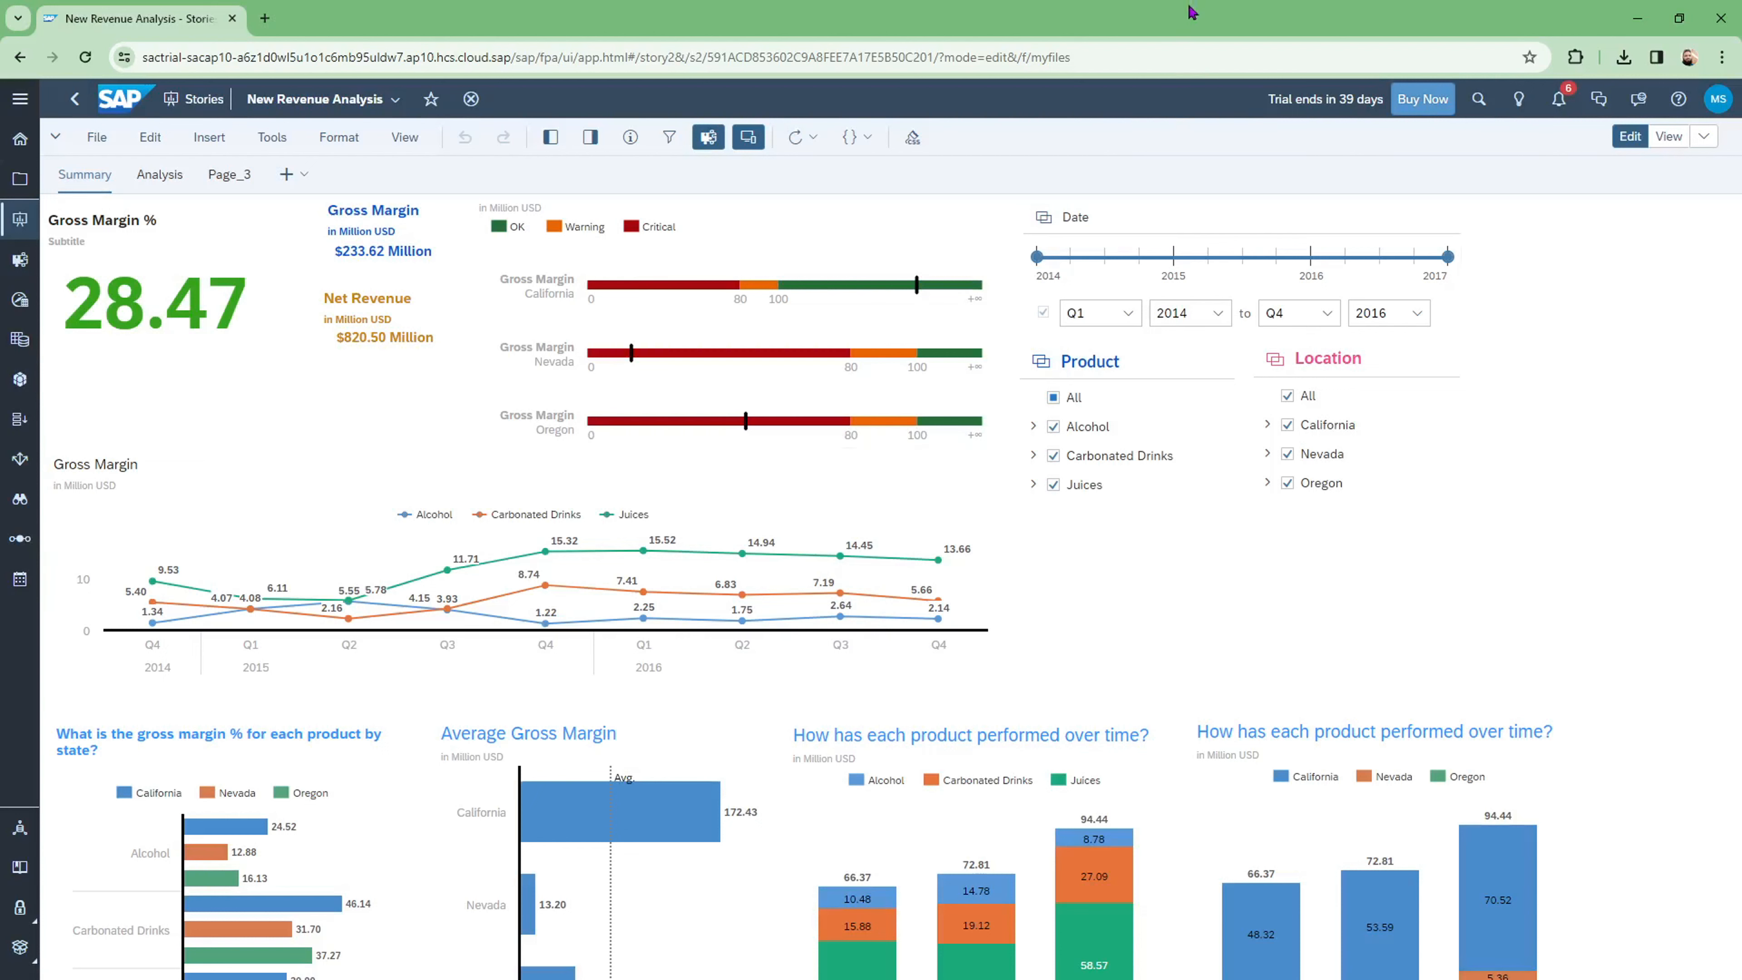
Step: Select the Gross Margin % numeric point tile on the Summary page to show its Builder settings
{"action": "left_click", "coordinate": [167, 313]}
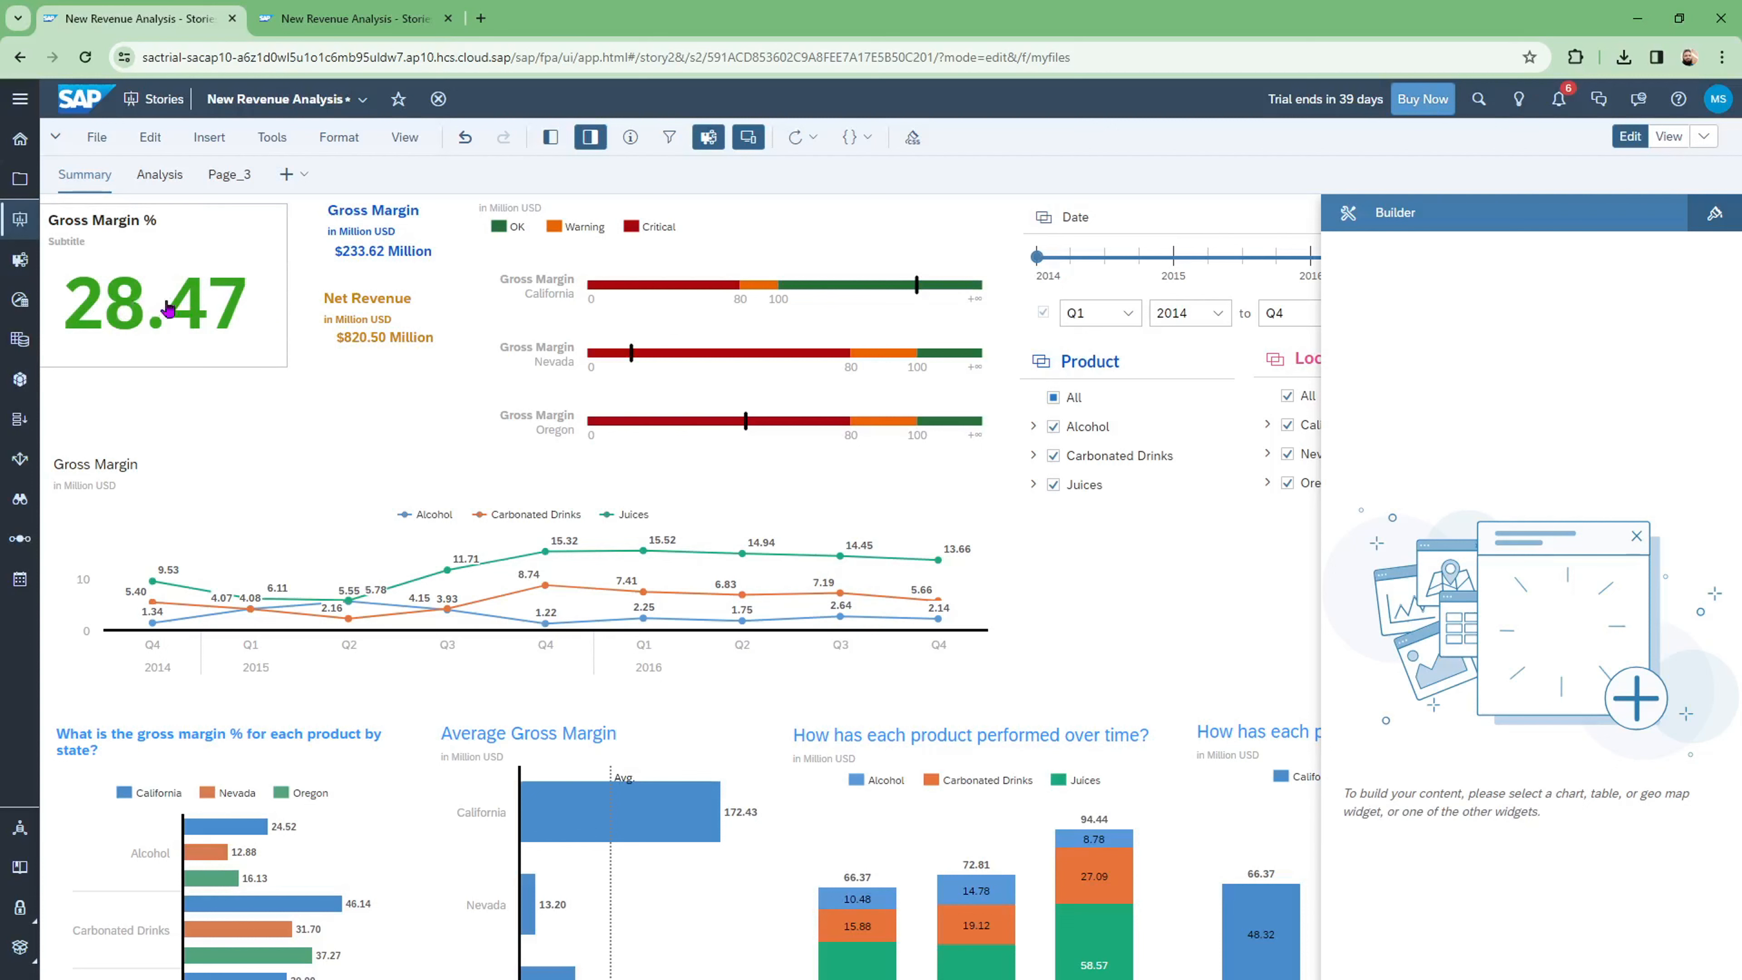
Step: Compare the Net Revenue, Gross Margin % and Gross Margin tiles' settings, then launch the Modeler in a new tab
{"action": "left_click", "coordinate": [382, 310]}
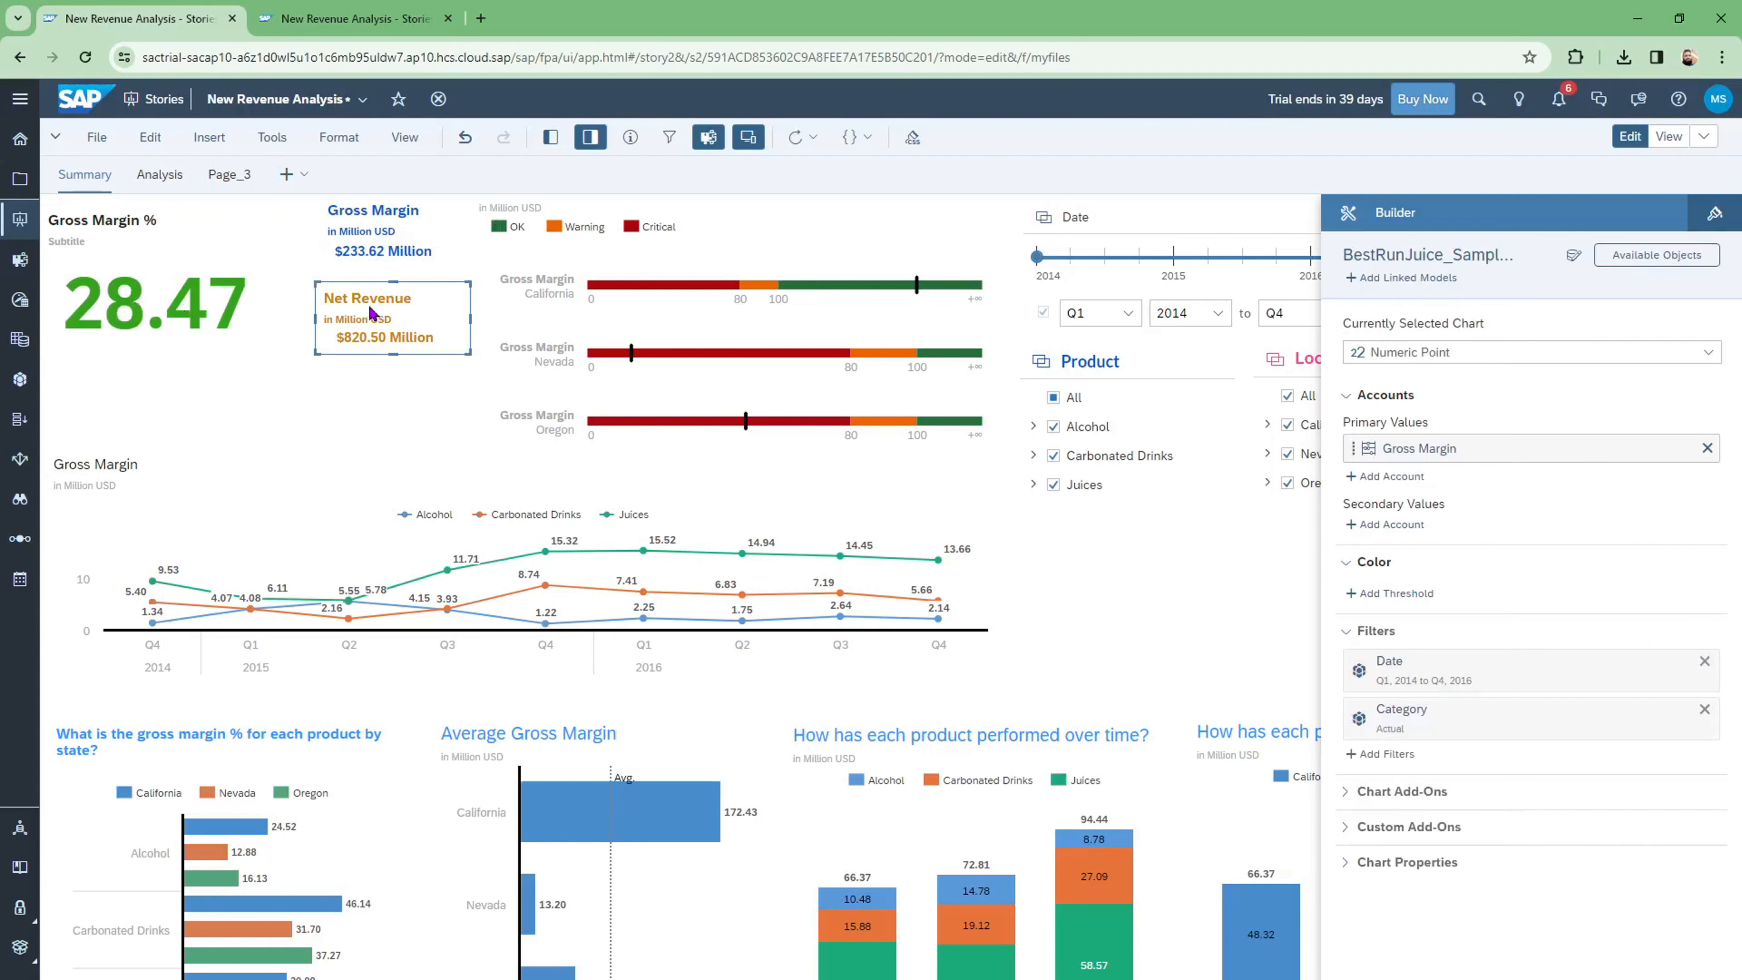
{"action": "left_click", "coordinate": [164, 307]}
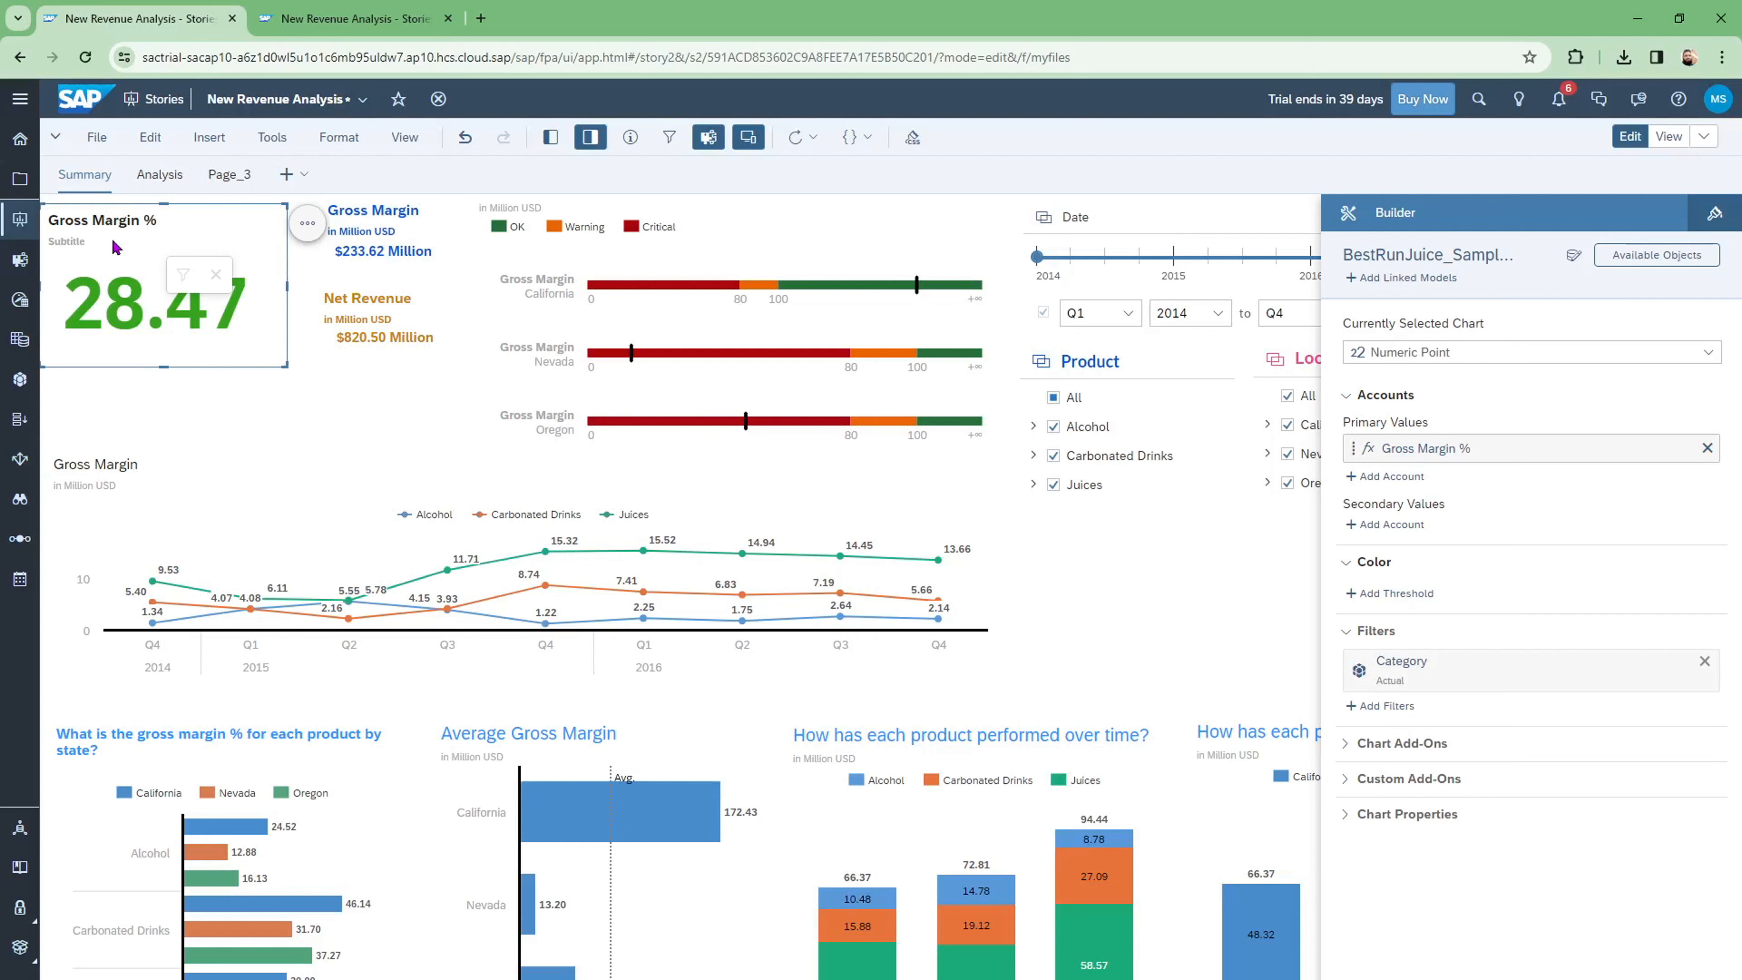
{"action": "left_click", "coordinate": [382, 321]}
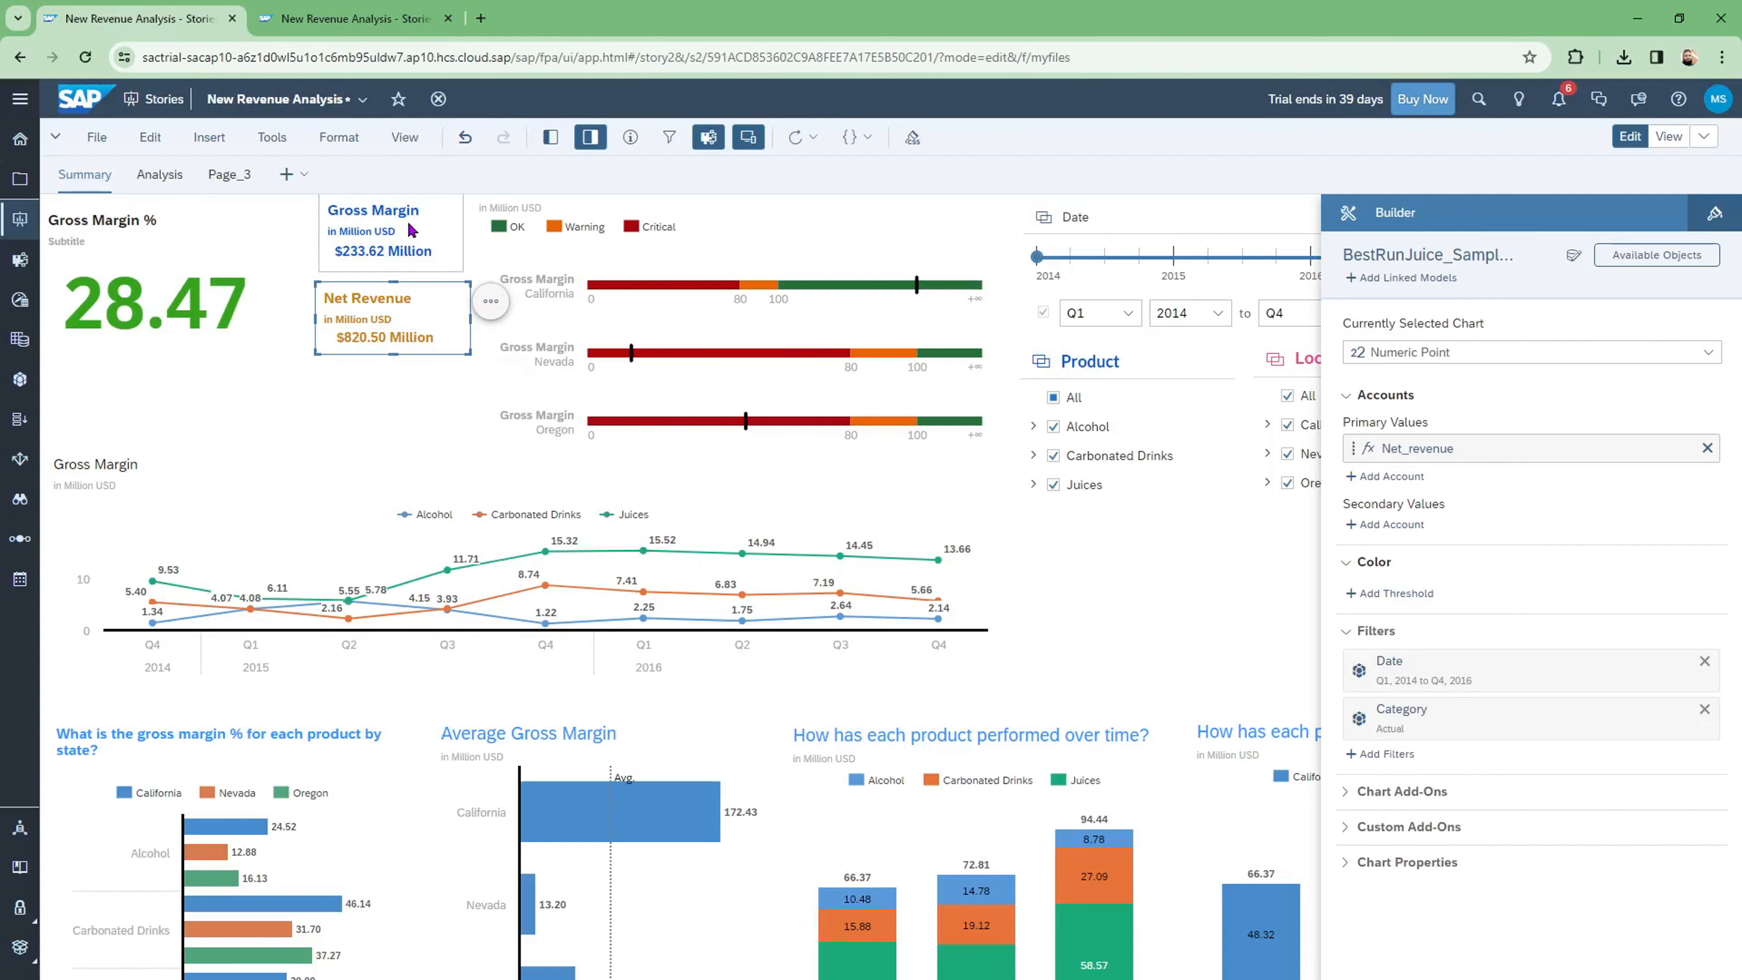
{"action": "left_click", "coordinate": [406, 232]}
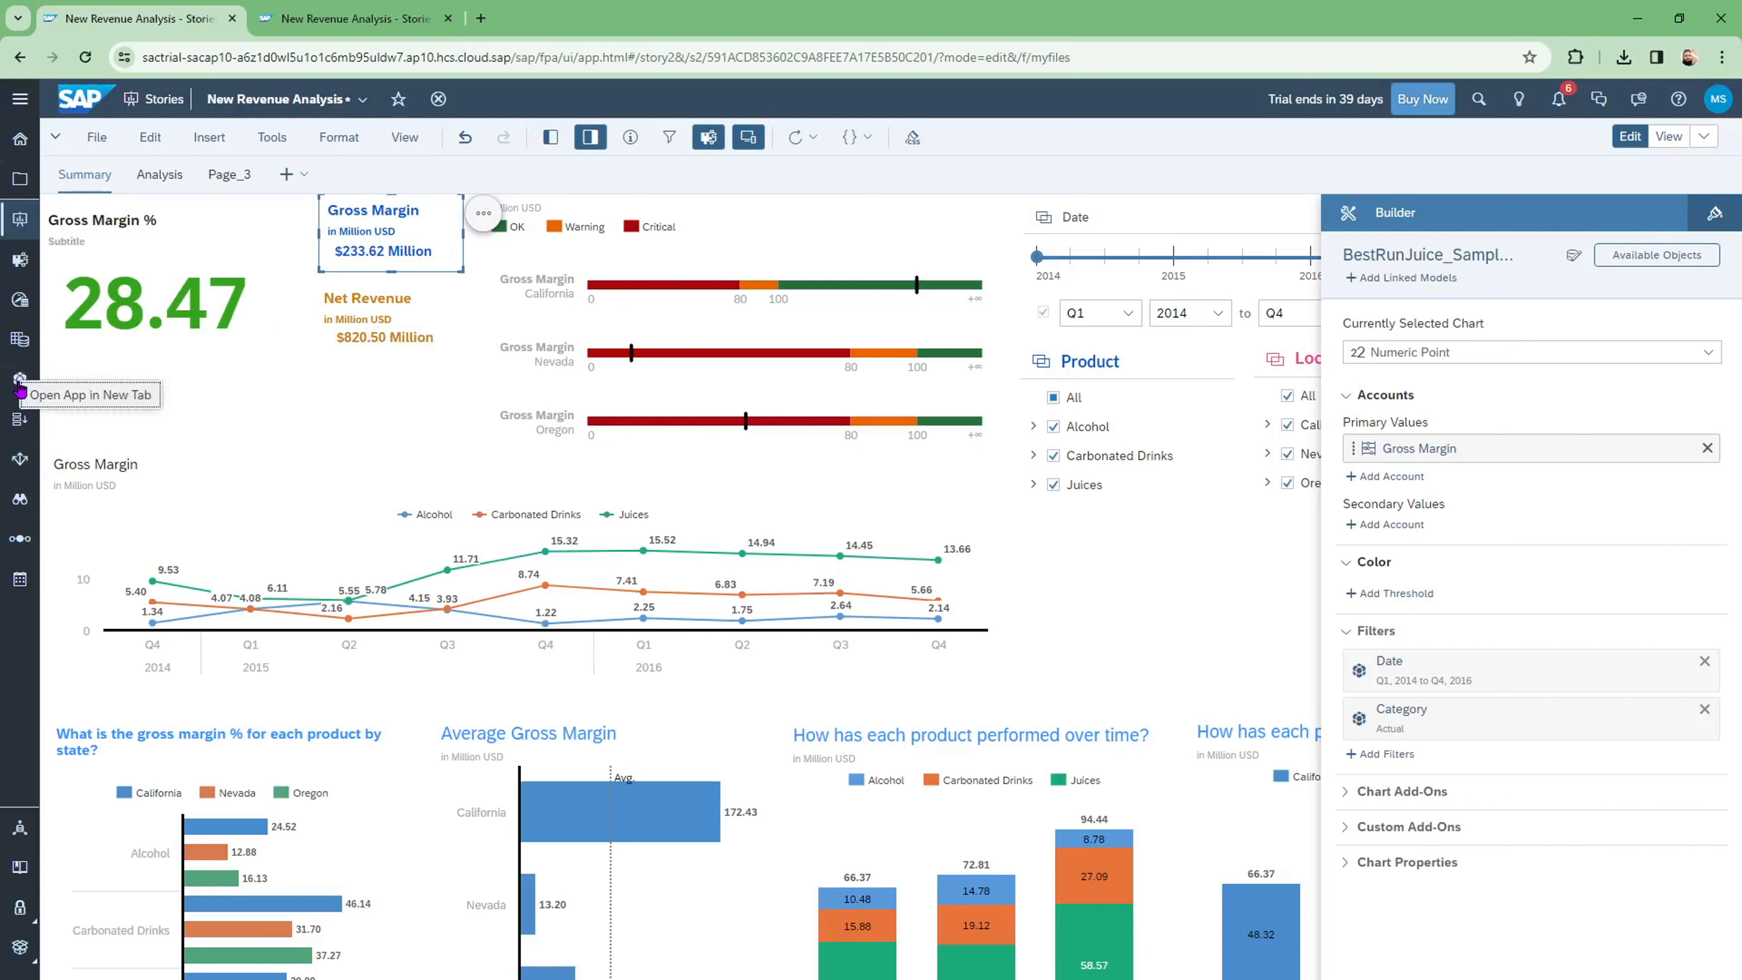
{"action": "left_click", "coordinate": [105, 396]}
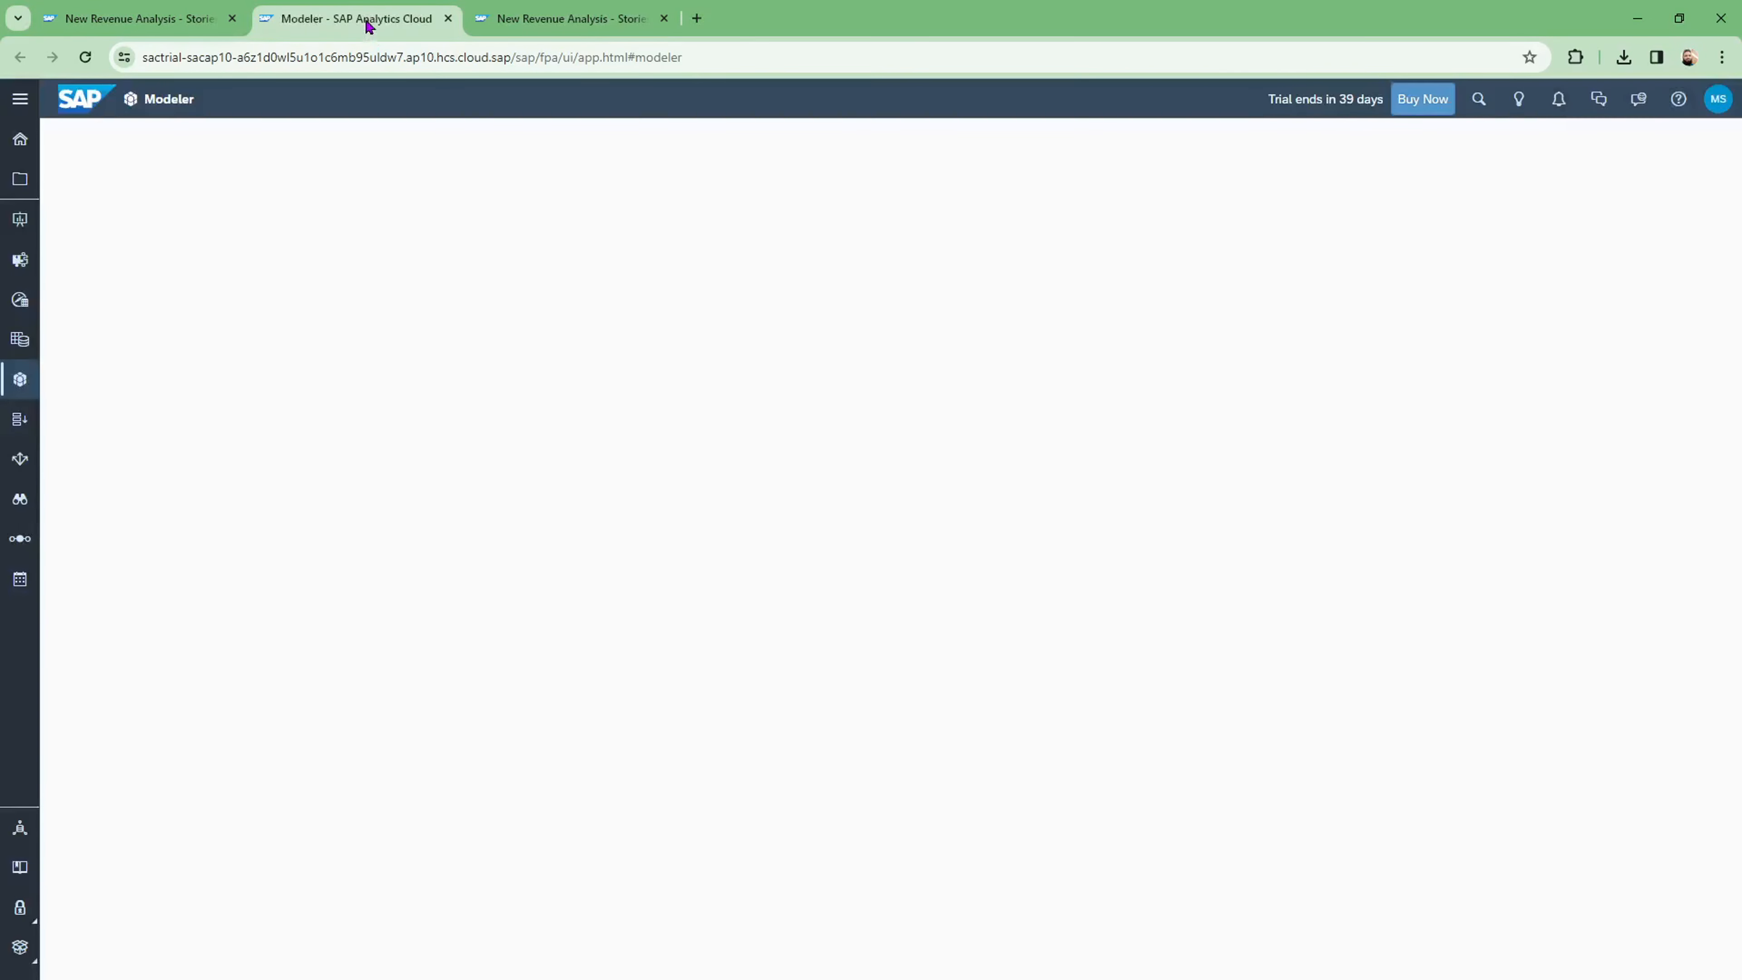
Step: Move the Modeler into its own maximised window and open BestRunJuice_SampleModel from Recent Files
{"action": "left_click_drag", "start_coordinate": [370, 19], "coordinate": [615, 113]}
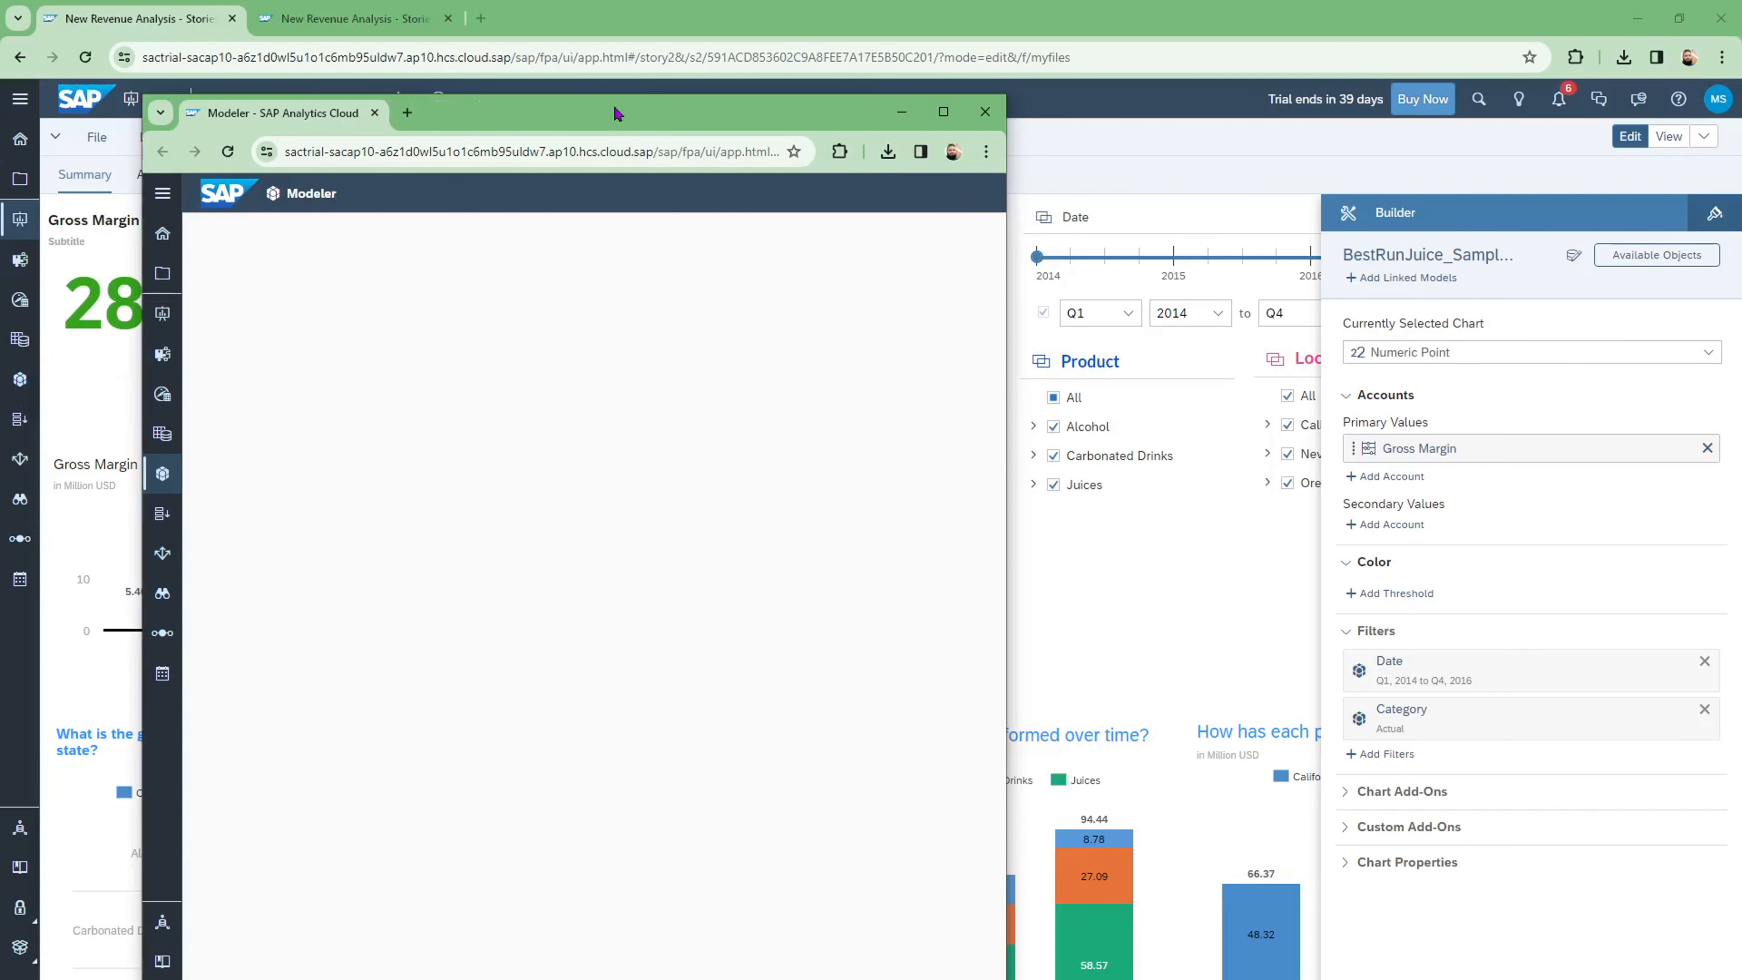
{"action": "double_click", "coordinate": [615, 114]}
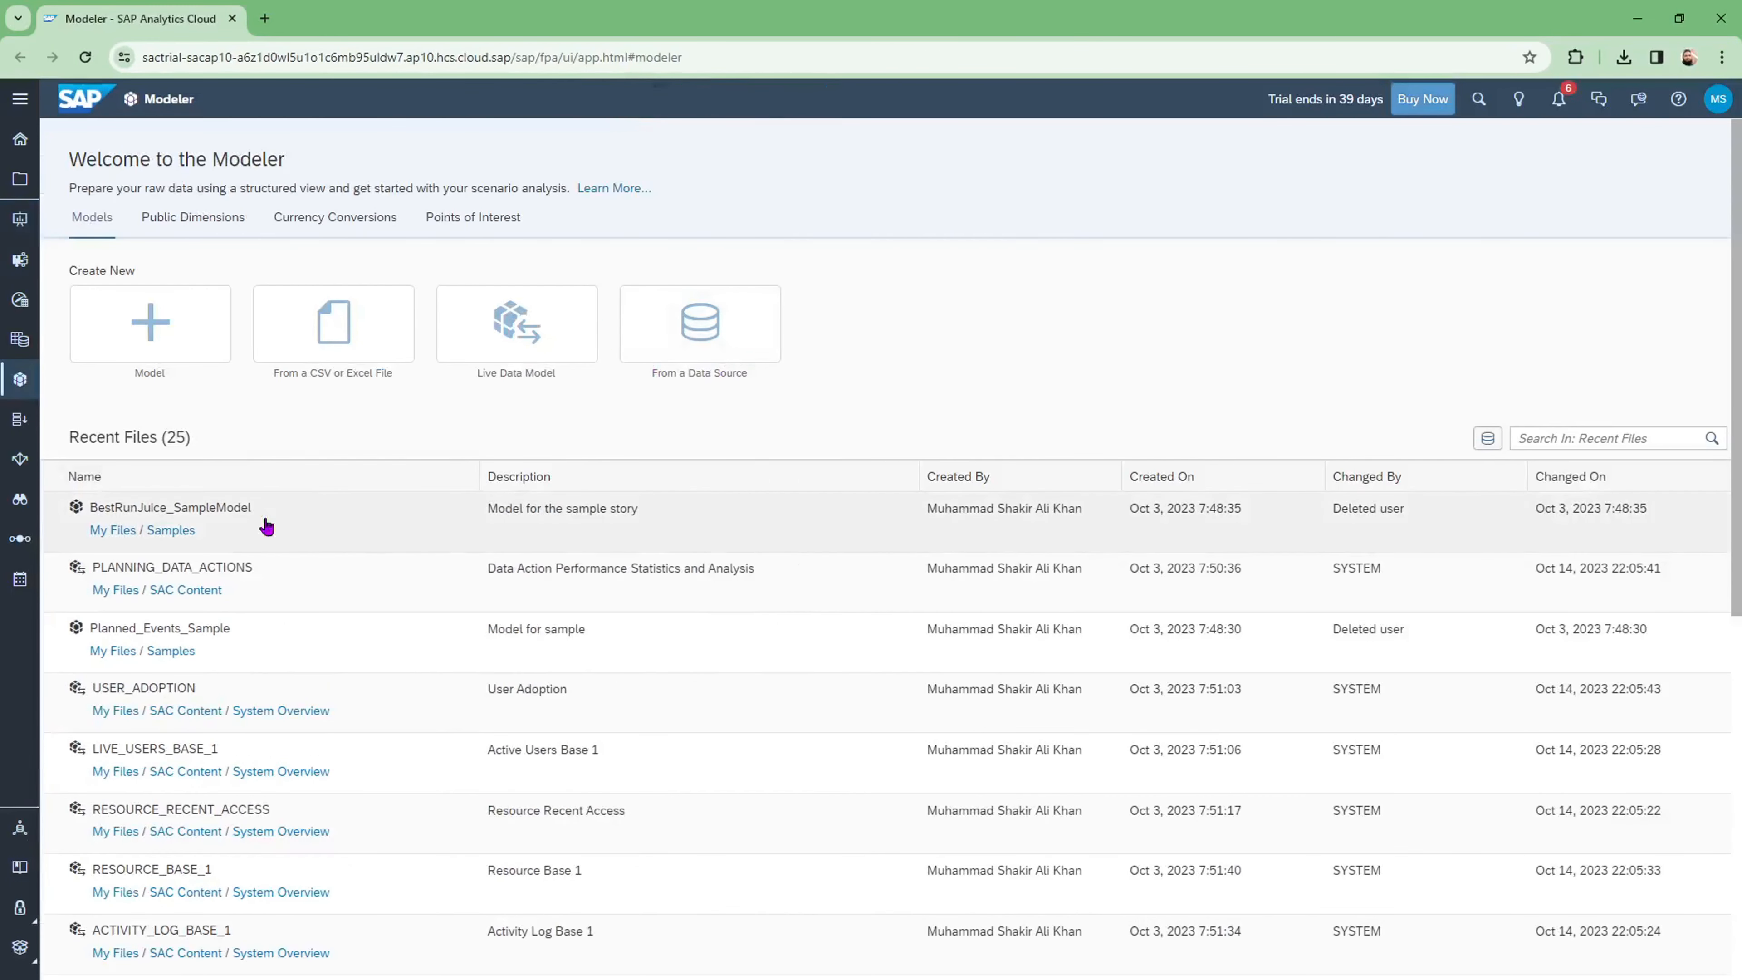
{"action": "left_click", "coordinate": [136, 508]}
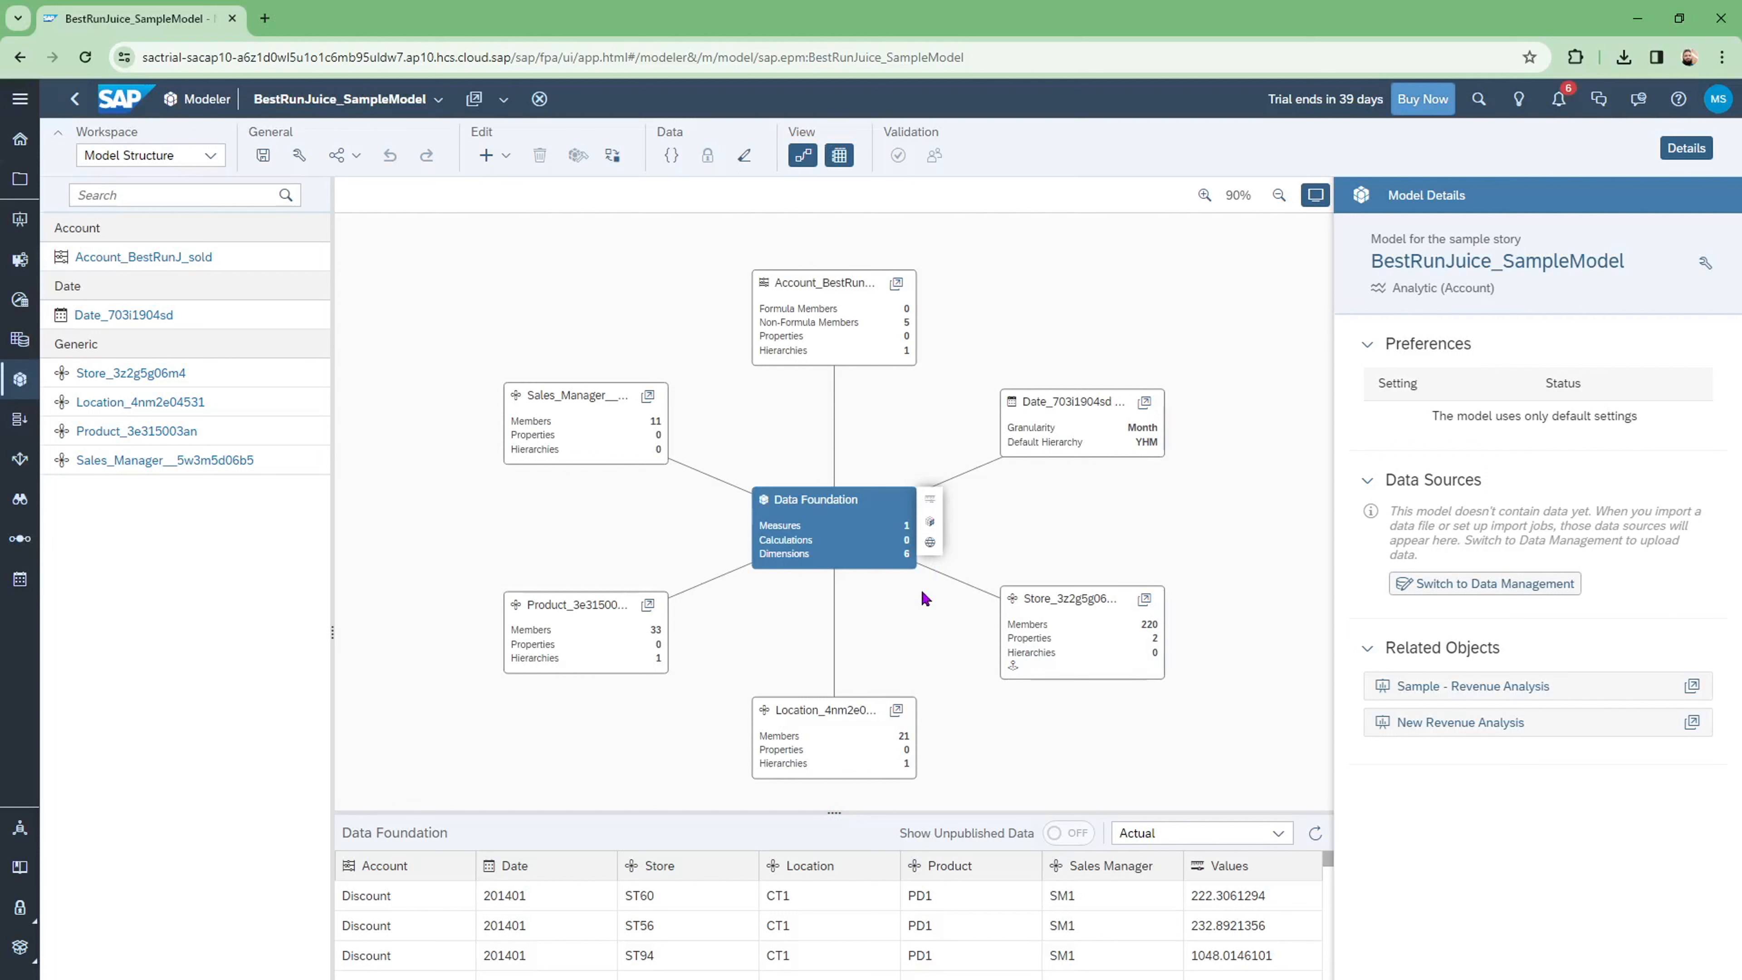
Step: Switch the model's workspace to Calculations to review its formulas
{"action": "left_click", "coordinate": [210, 155]}
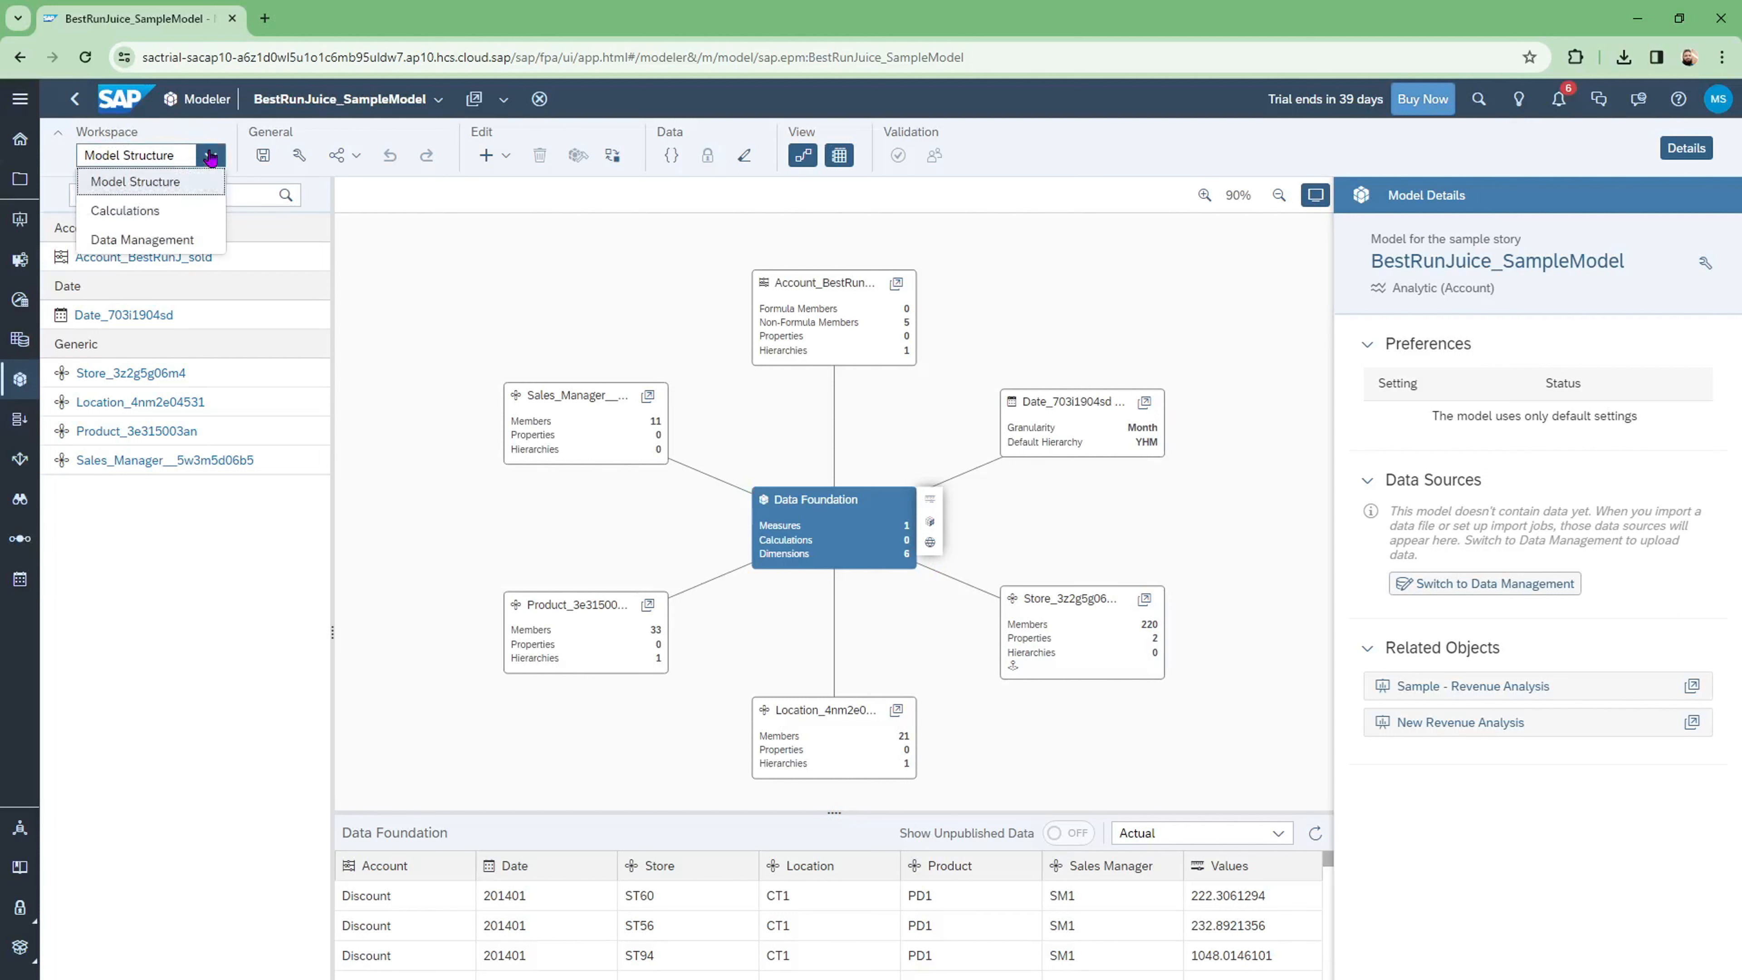
{"action": "left_click", "coordinate": [148, 212]}
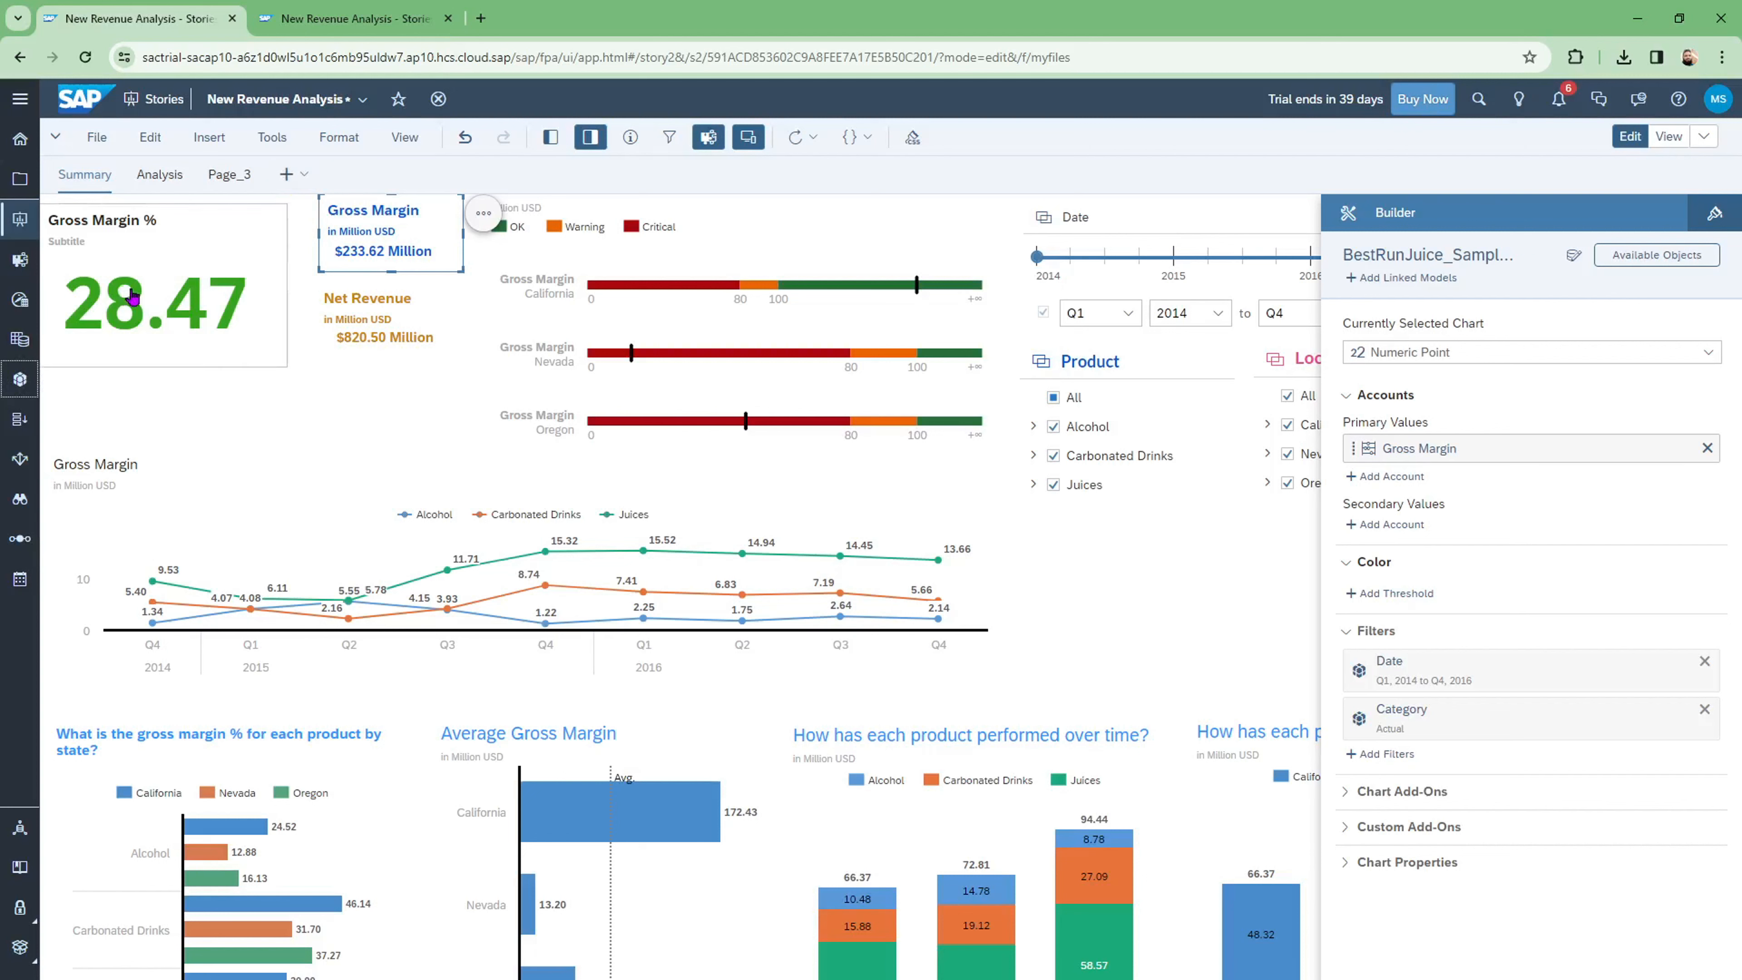
Step: Select the Gross Margin % tile and bring up the Canvas Page / Responsive Page choices
{"action": "left_click", "coordinate": [273, 244]}
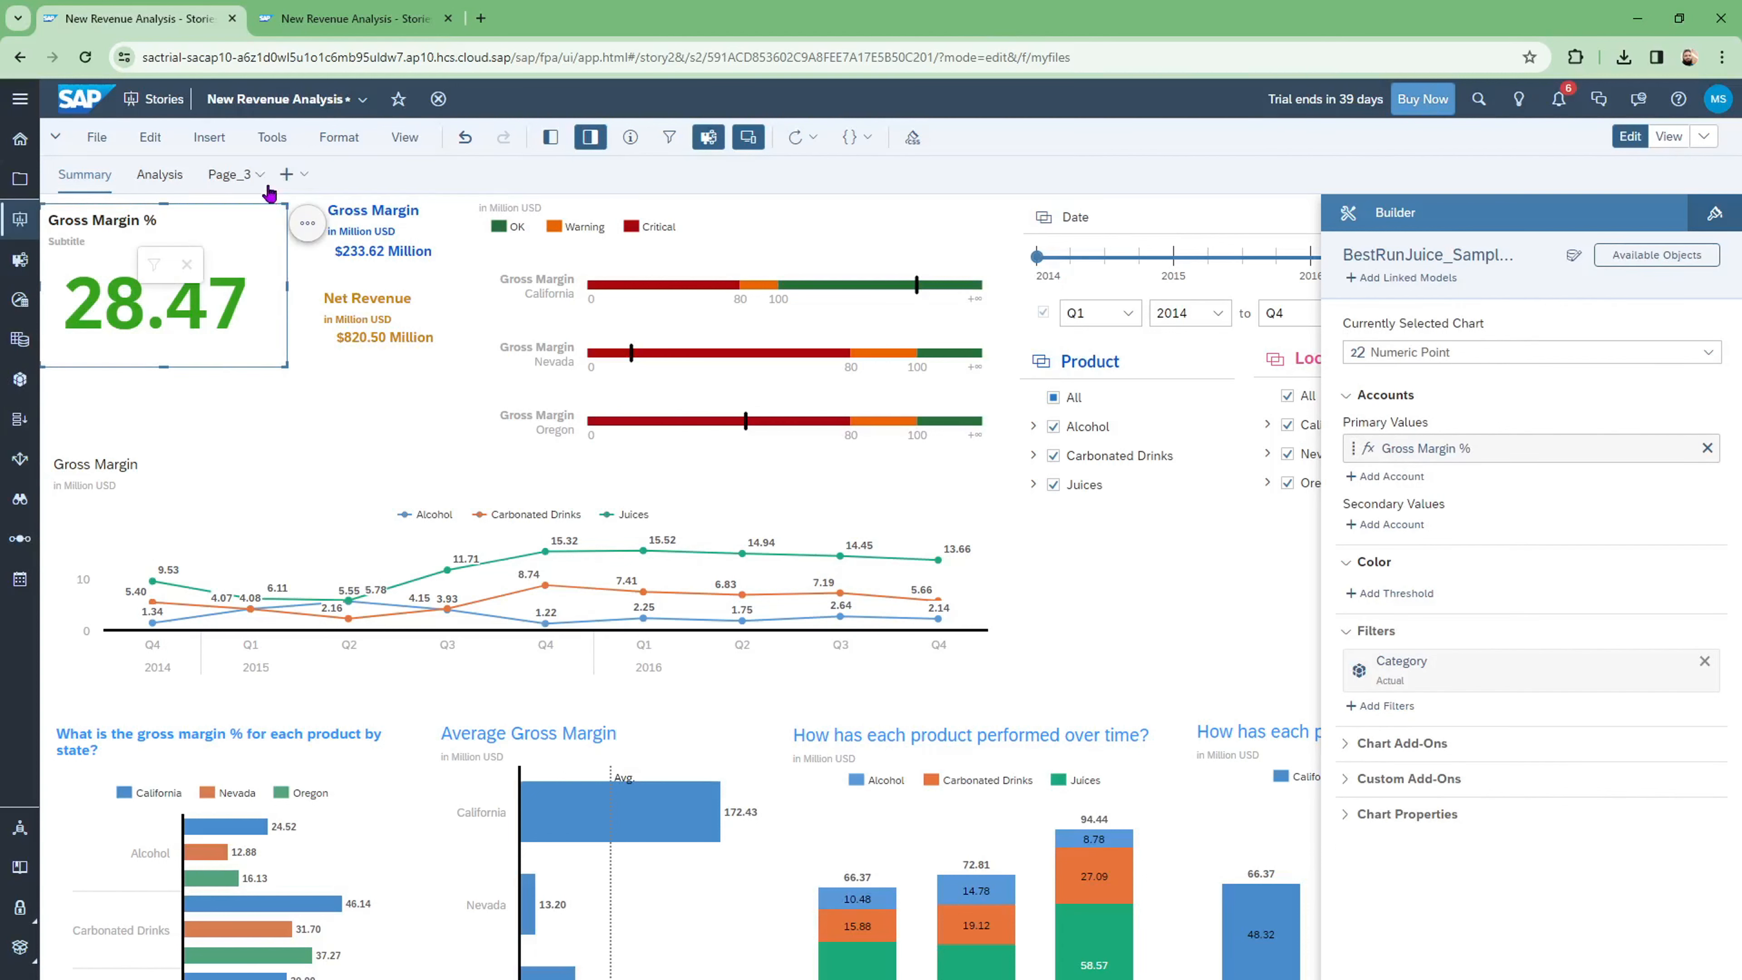
{"action": "left_click", "coordinate": [288, 178]}
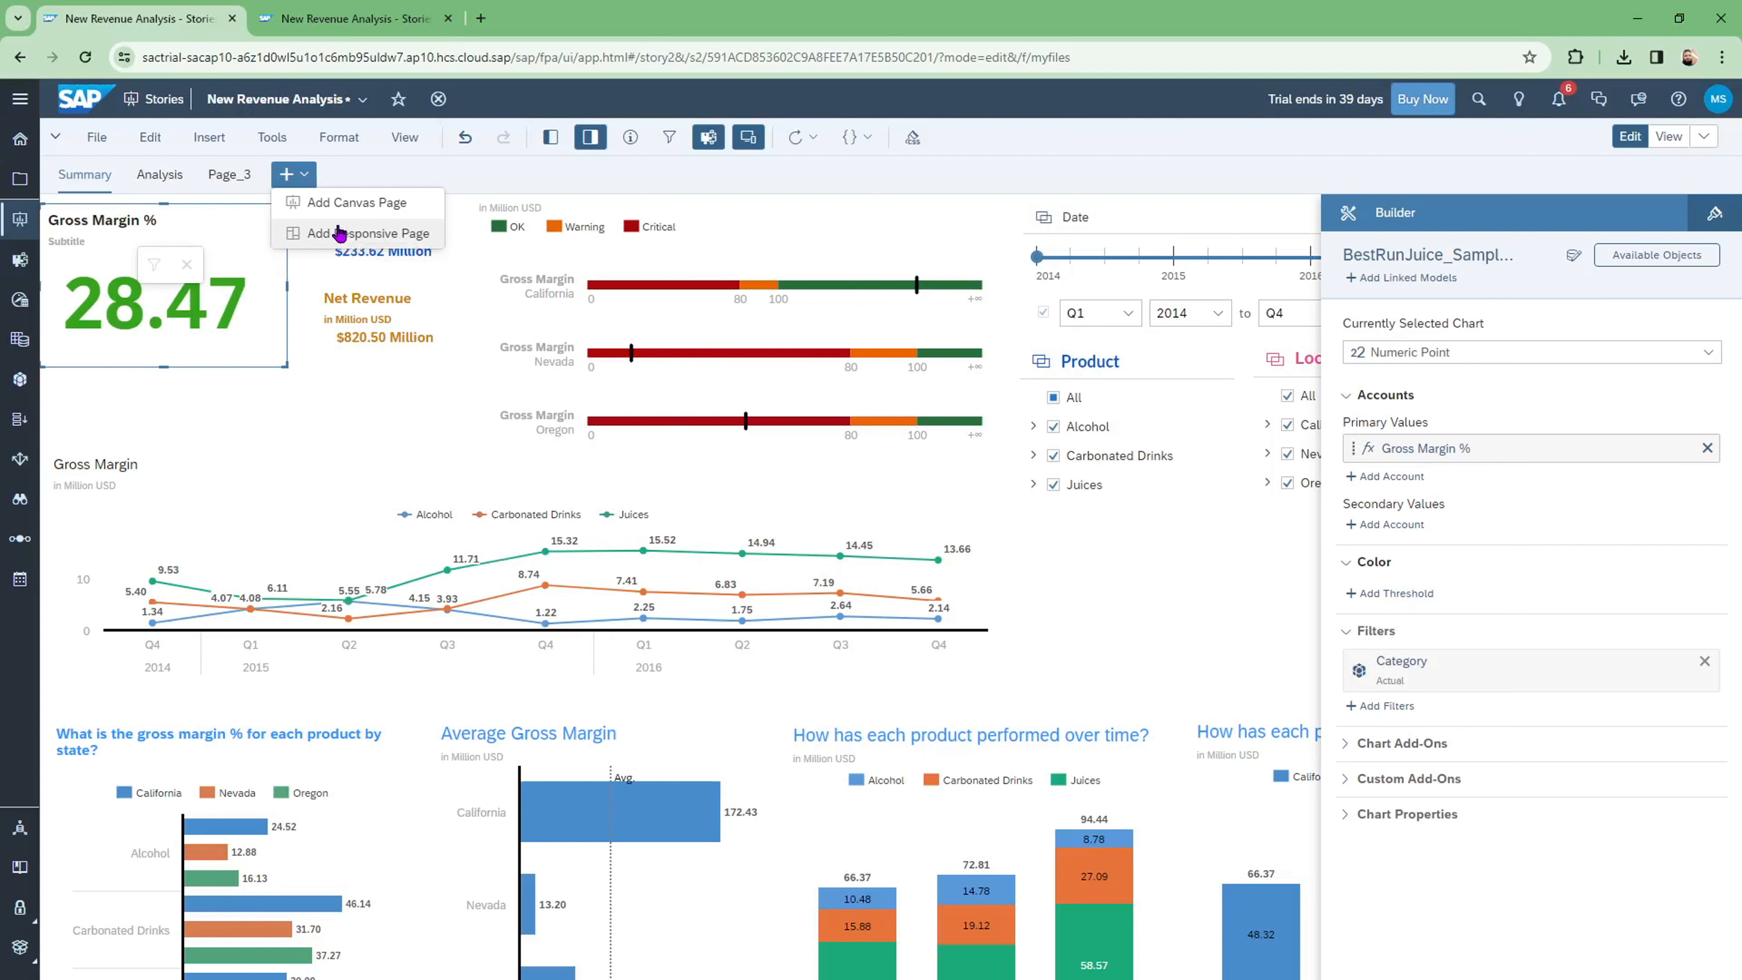
Step: Add a new empty canvas page, Page_4, to the story
{"action": "left_click", "coordinate": [340, 203]}
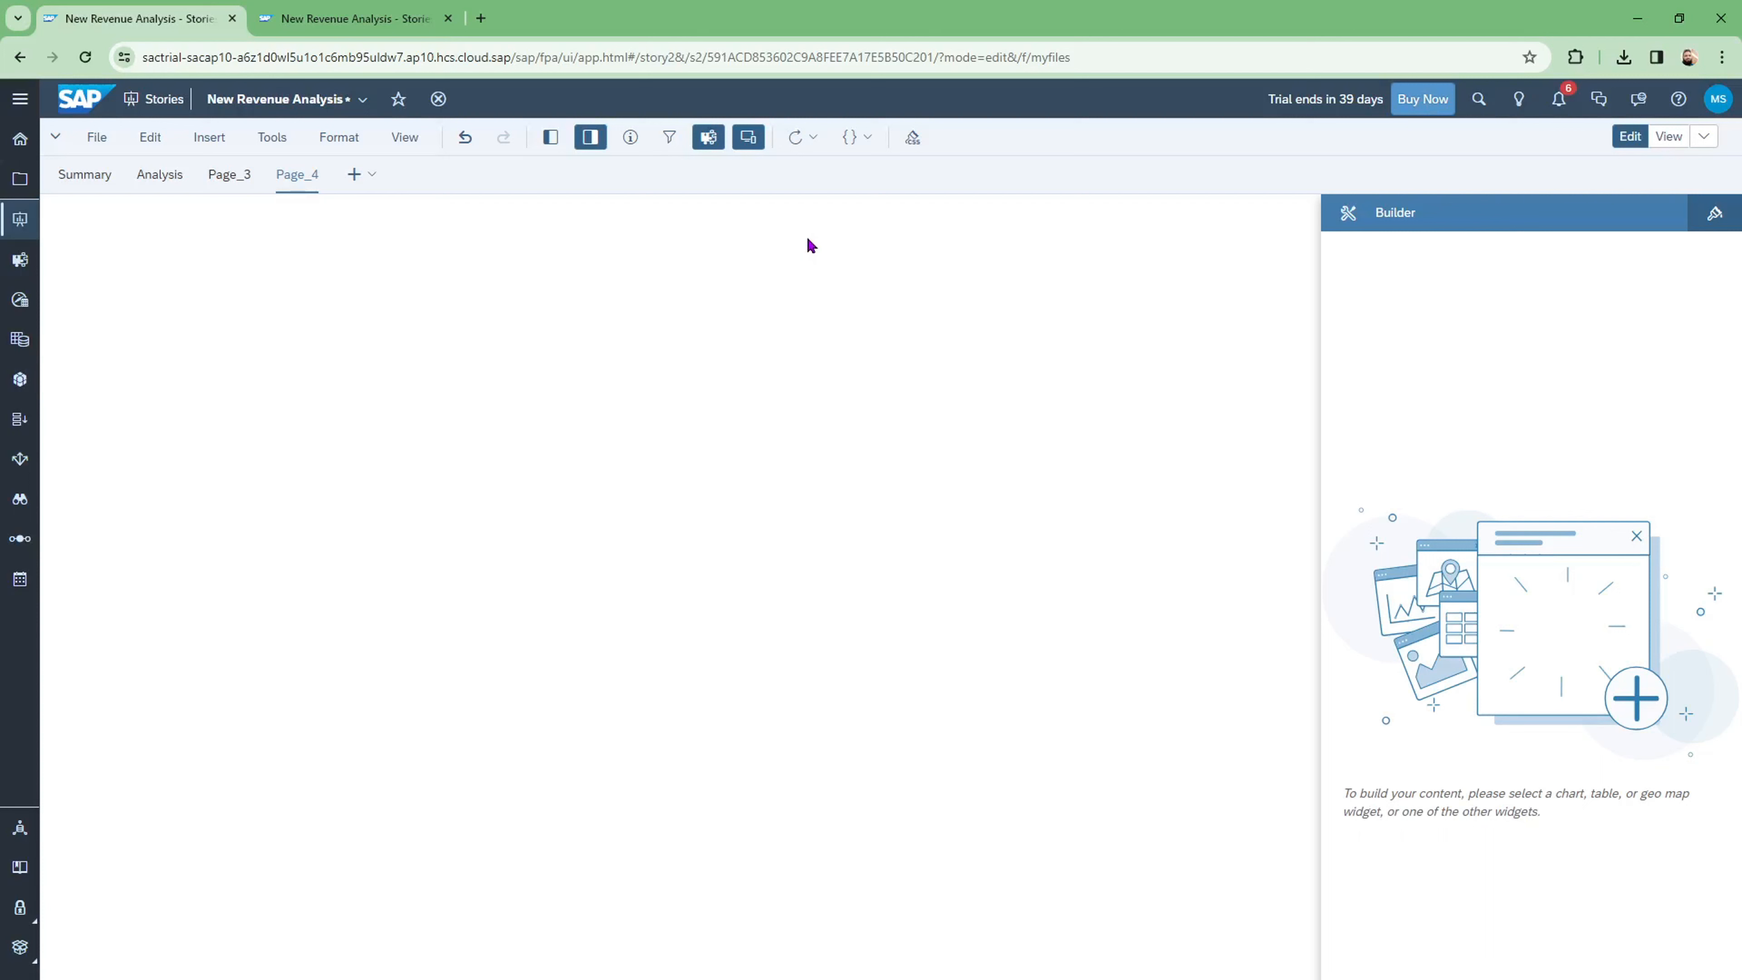
Step: Rename the Page_4 page to 'DATAPOINT_Charts'
{"action": "double_click", "coordinate": [294, 177]}
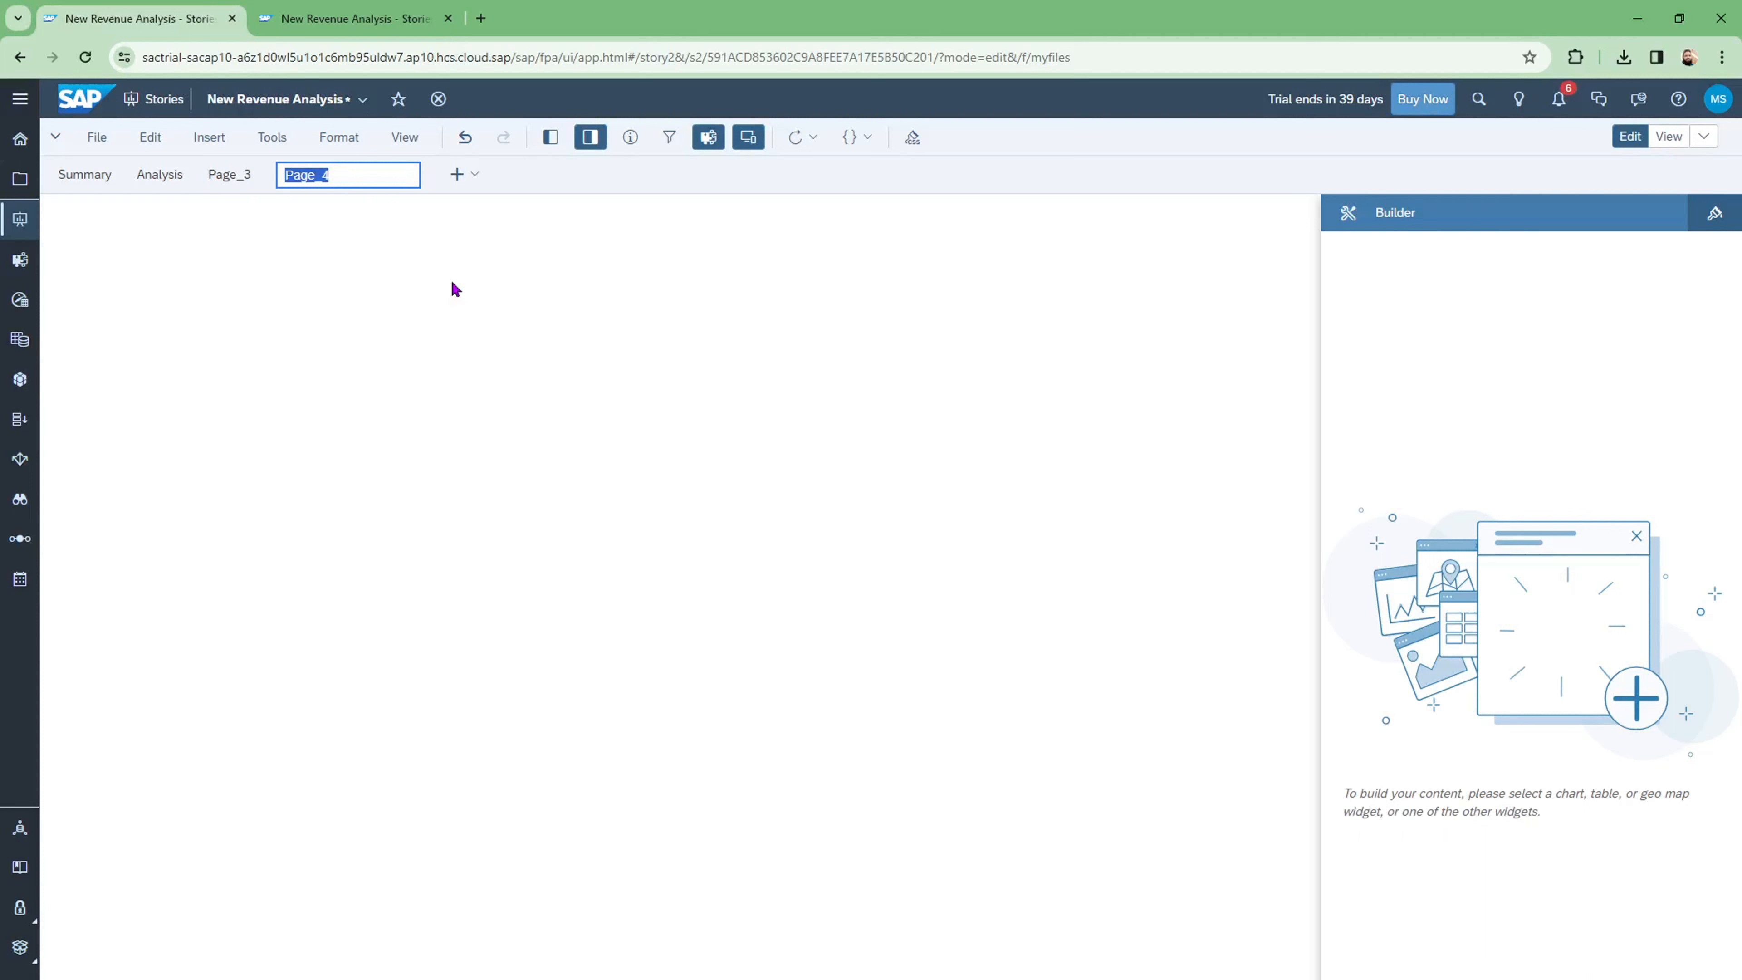
{"action": "type", "text": "DATAPOINT_Charts"}
{"action": "key", "text": "Return"}
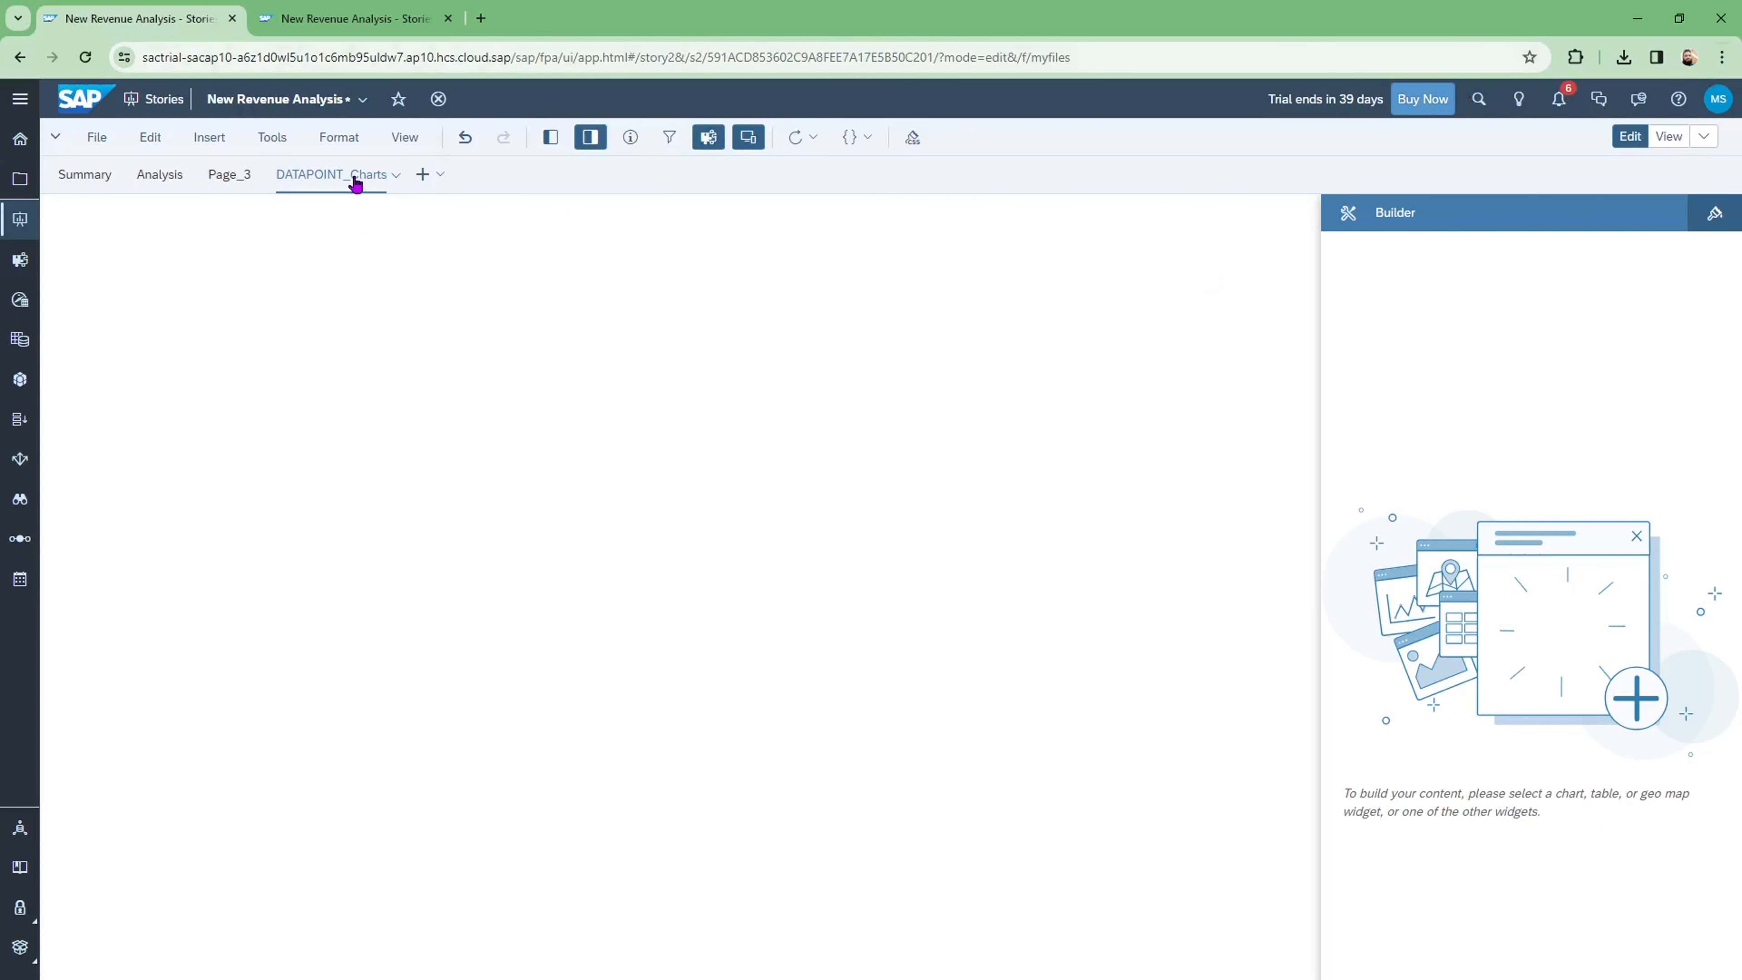
{"action": "left_click", "coordinate": [1632, 148]}
{"action": "left_click", "coordinate": [100, 180]}
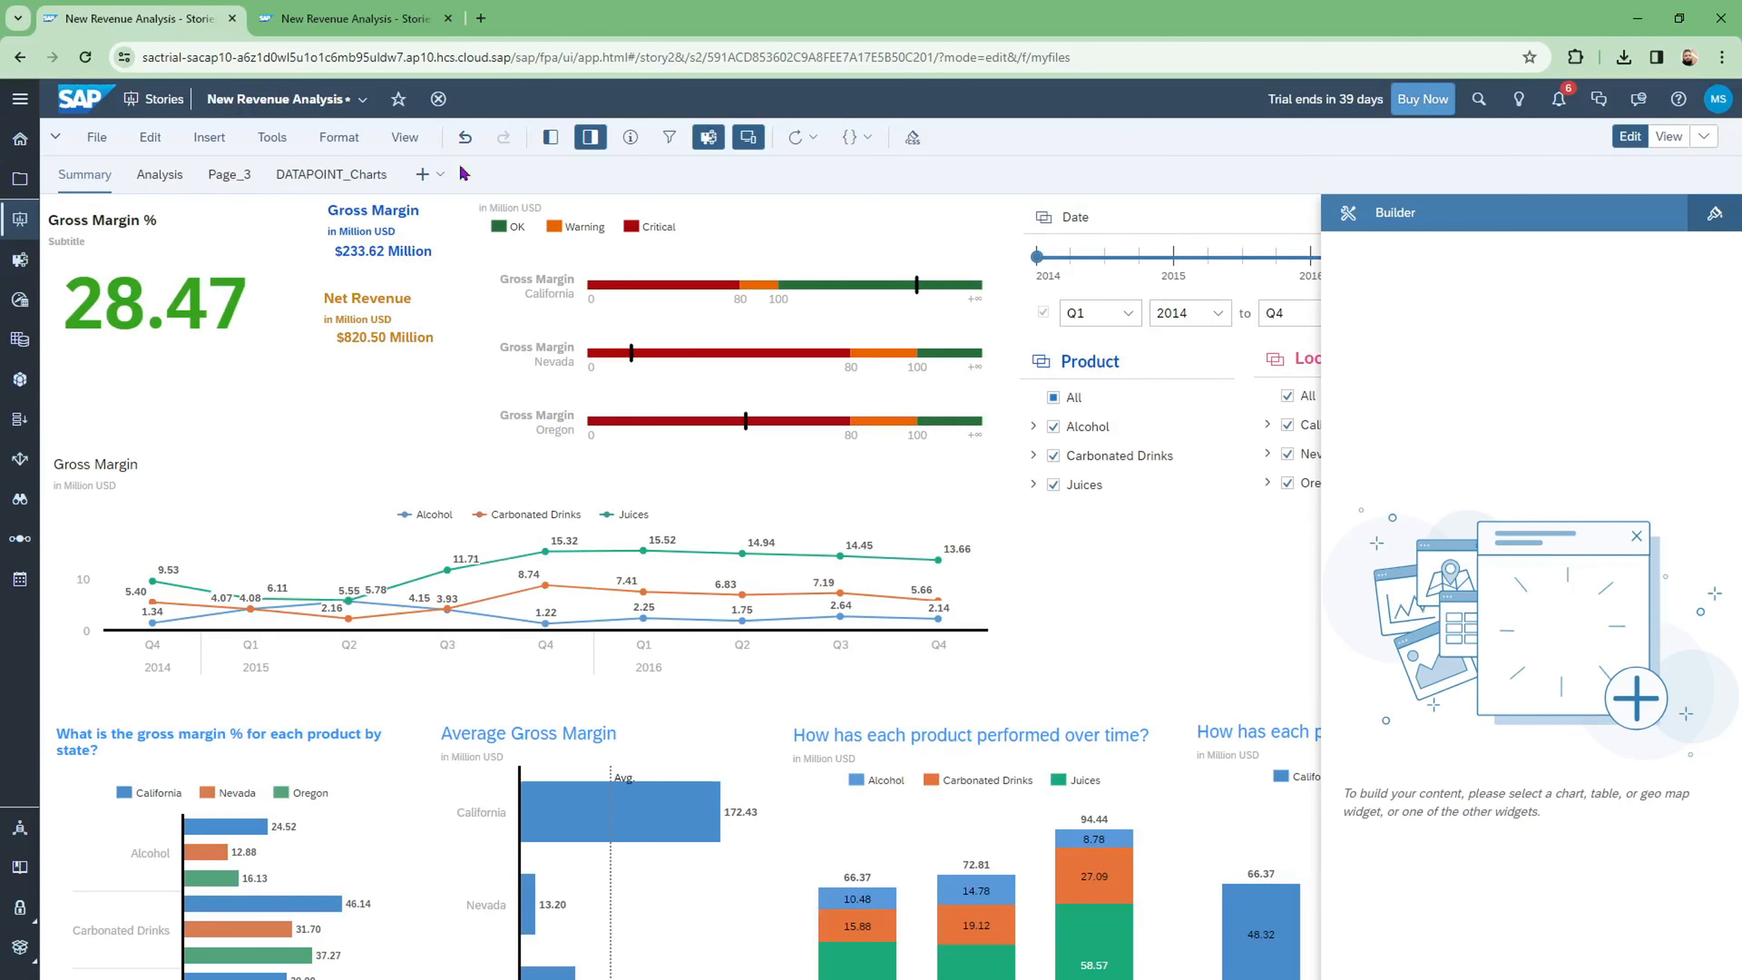
{"action": "left_click", "coordinate": [363, 176]}
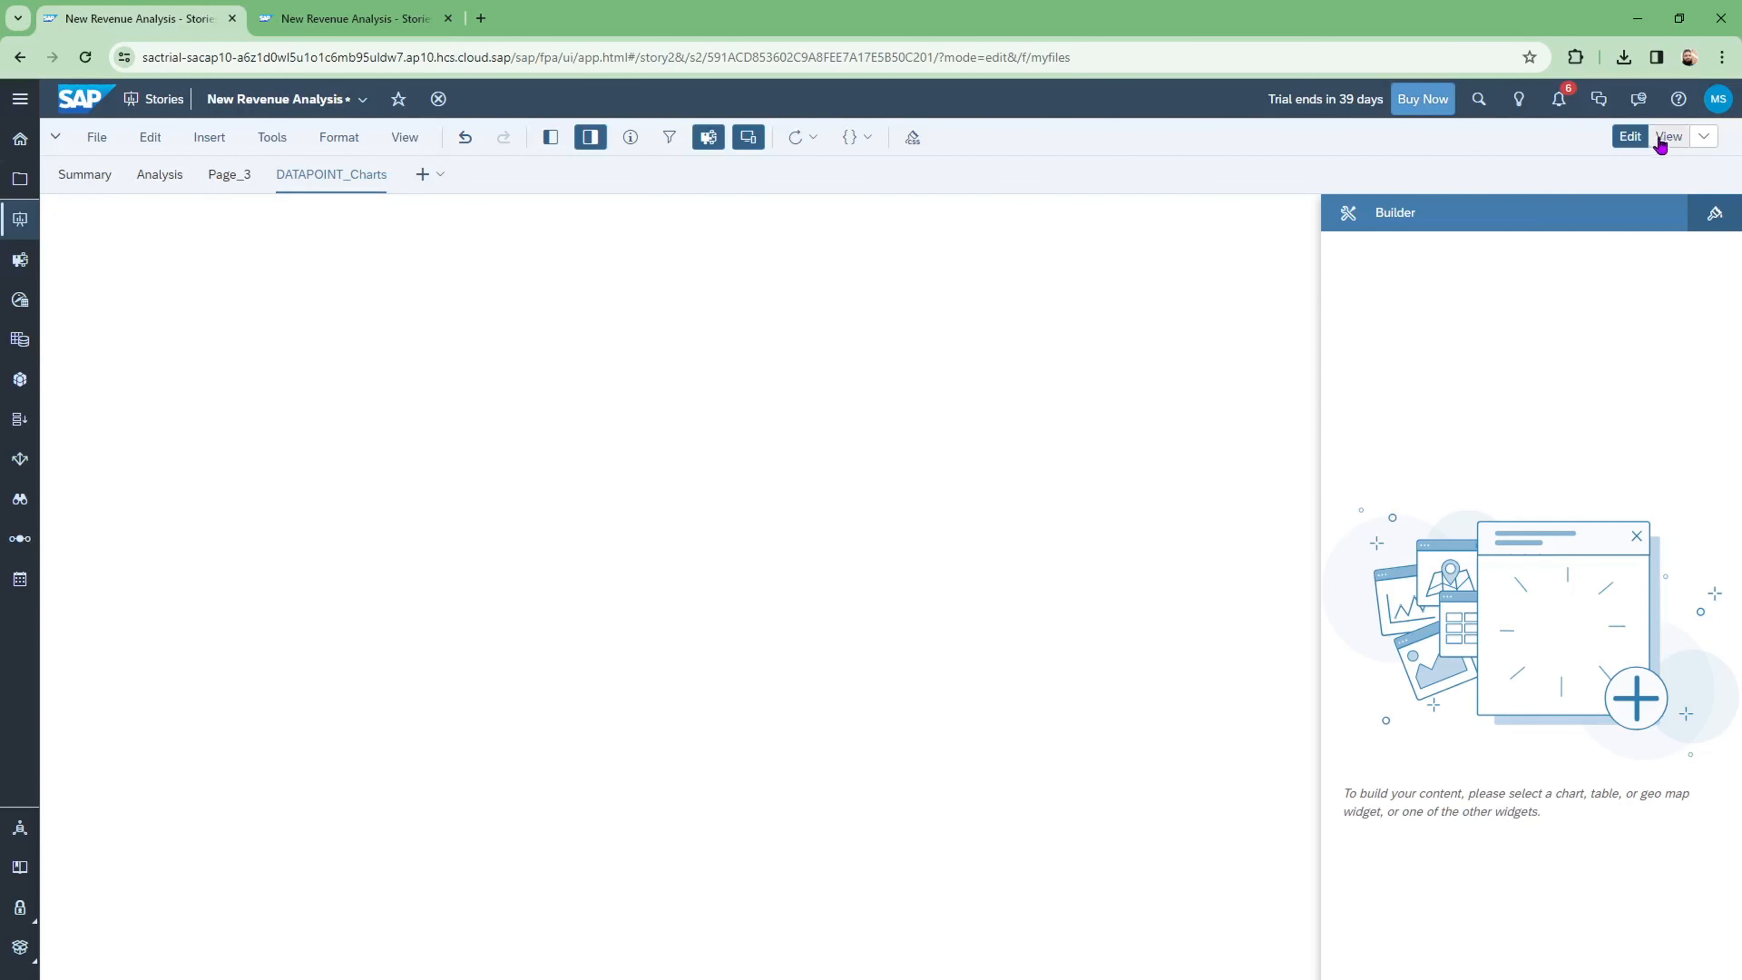
{"action": "left_click", "coordinate": [1638, 138]}
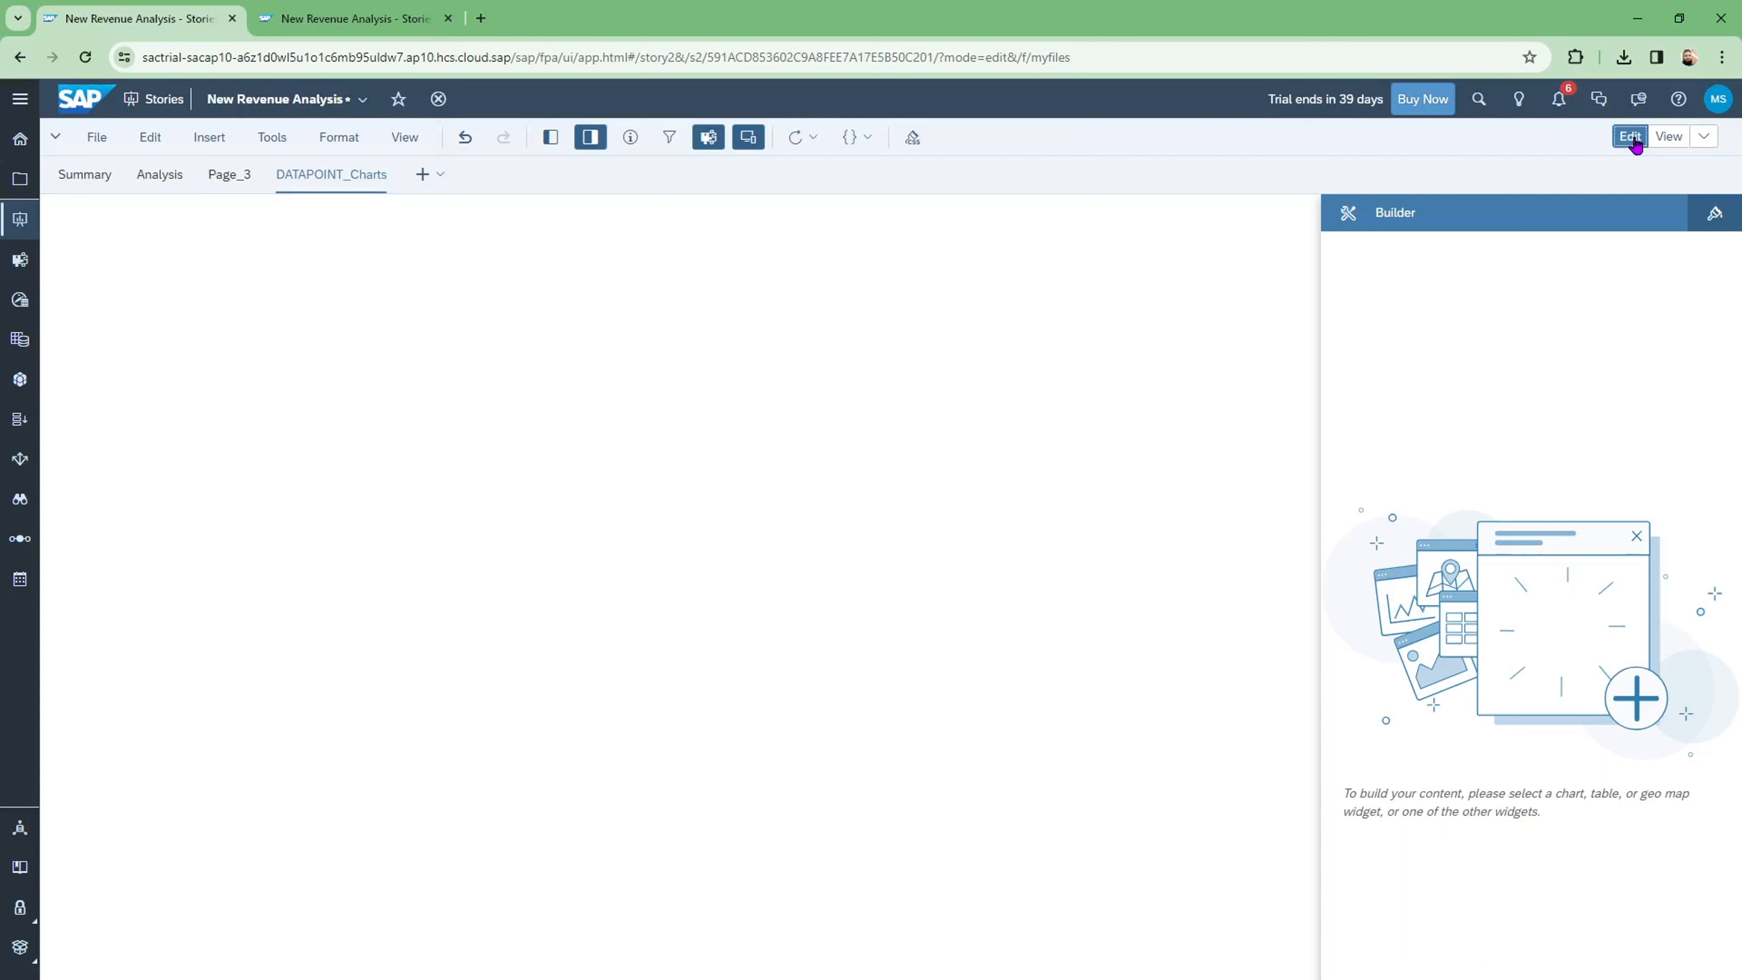
Step: Insert a blank chart at the top-left of the DATAPOINT_Charts page from the Insert menu
{"action": "left_click", "coordinate": [99, 139]}
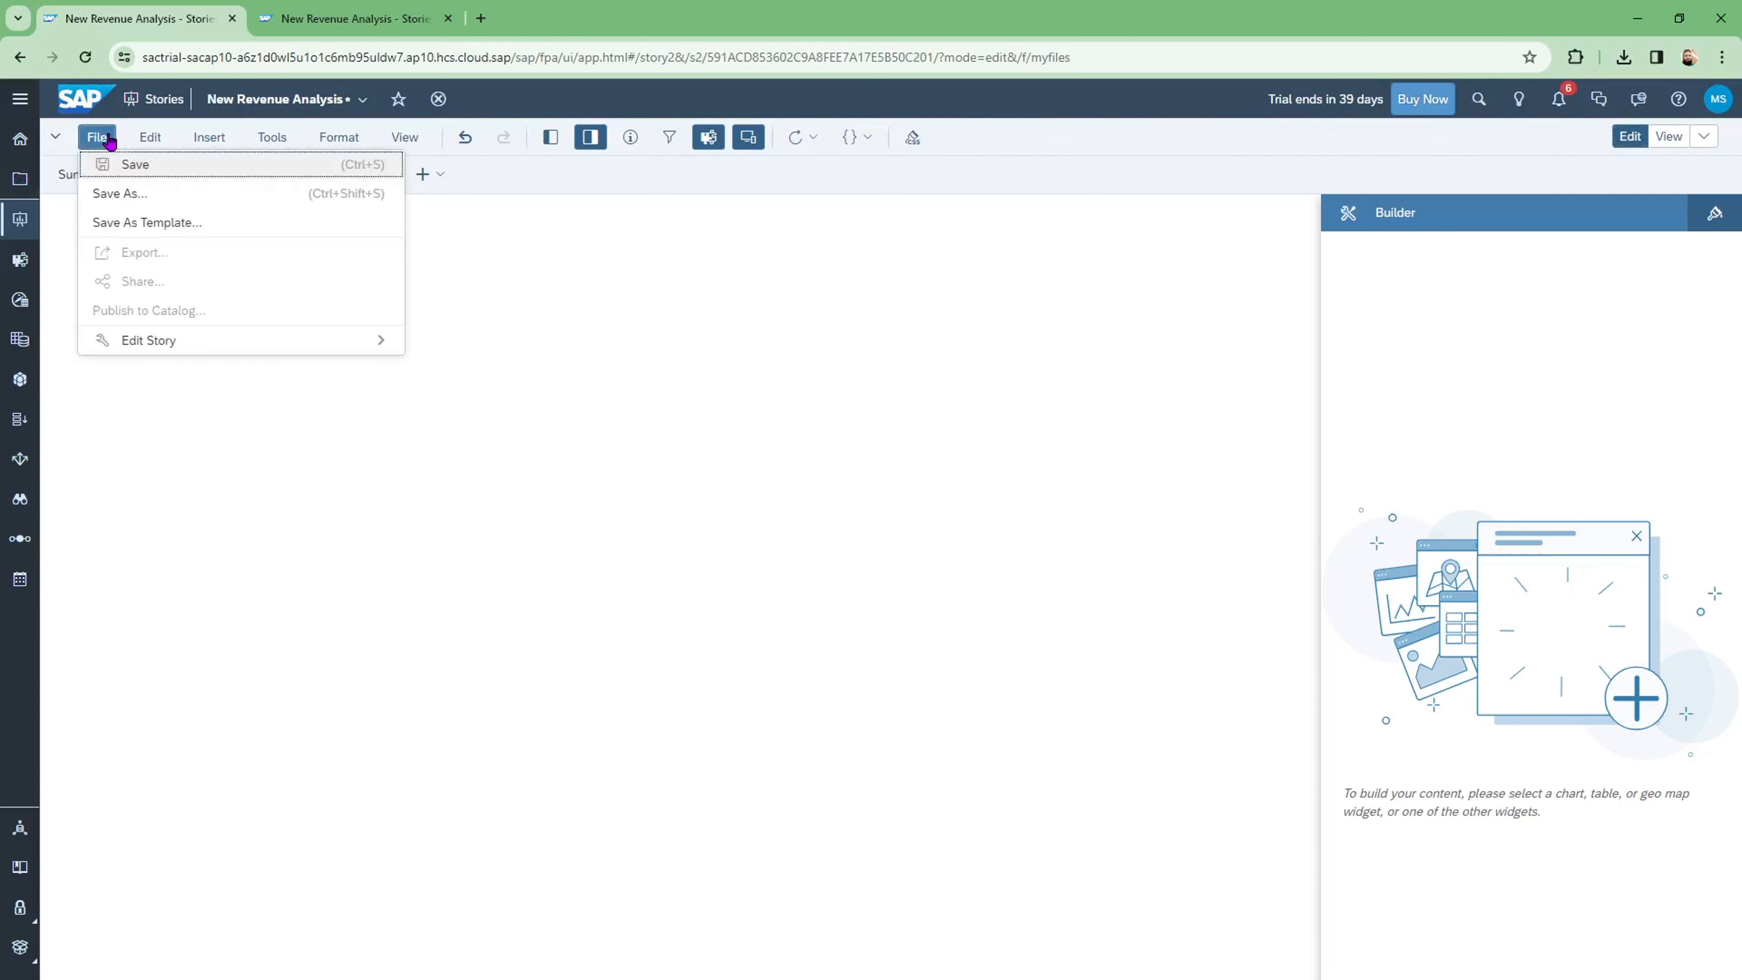
{"action": "left_click", "coordinate": [146, 139]}
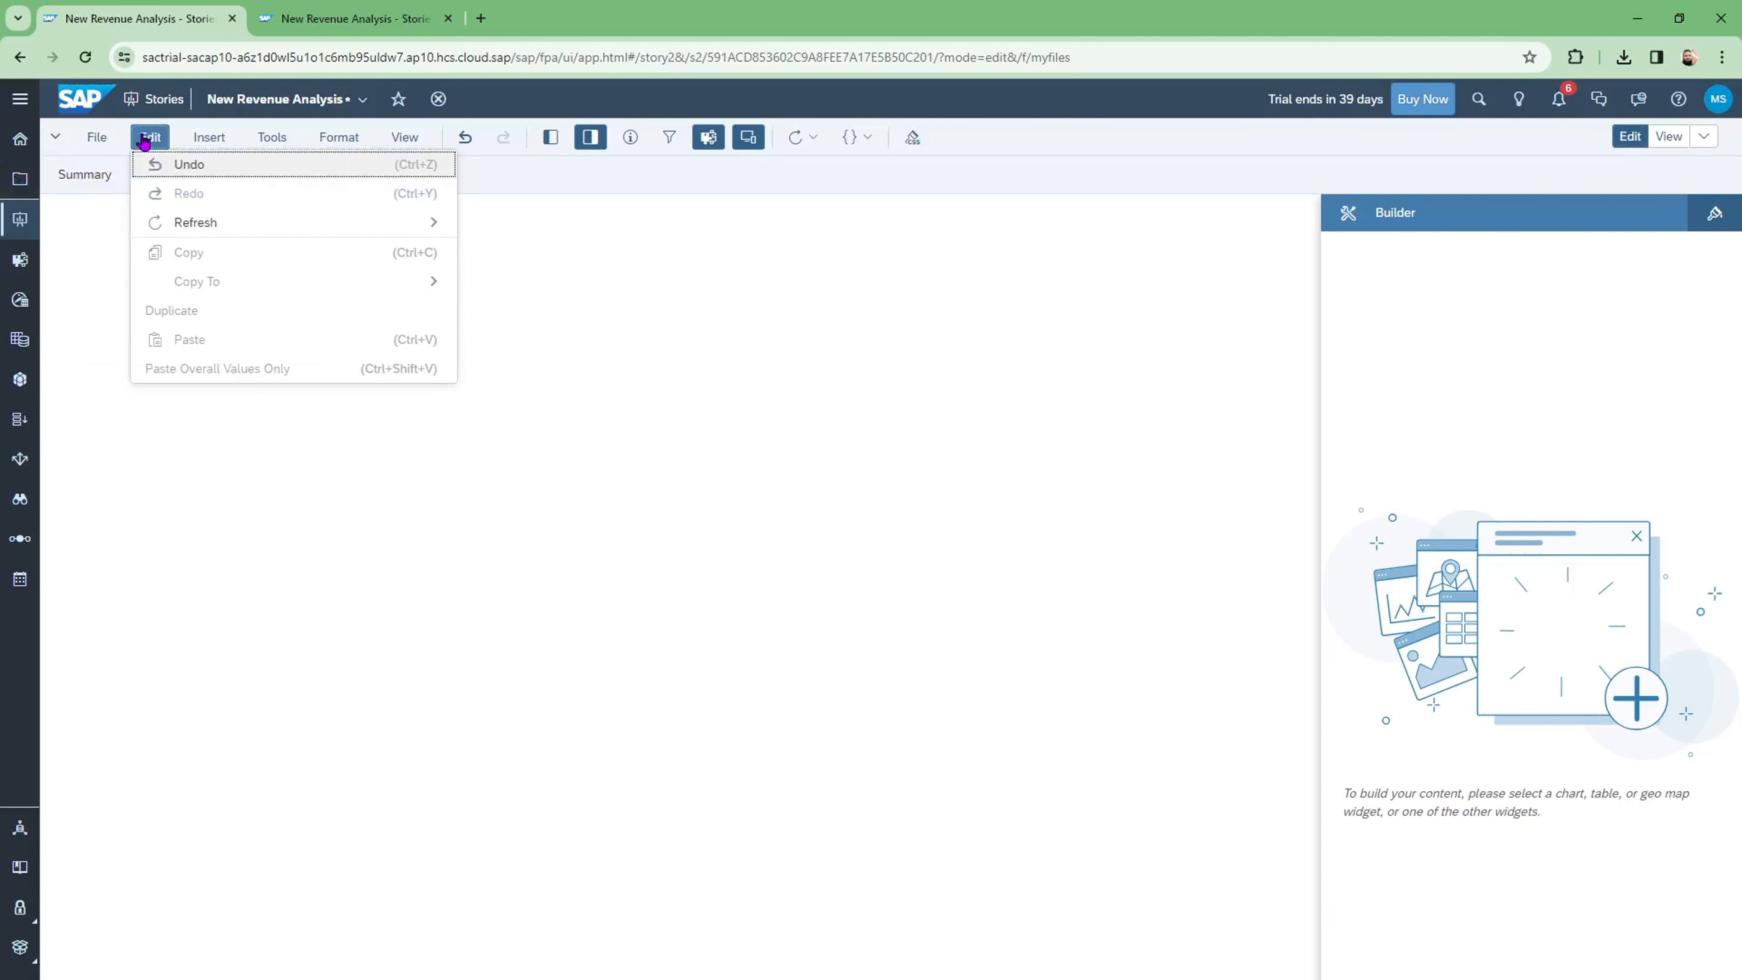
{"action": "left_click", "coordinate": [221, 137]}
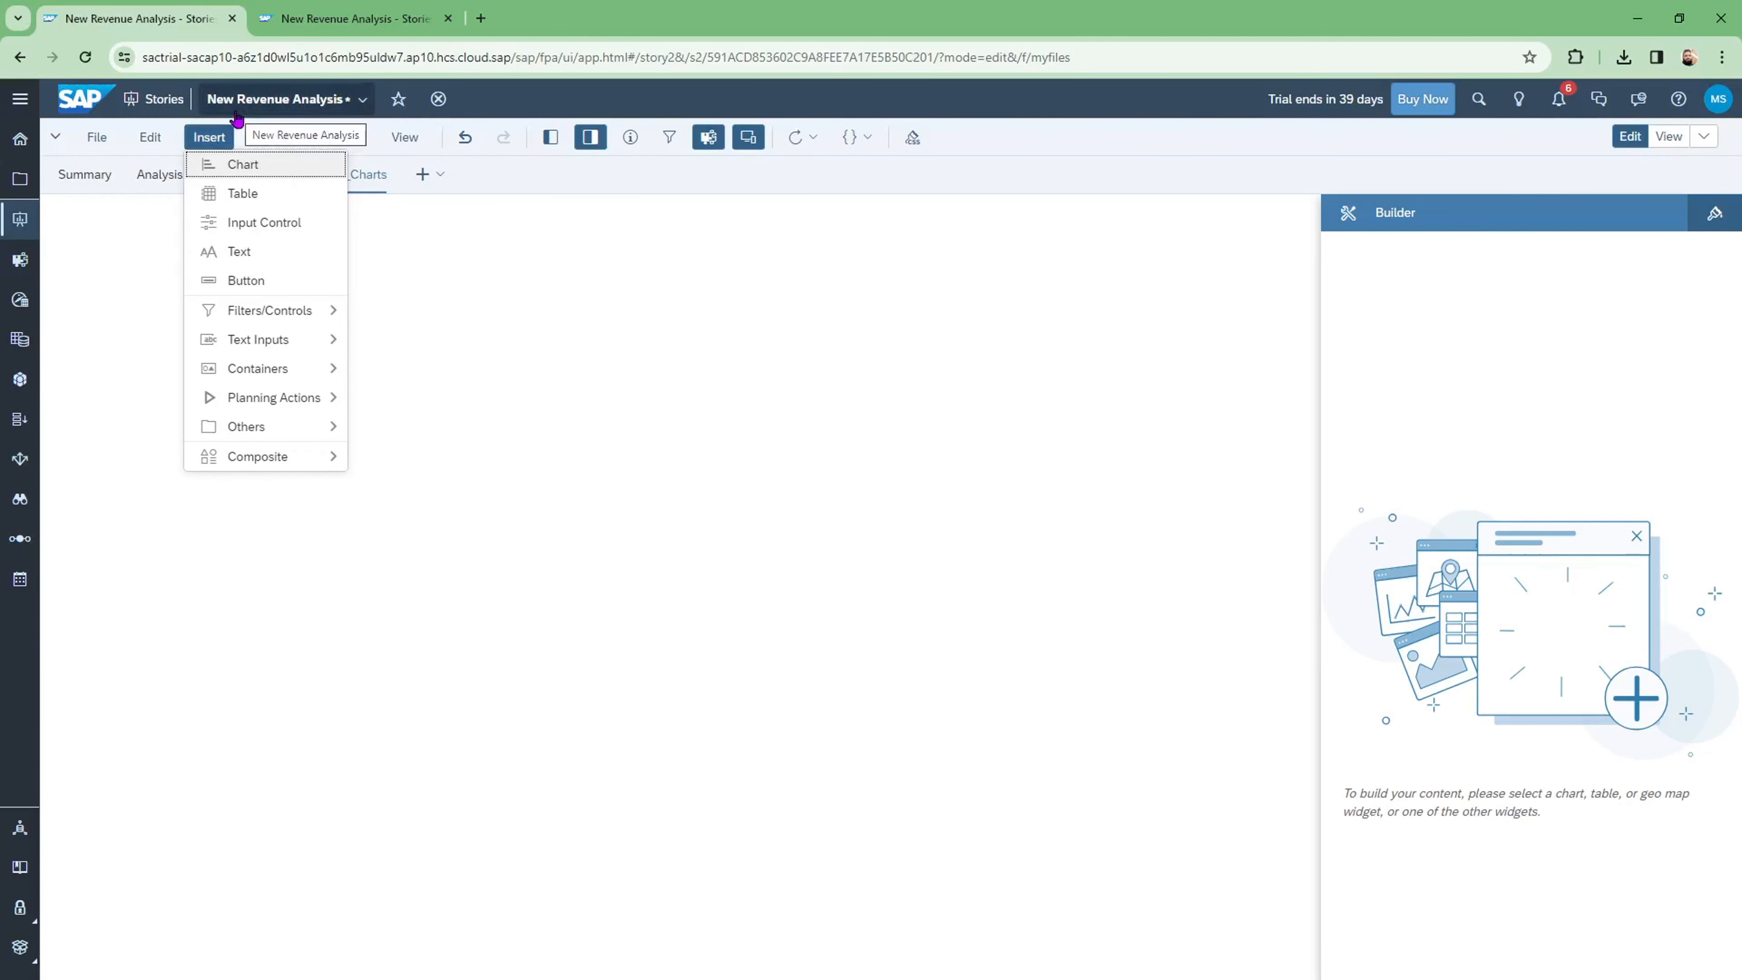
{"action": "left_click", "coordinate": [444, 331]}
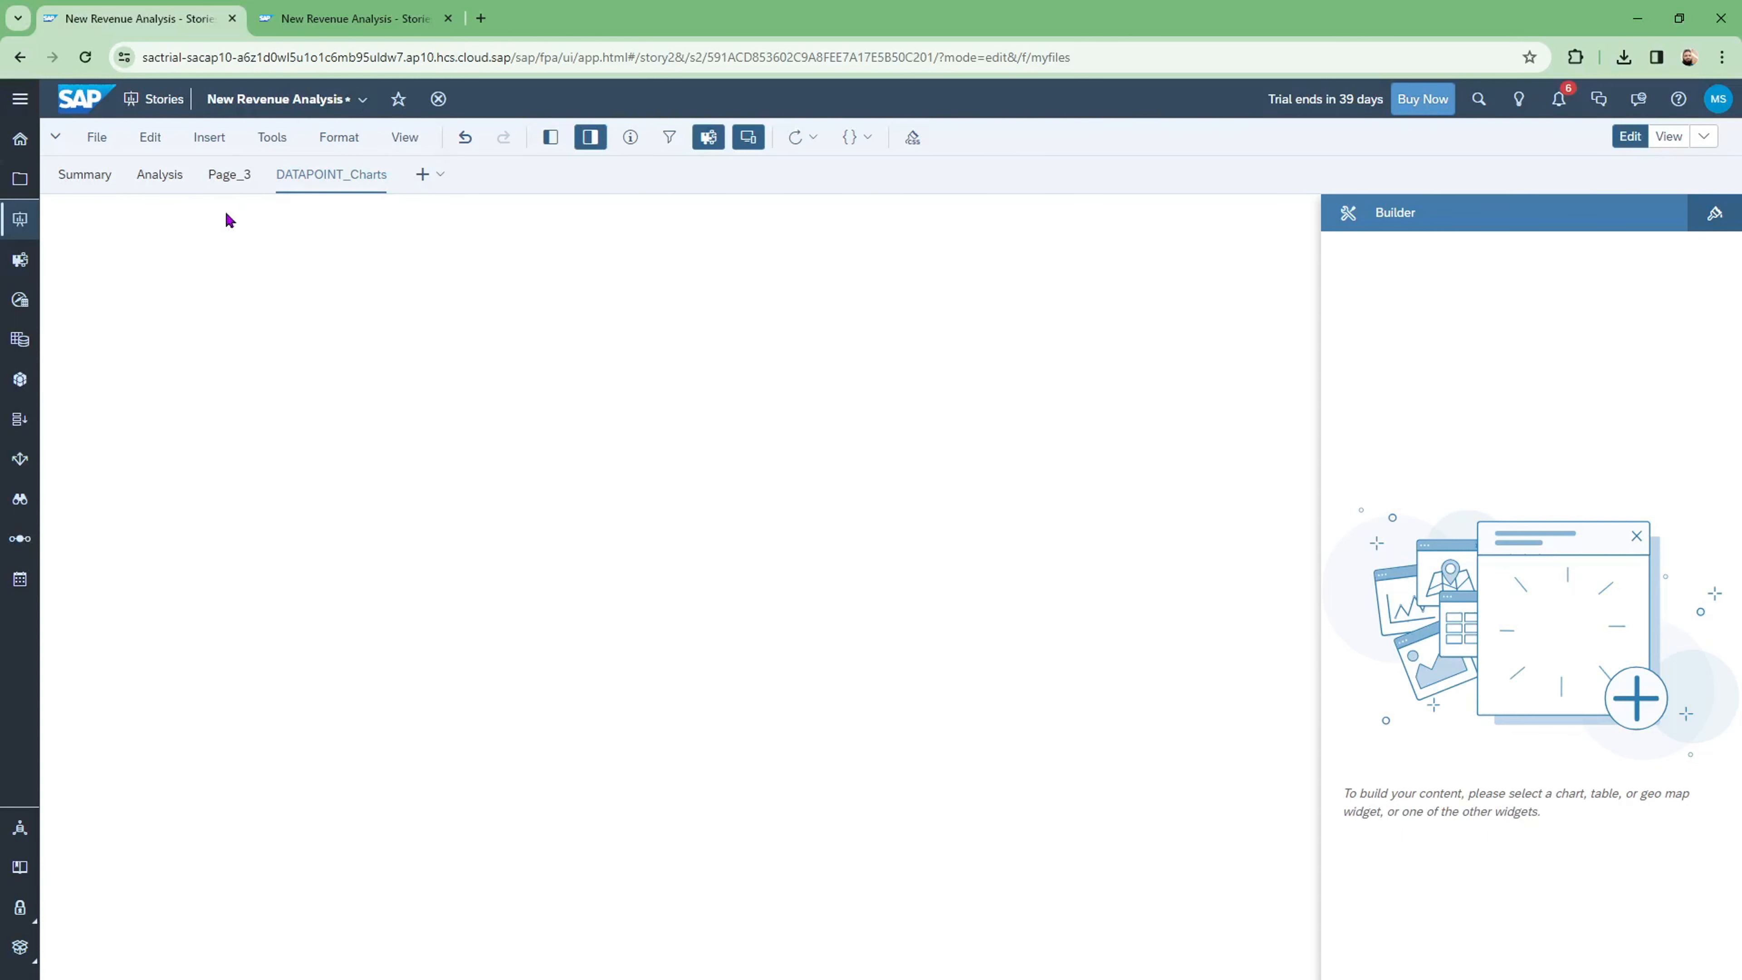
{"action": "left_click", "coordinate": [203, 143]}
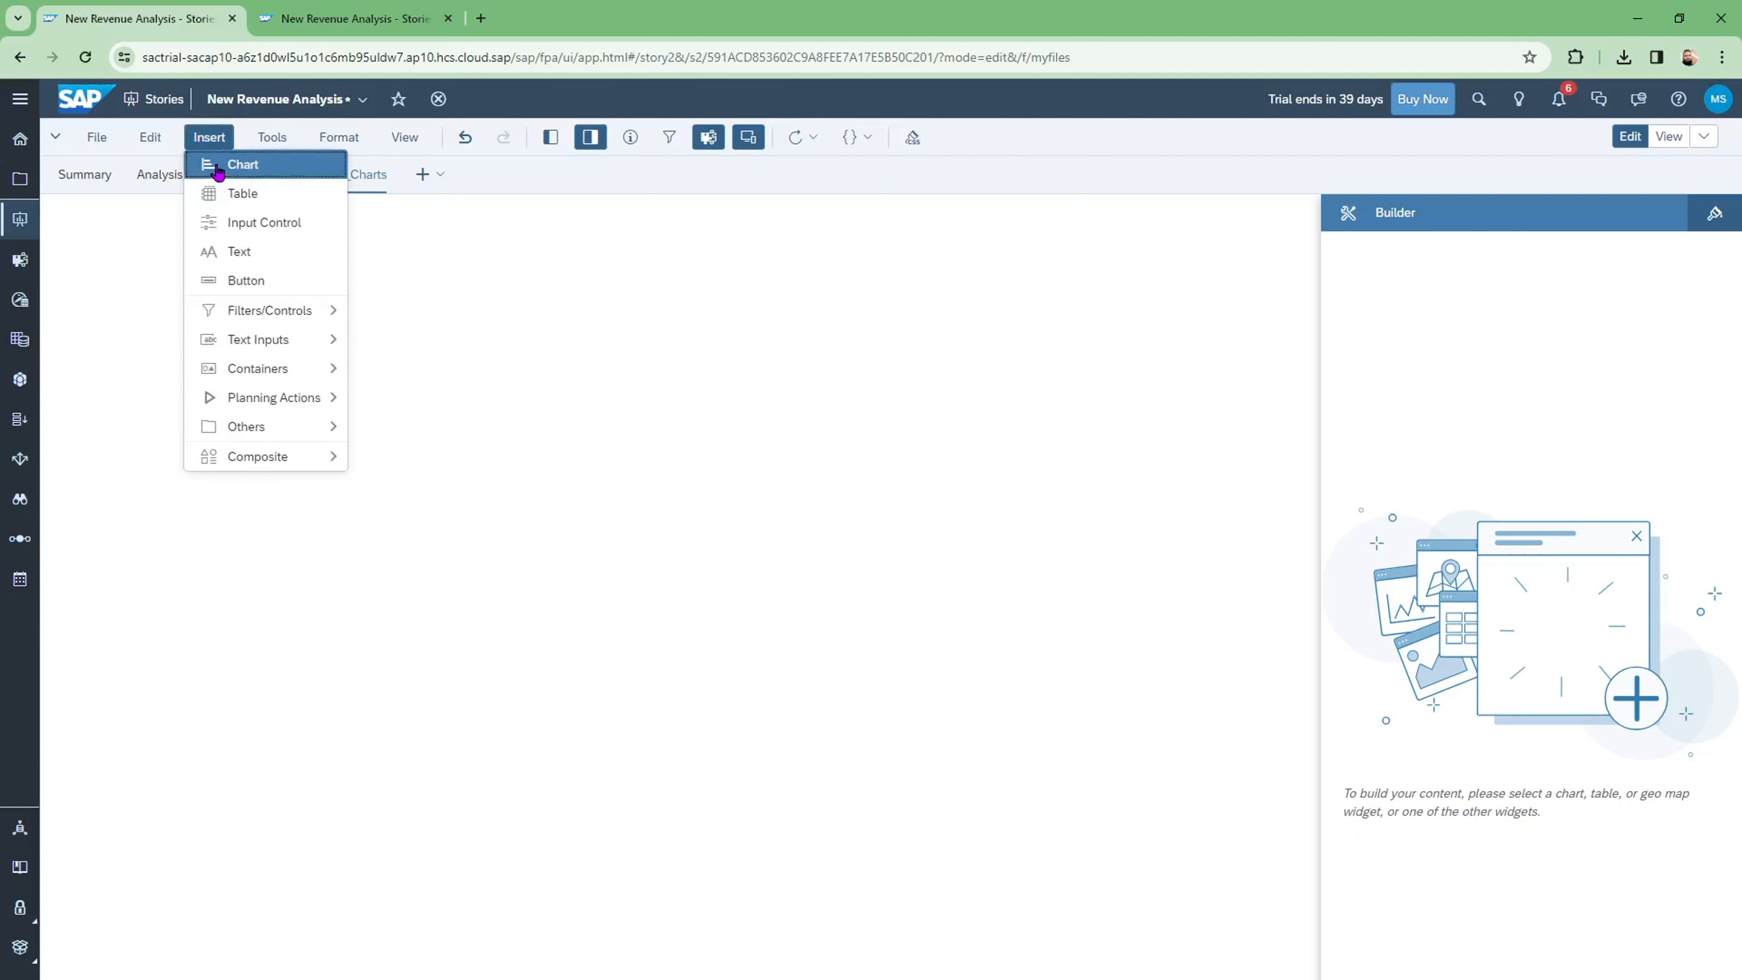
{"action": "key", "text": "Return"}
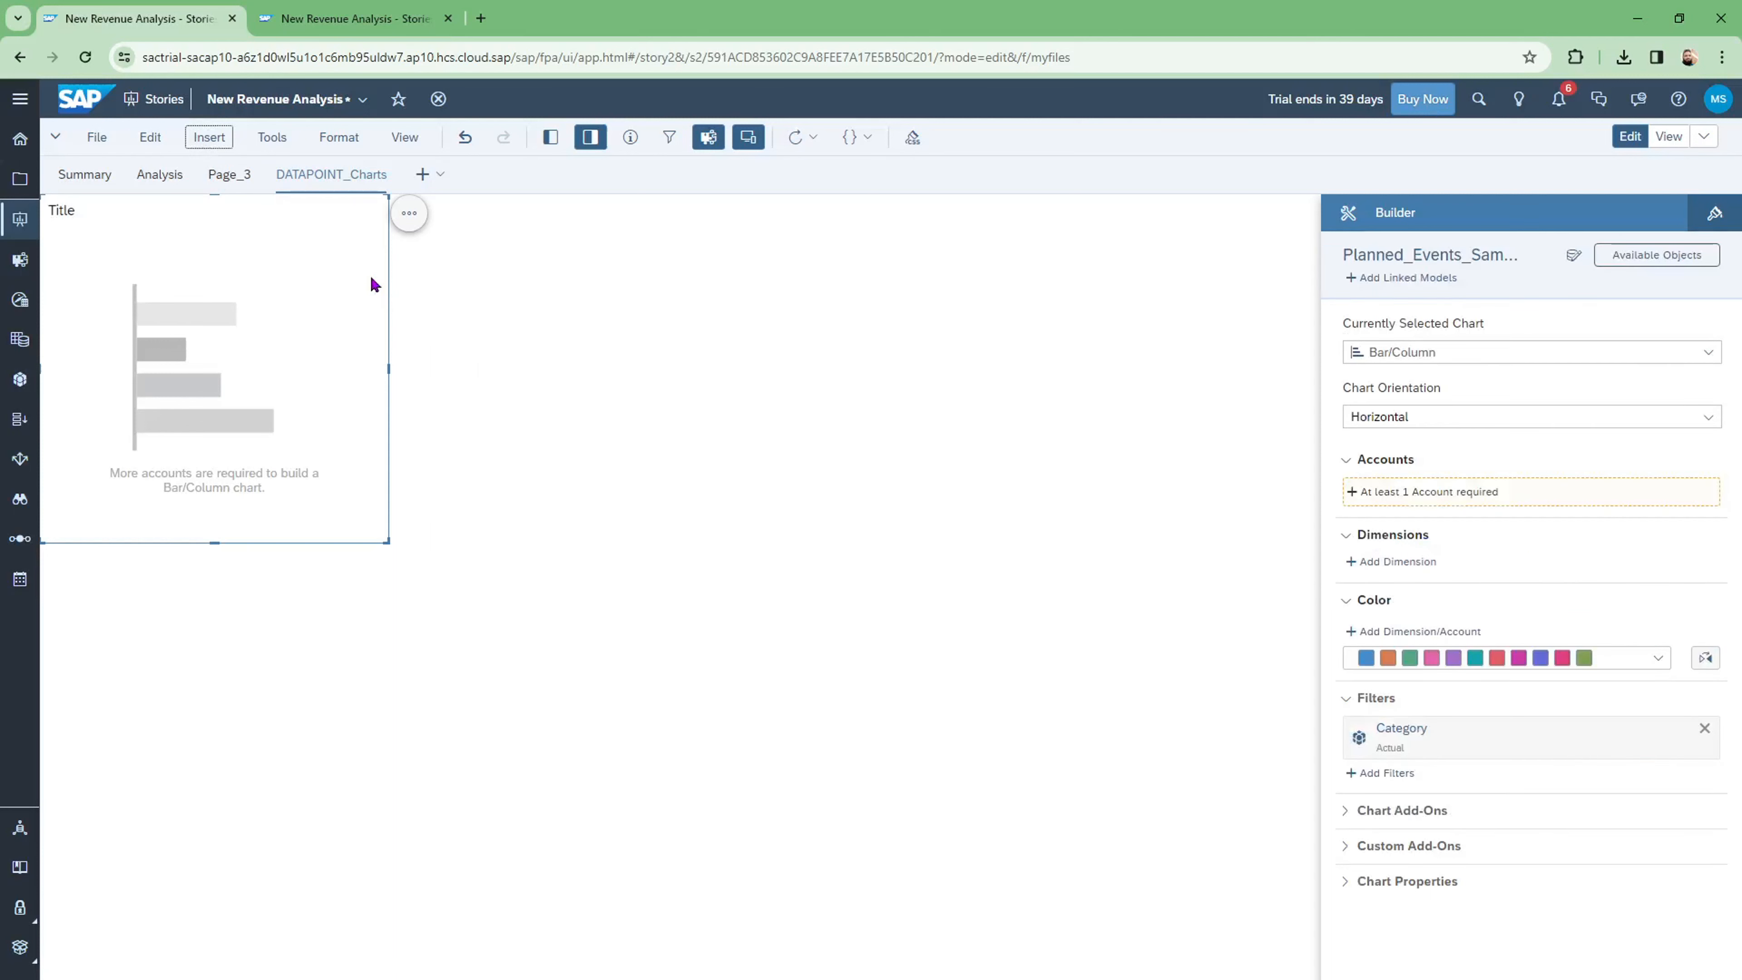
Step: Change the new chart's type to Numeric Point
{"action": "left_click", "coordinate": [1708, 354]}
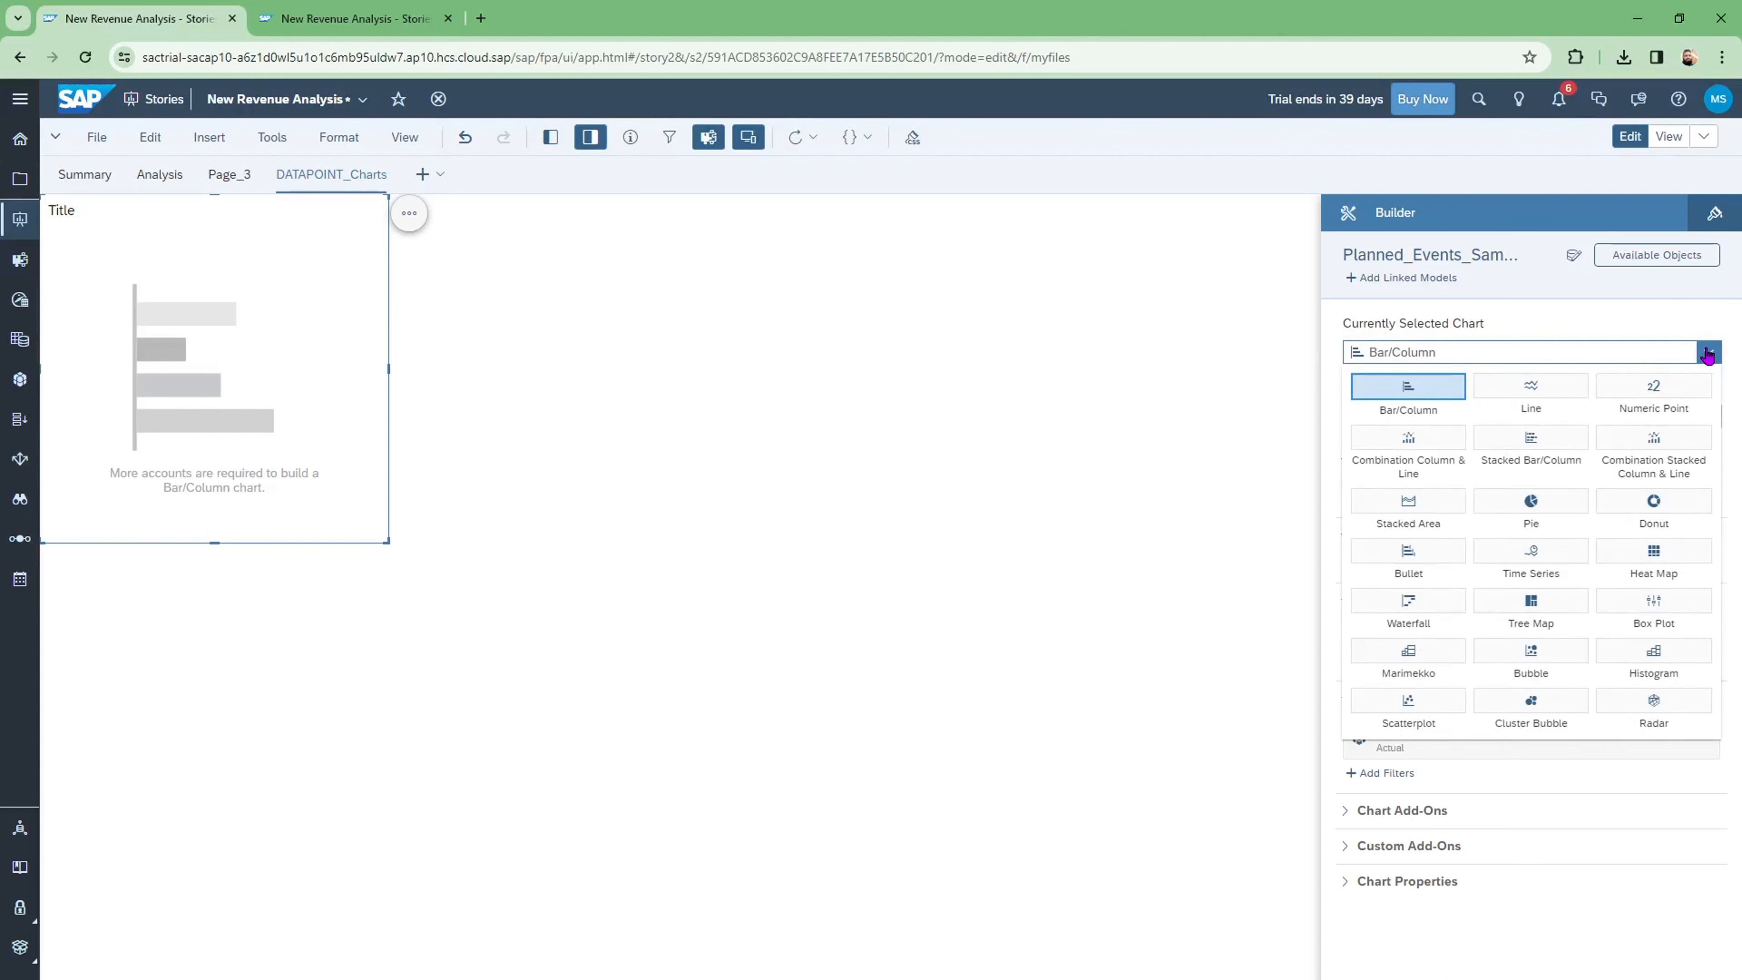
{"action": "left_click", "coordinate": [1679, 399]}
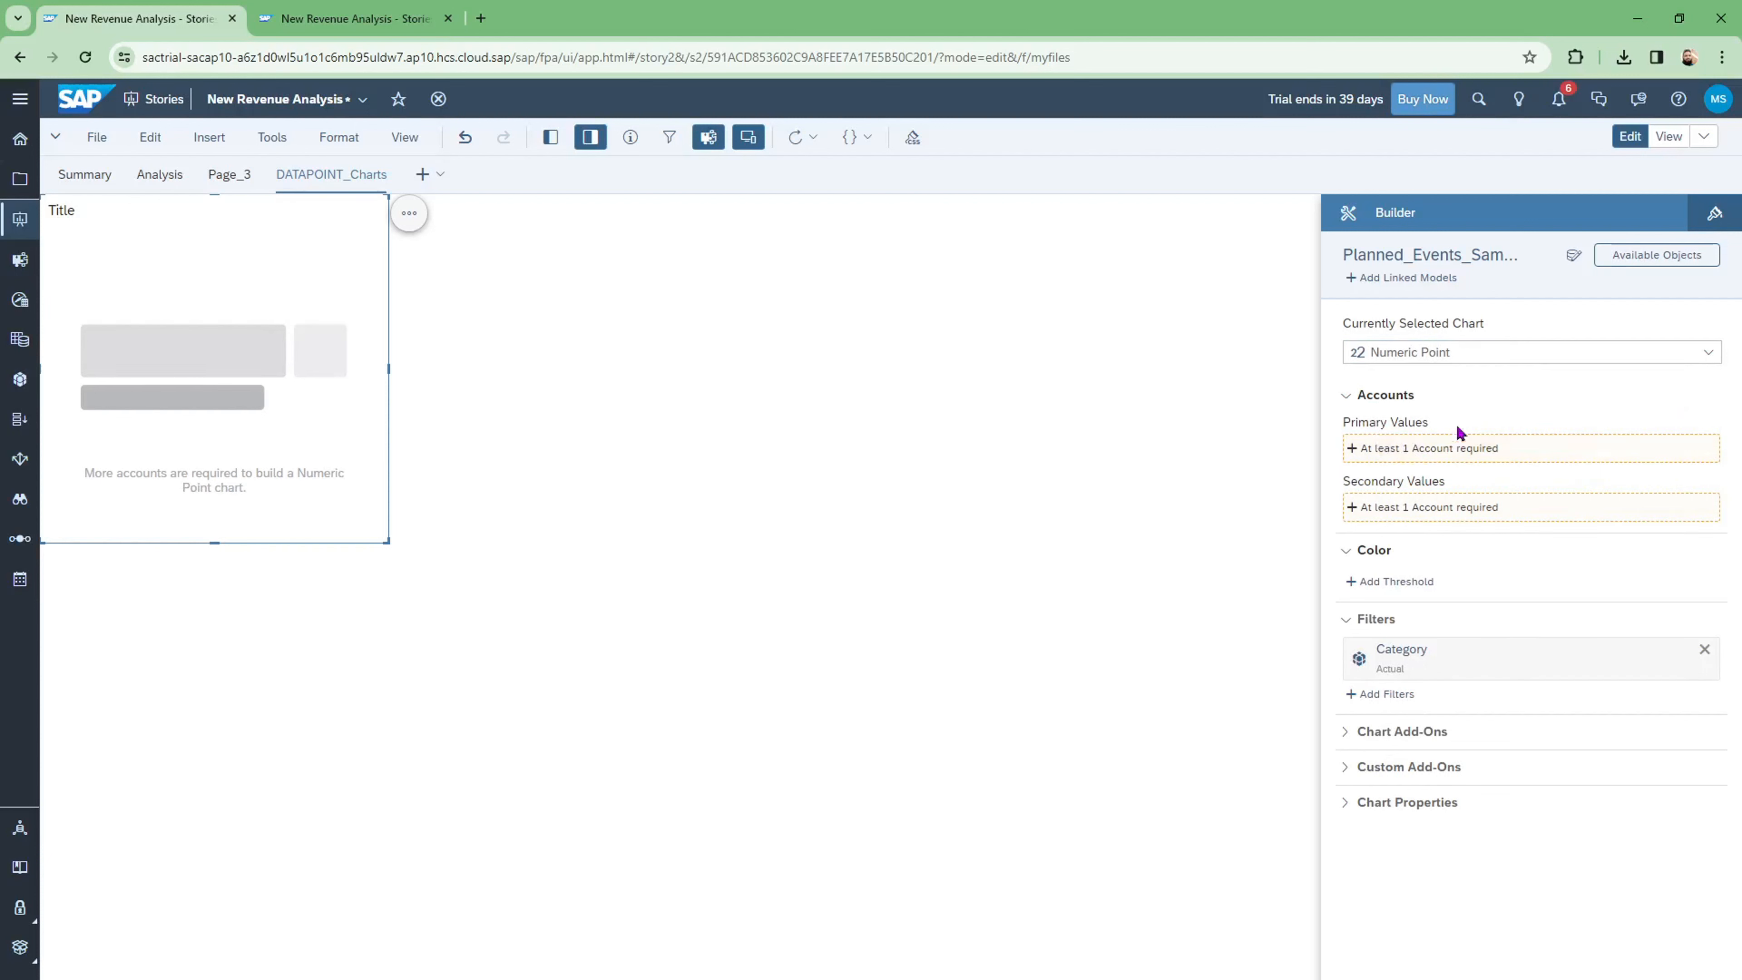
{"action": "left_click", "coordinate": [1438, 454]}
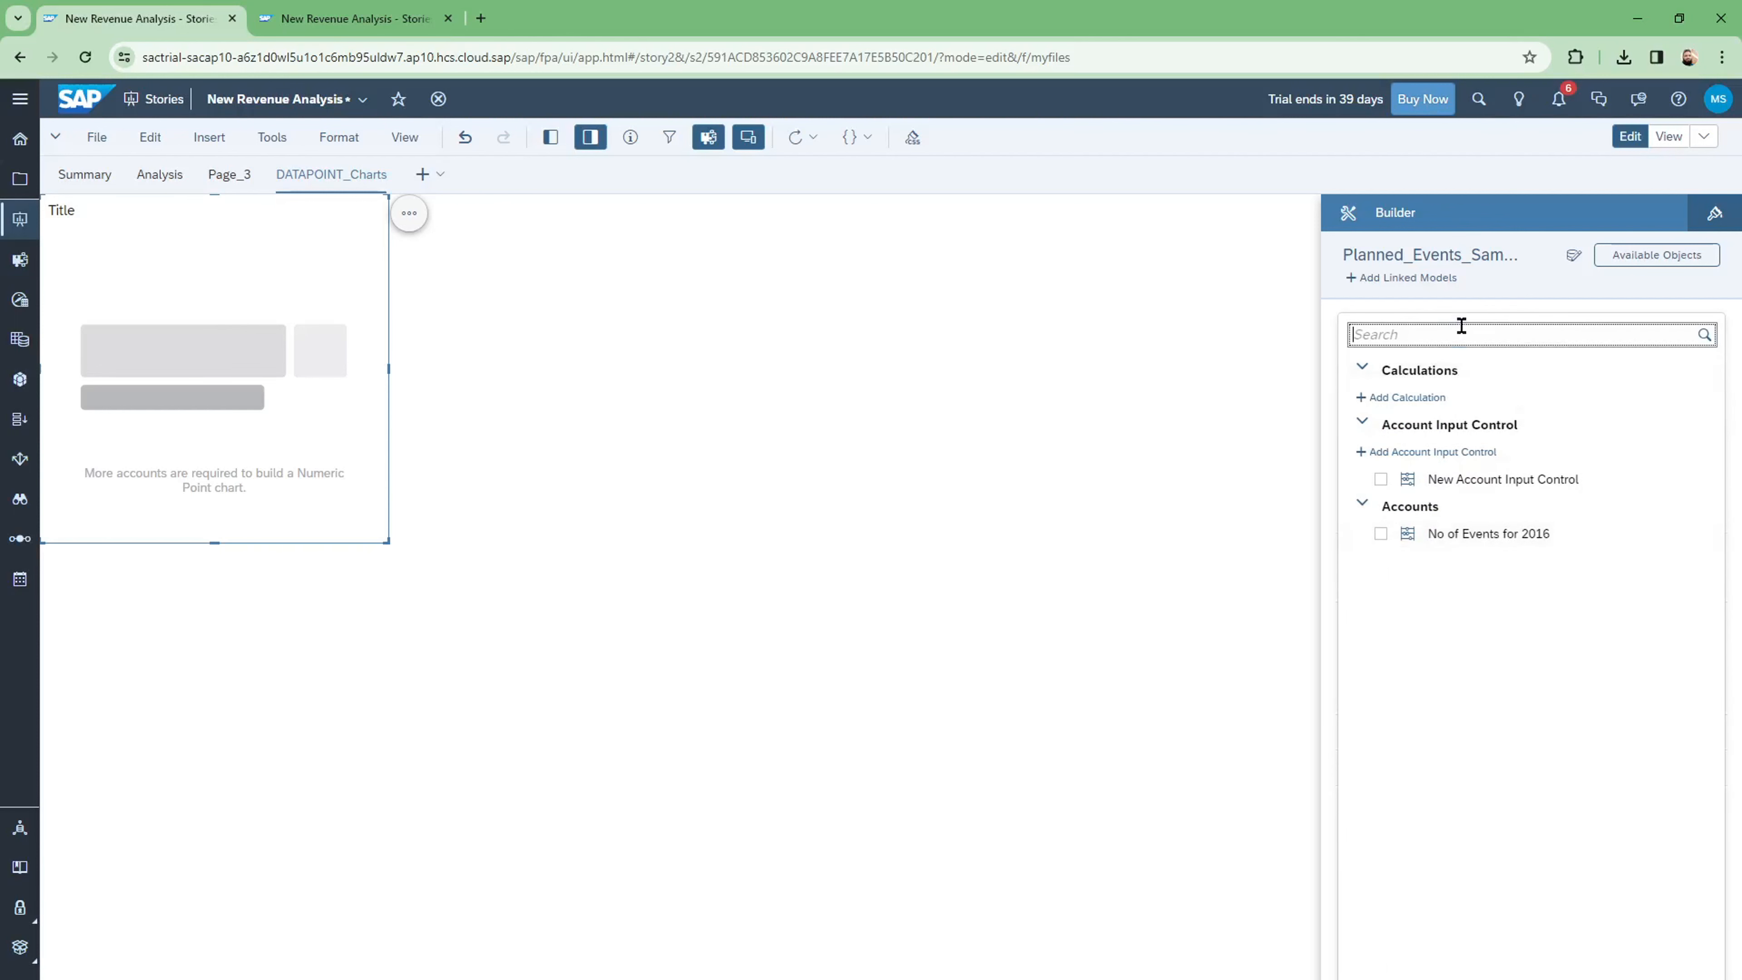
{"action": "left_click", "coordinate": [1504, 294]}
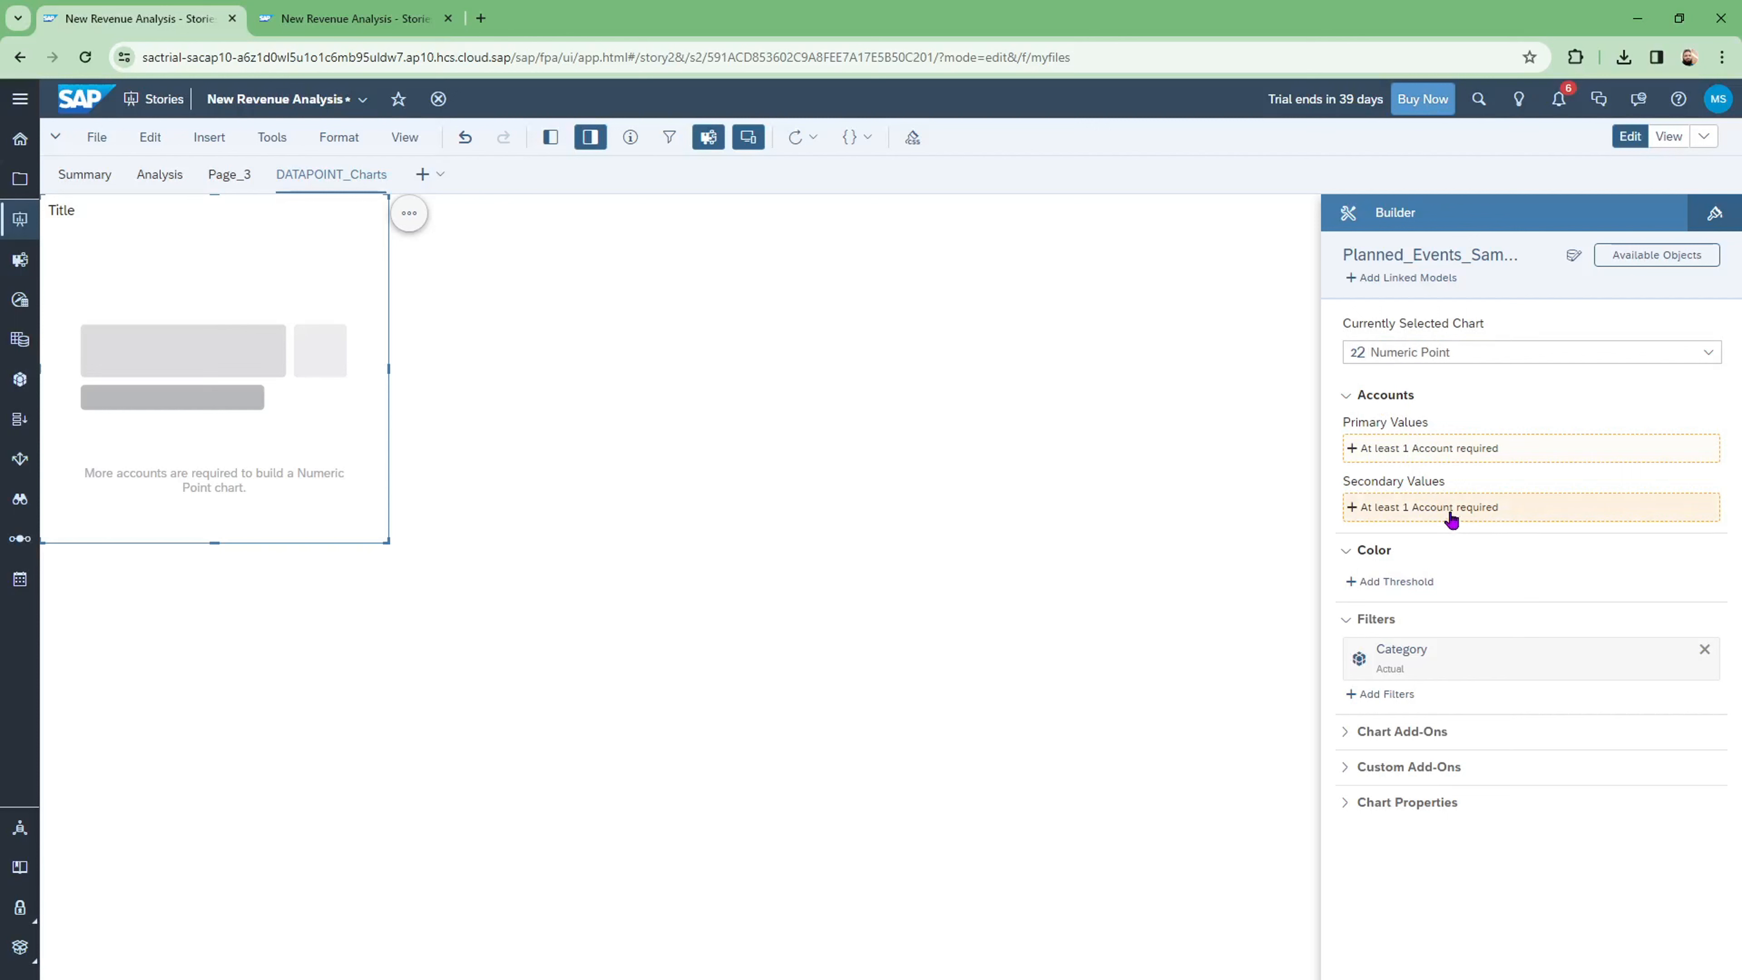
{"action": "left_click", "coordinate": [1452, 450]}
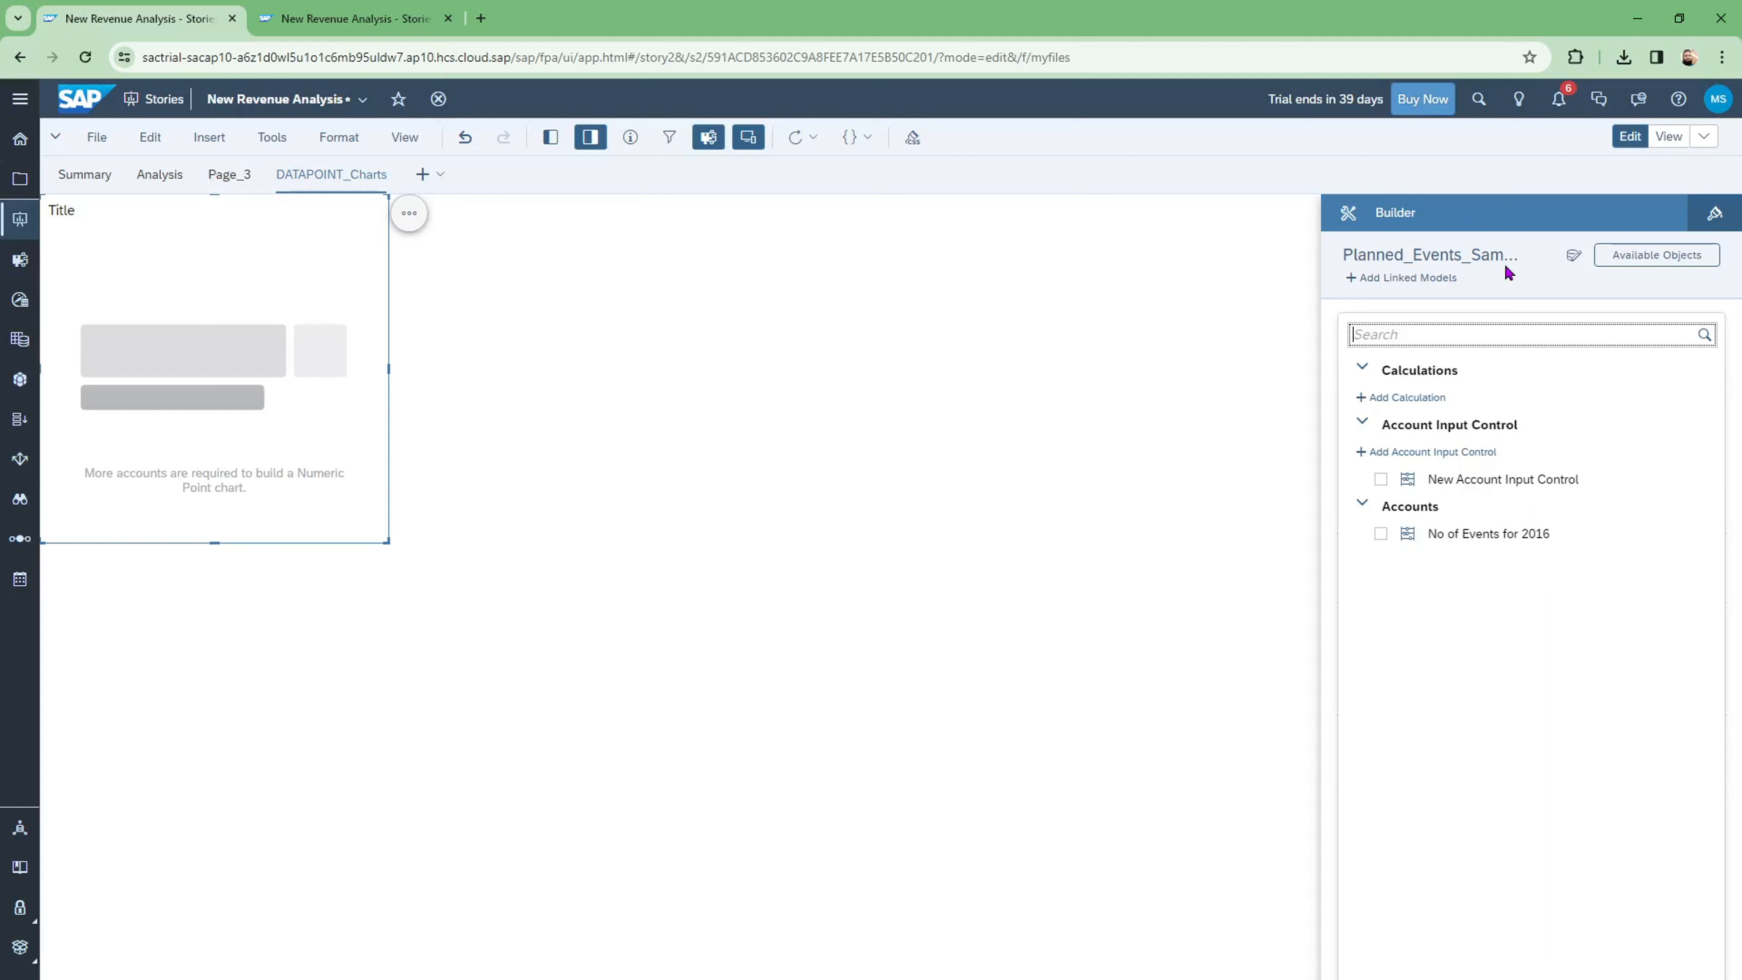
Step: Switch the chart's data model from Planned_Events_Sample to BestRunJuice_SampleModel
{"action": "left_click", "coordinate": [1572, 256]}
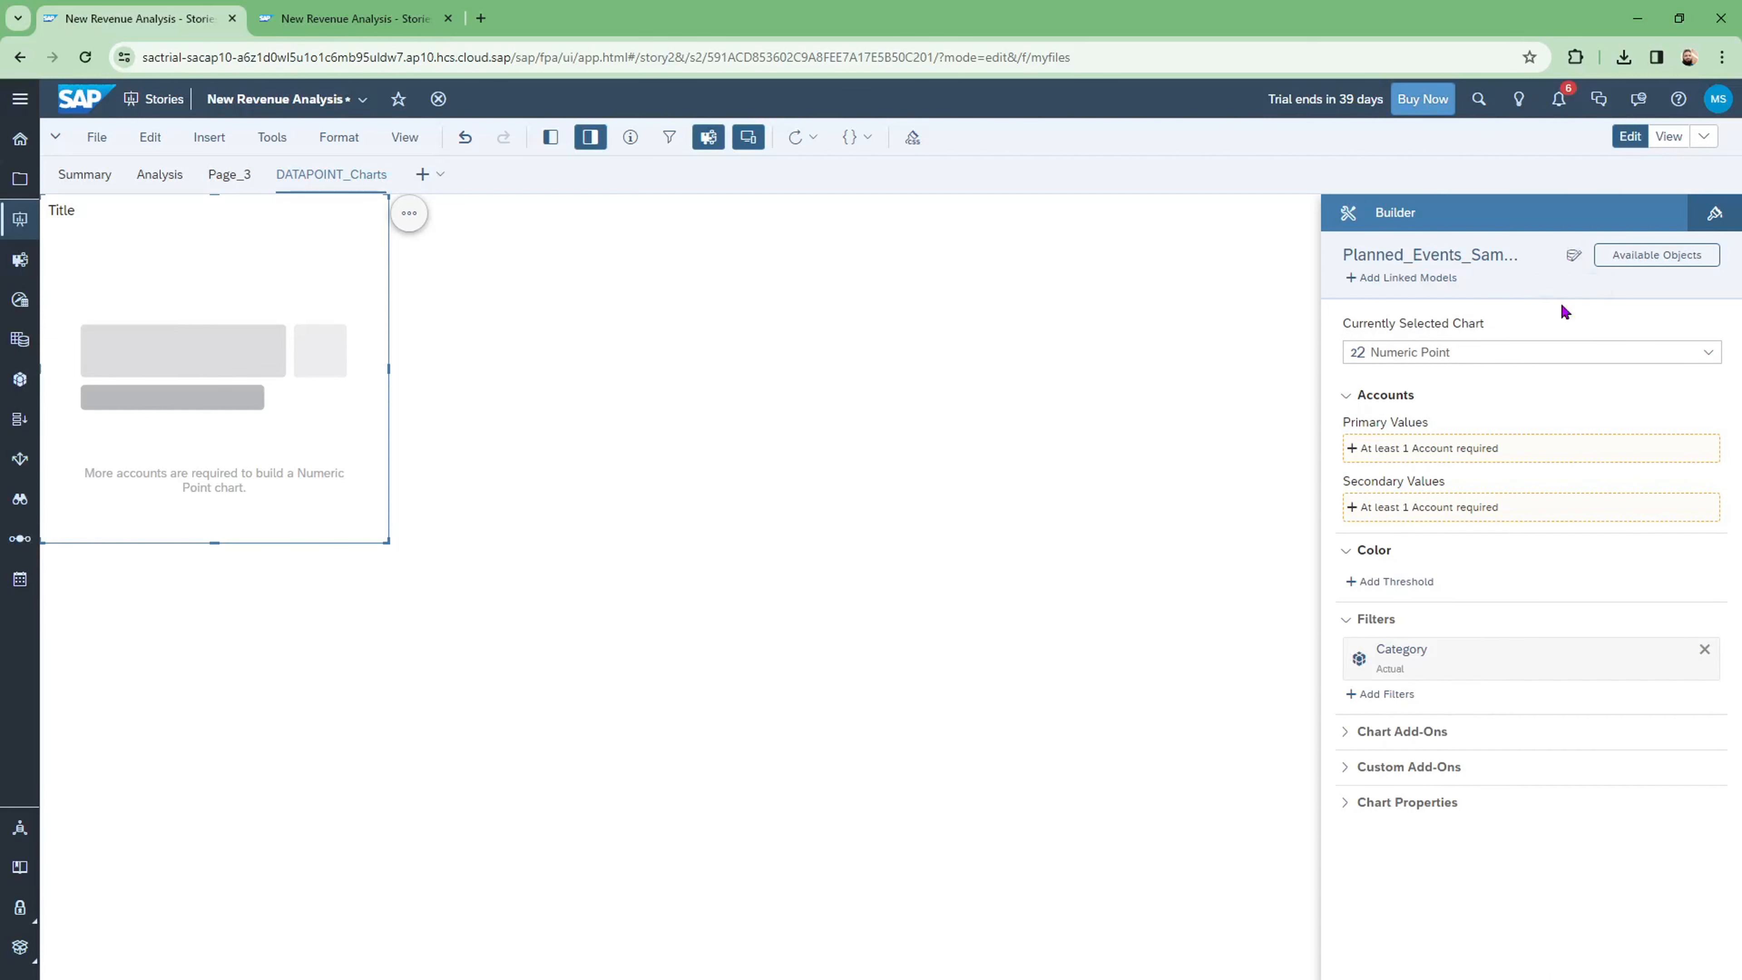
{"action": "left_click", "coordinate": [1573, 255]}
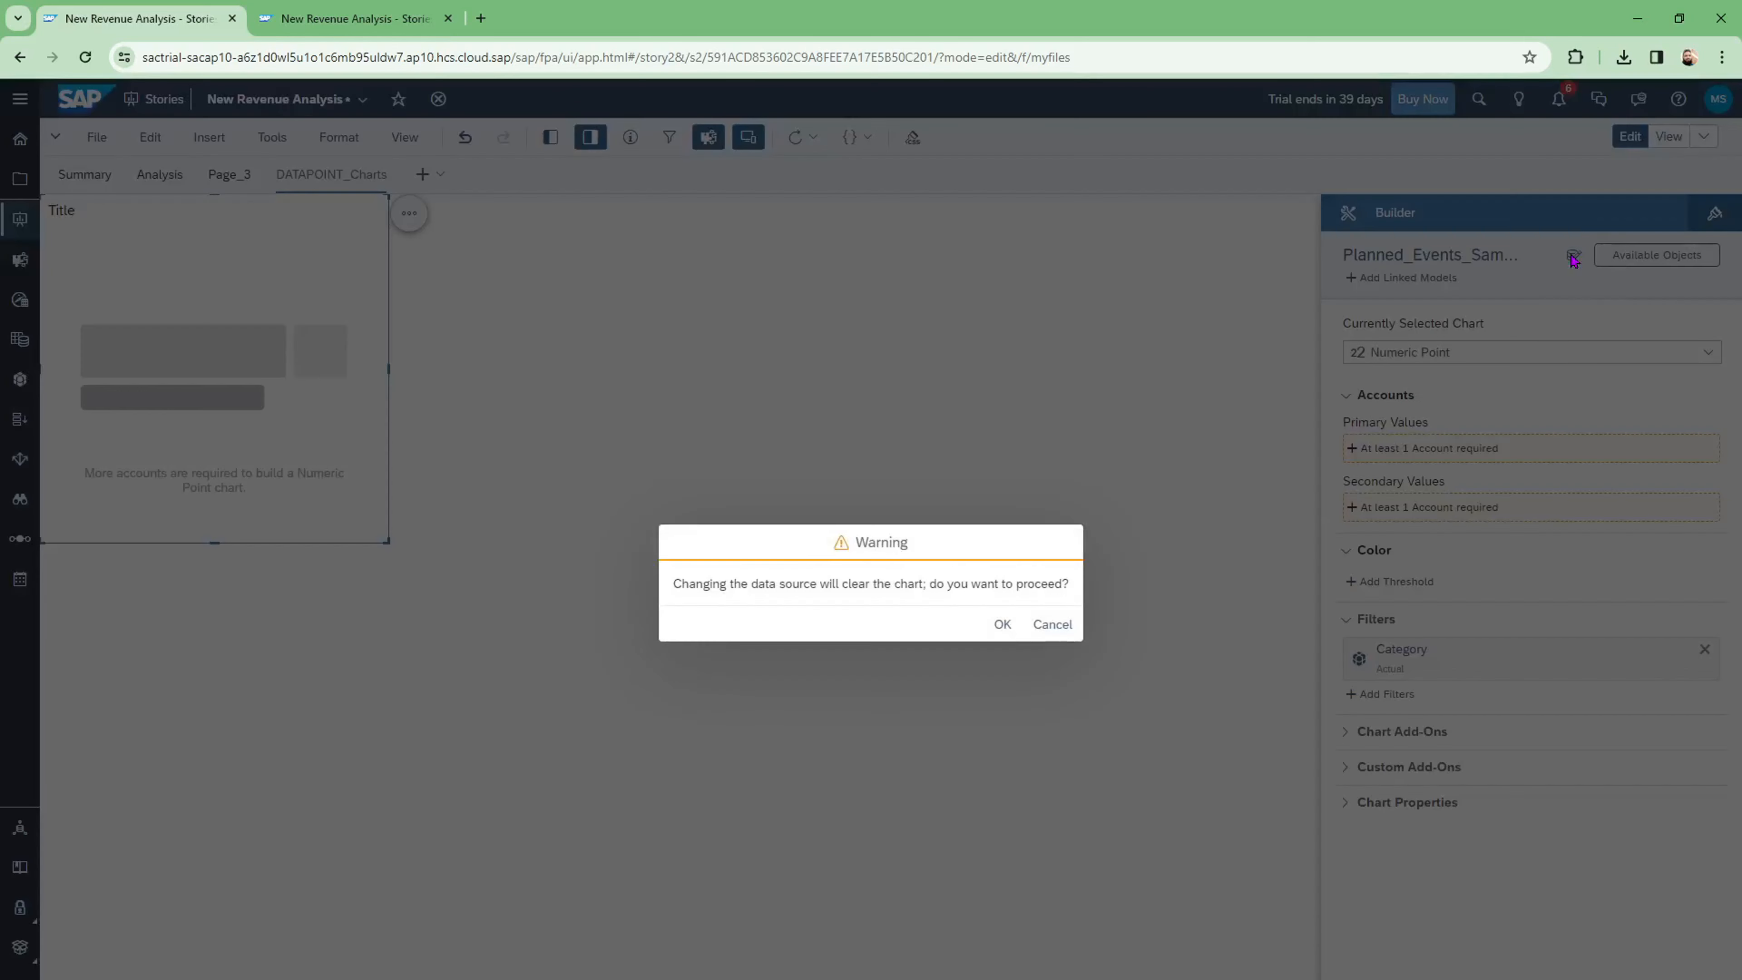
{"action": "left_click", "coordinate": [1002, 624]}
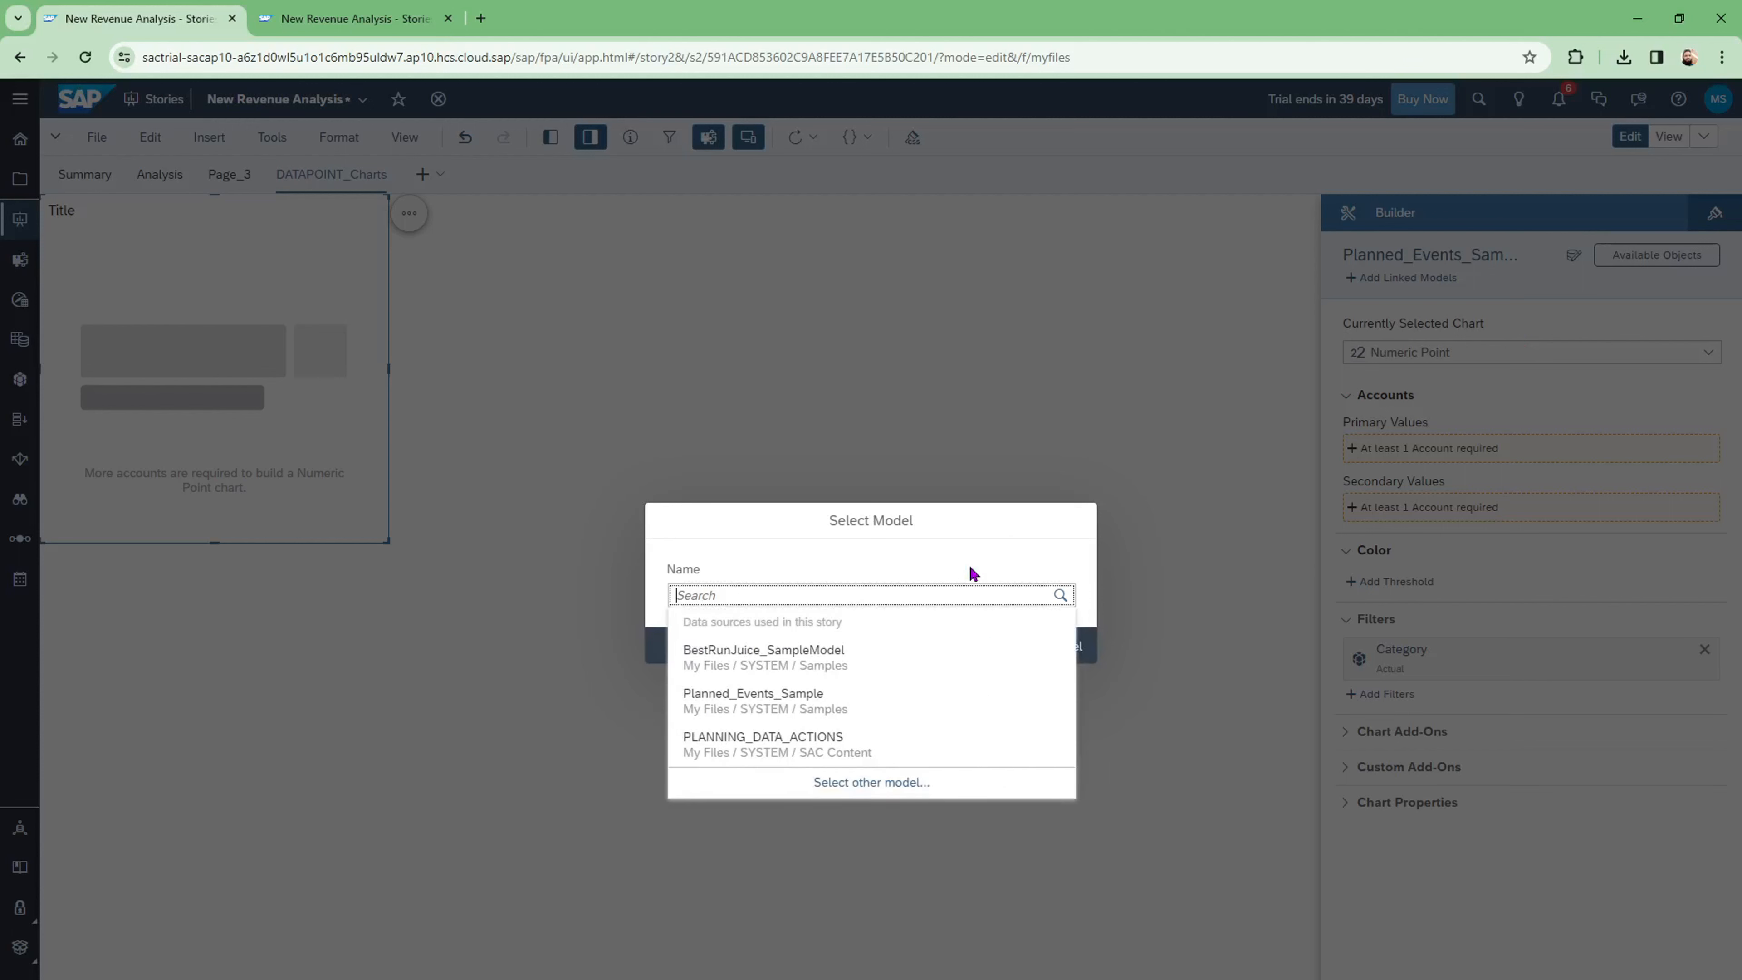
{"action": "left_click", "coordinate": [794, 663]}
{"action": "left_click", "coordinate": [1013, 646]}
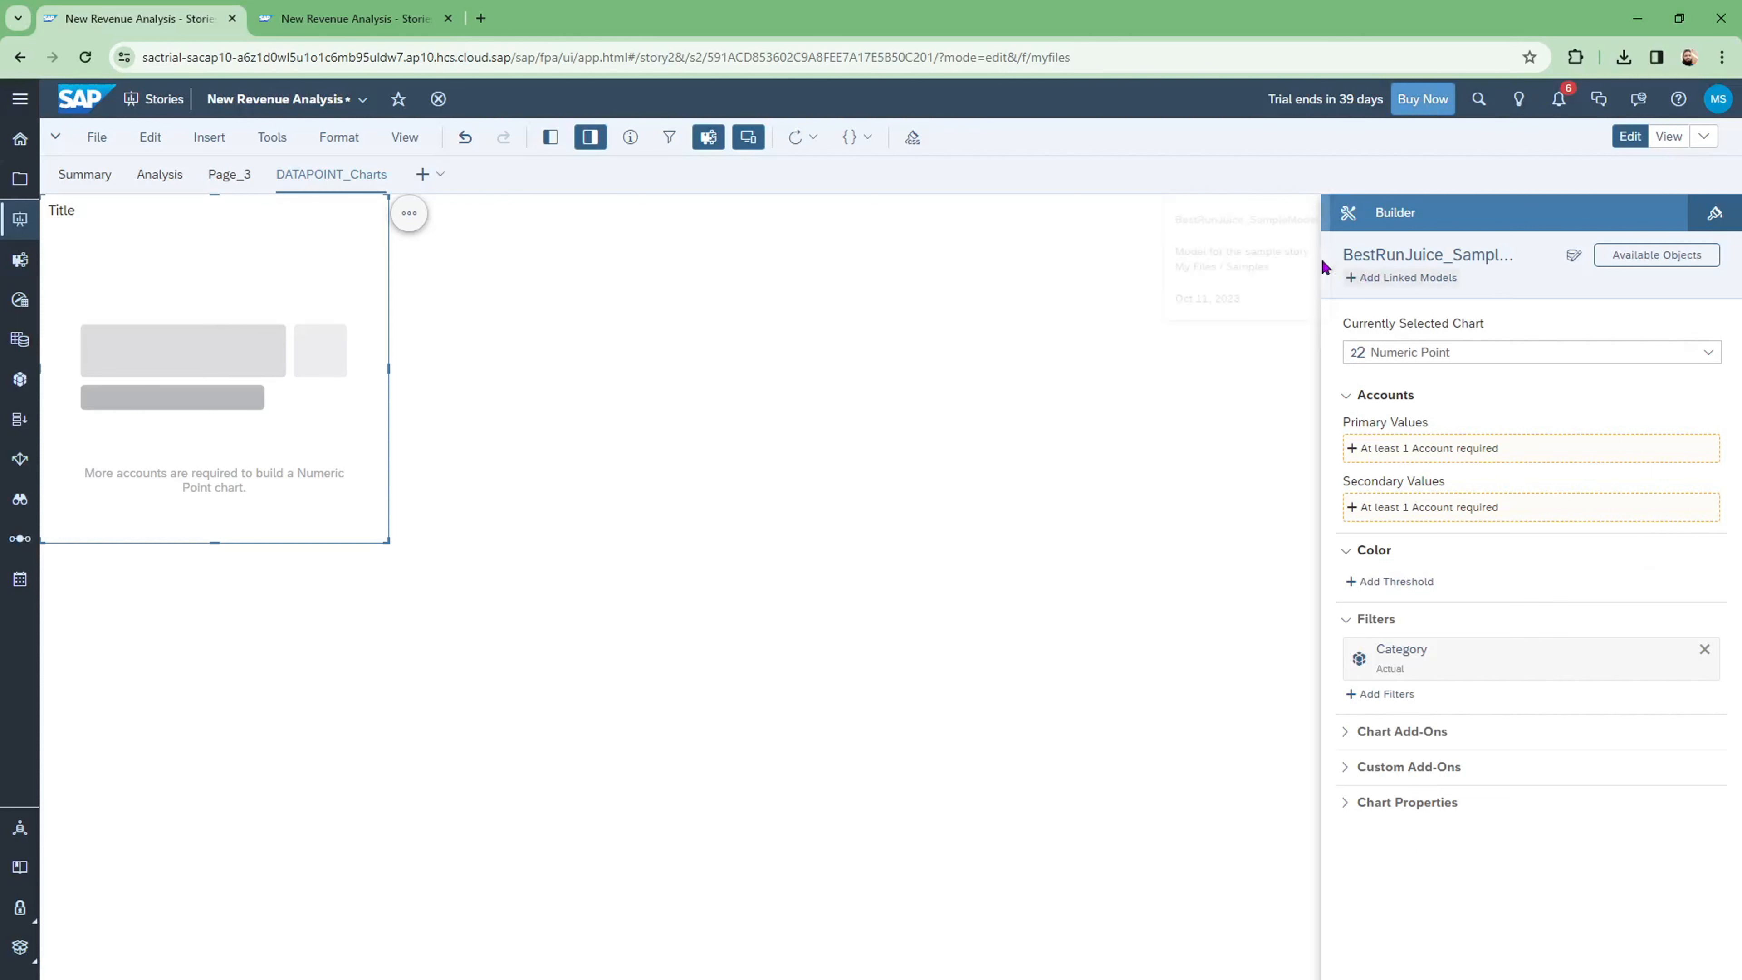
Step: Add the Gross Margin account as the chart's primary value, showing $235.04 Million
{"action": "mouse_move", "coordinate": [1420, 262]}
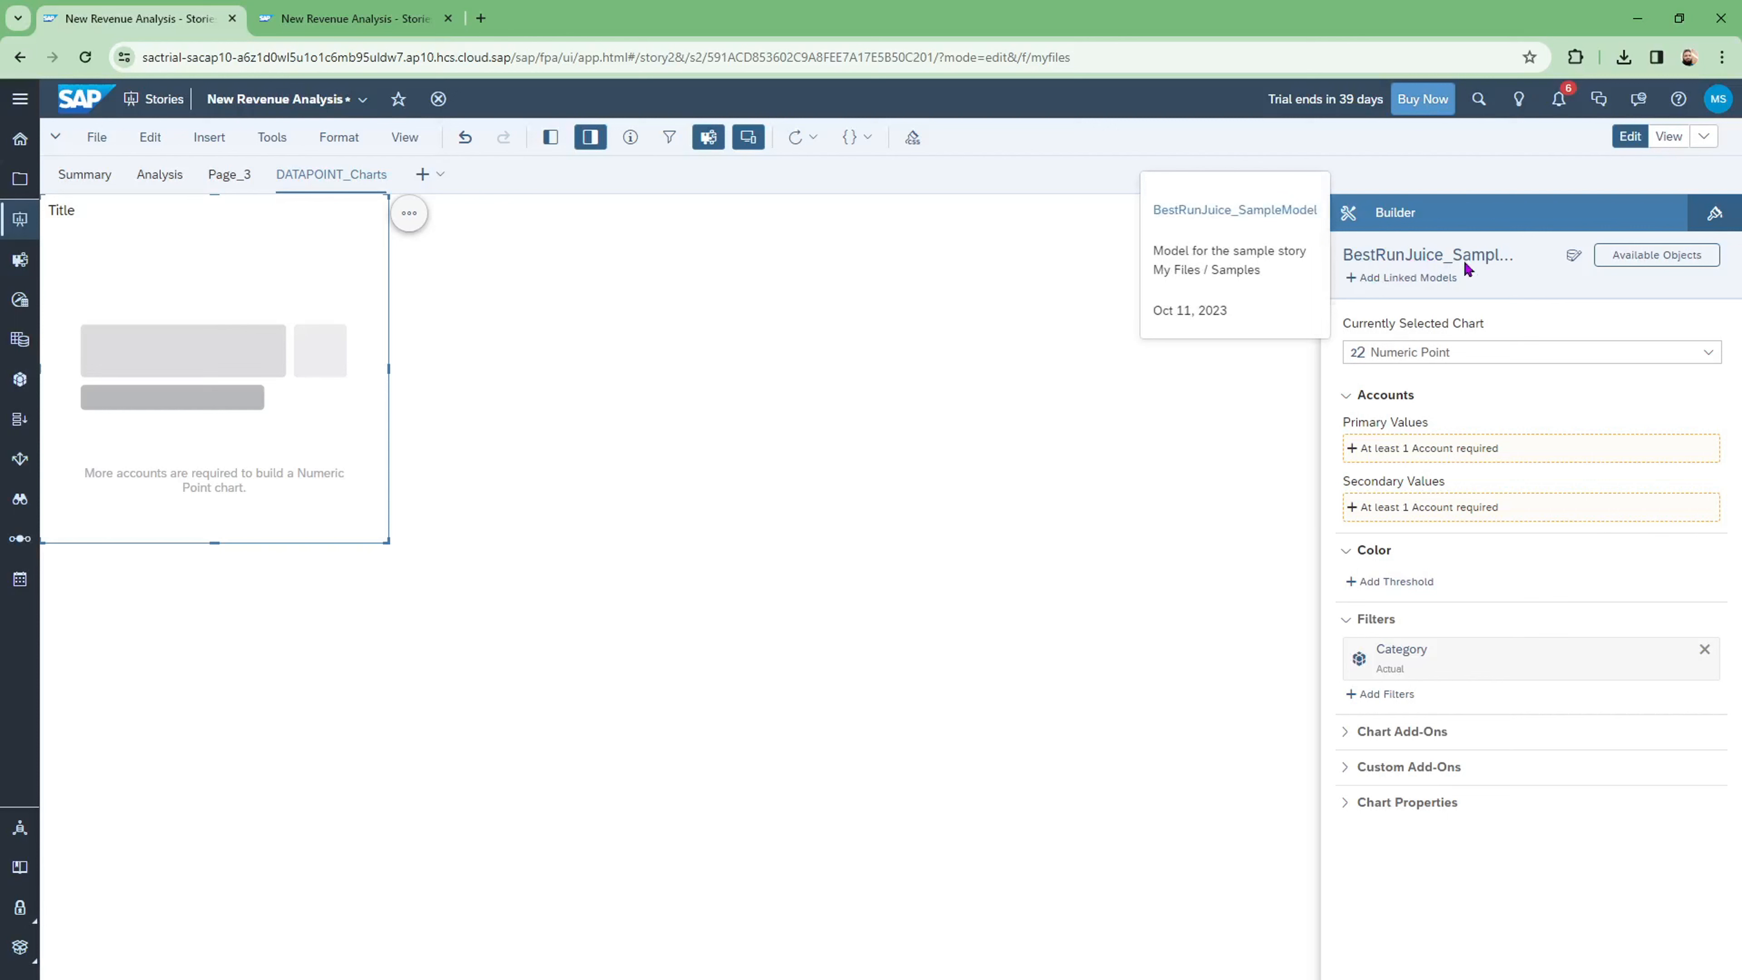
{"action": "left_click", "coordinate": [1429, 454]}
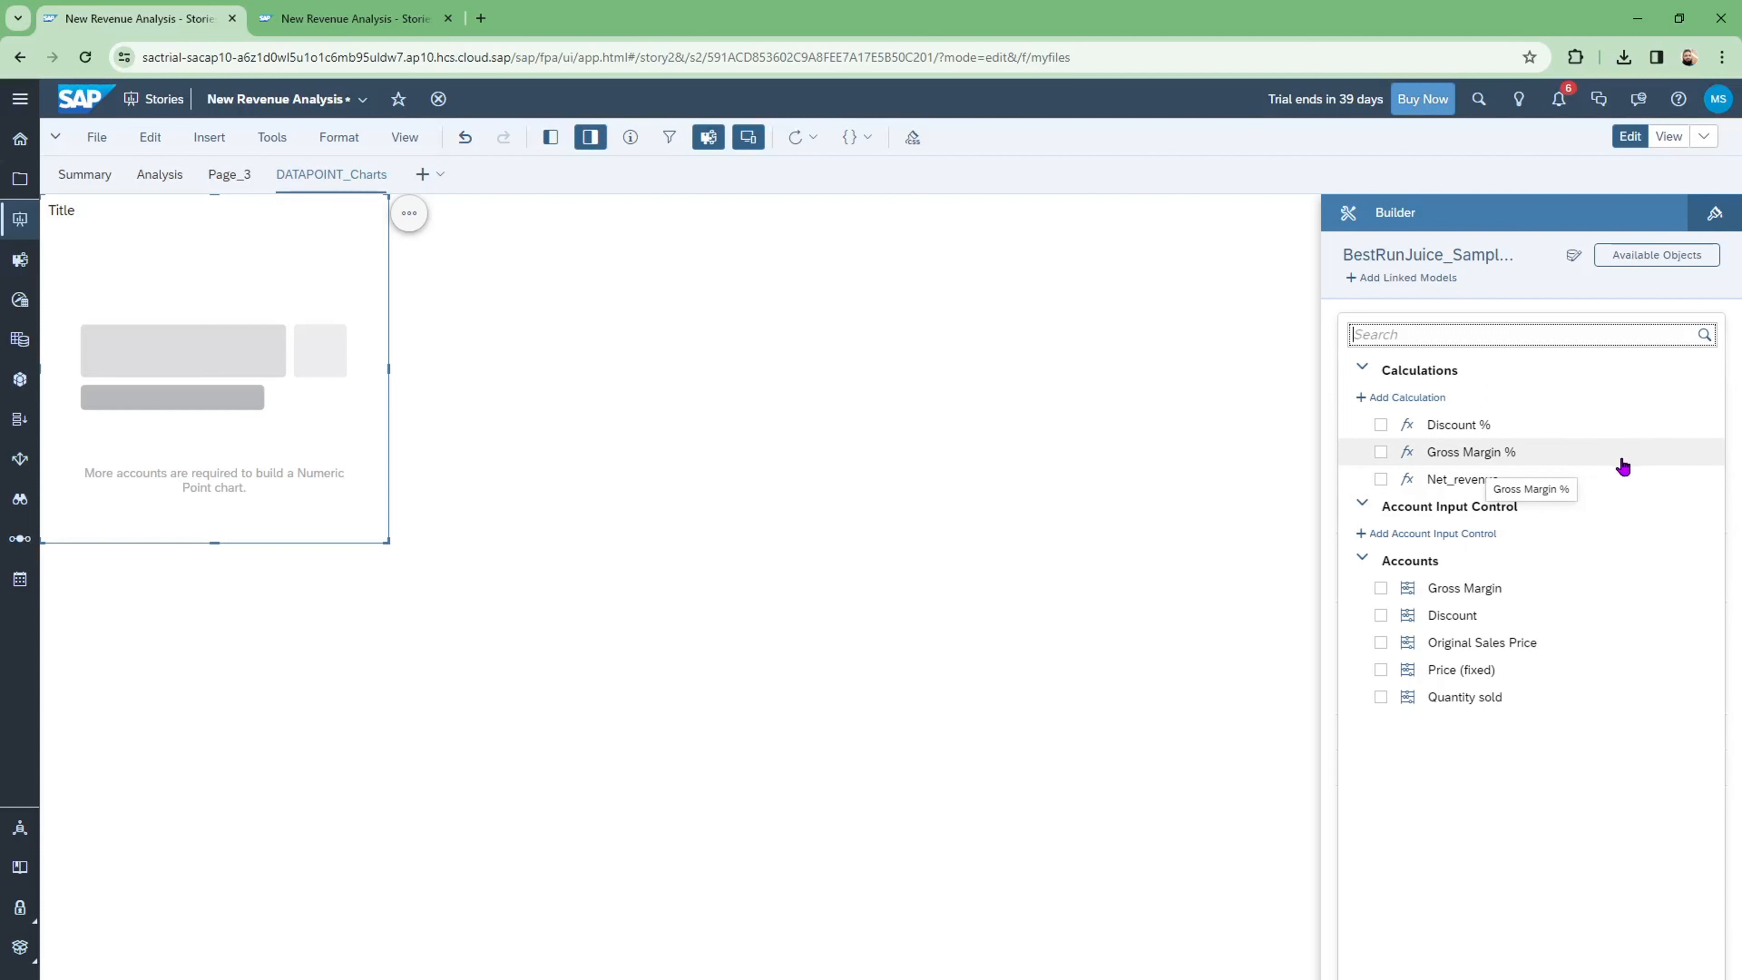
{"action": "left_click", "coordinate": [1381, 590]}
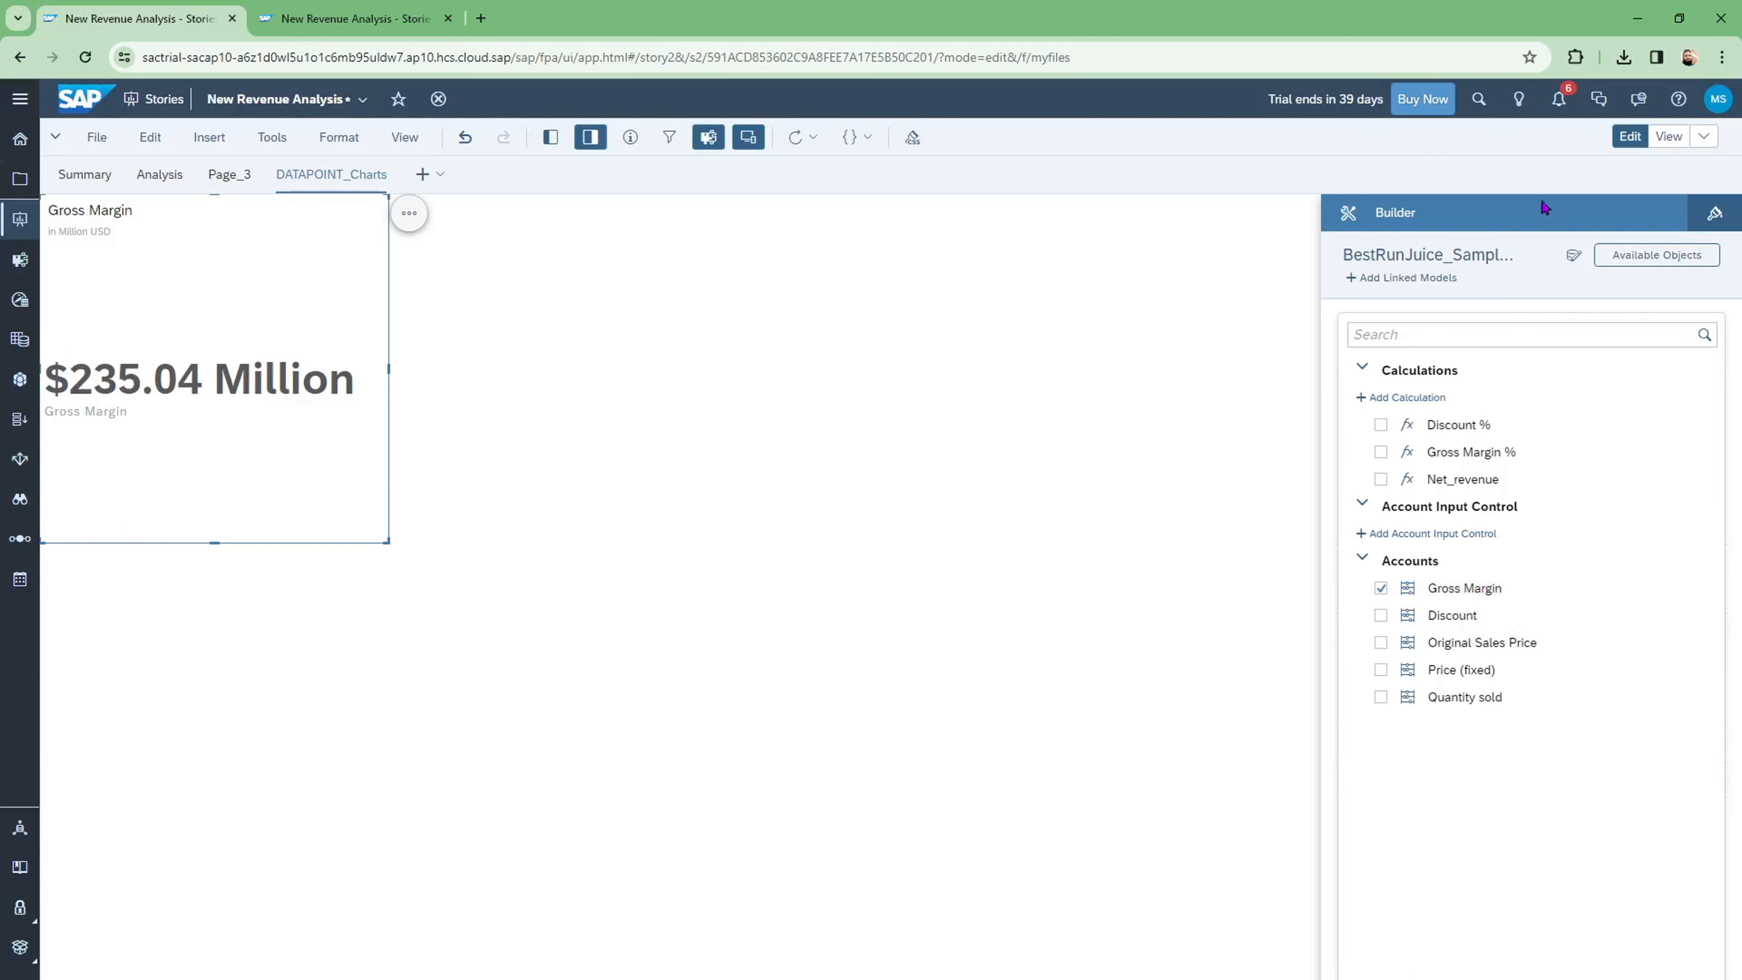
{"action": "left_click", "coordinate": [1533, 284]}
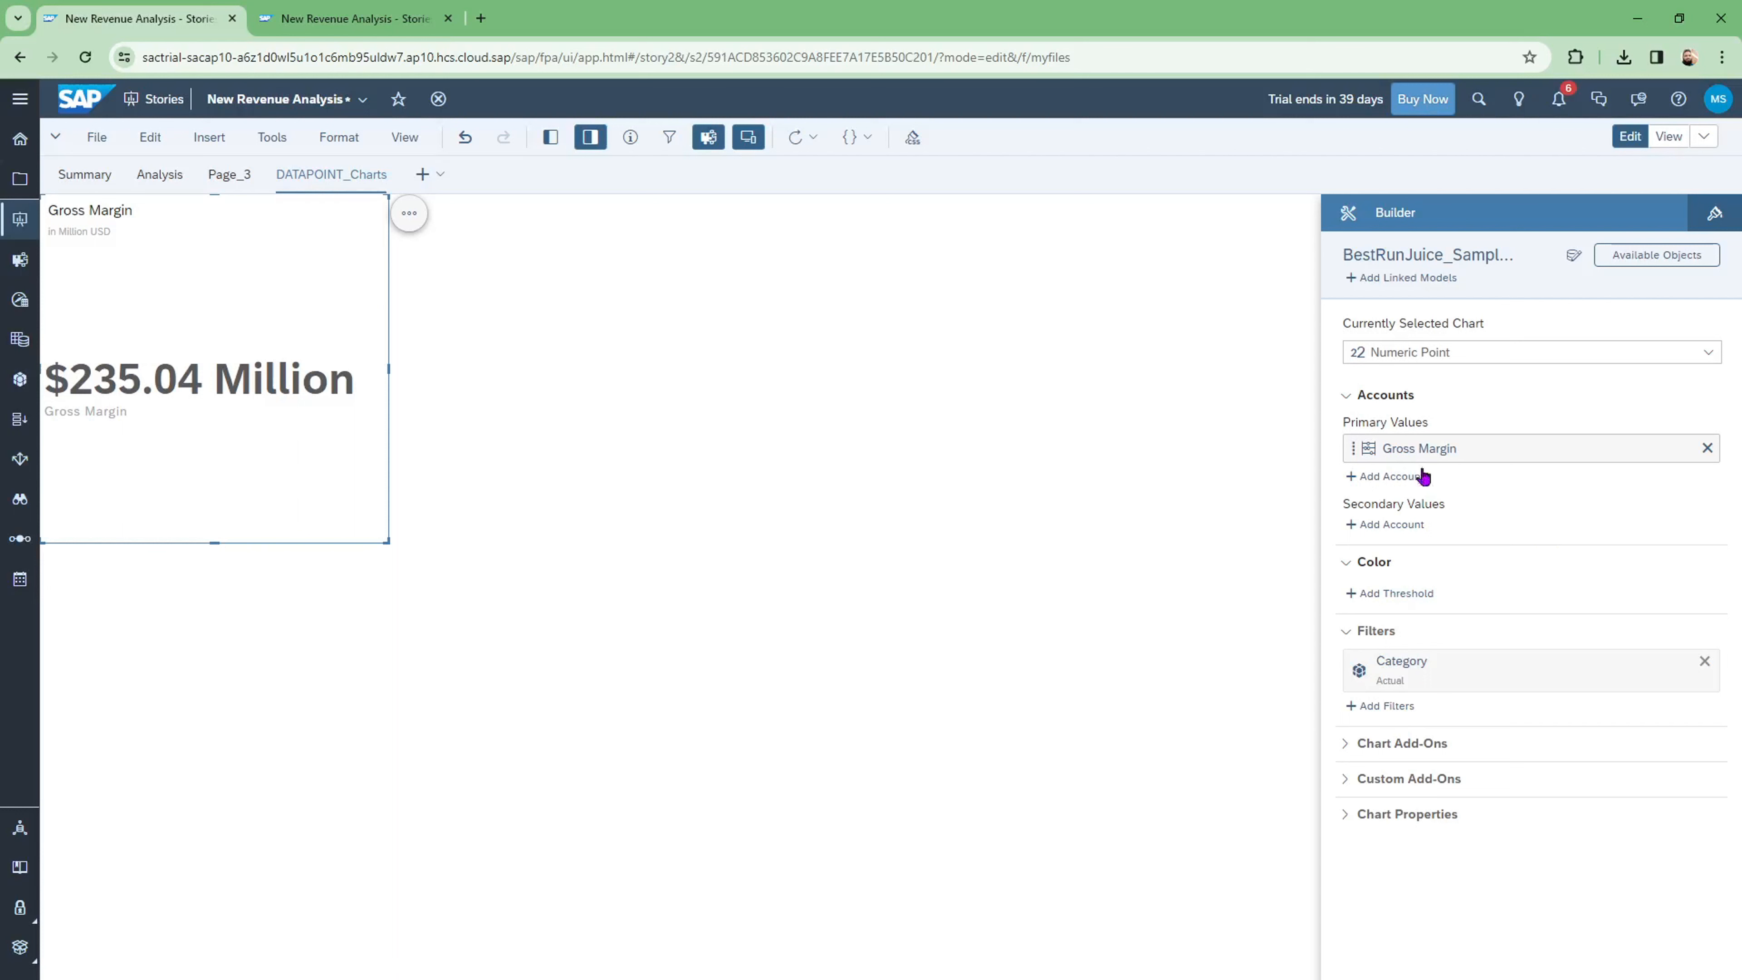
{"action": "mouse_move", "coordinate": [1441, 453]}
{"action": "left_click", "coordinate": [1714, 214]}
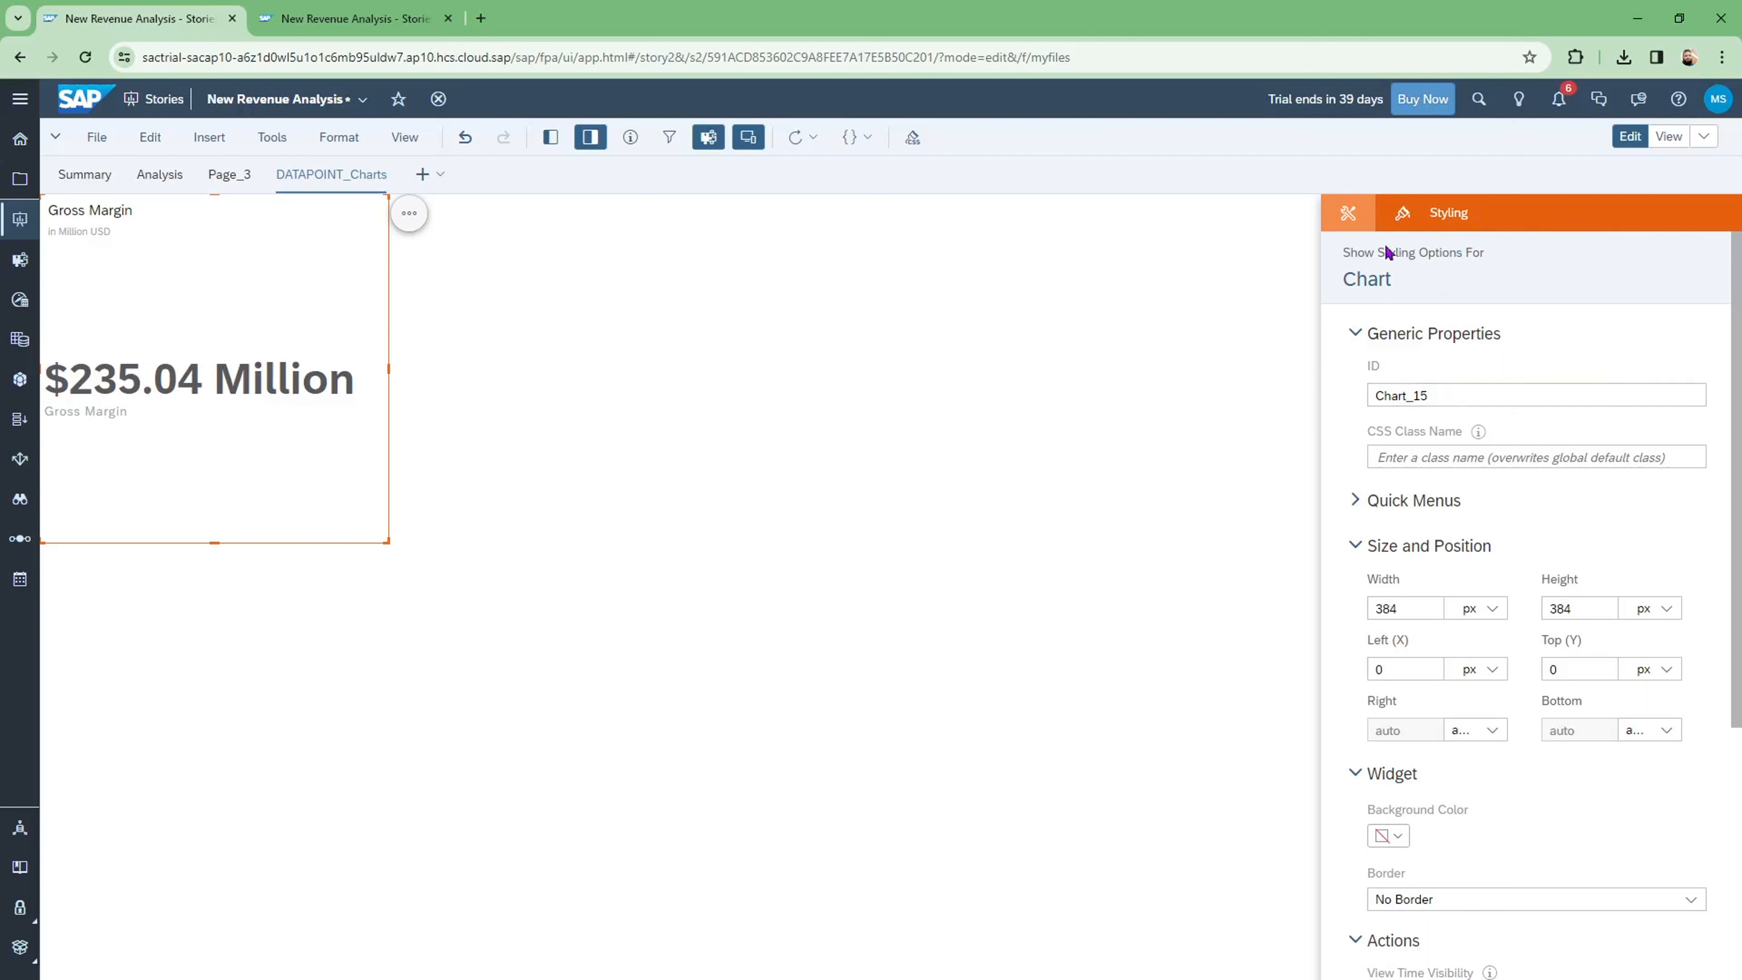
{"action": "left_click", "coordinate": [1348, 215]}
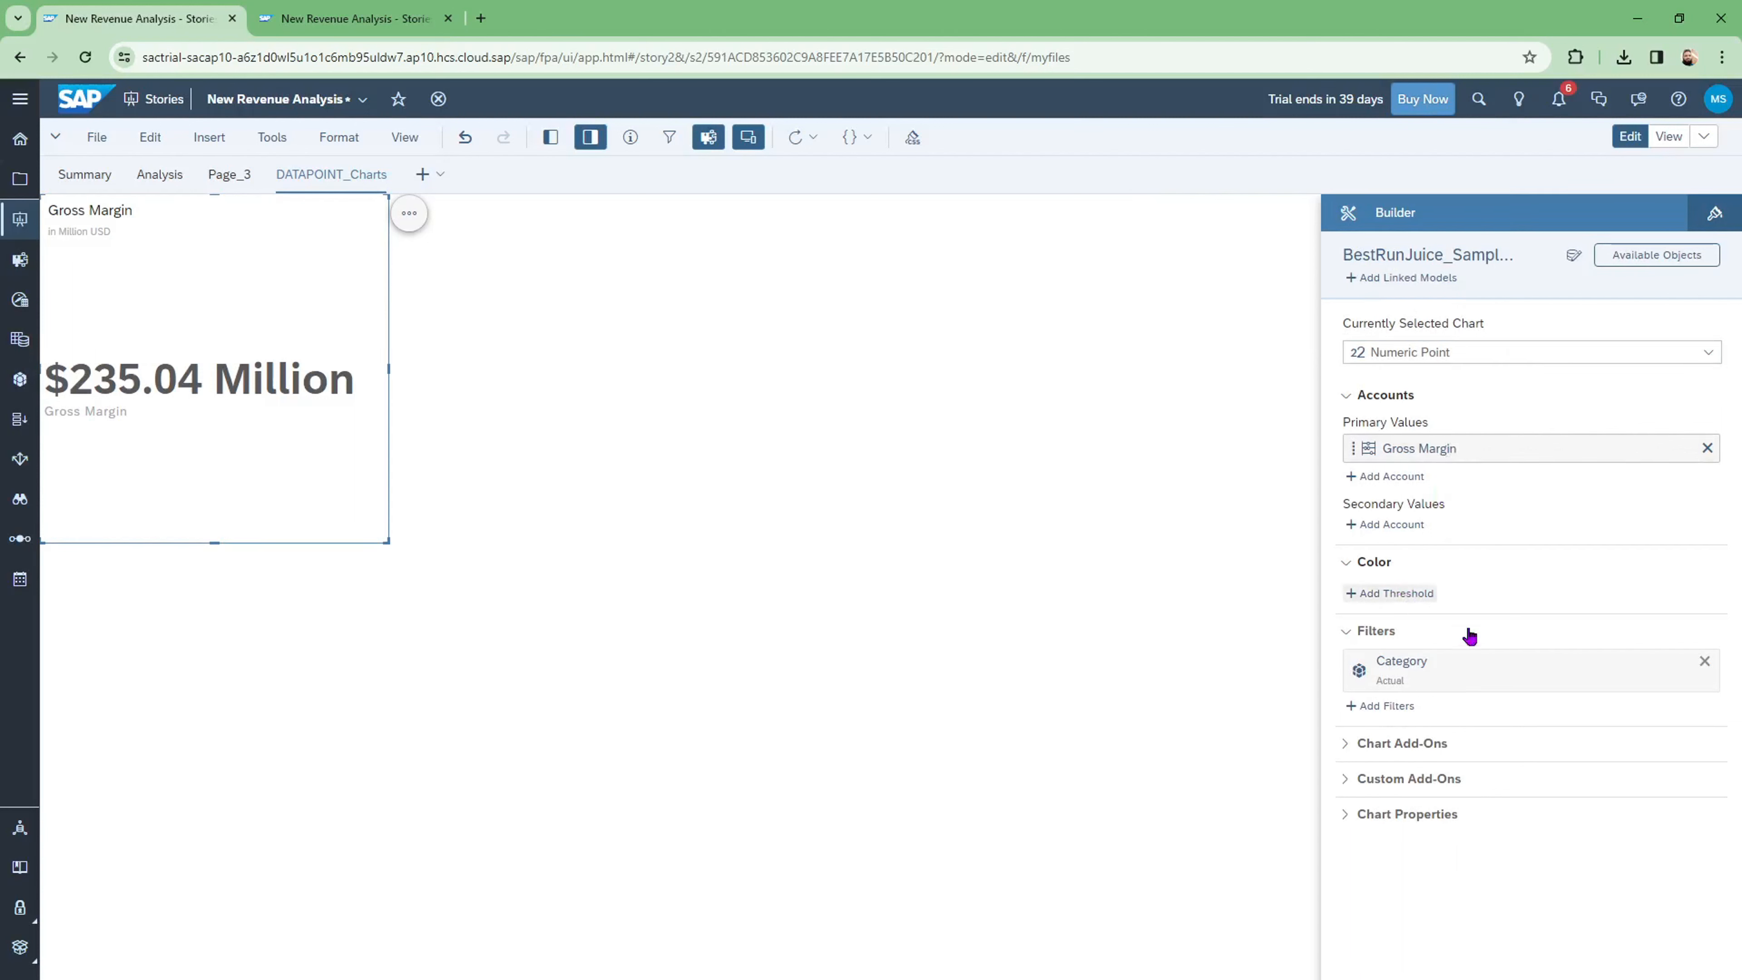
Step: Change the chart's font size to 32, then return it to Default
{"action": "left_click", "coordinate": [1716, 214]}
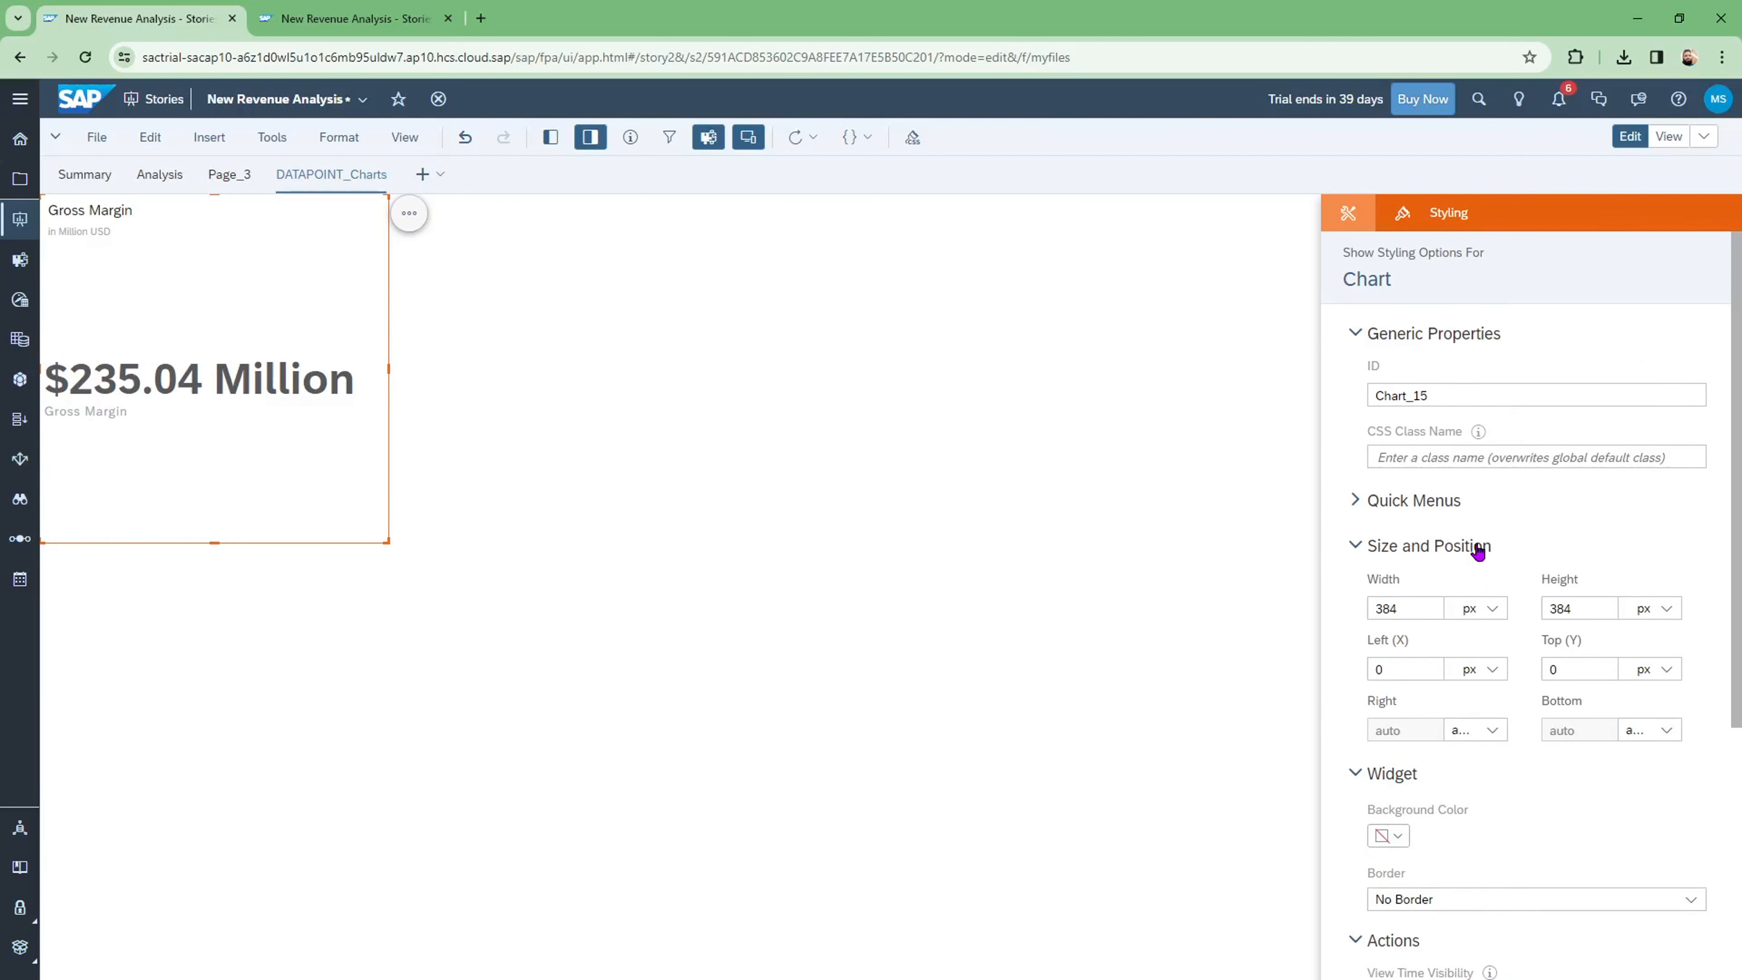
{"action": "scroll", "coordinate": [1478, 549], "scroll_direction": "down", "scroll_amount": 3}
{"action": "scroll", "coordinate": [1477, 542], "scroll_direction": "down", "scroll_amount": 3}
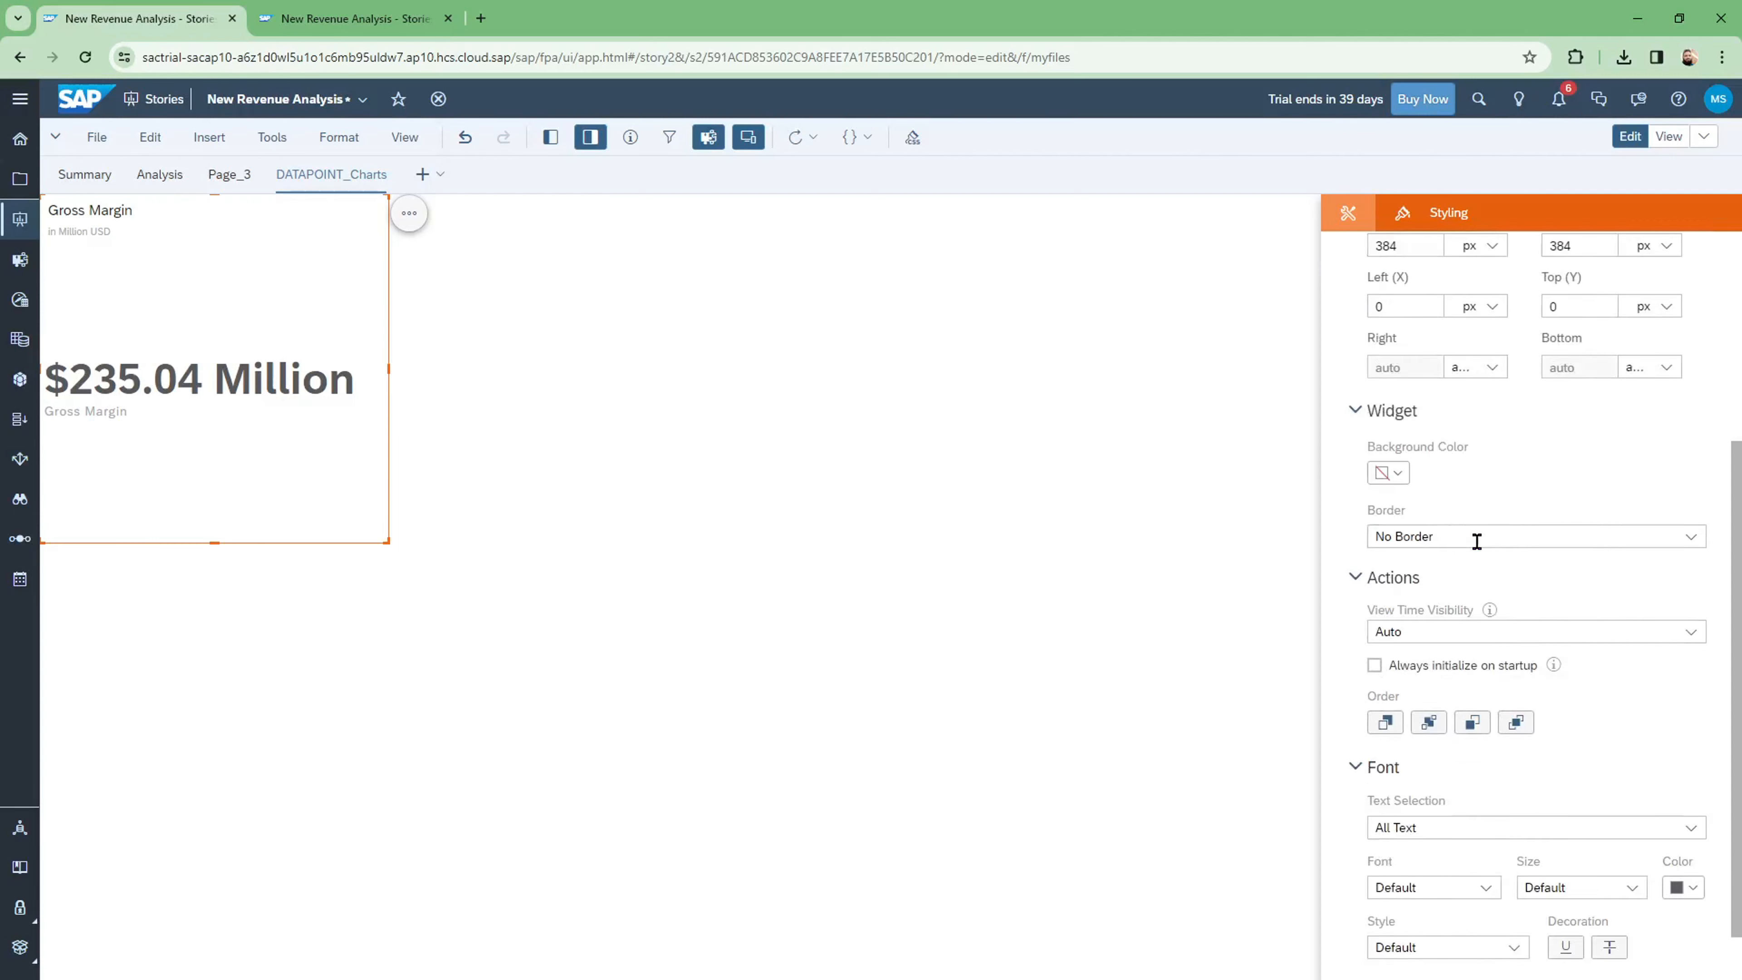
{"action": "scroll", "coordinate": [1477, 542], "scroll_direction": "down", "scroll_amount": 3}
{"action": "scroll", "coordinate": [1478, 548], "scroll_direction": "down", "scroll_amount": 1}
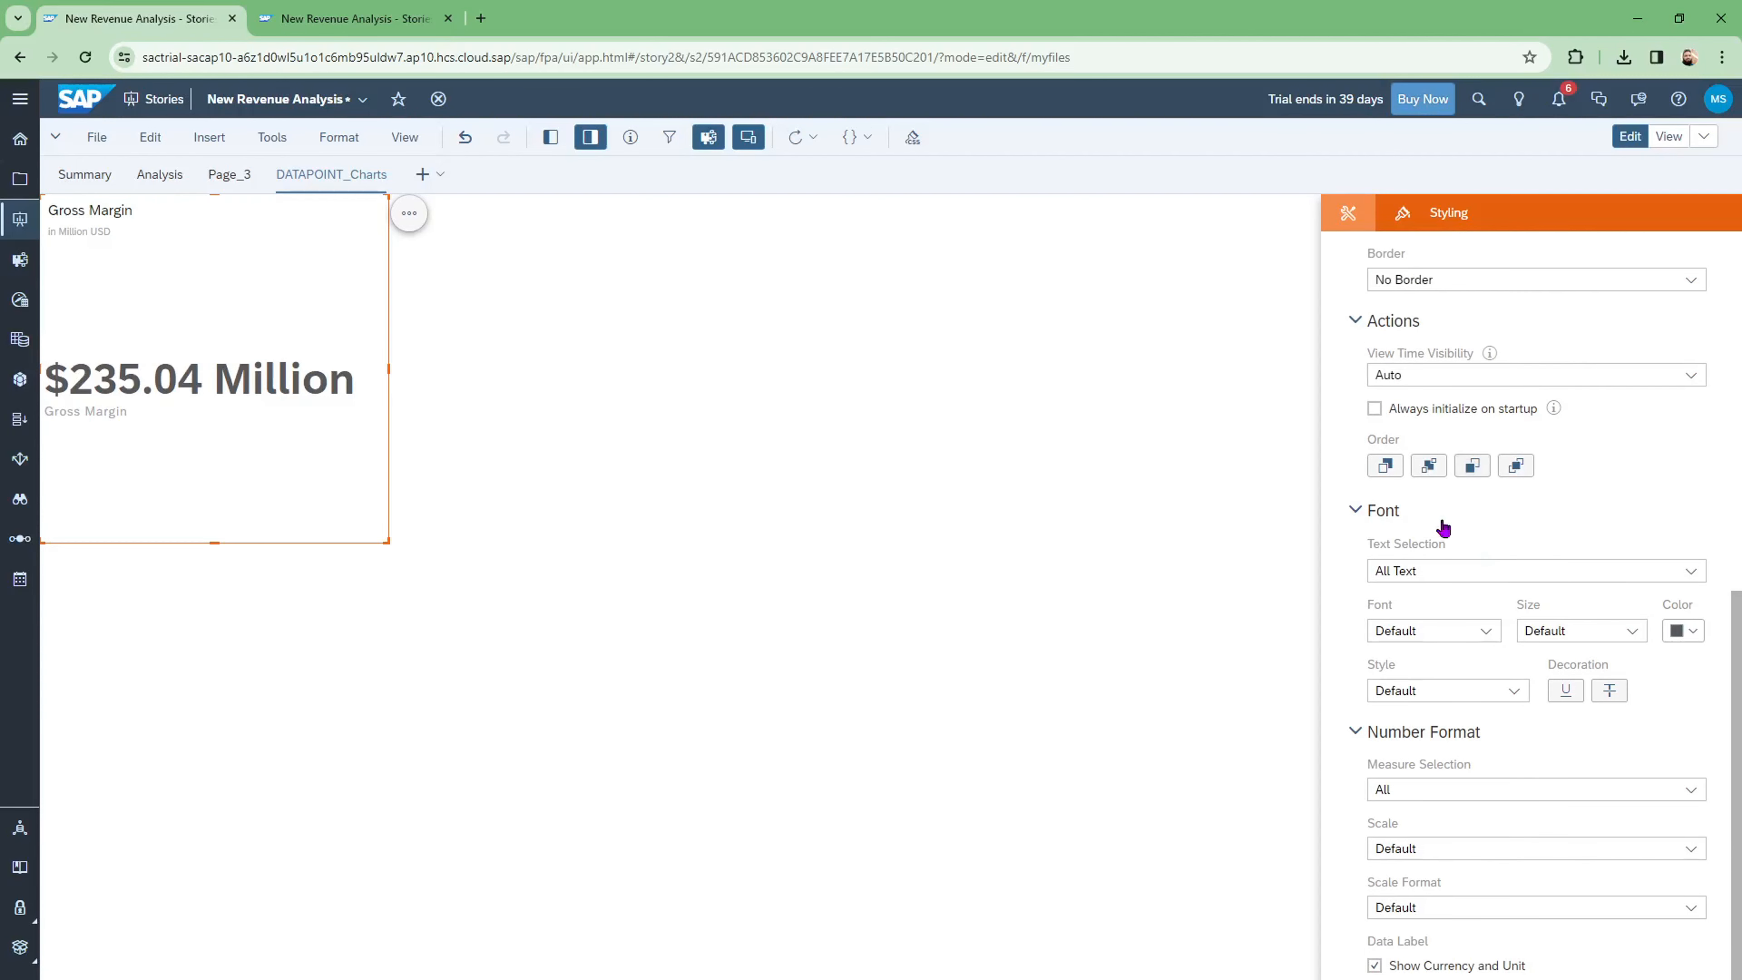
{"action": "left_click", "coordinate": [1638, 639]}
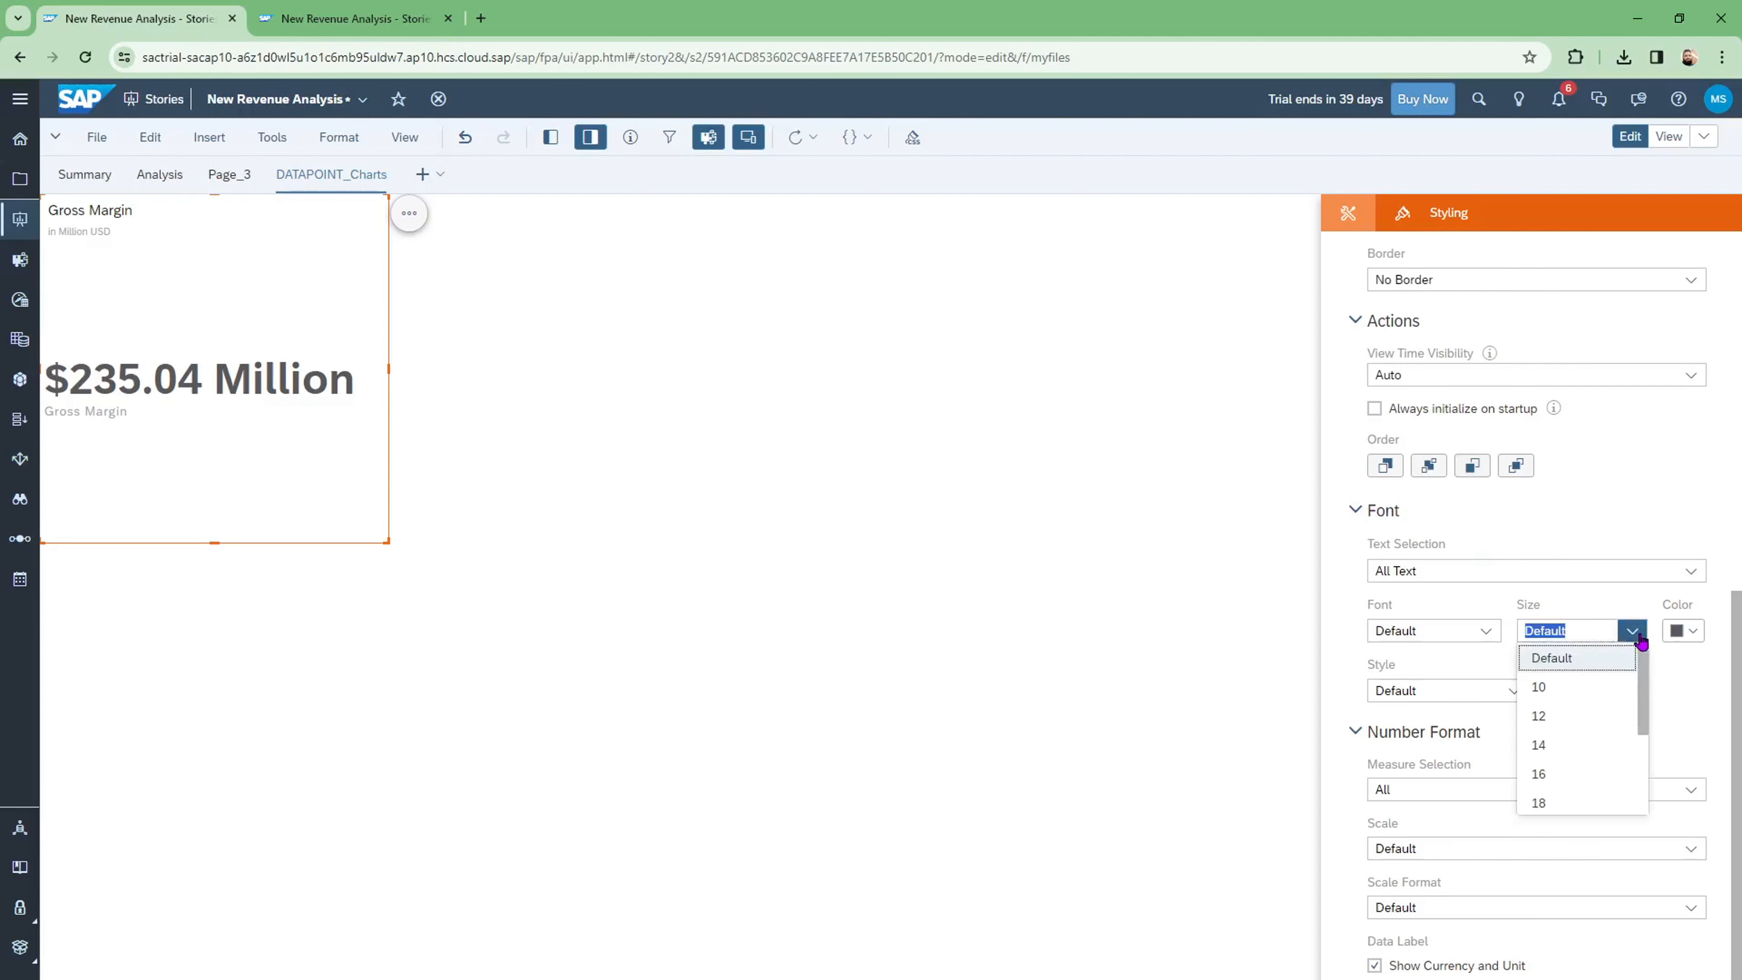
{"action": "scroll", "coordinate": [1642, 697], "scroll_direction": "down", "scroll_amount": 2}
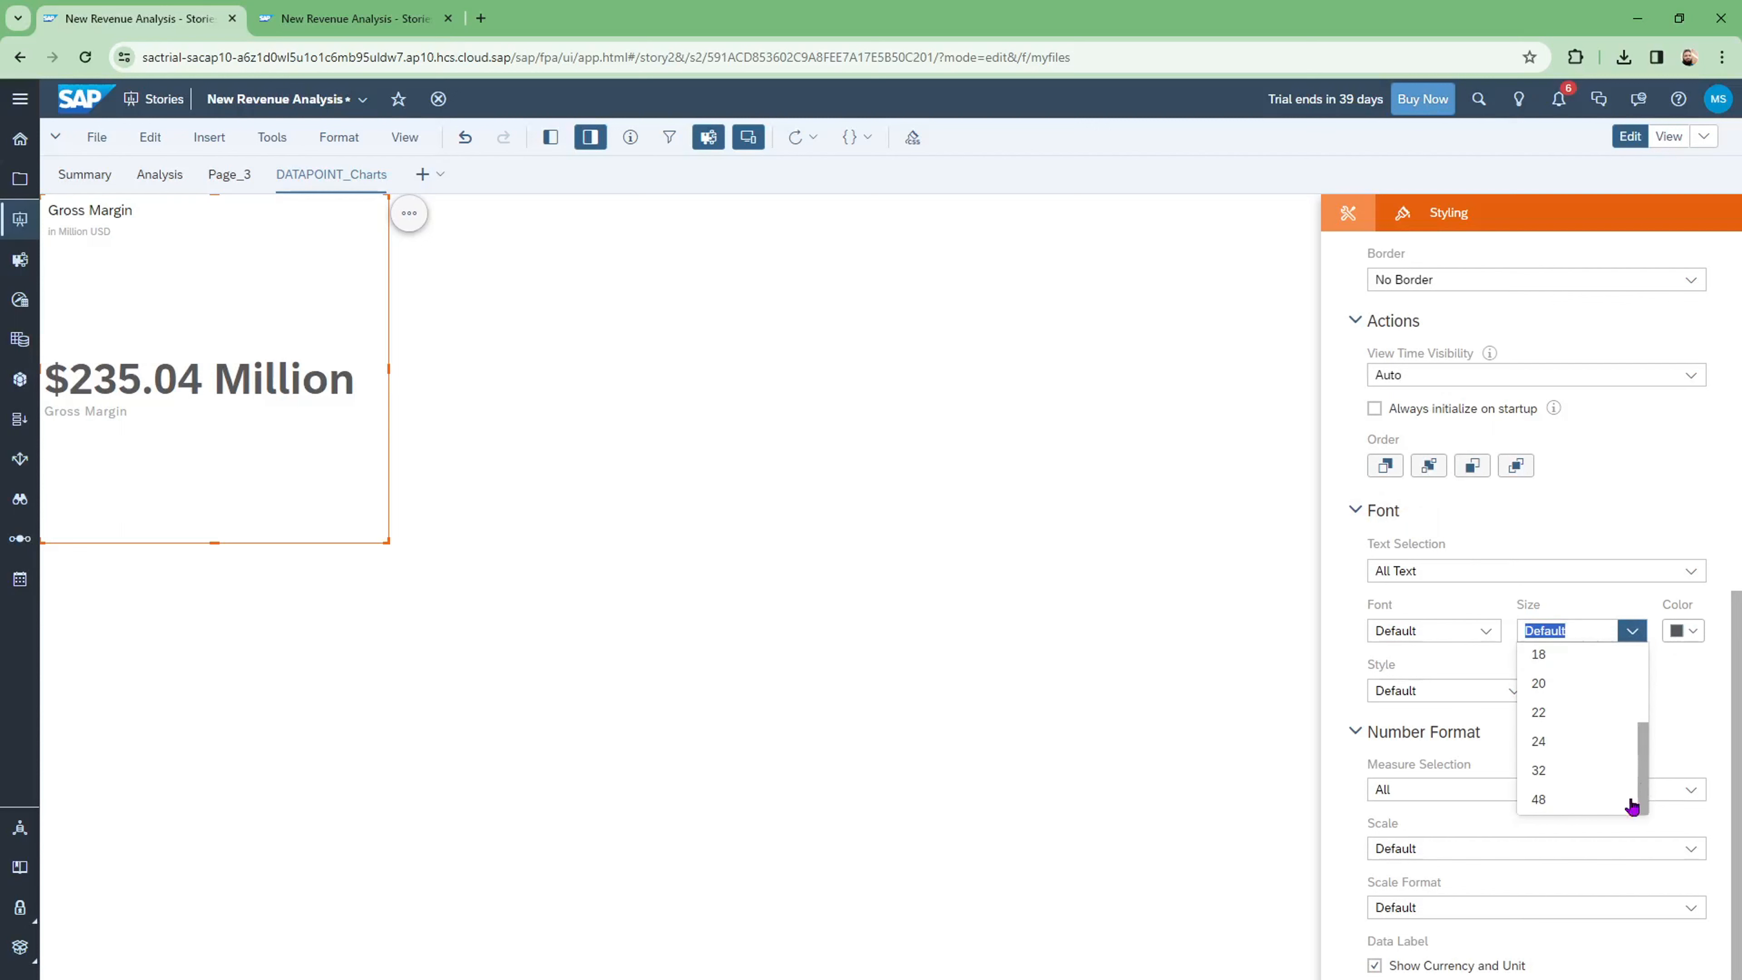
{"action": "left_click", "coordinate": [1540, 771]}
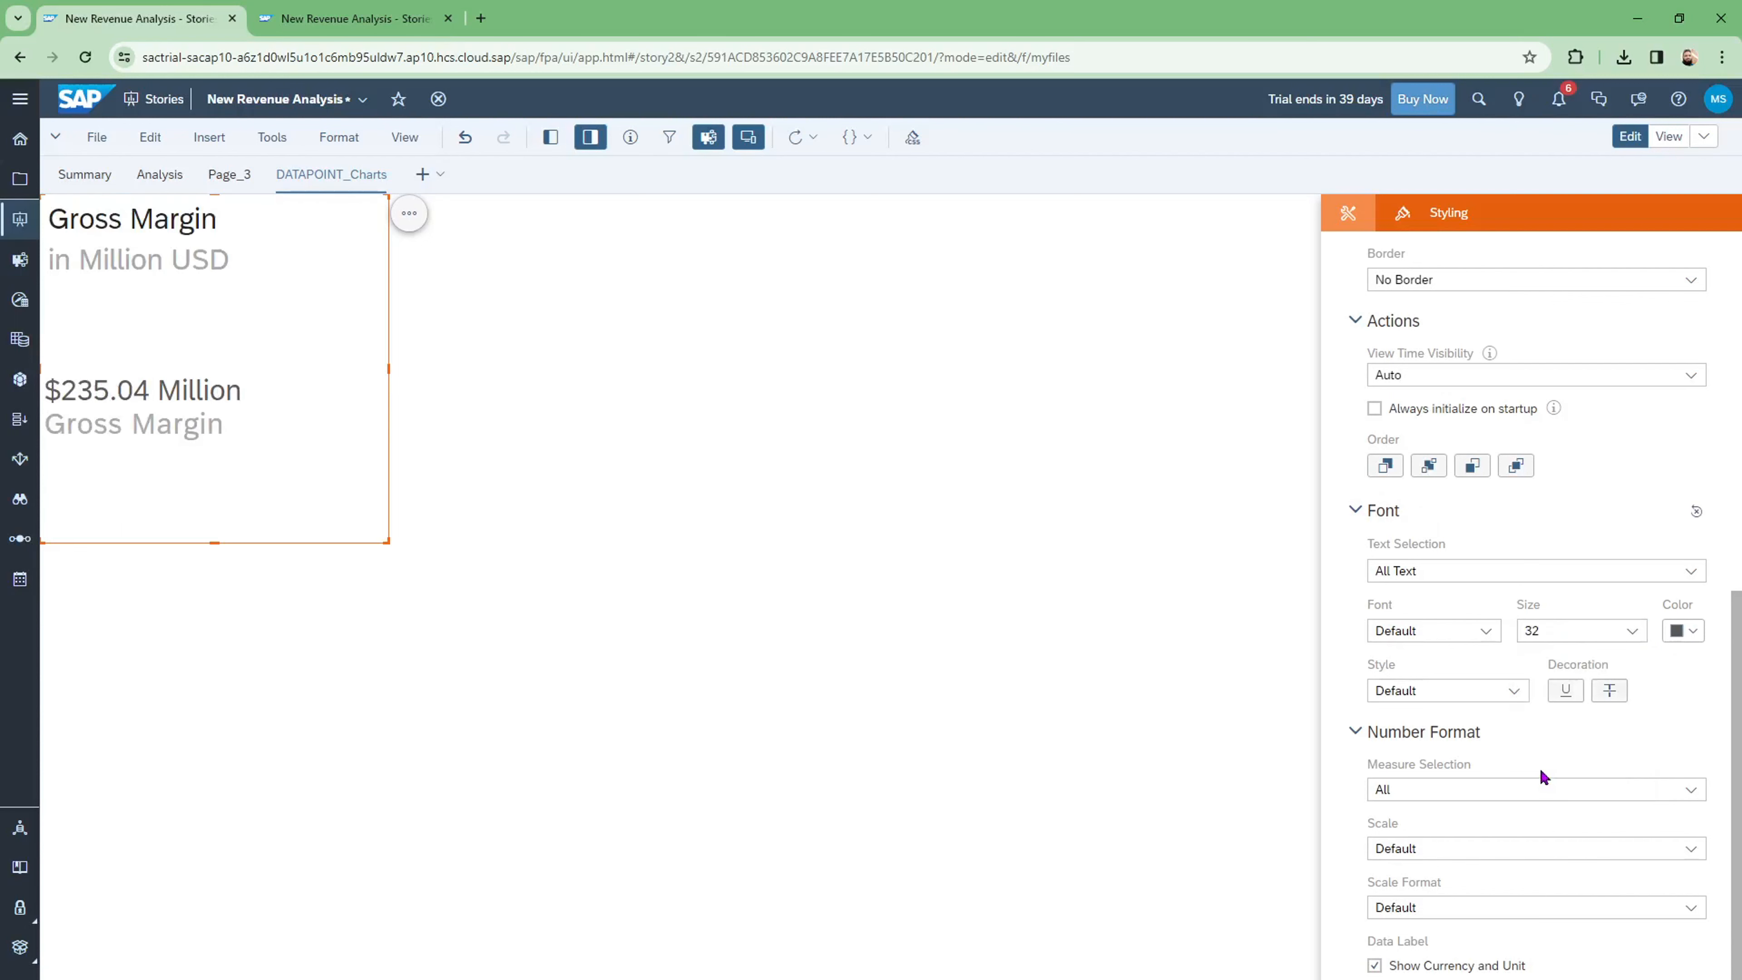
{"action": "left_click", "coordinate": [1610, 633]}
{"action": "scroll", "coordinate": [1638, 759], "scroll_direction": "up", "scroll_amount": 3}
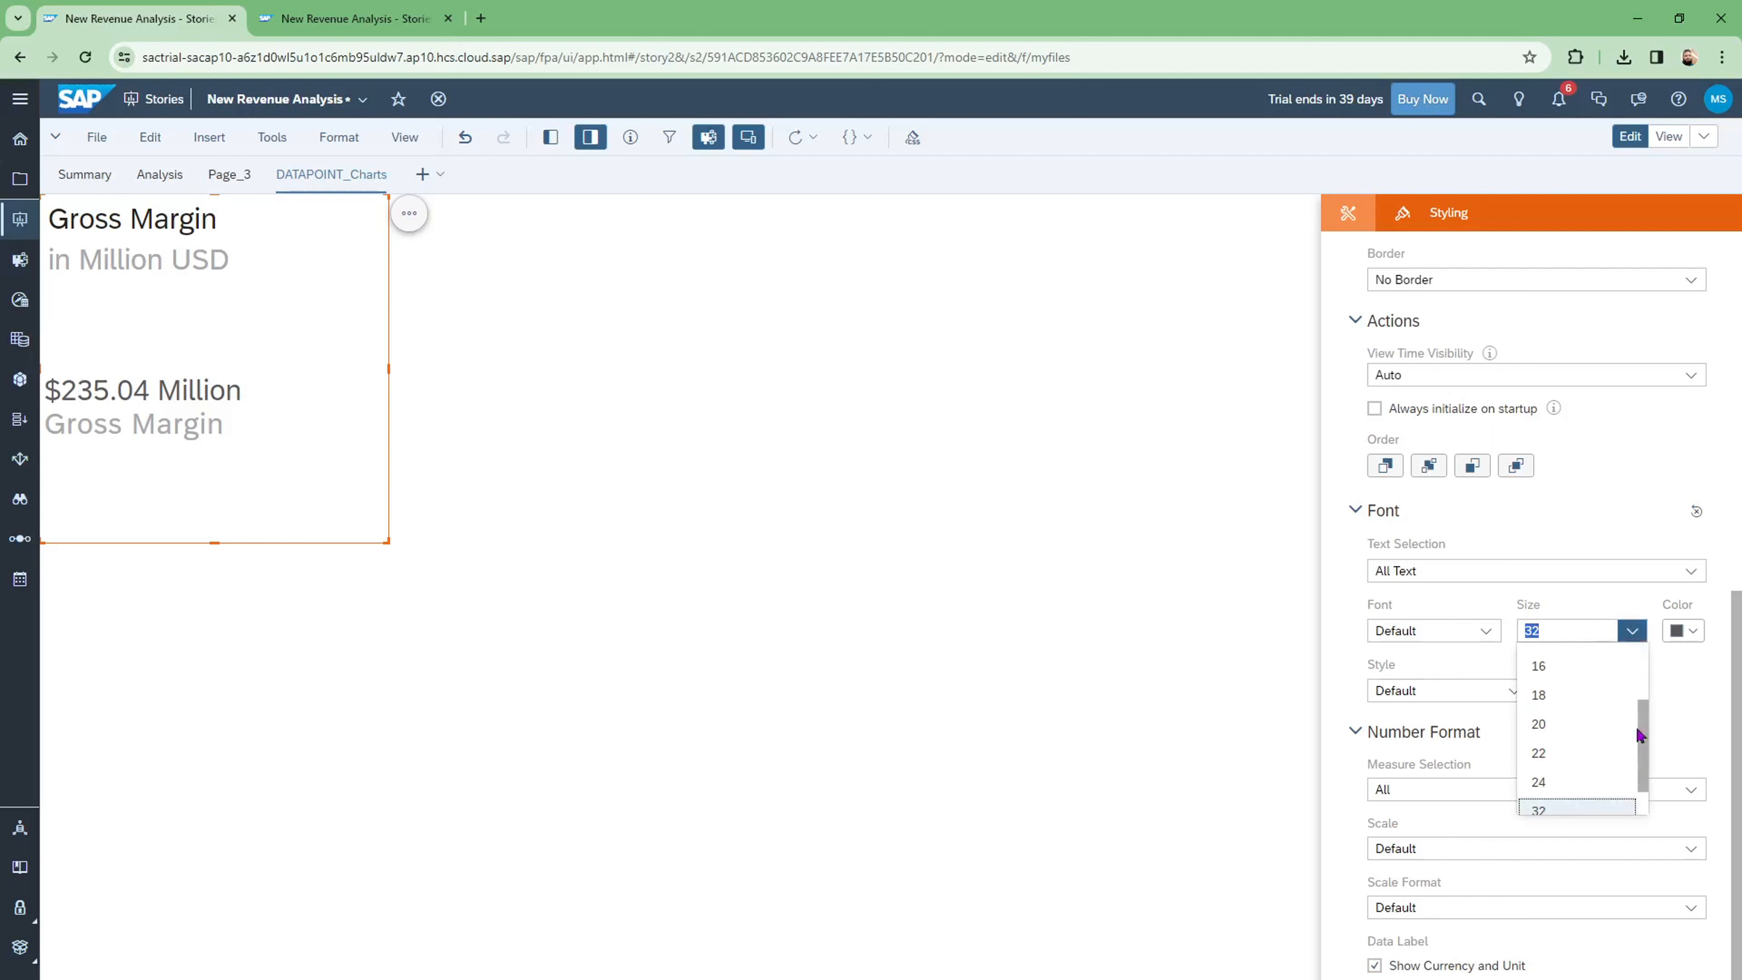
{"action": "left_click", "coordinate": [1573, 656]}
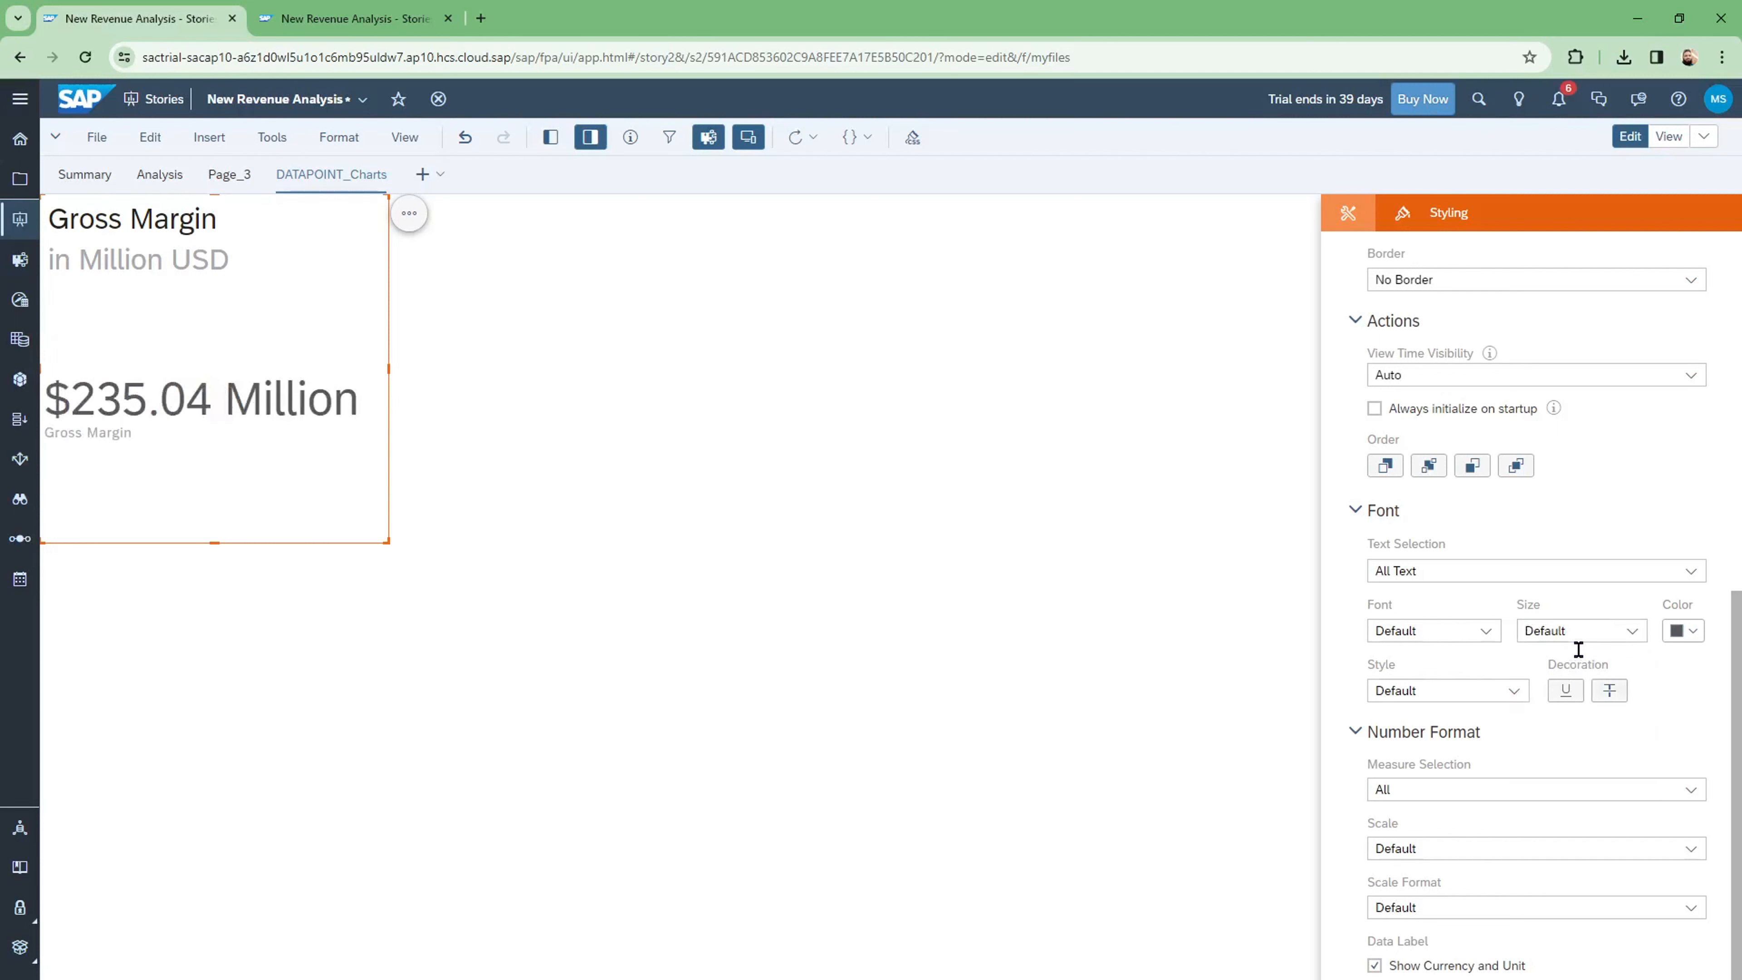
Step: Colour the chart text teal and set its font style to Bold
{"action": "left_click", "coordinate": [1696, 637]}
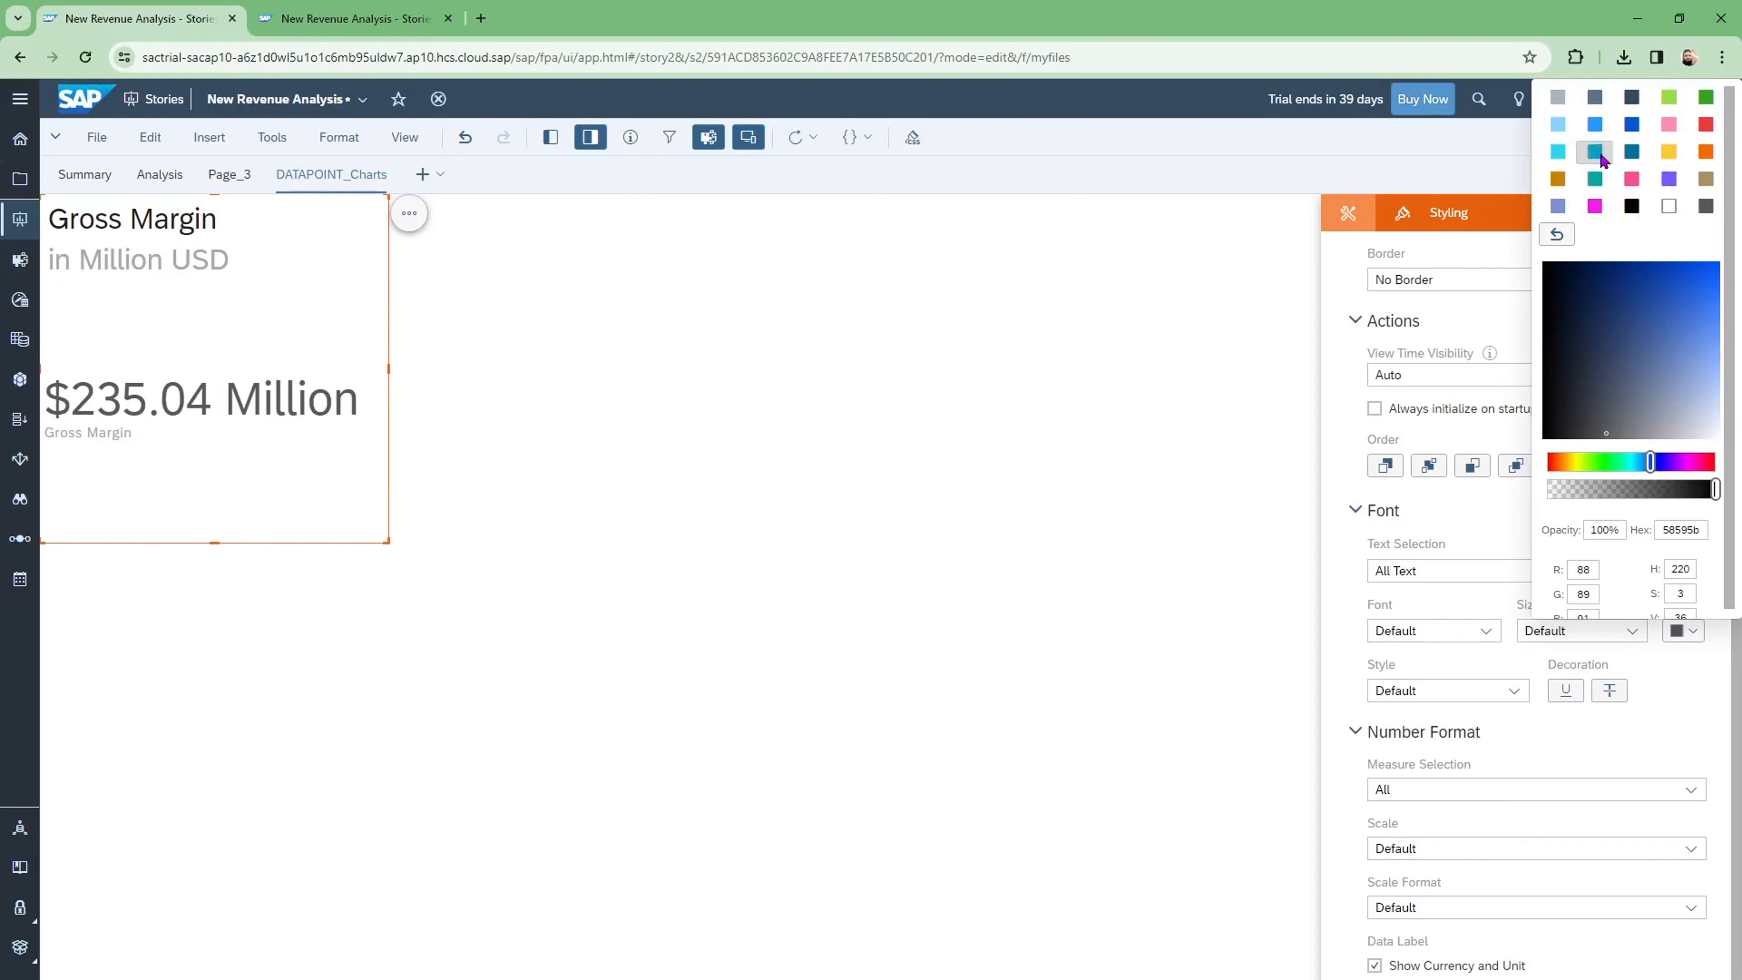
{"action": "left_click", "coordinate": [1599, 154]}
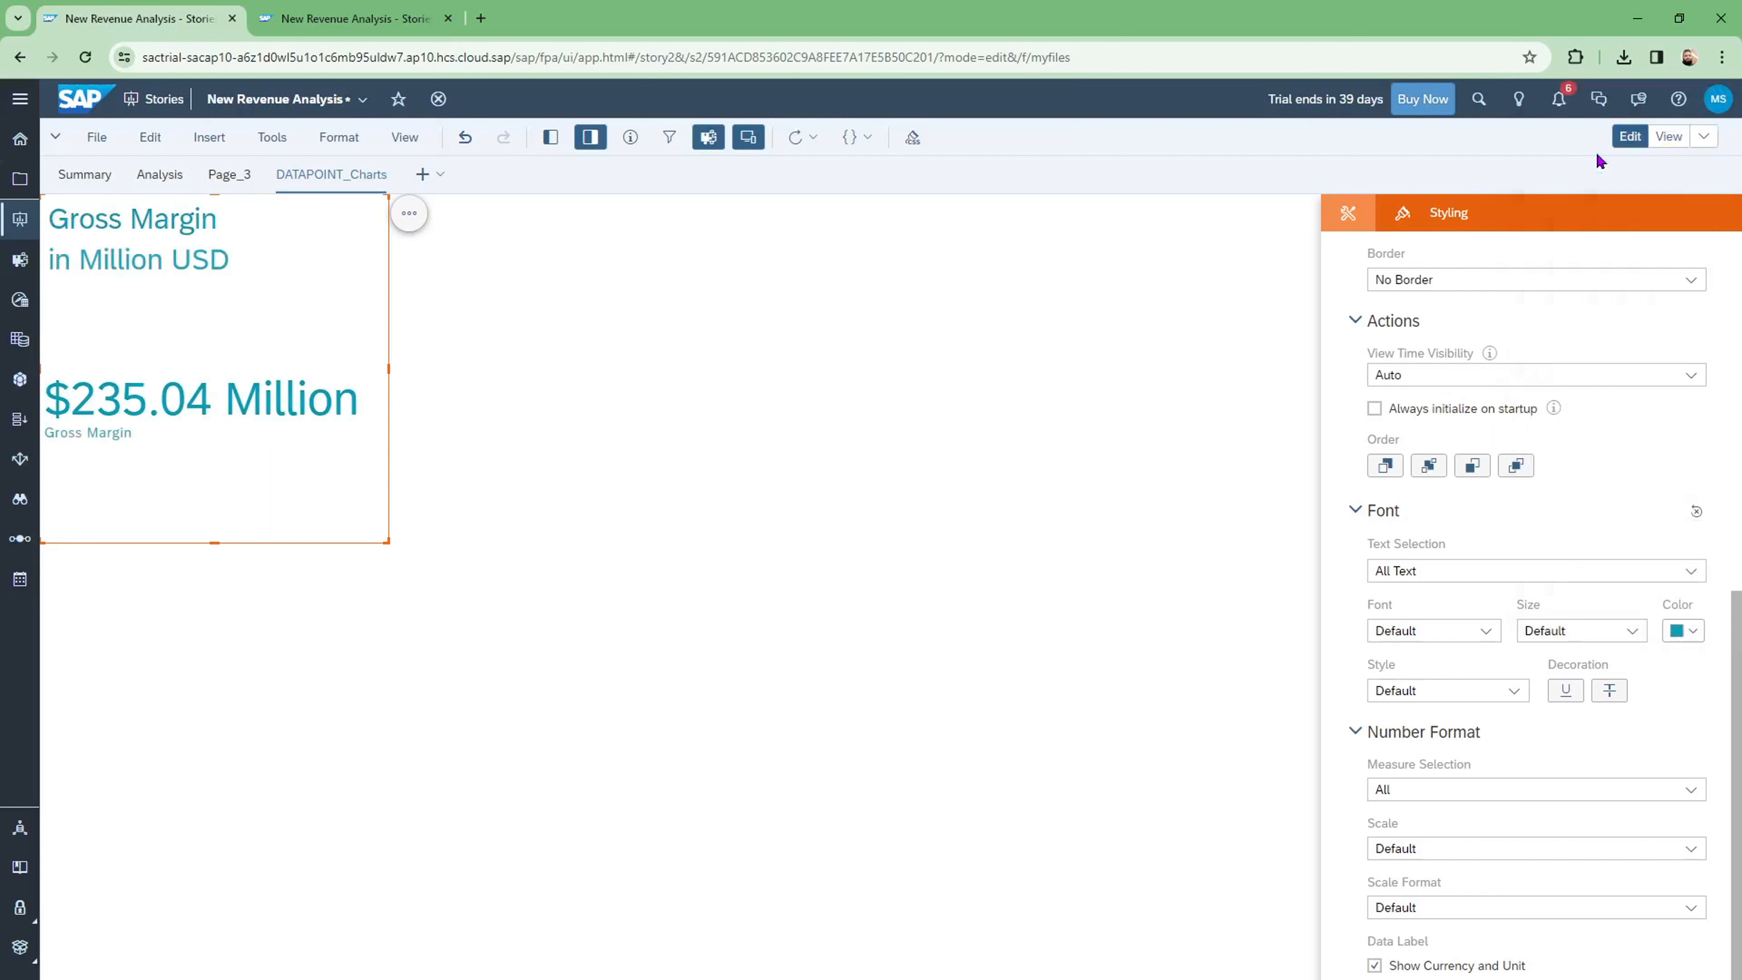
{"action": "left_click", "coordinate": [1514, 691]}
{"action": "left_click", "coordinate": [1399, 804]}
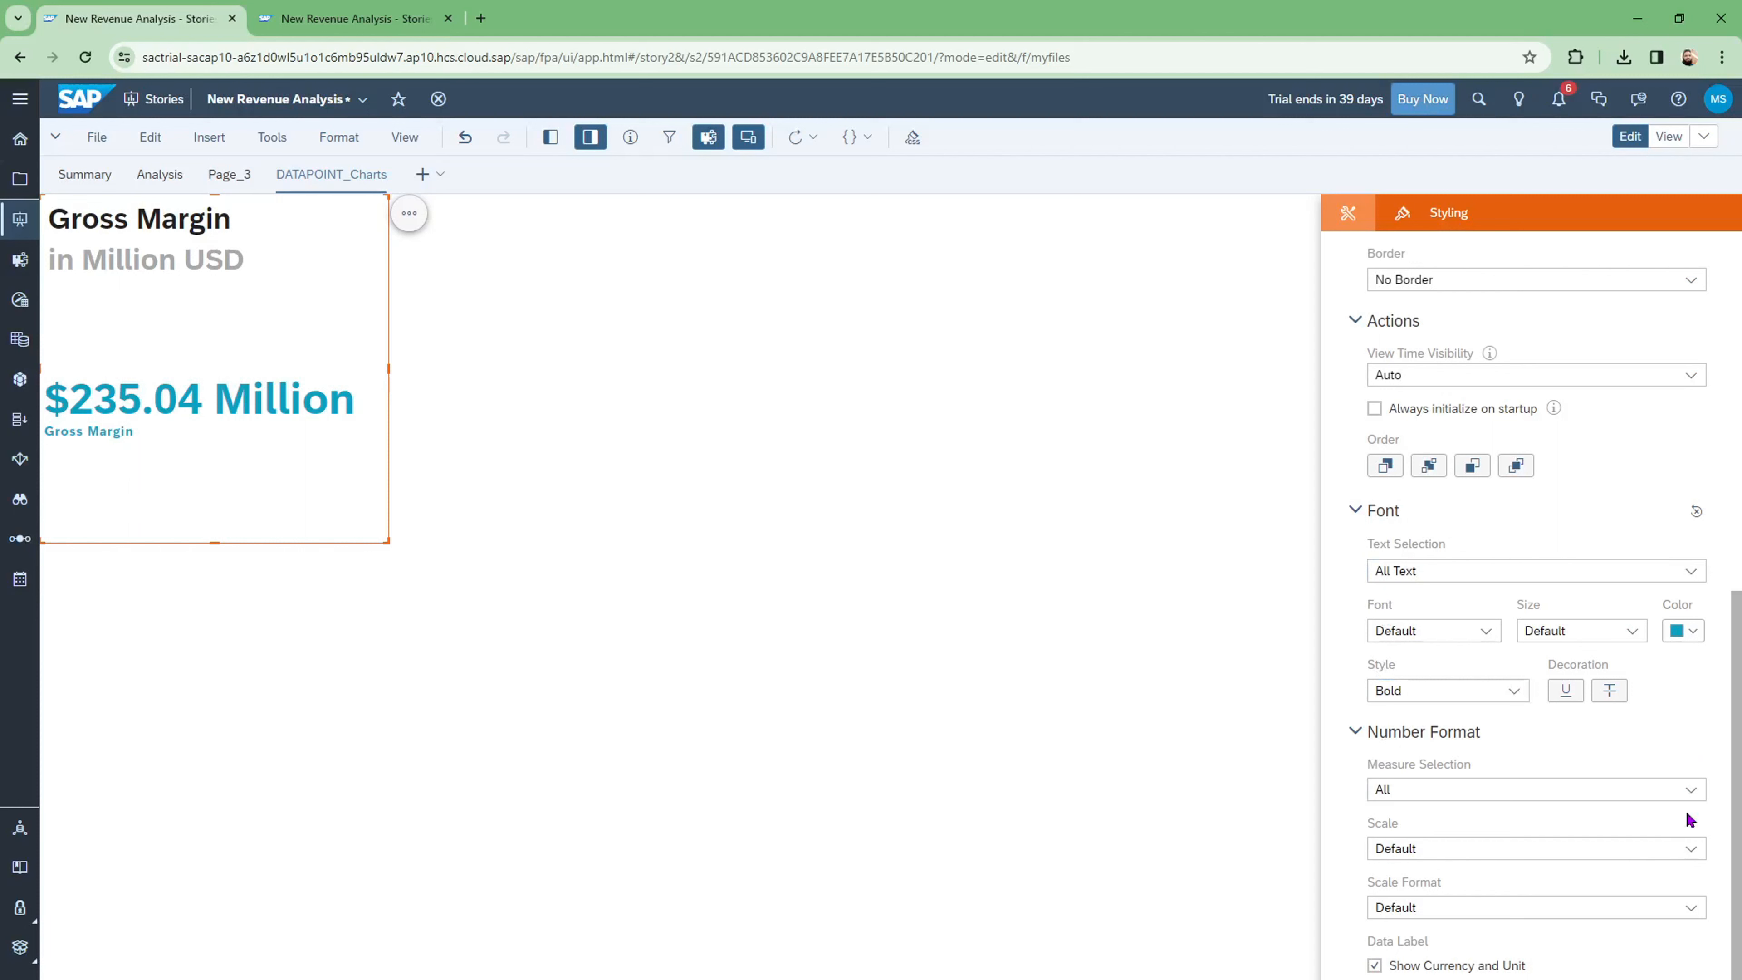
Step: Try Million, Billion and Thousand number scales for all measures, finishing on Million
{"action": "left_click", "coordinate": [1692, 791]}
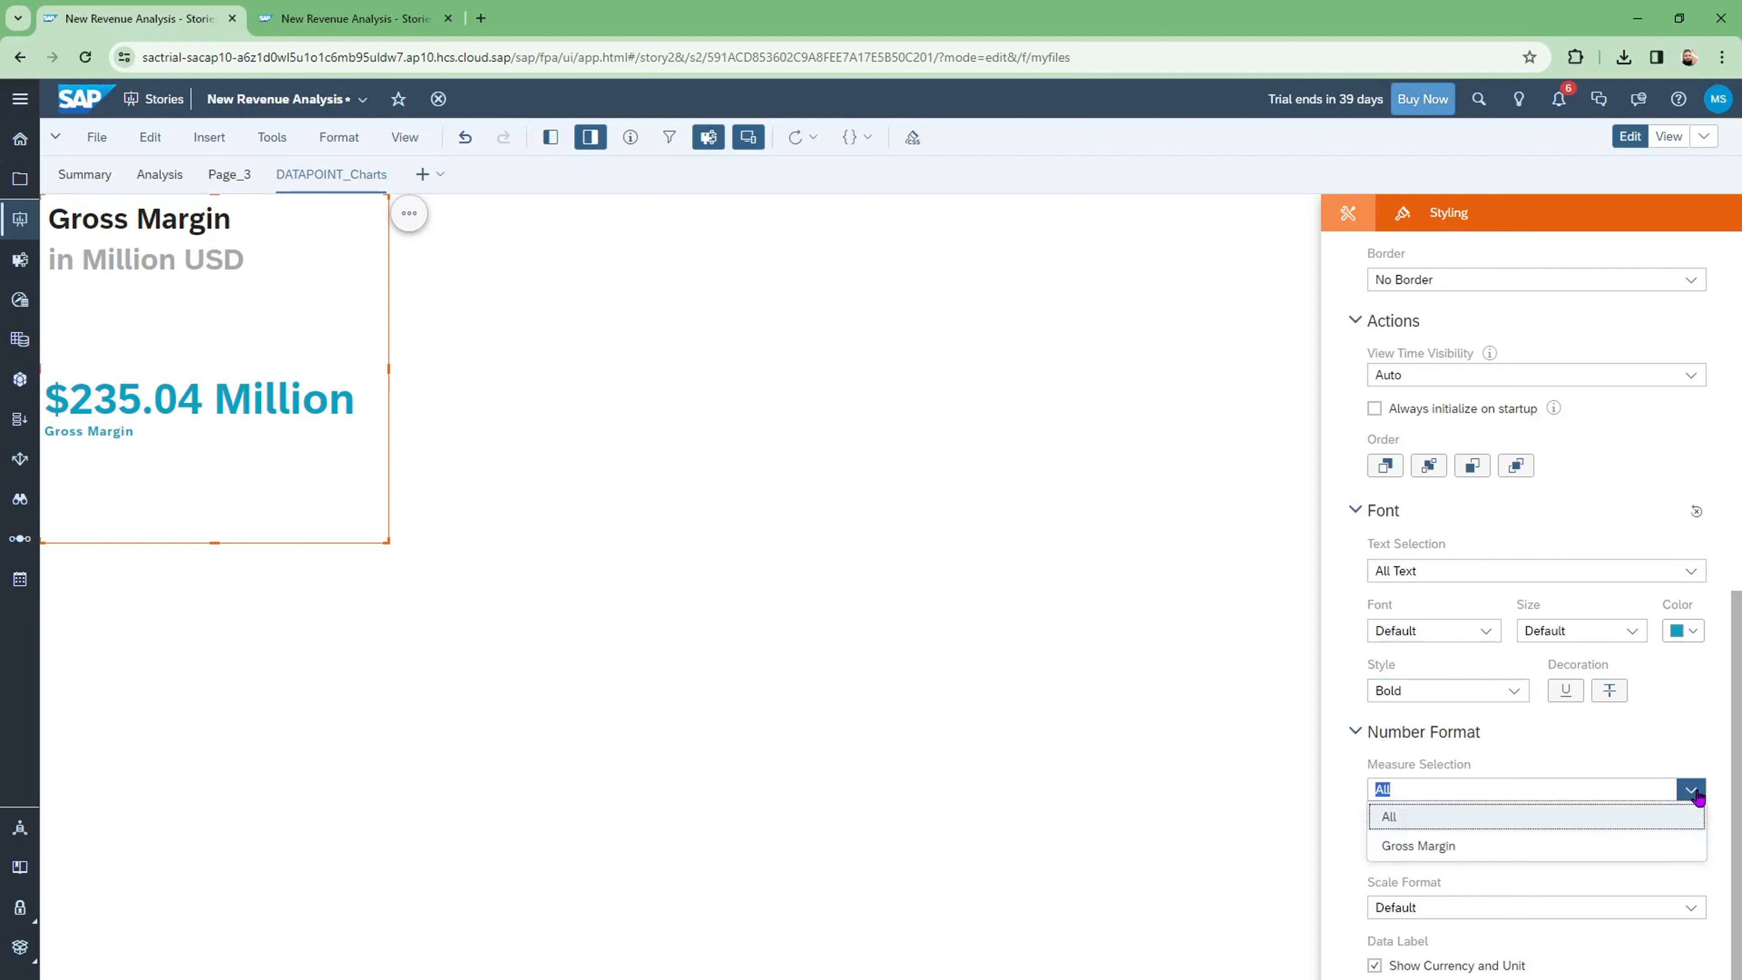
{"action": "left_click", "coordinate": [1695, 791]}
{"action": "left_click", "coordinate": [1693, 850]}
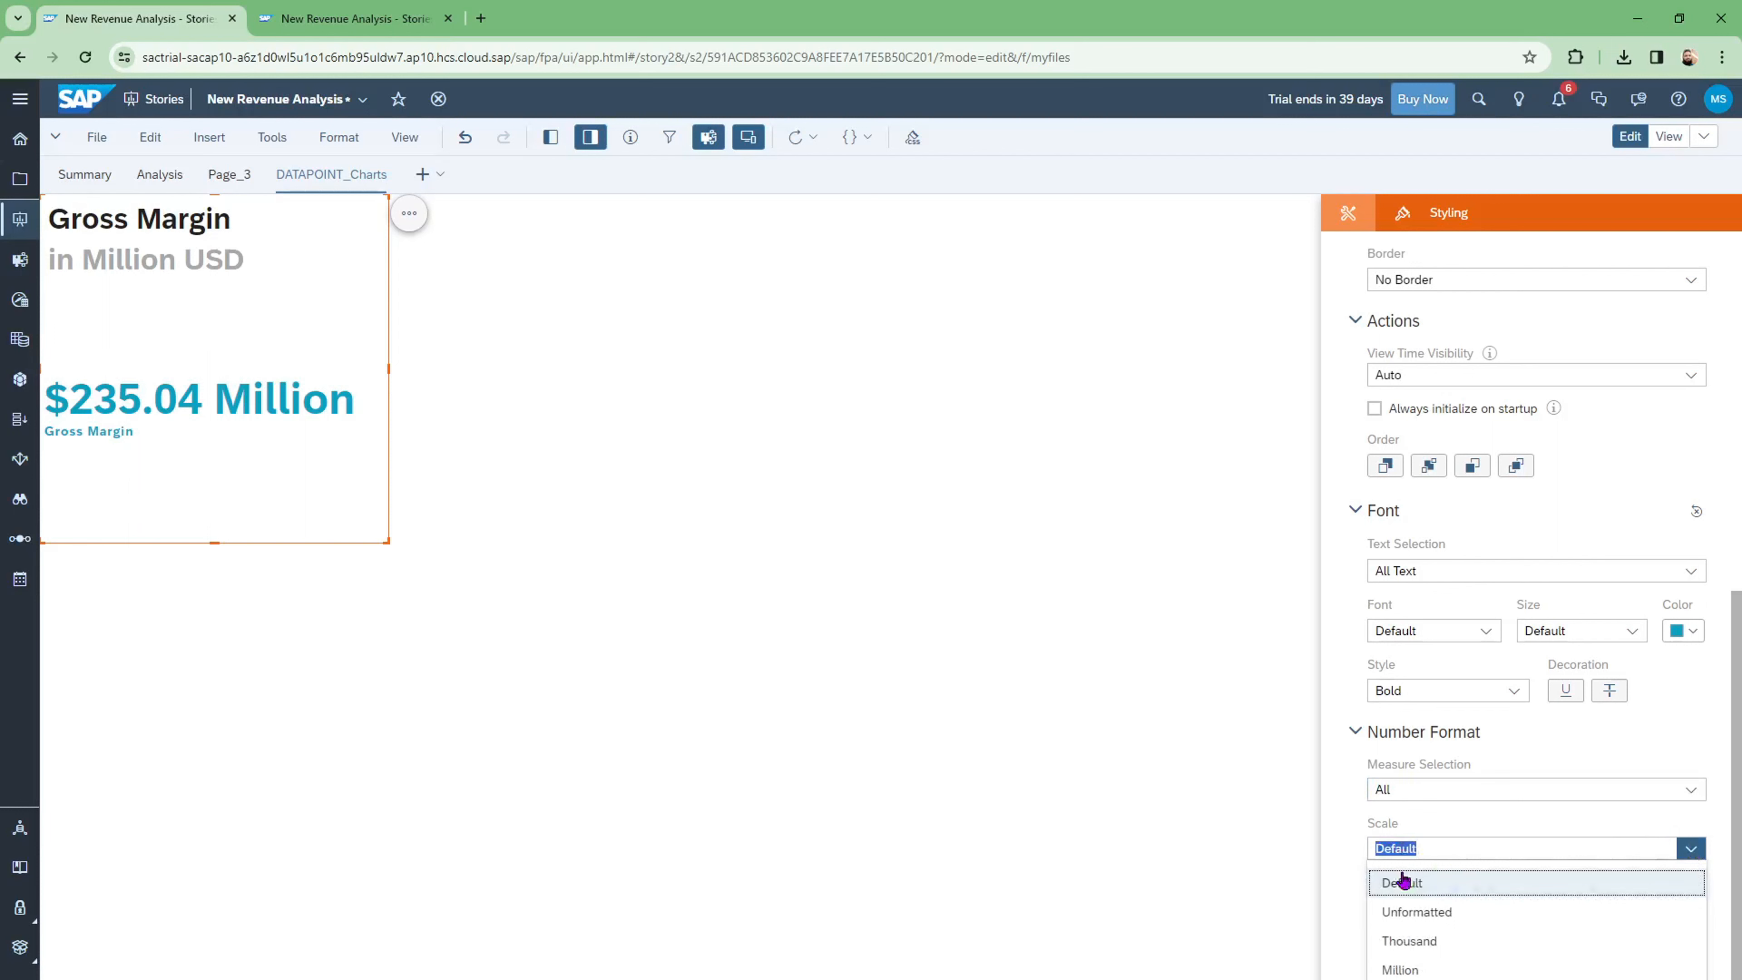
{"action": "left_click", "coordinate": [1402, 970]}
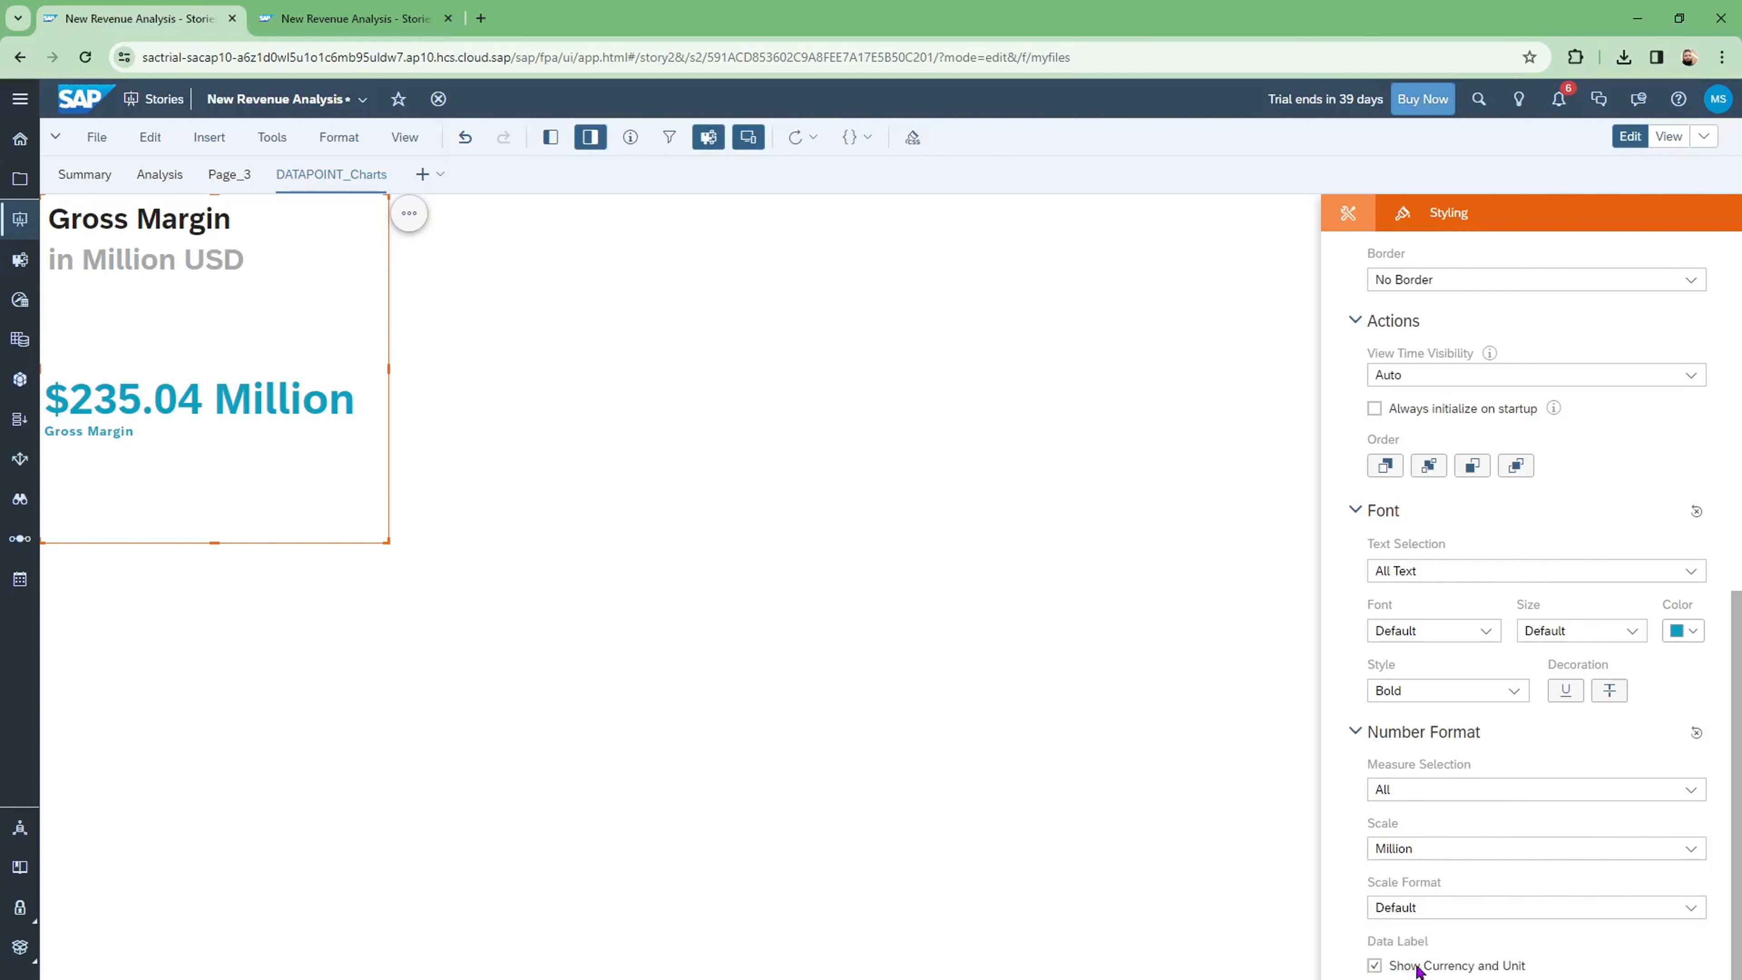
{"action": "left_click", "coordinate": [1689, 850]}
{"action": "key", "text": "Down"}
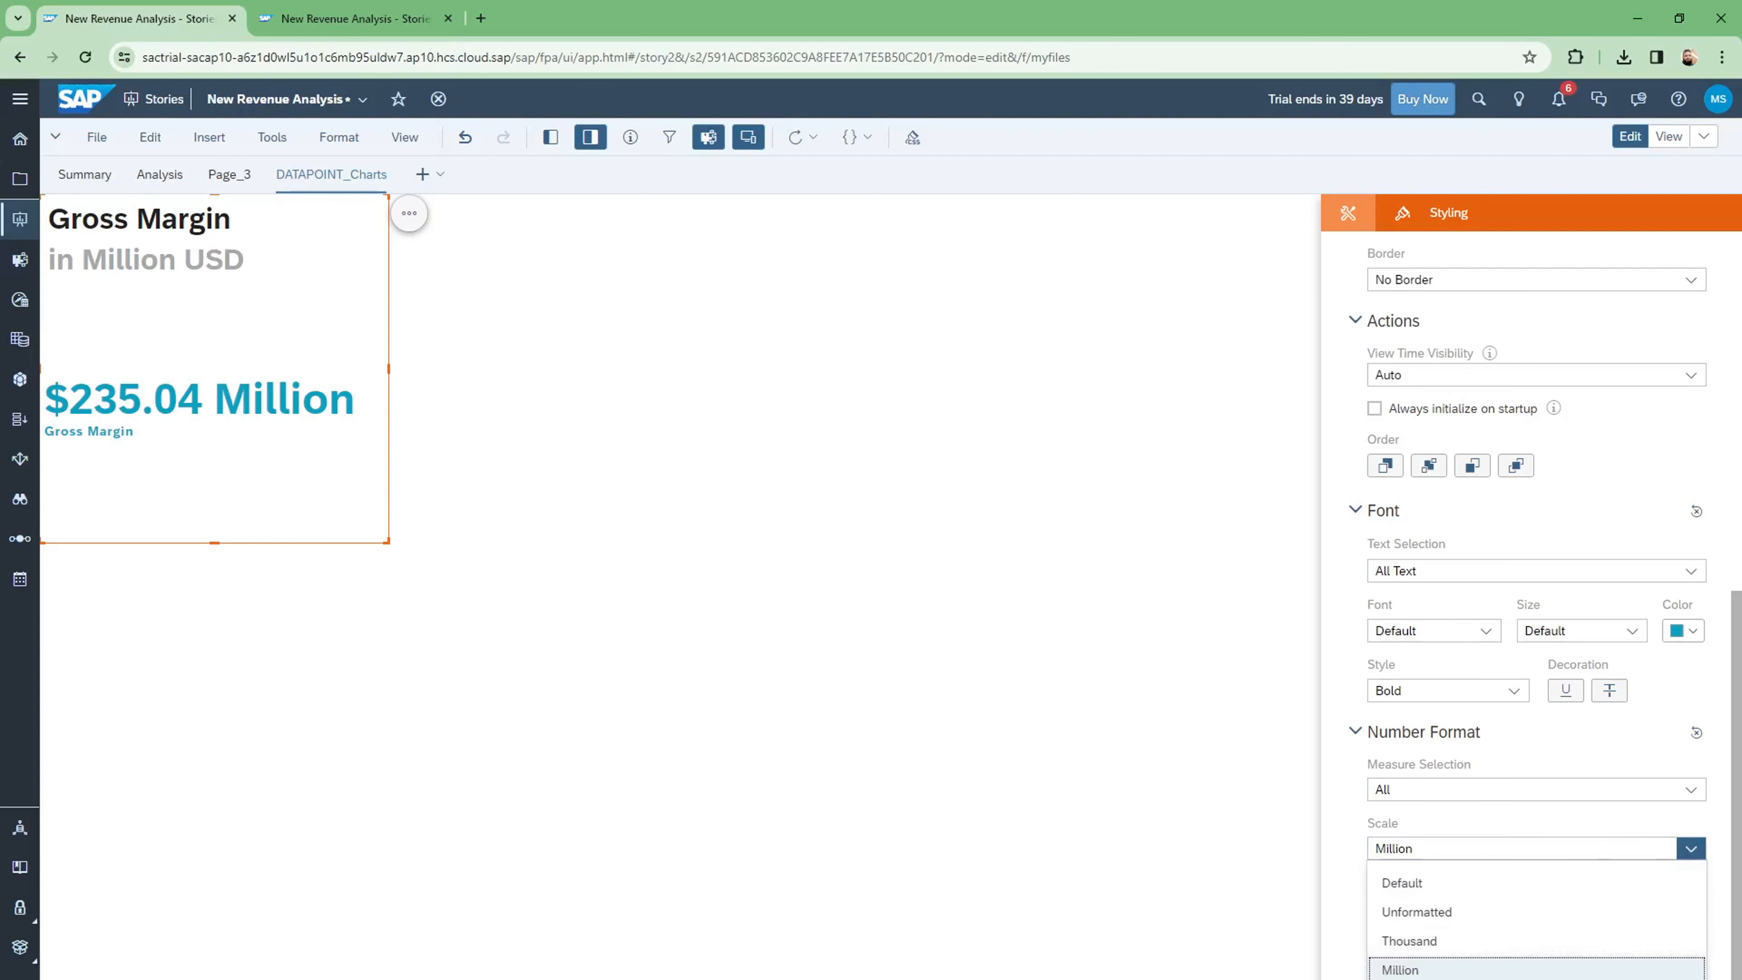
{"action": "key", "text": "Return"}
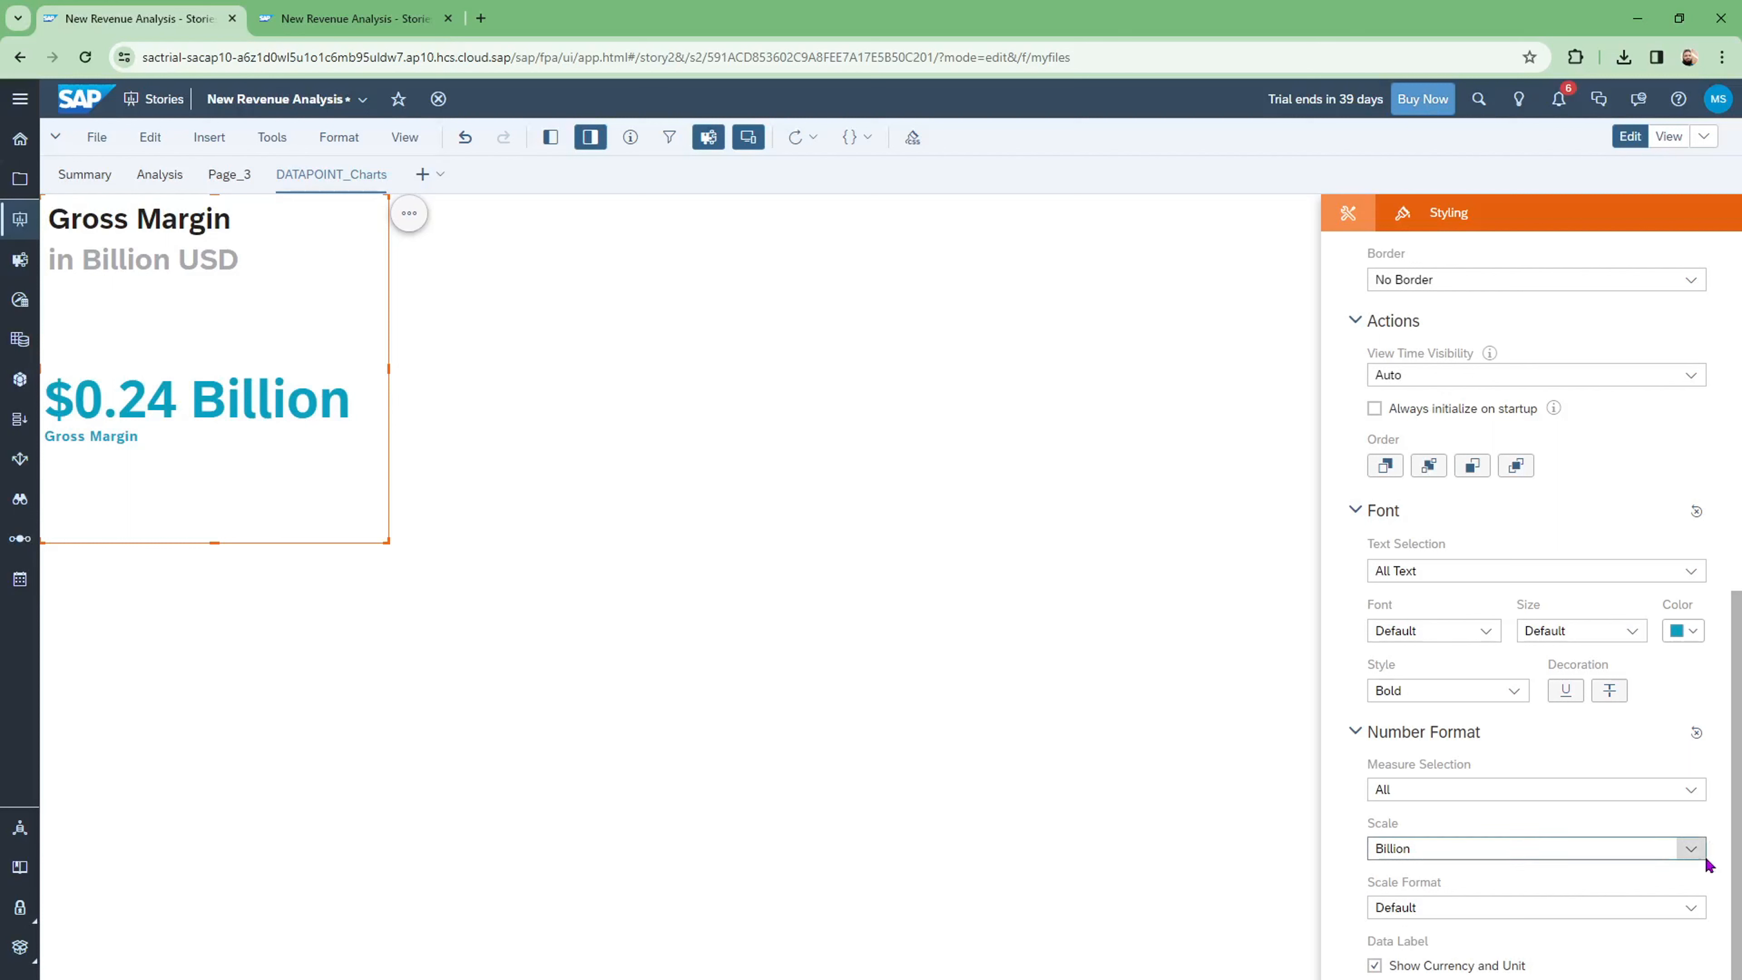
{"action": "left_click", "coordinate": [1692, 848]}
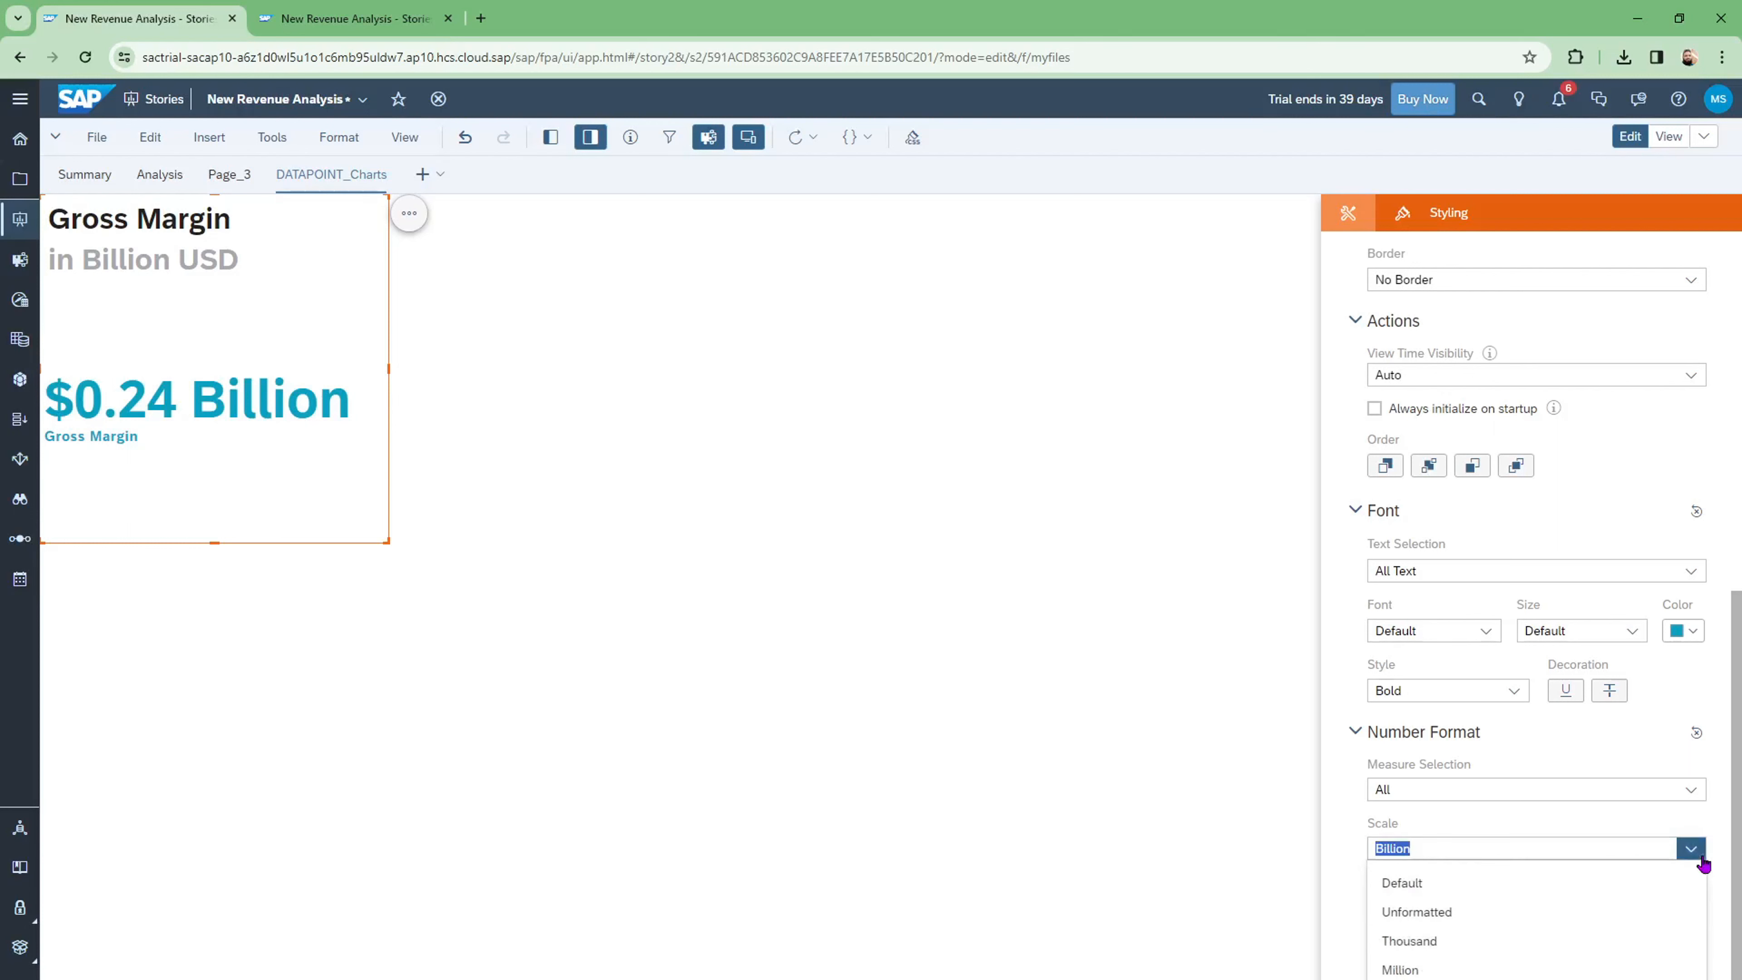
{"action": "left_click", "coordinate": [1433, 944]}
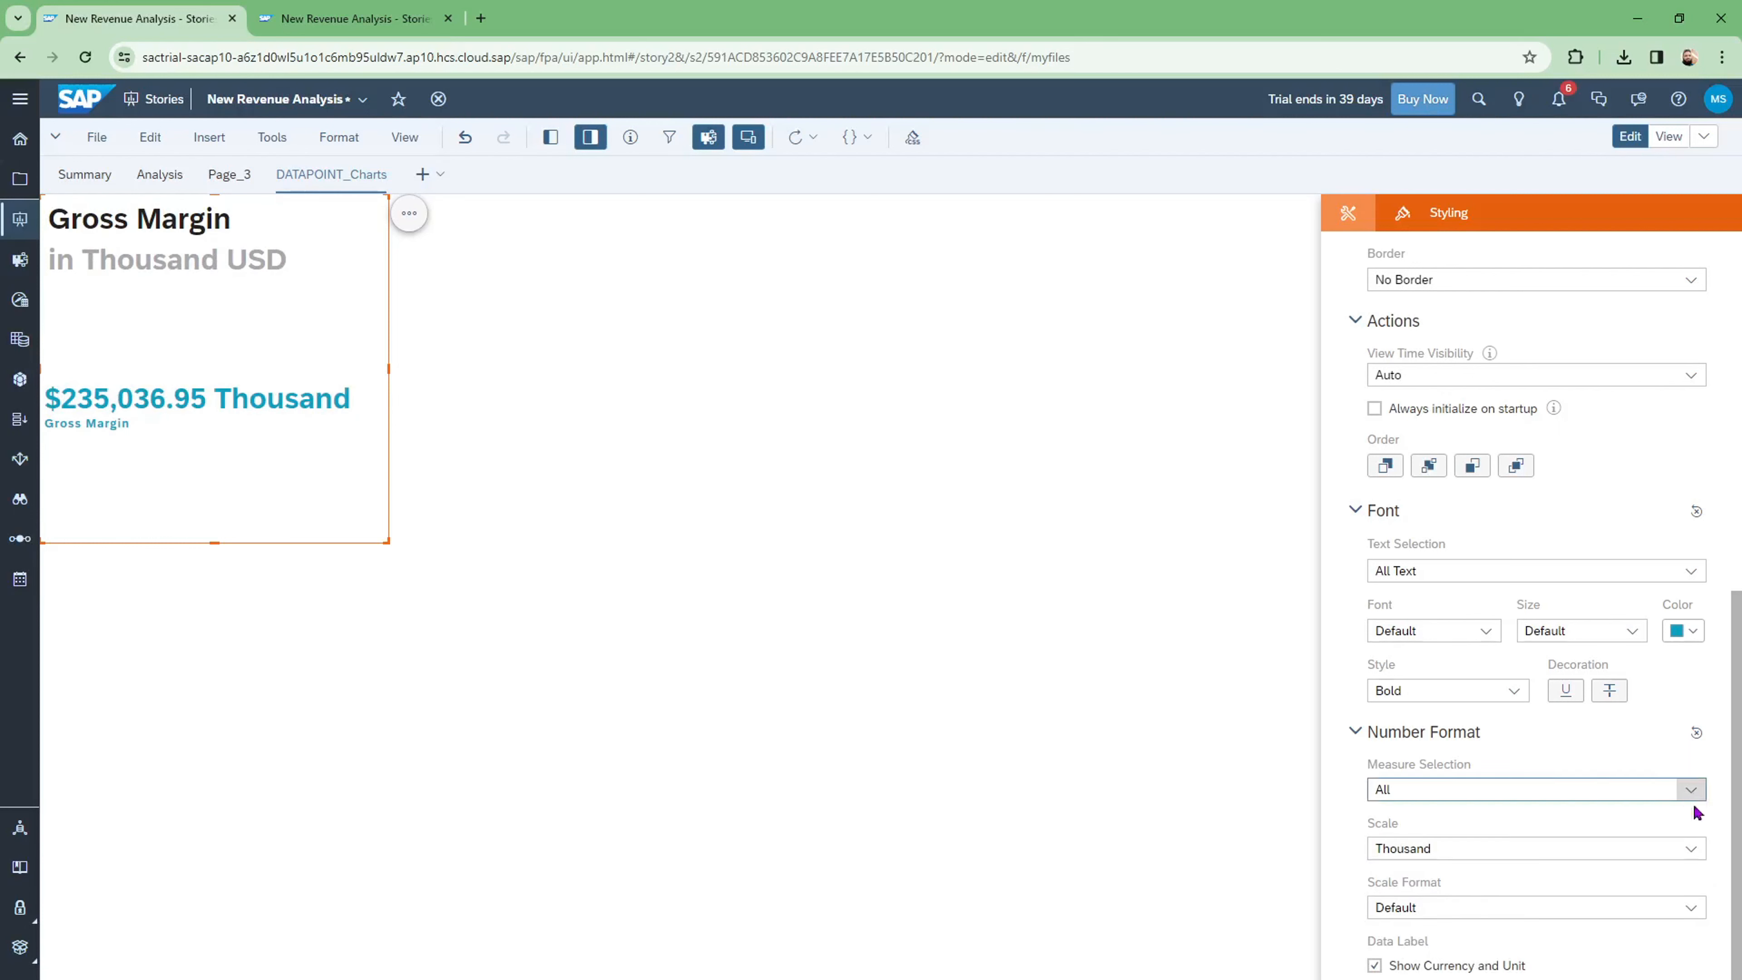
{"action": "left_click", "coordinate": [1692, 848]}
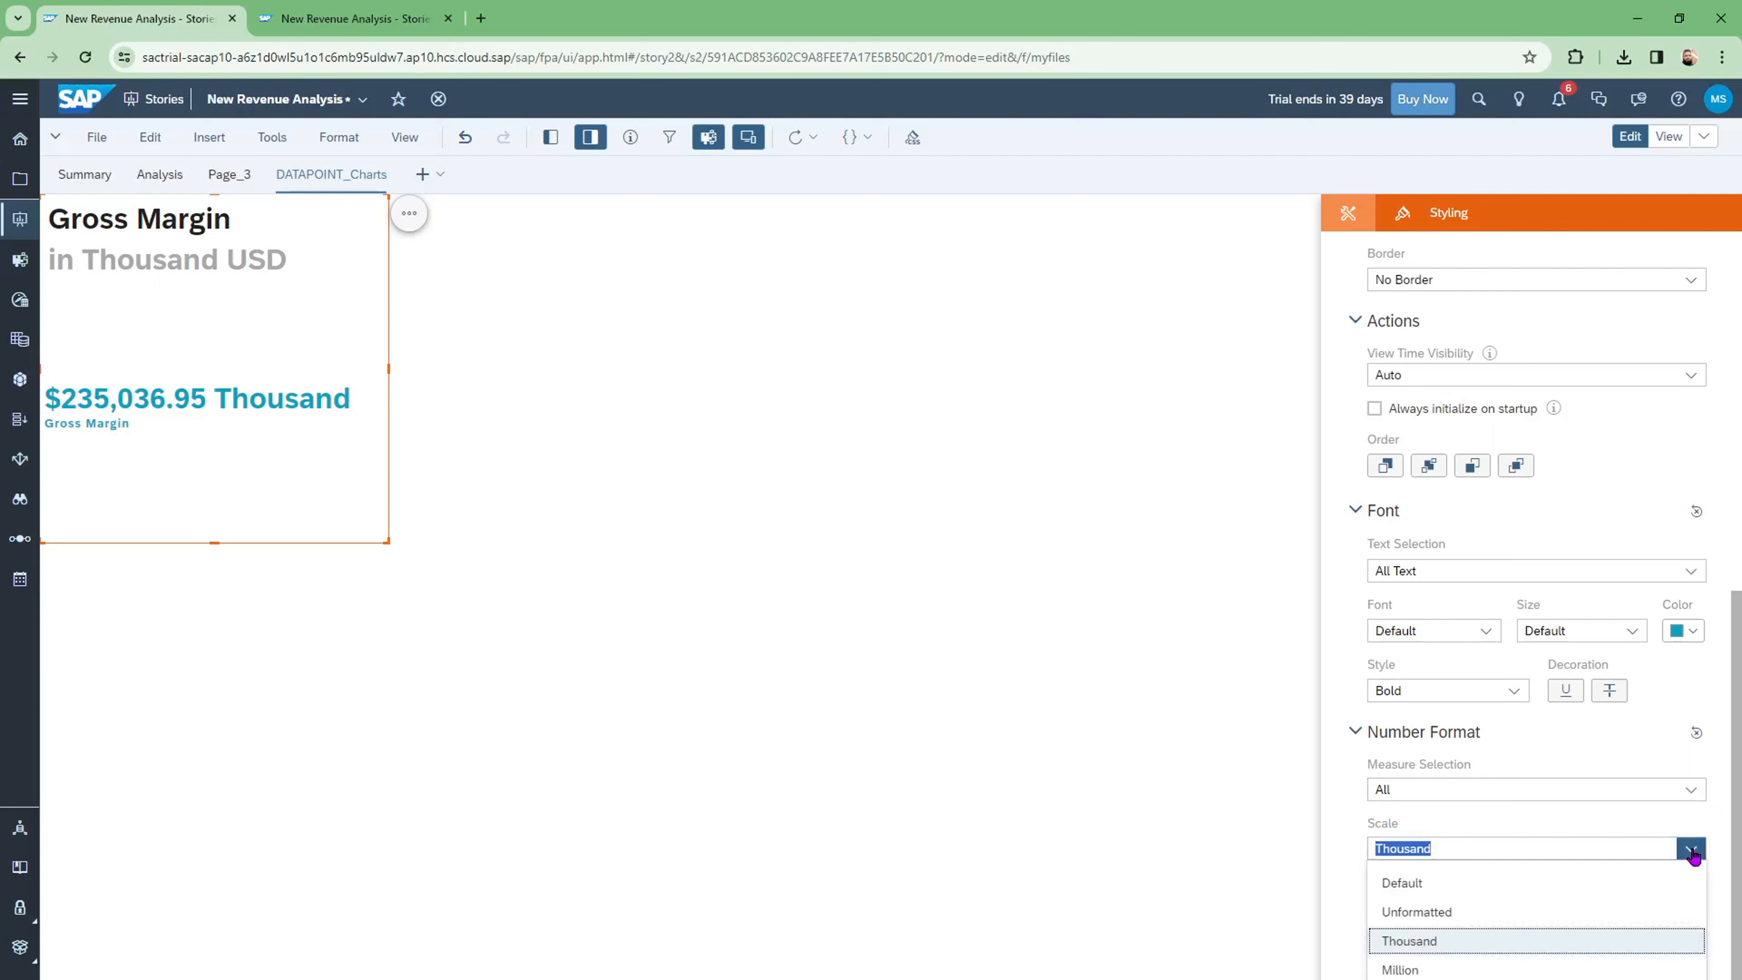
{"action": "left_click", "coordinate": [1415, 970]}
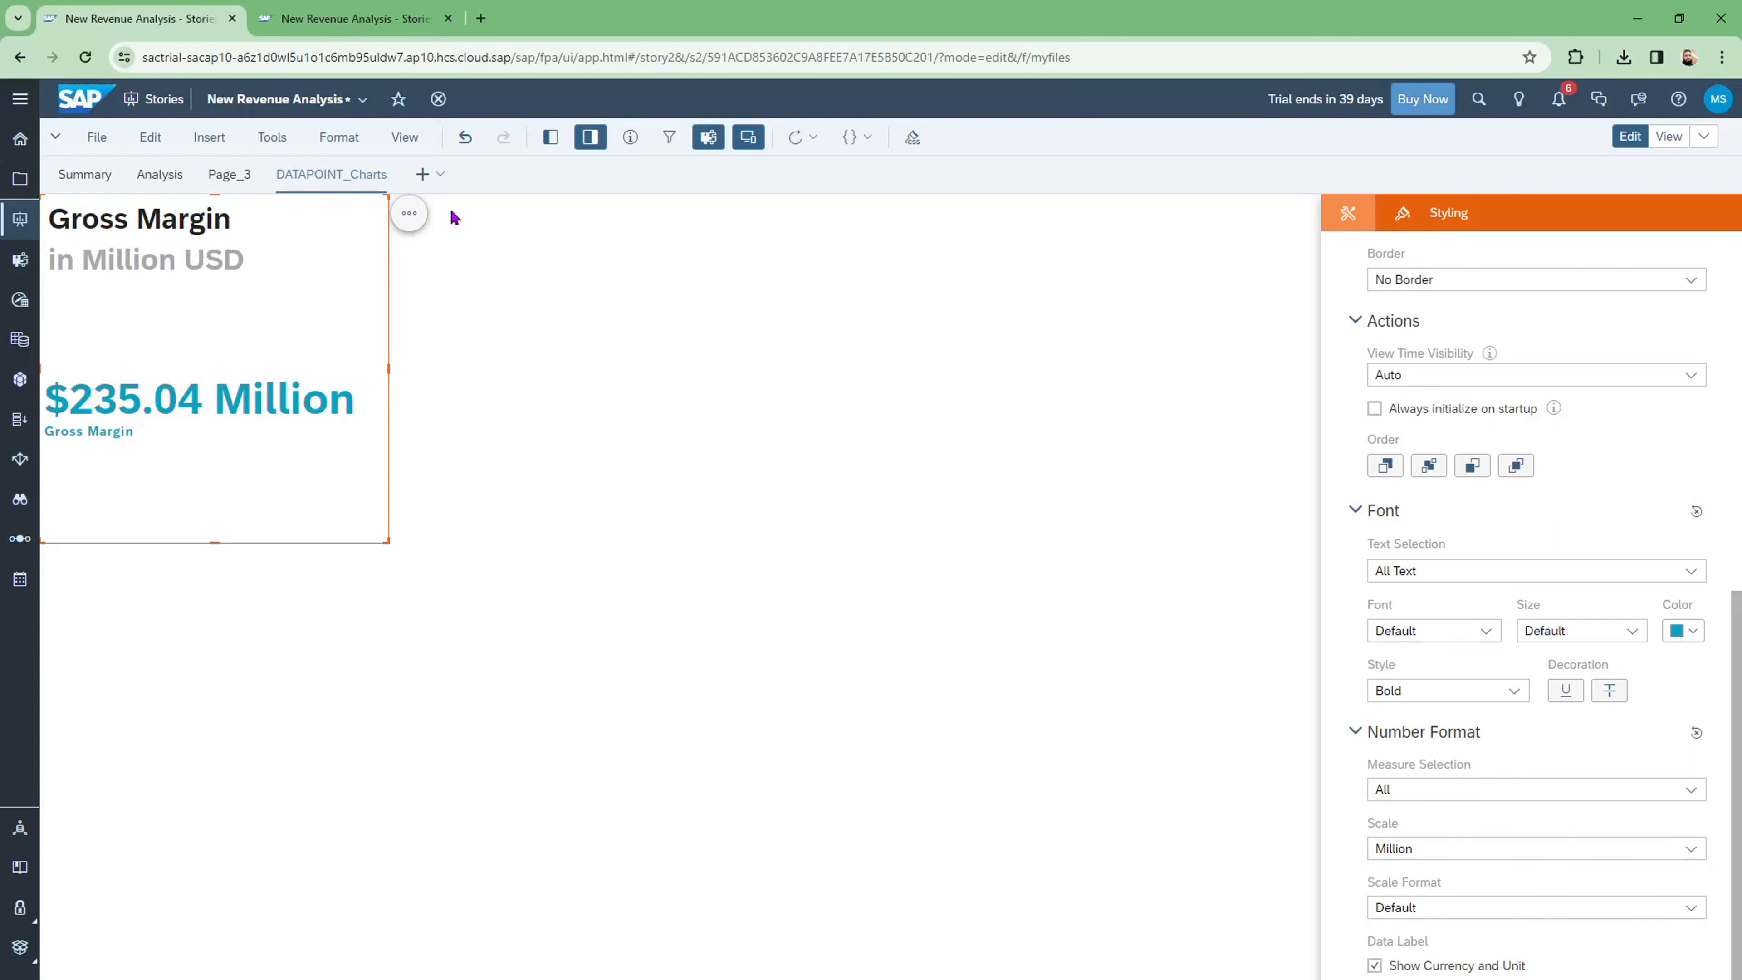
Step: Move the tile right, shorten it, and hide primary value labels, secondary values and secondary labels
{"action": "left_click_drag", "start_coordinate": [305, 198], "coordinate": [626, 214]}
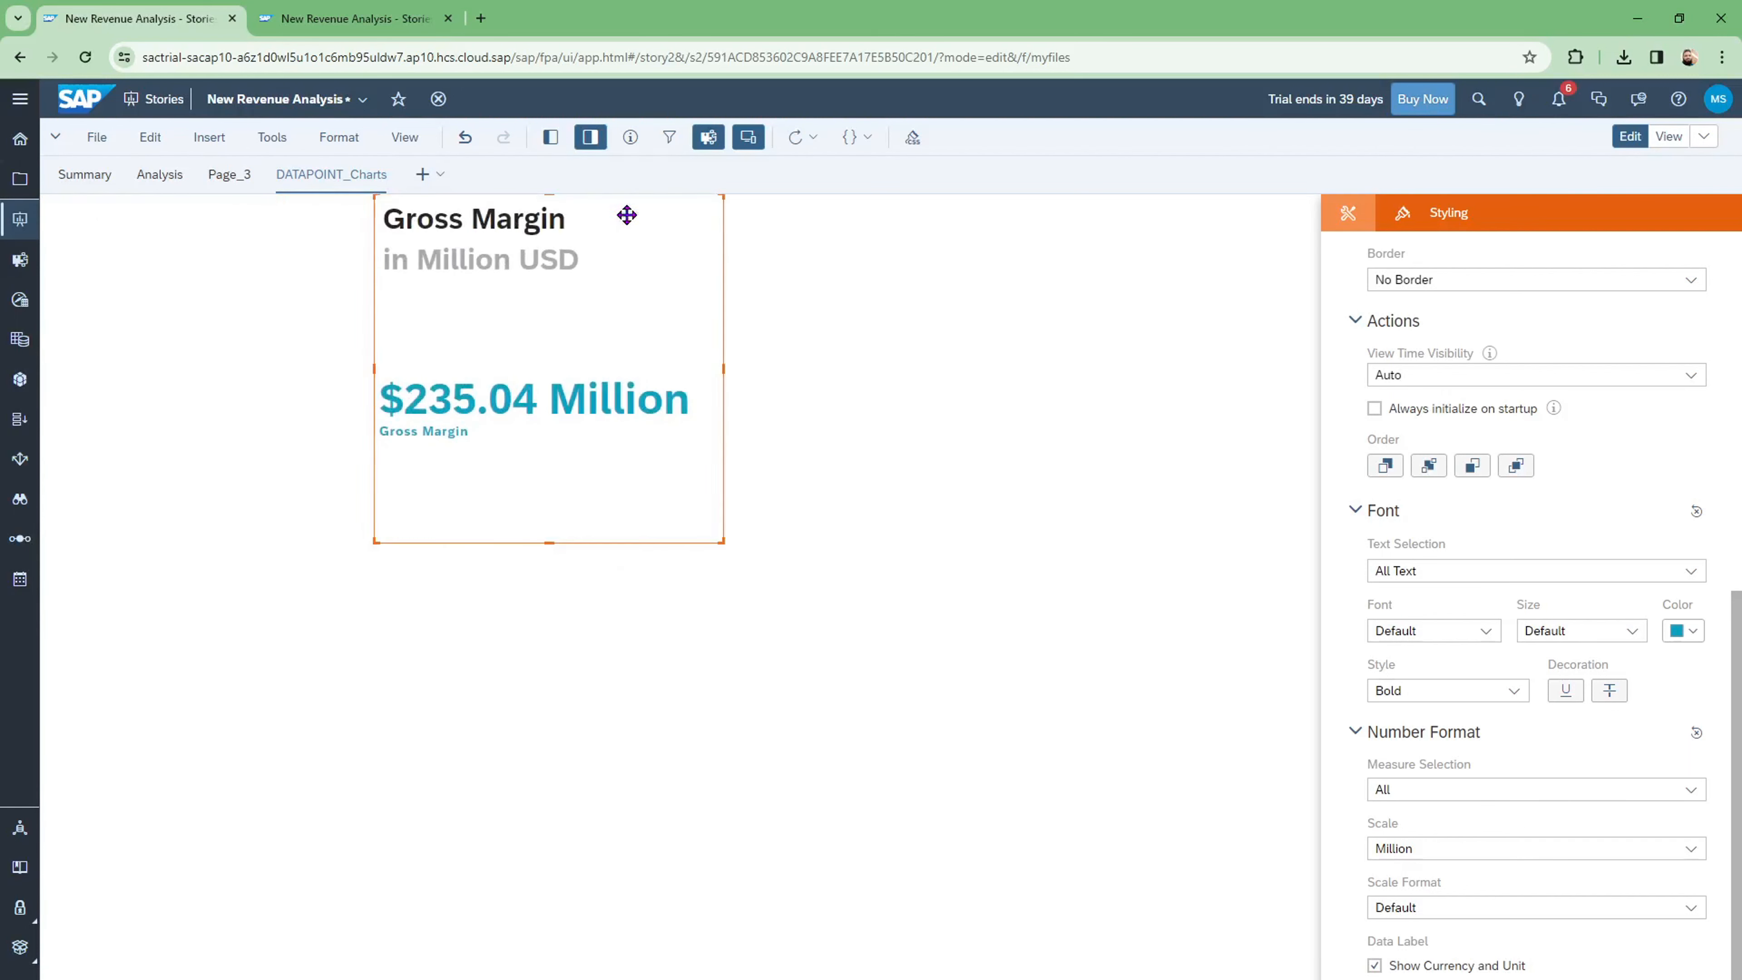
{"action": "left_click_drag", "start_coordinate": [718, 536], "coordinate": [684, 427]}
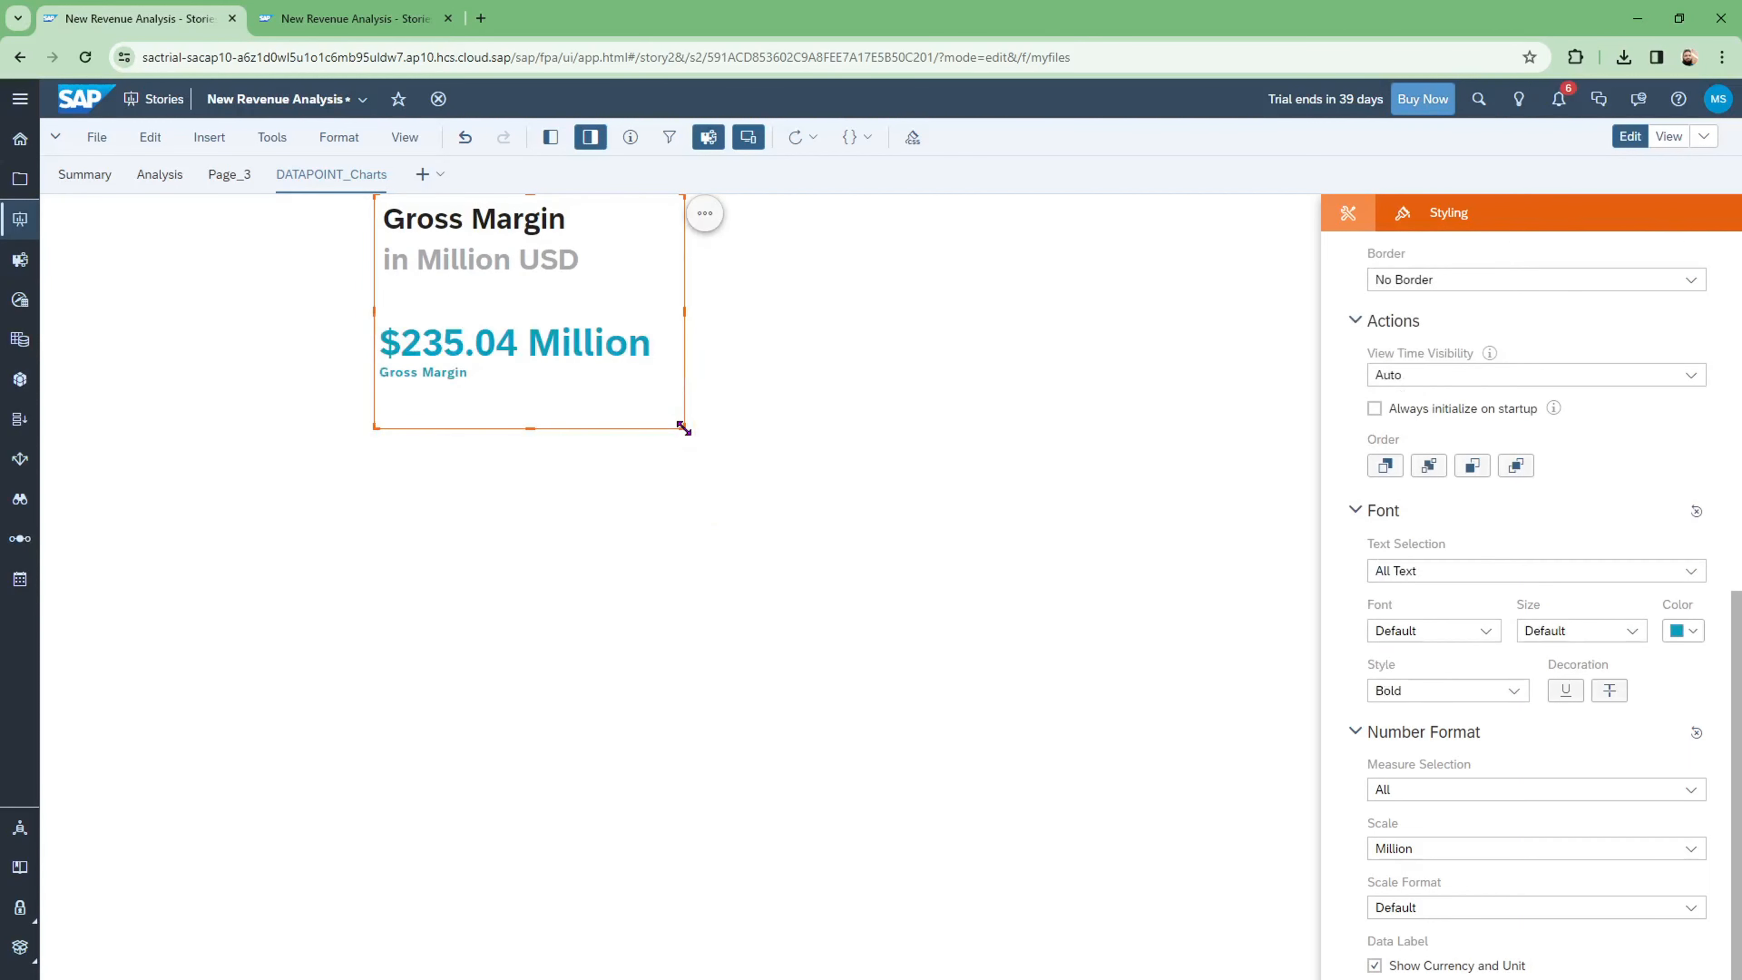
{"action": "left_click", "coordinate": [704, 217]}
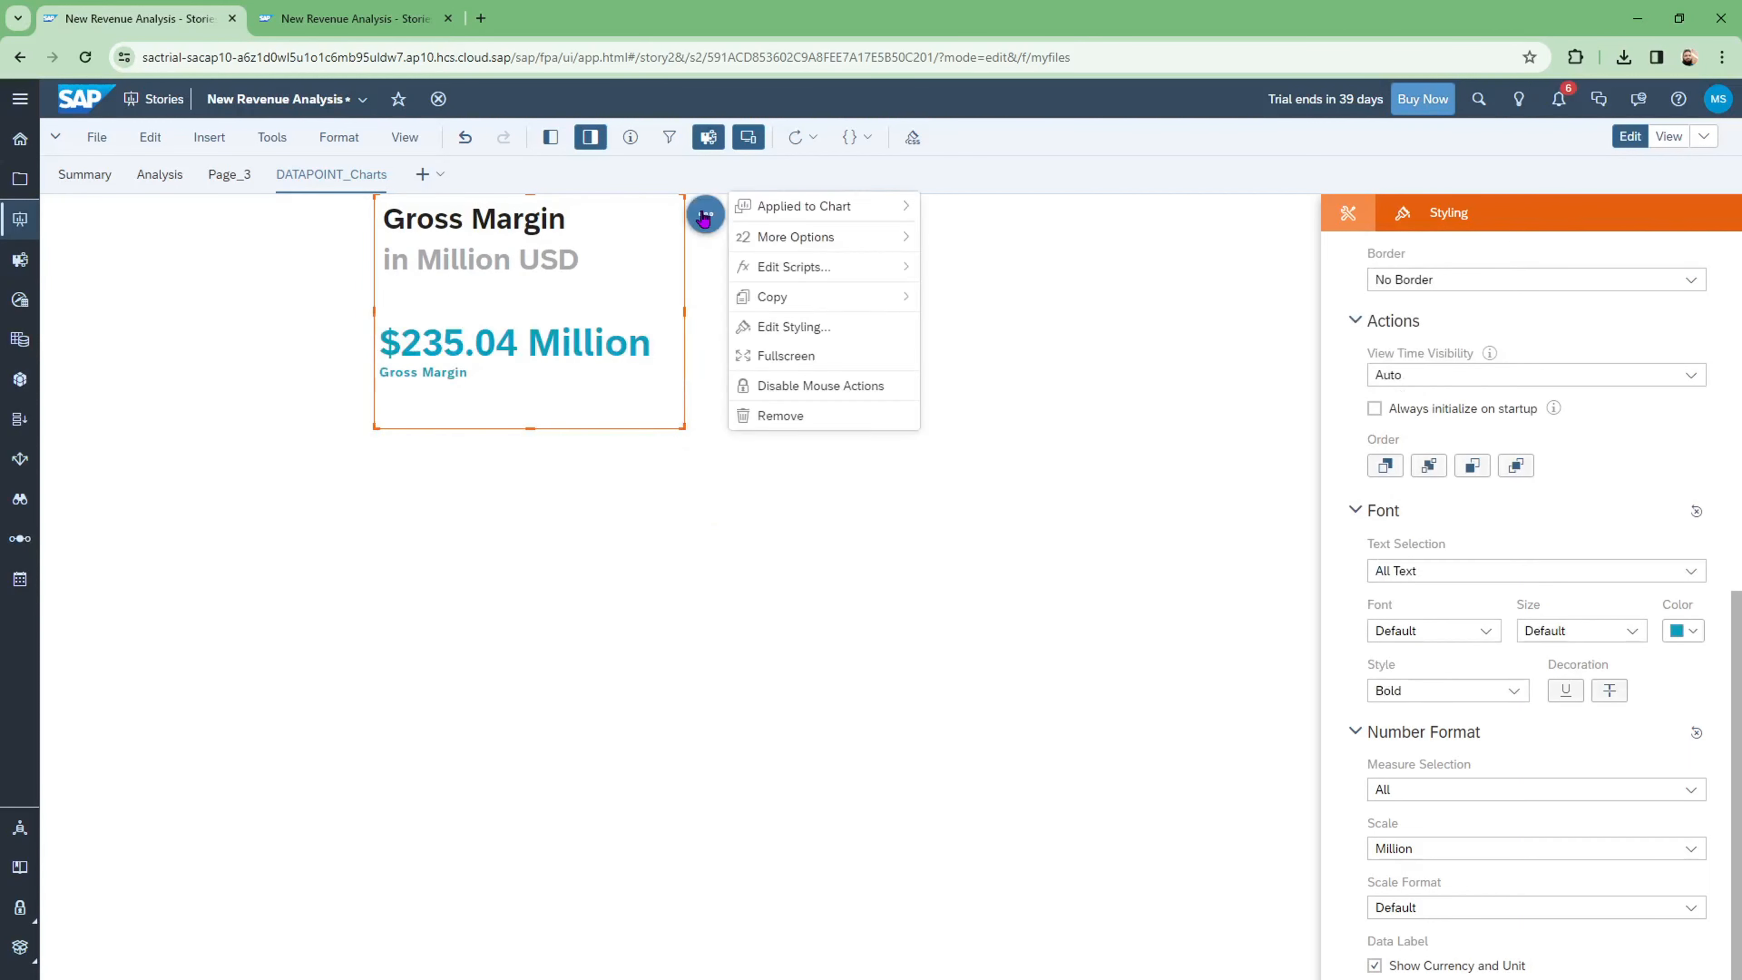
{"action": "mouse_move", "coordinate": [834, 246]}
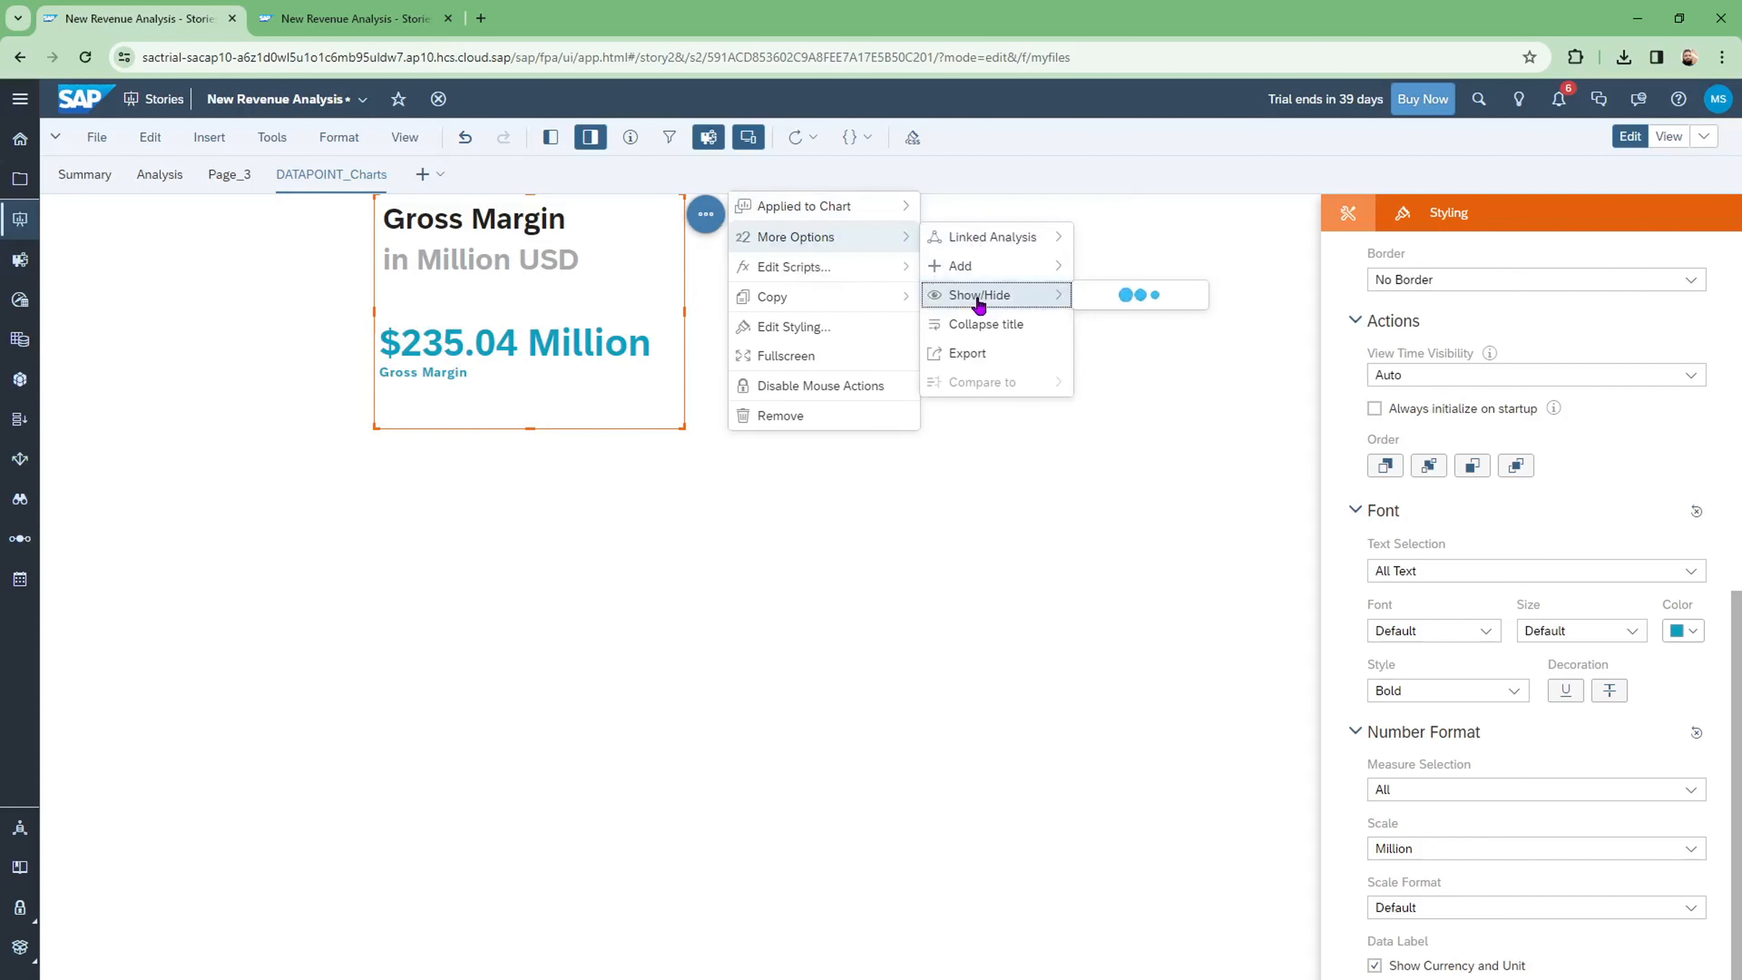
{"action": "mouse_move", "coordinate": [979, 302]}
{"action": "mouse_move", "coordinate": [1119, 320]}
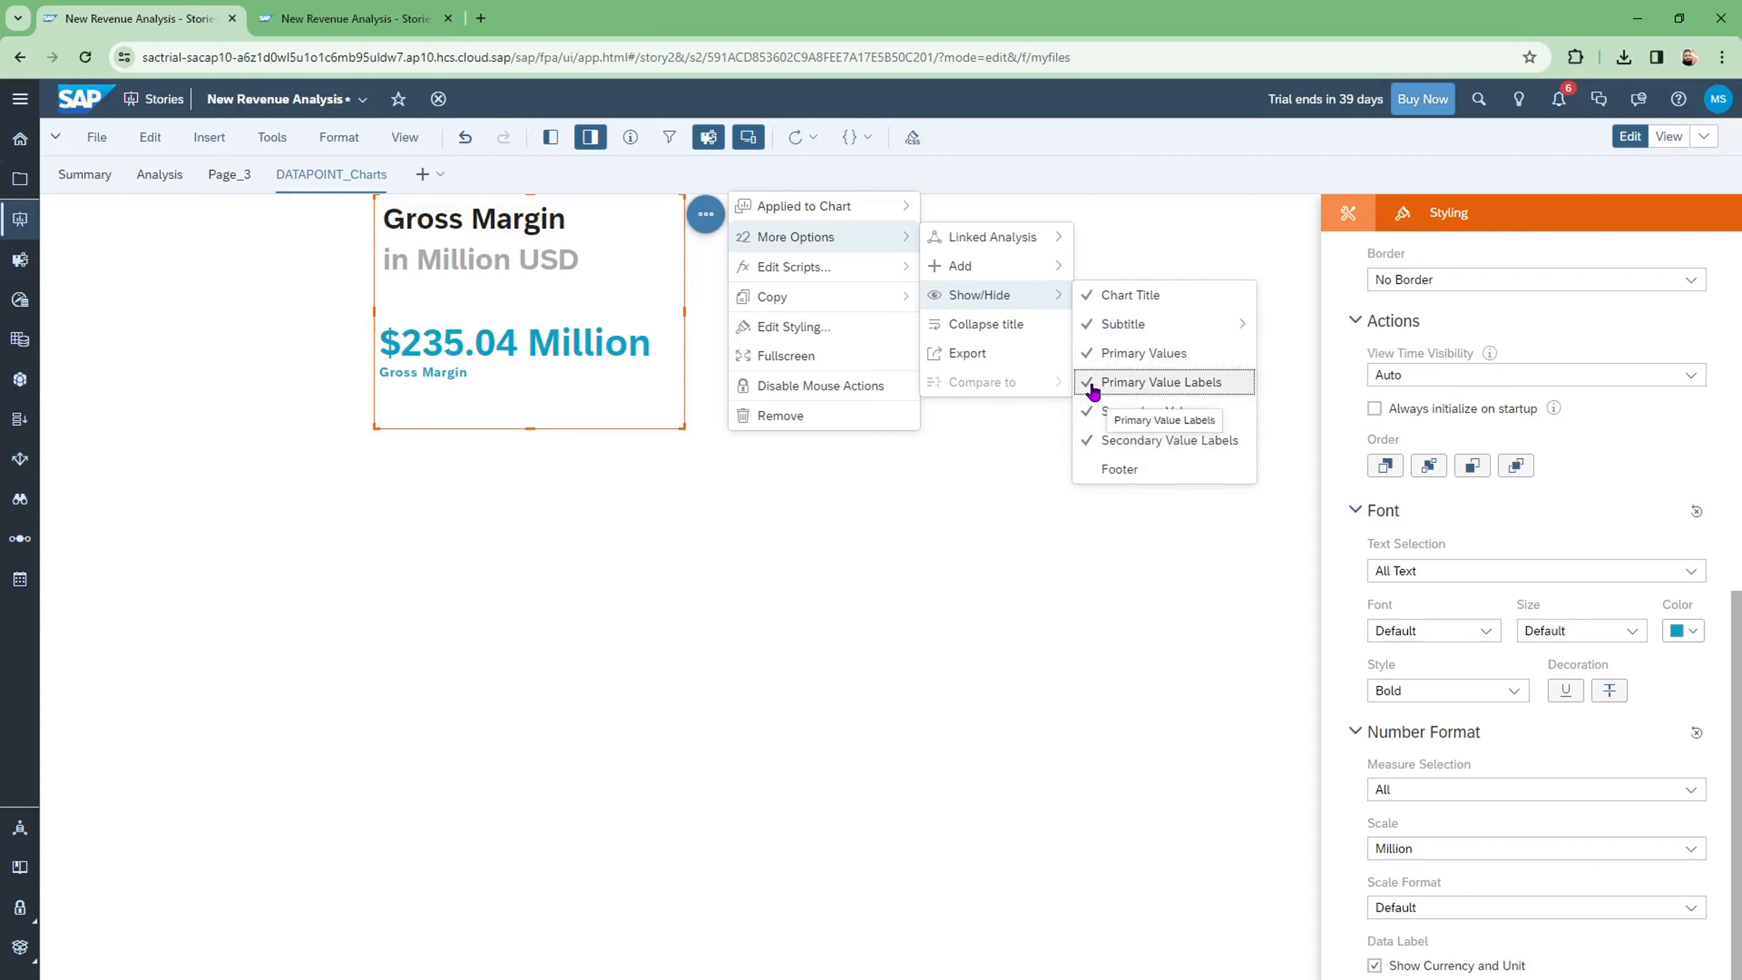
{"action": "left_click", "coordinate": [1093, 389]}
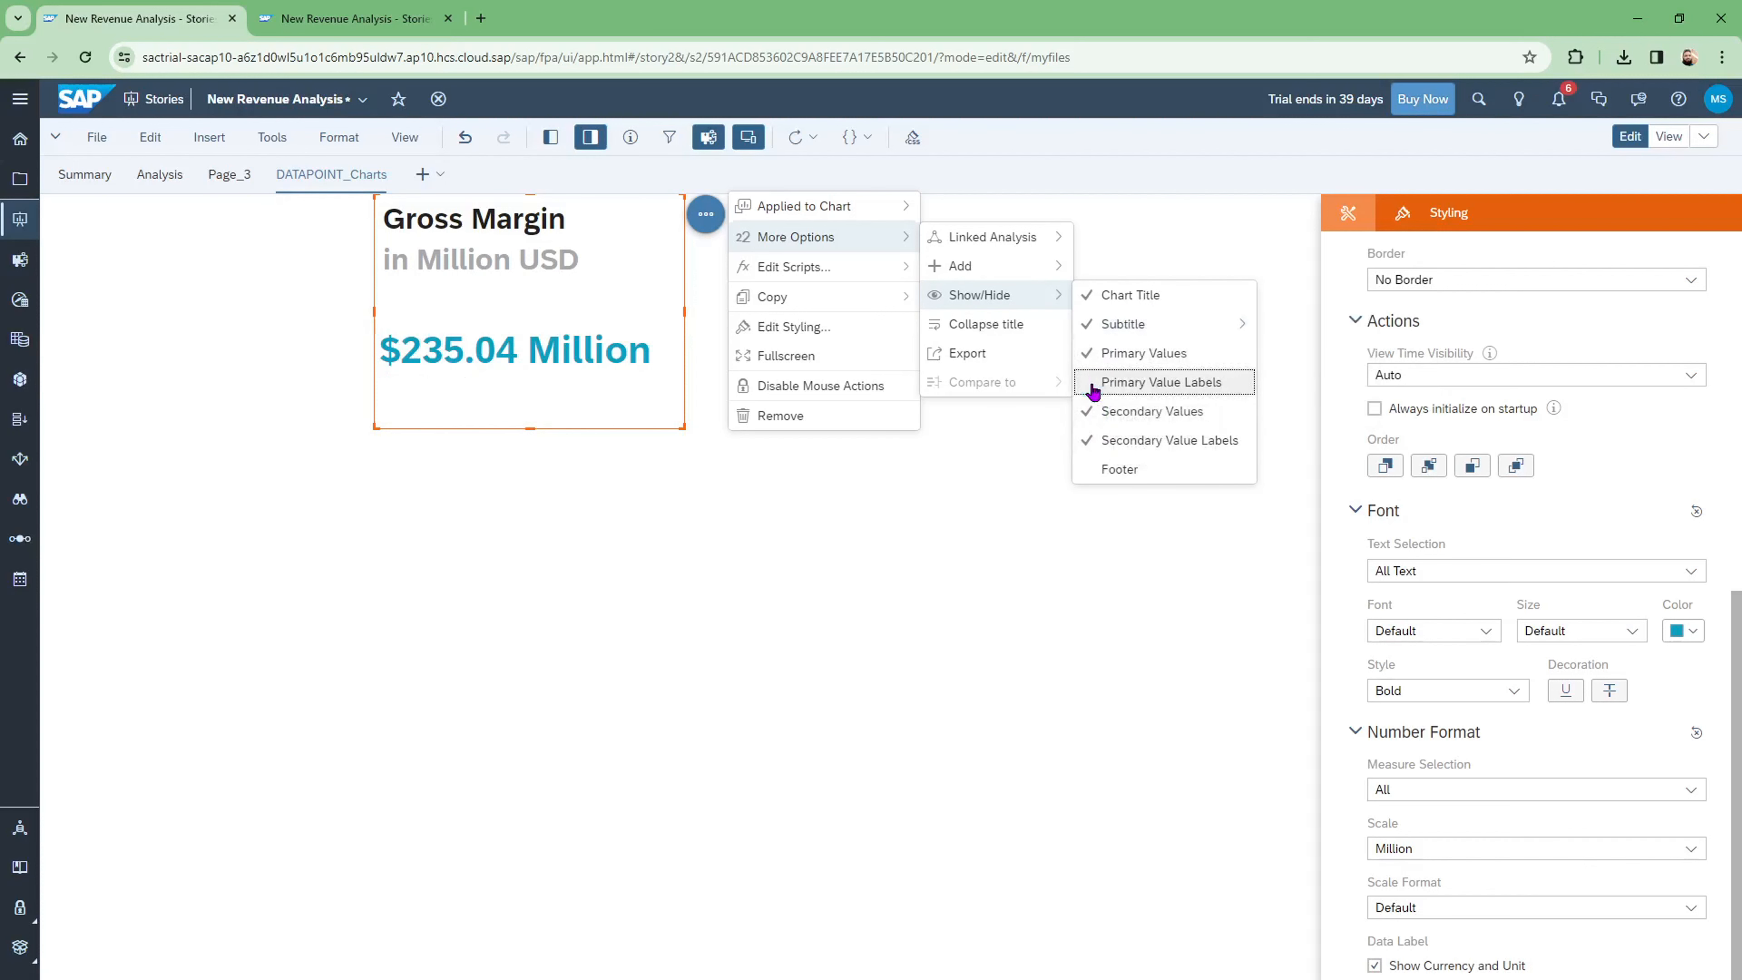
{"action": "left_click", "coordinate": [1094, 414]}
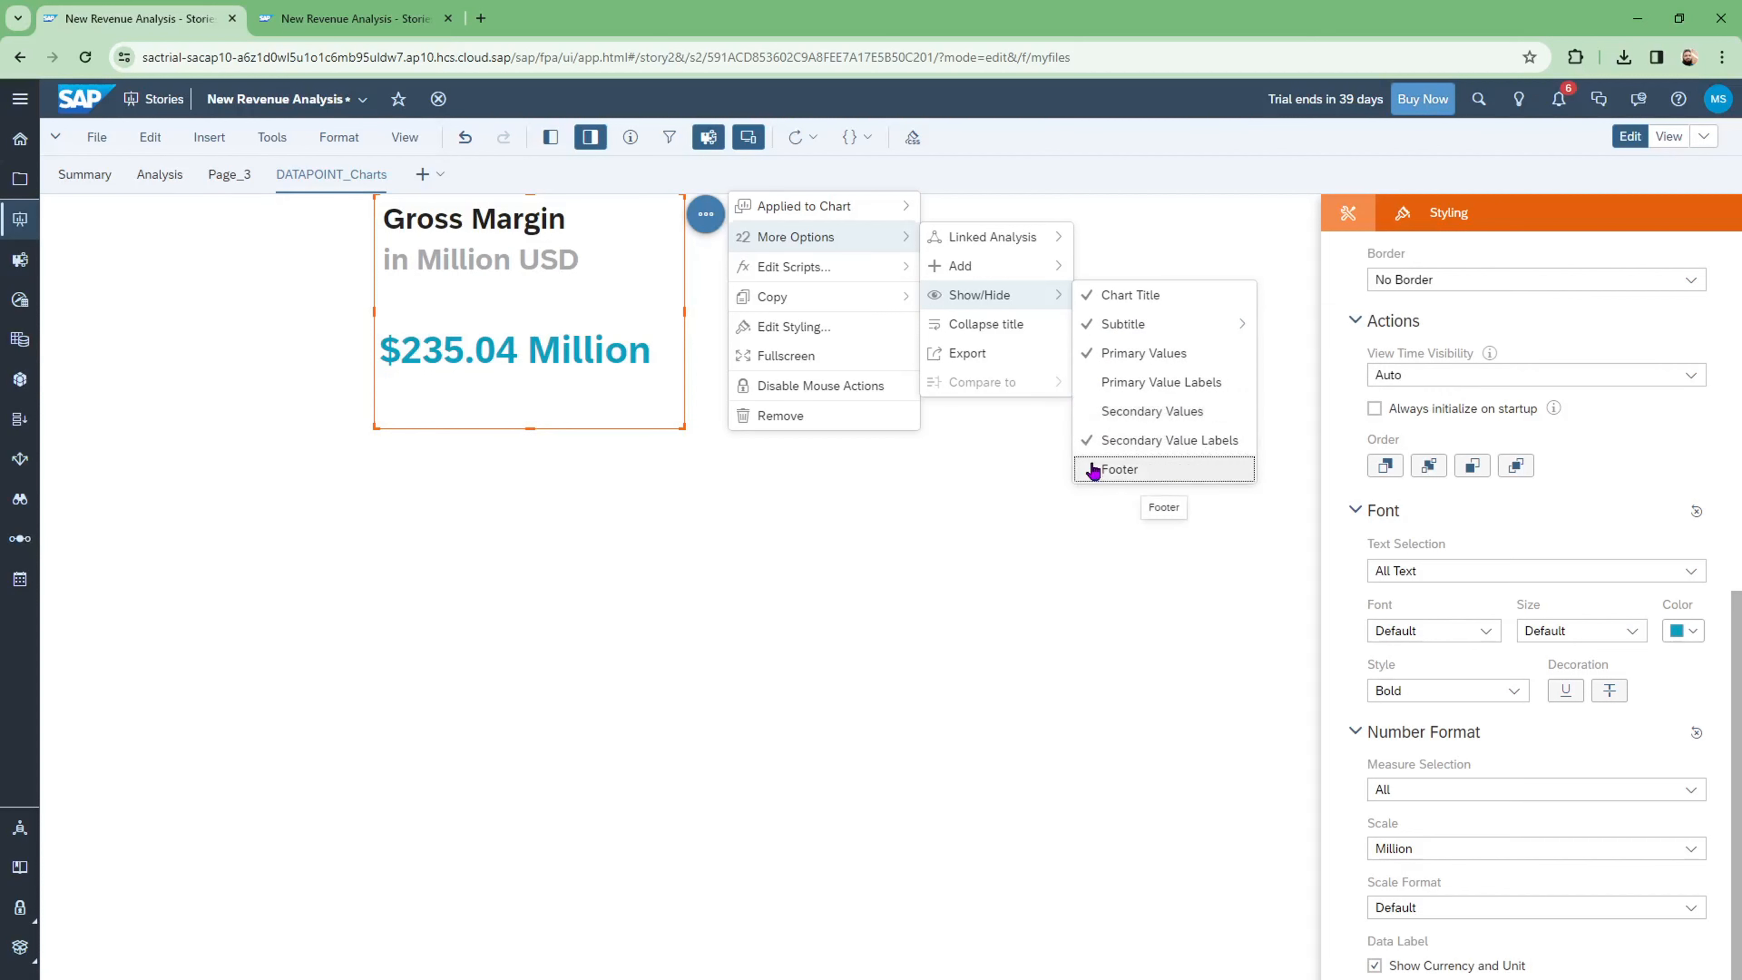
{"action": "left_click", "coordinate": [1097, 443]}
Step: Toggle the main value and chart title off and back on so both stay visible
{"action": "left_click", "coordinate": [1094, 362]}
{"action": "left_click", "coordinate": [1094, 362]}
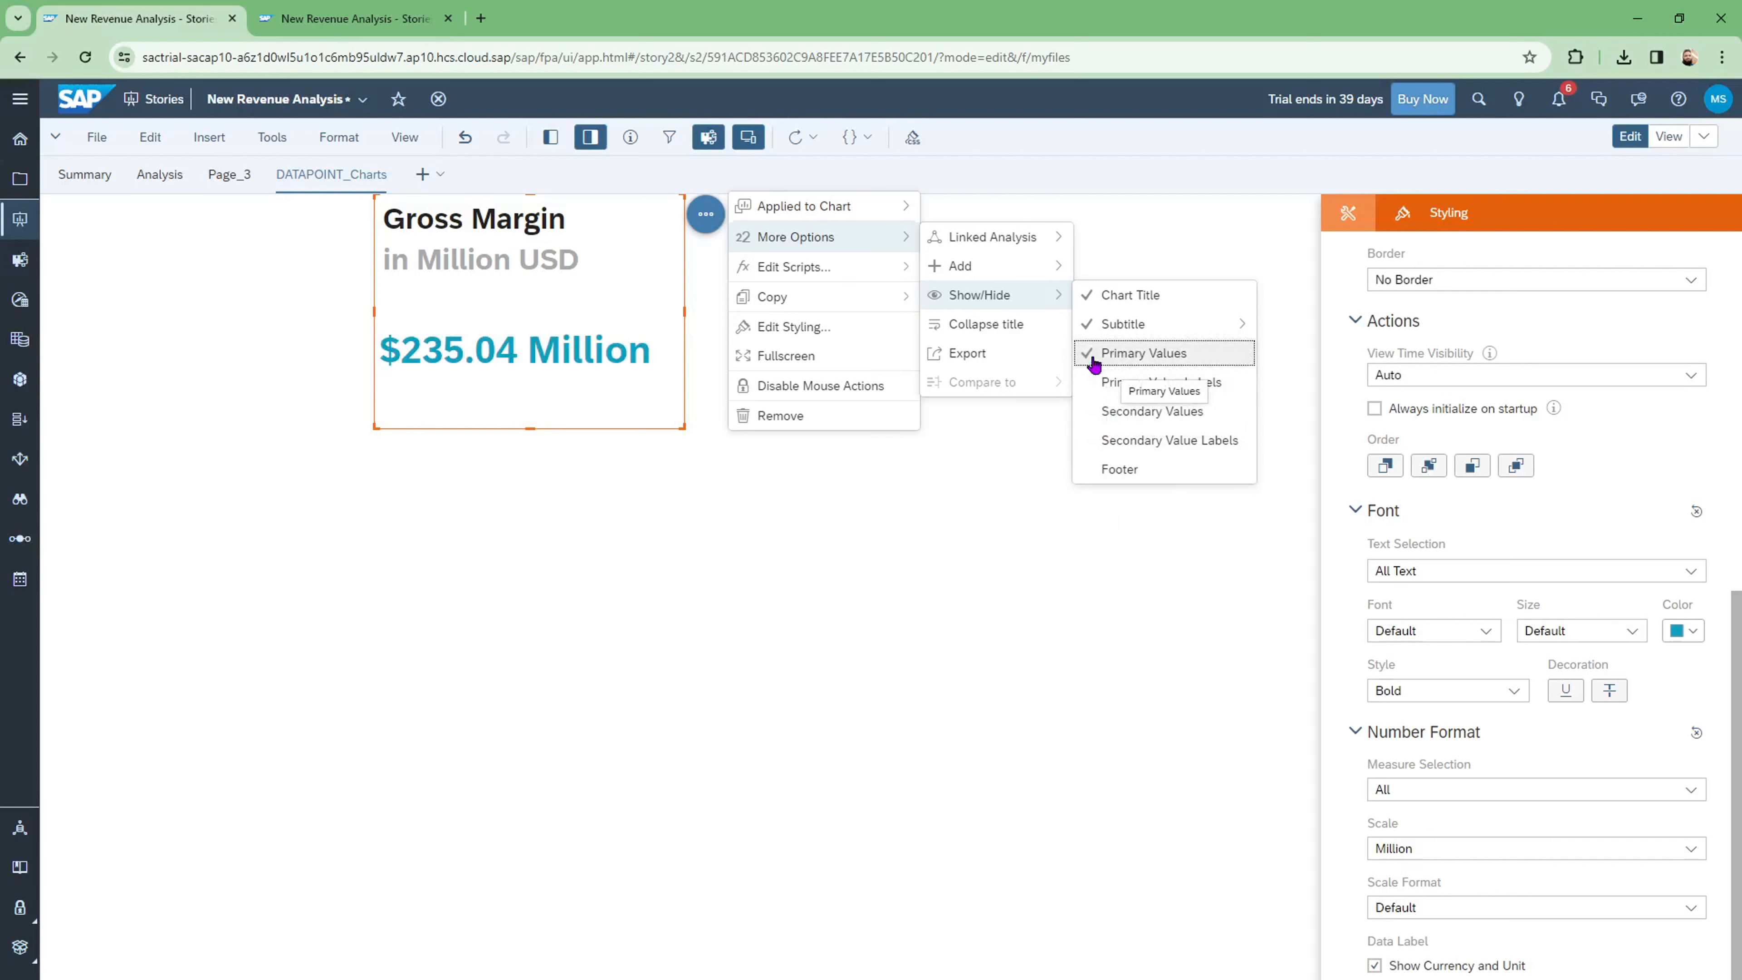
{"action": "mouse_move", "coordinate": [1091, 336]}
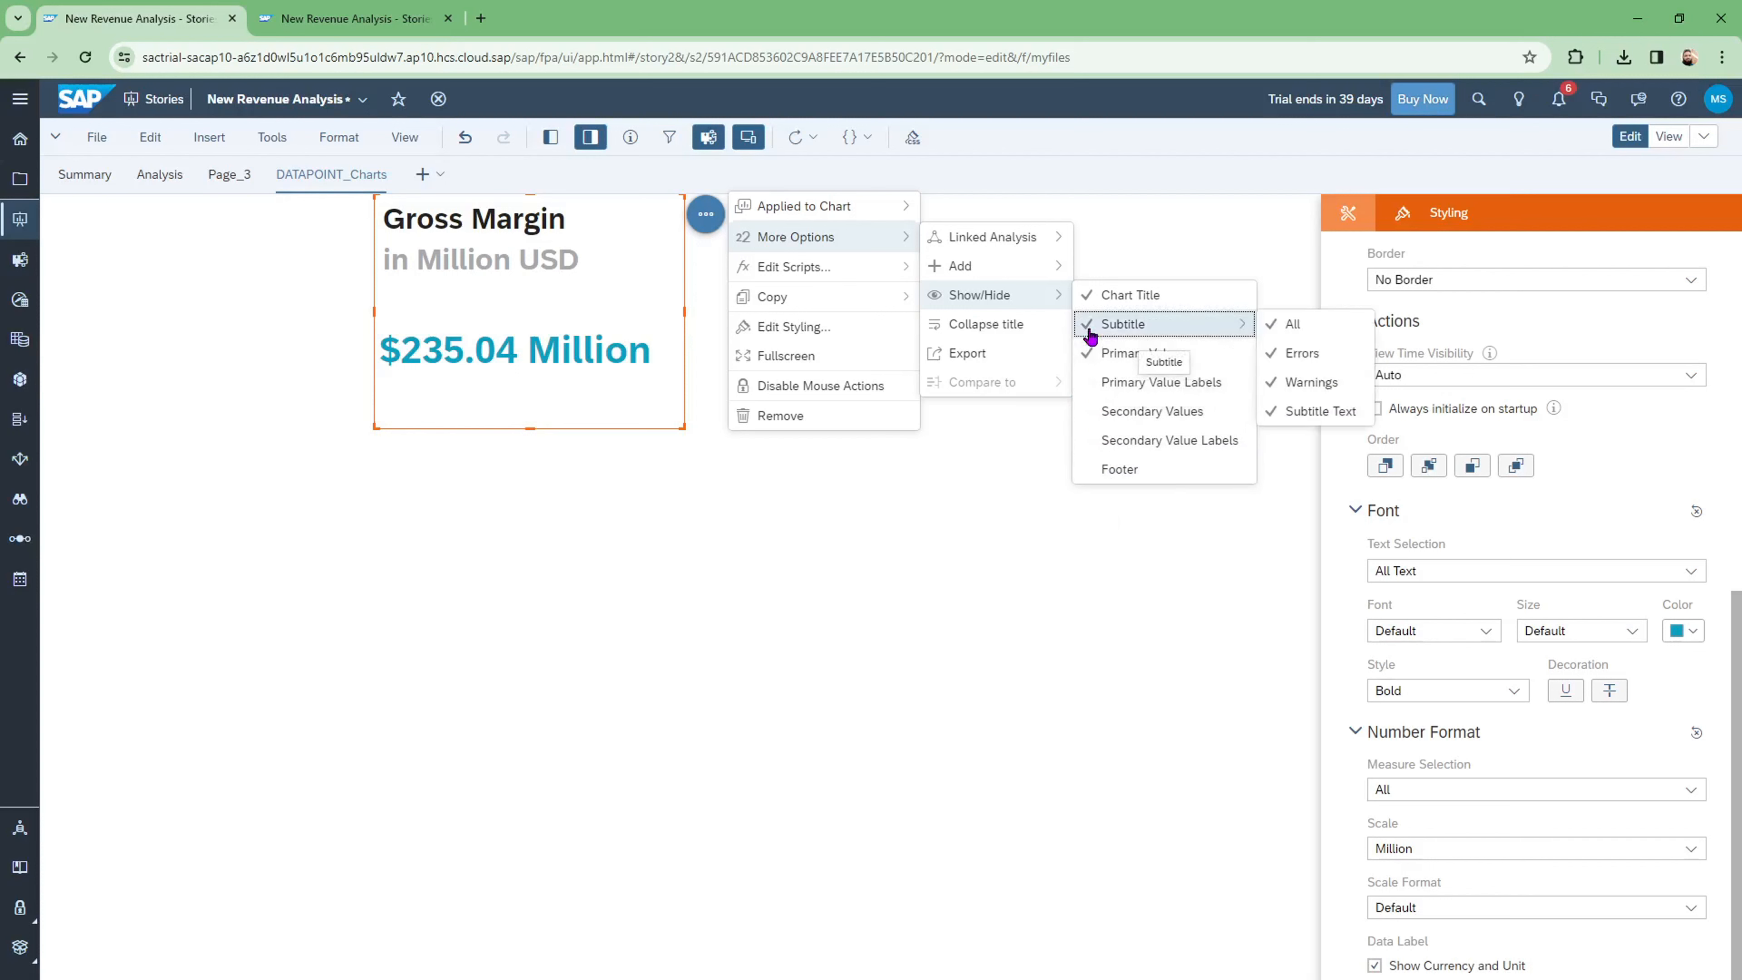
{"action": "left_click", "coordinate": [1087, 306]}
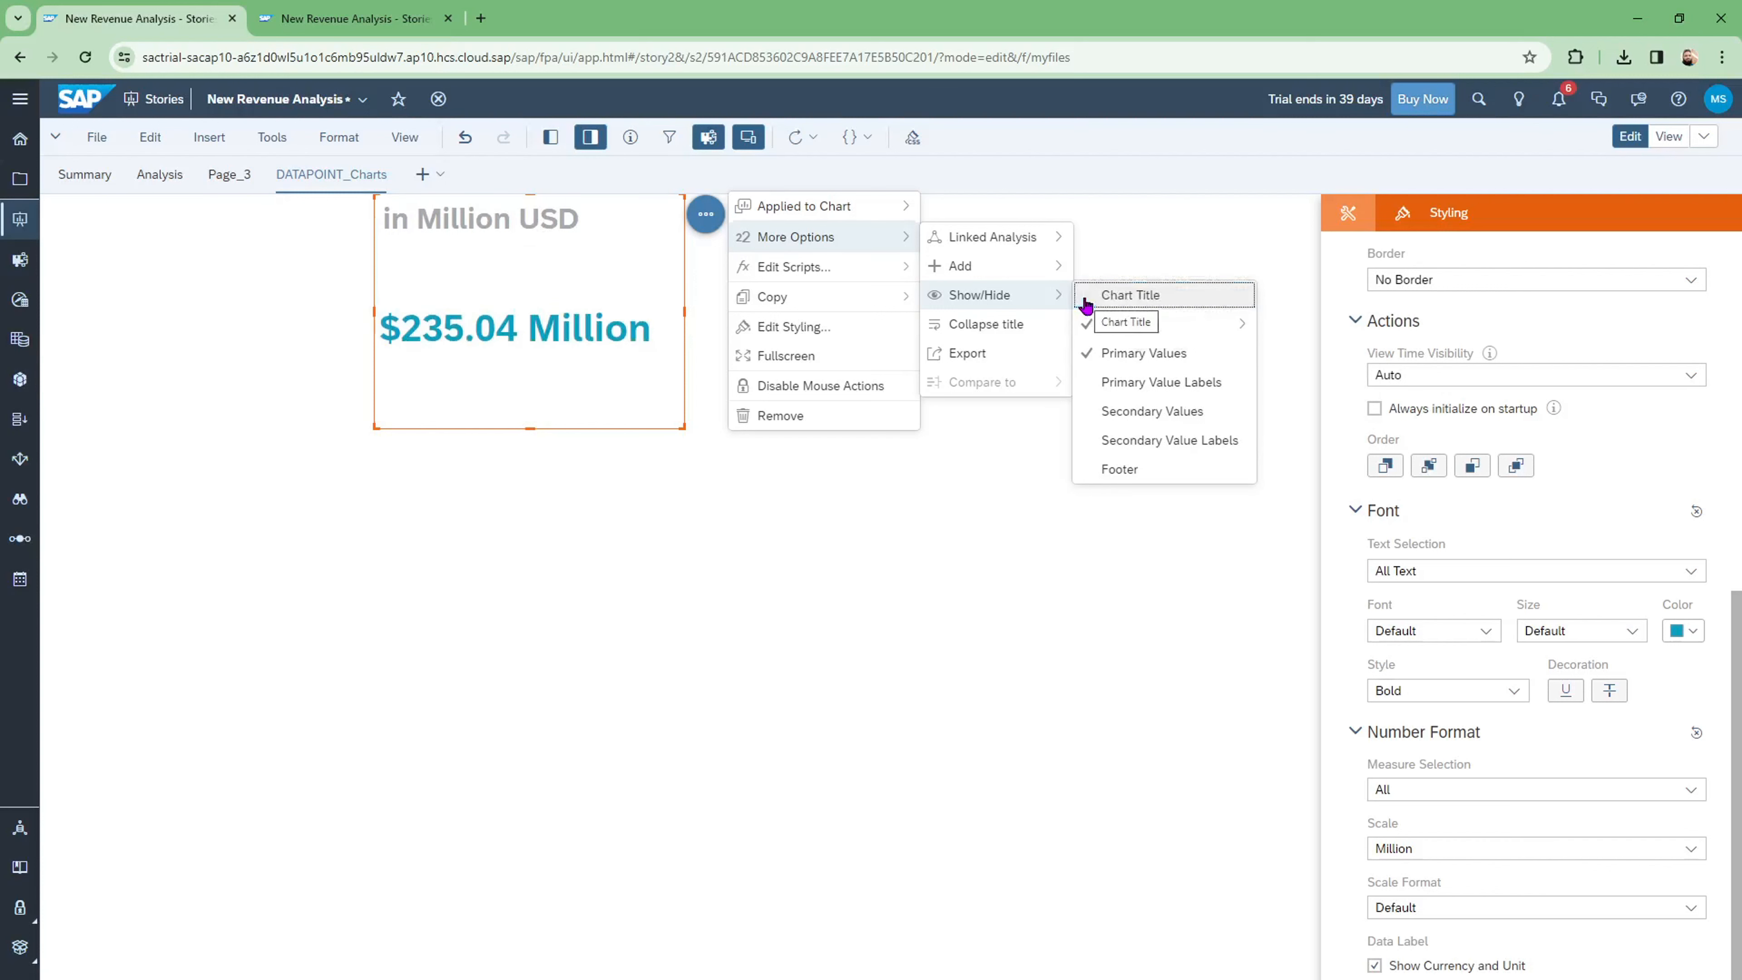
{"action": "left_click", "coordinate": [1091, 295]}
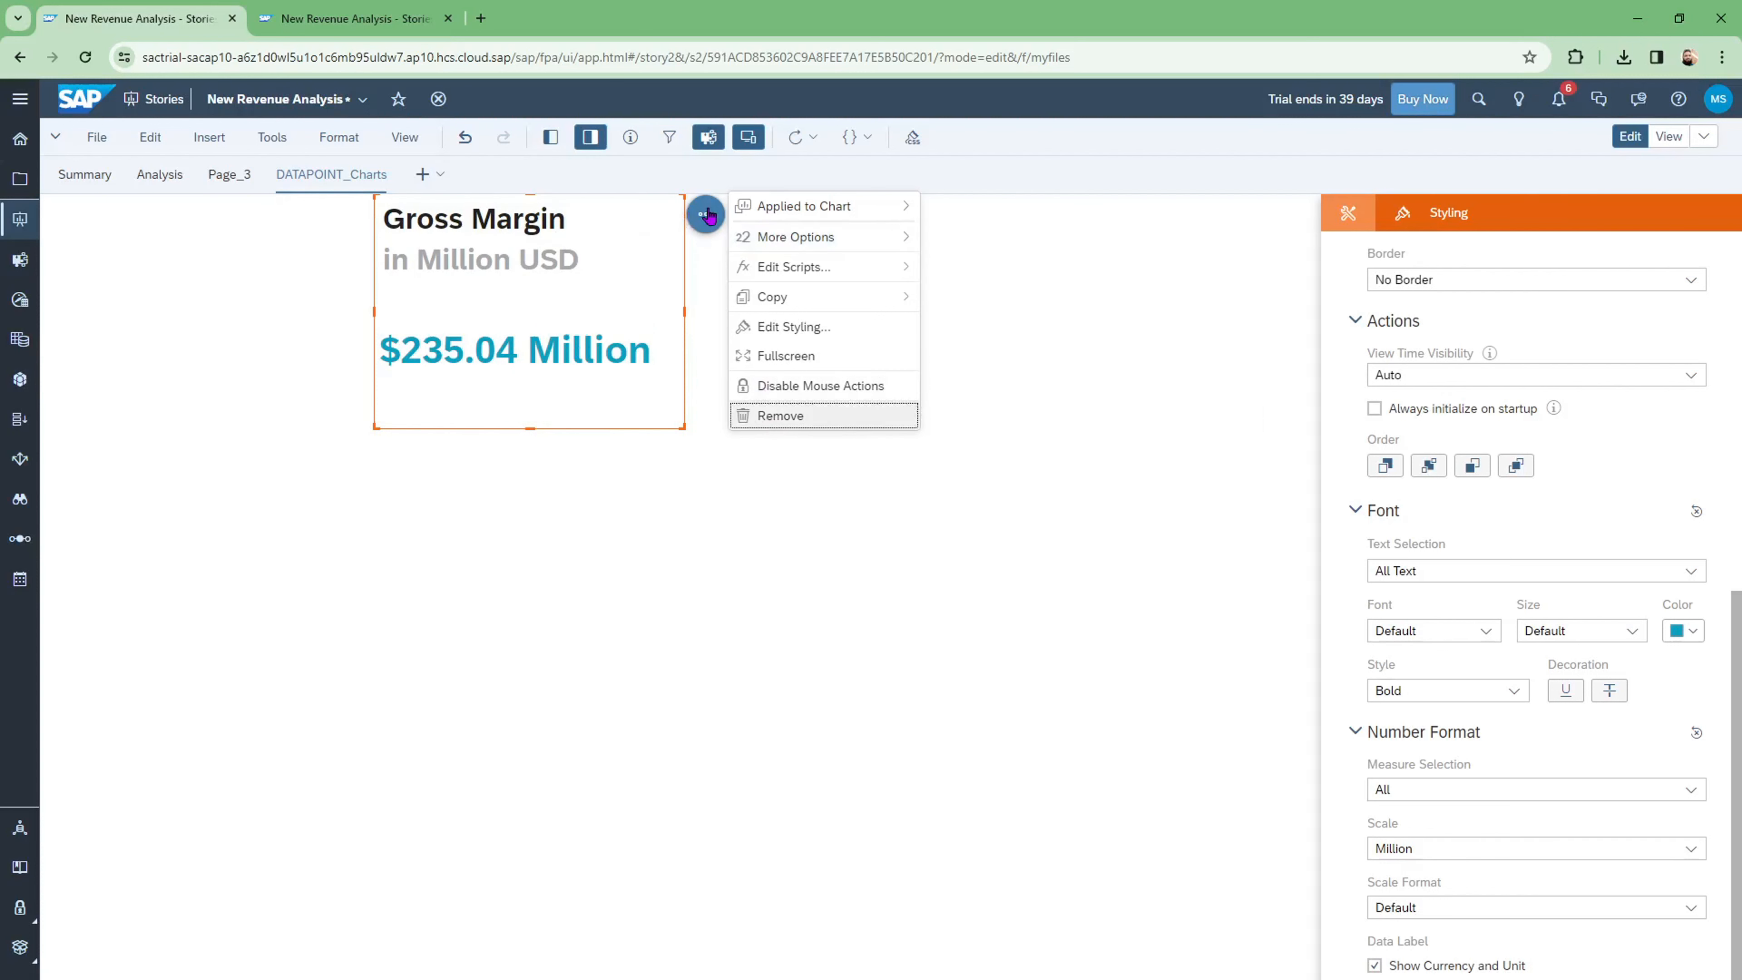
{"action": "mouse_move", "coordinate": [878, 219]}
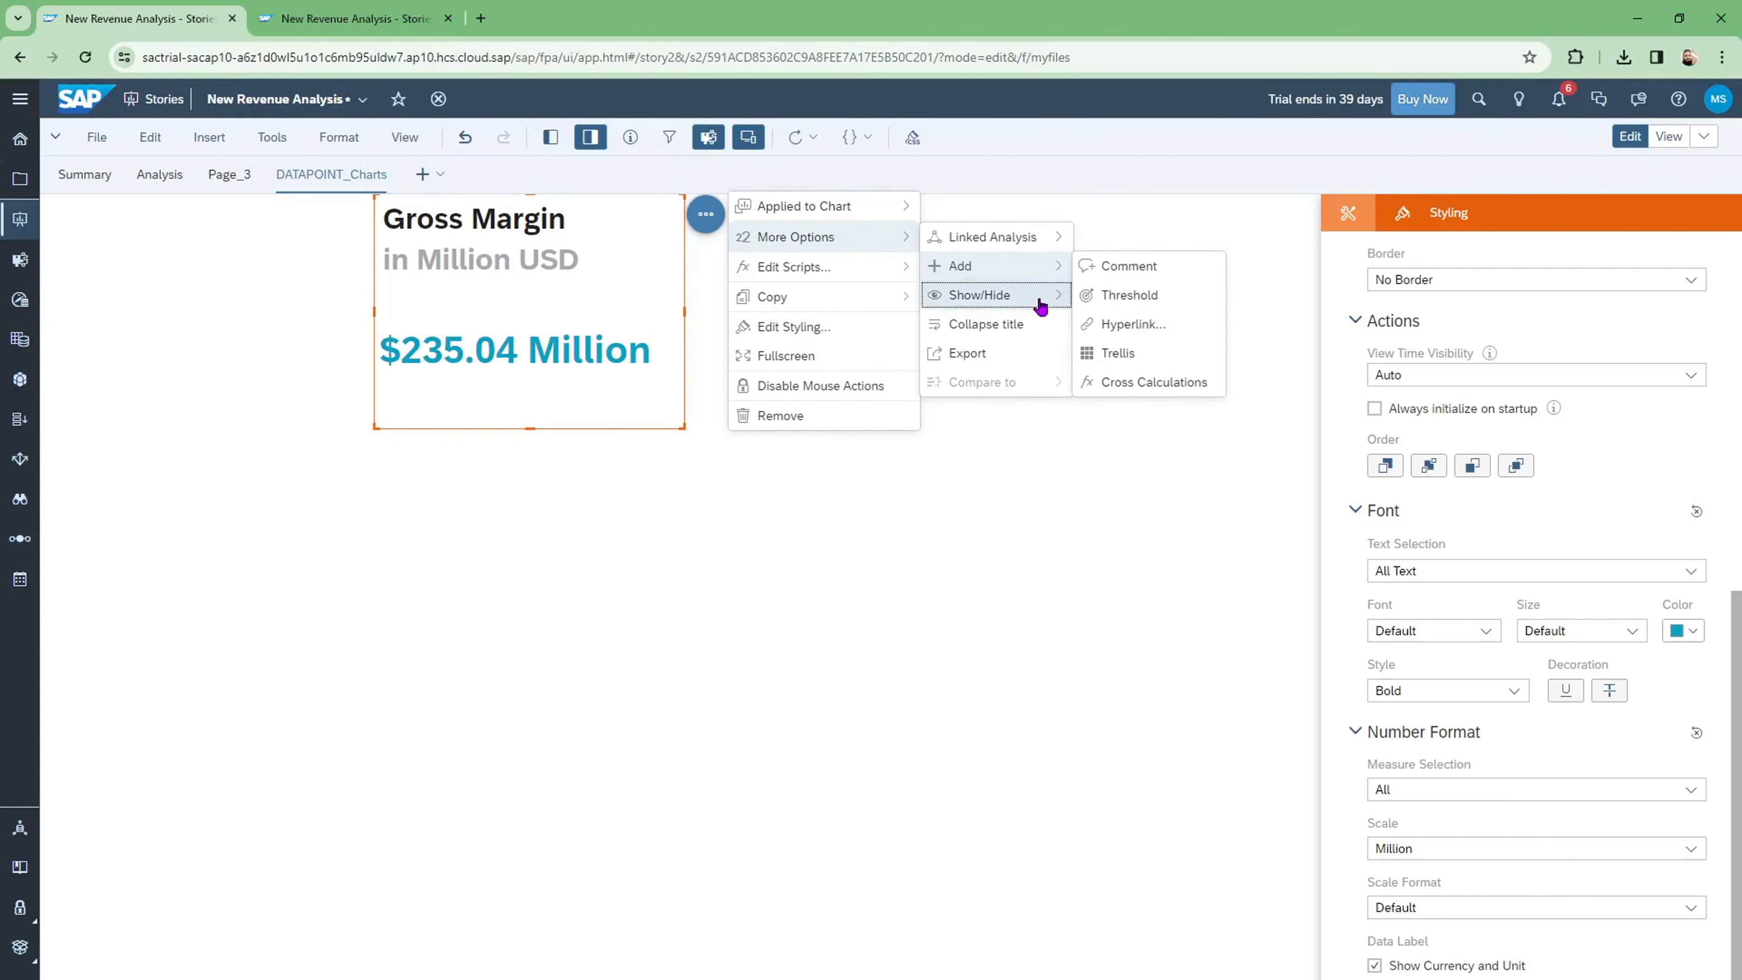
{"action": "mouse_move", "coordinate": [1036, 298]}
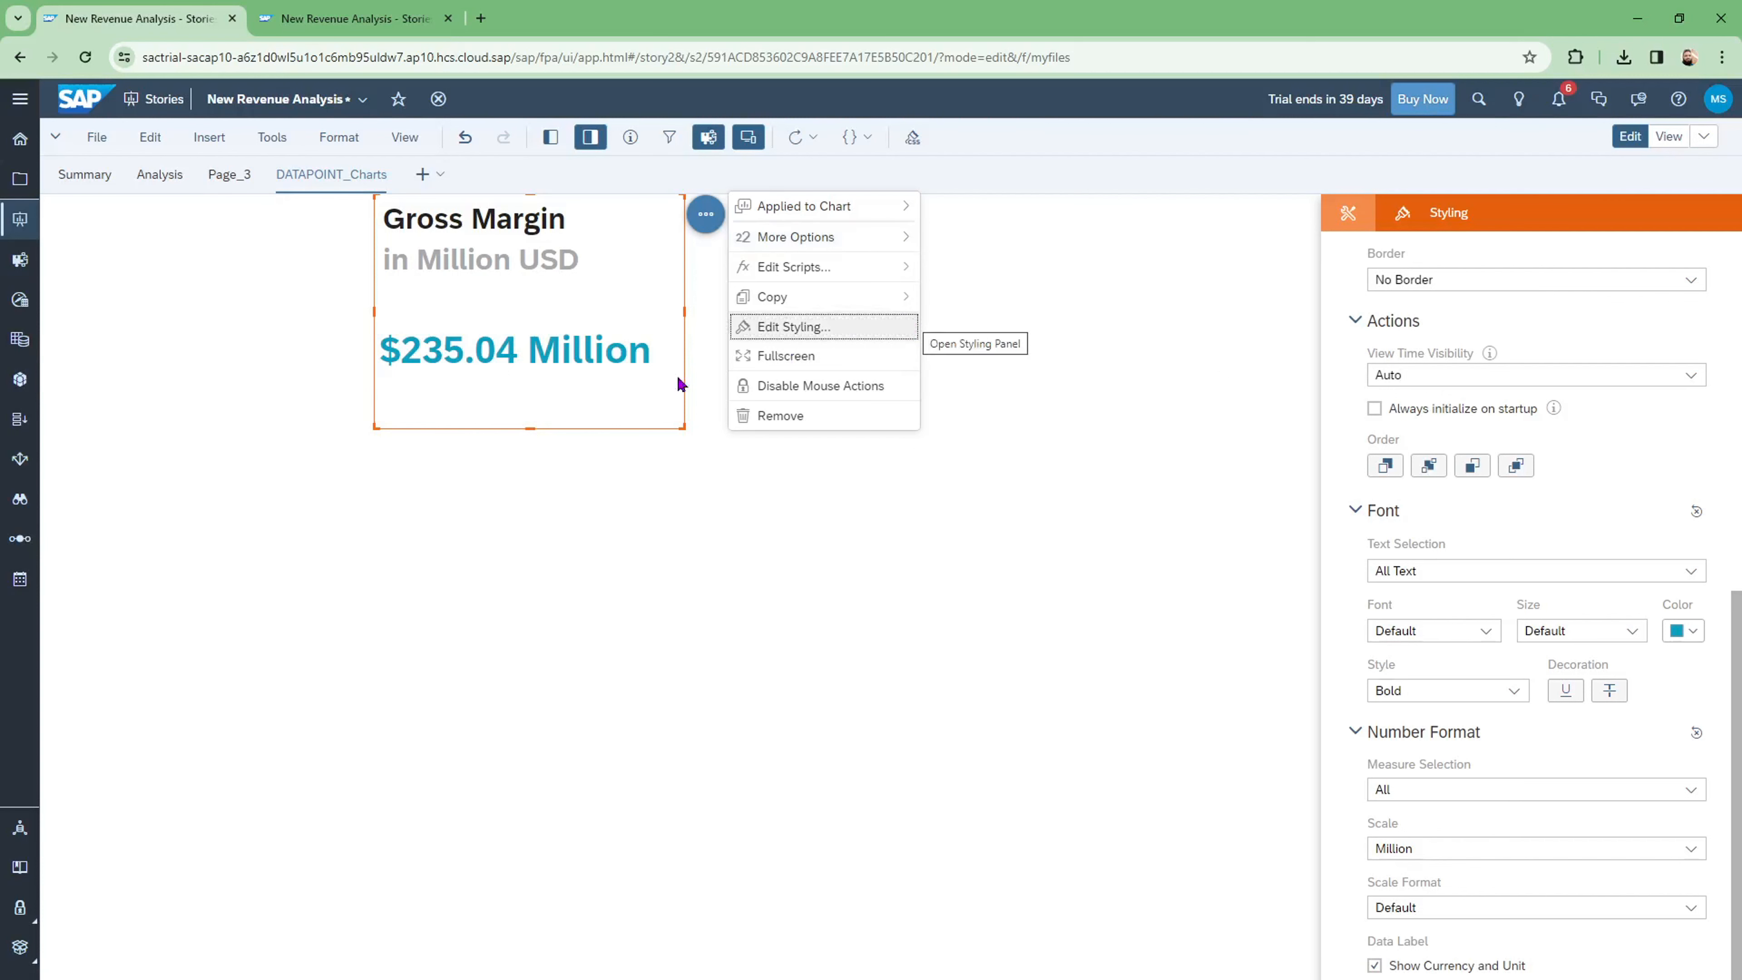
Step: Shrink the Gross Margin chart to a 236 × 156 px tile and move it left to 311 px
{"action": "left_click", "coordinate": [583, 525]}
{"action": "left_click", "coordinate": [663, 376]}
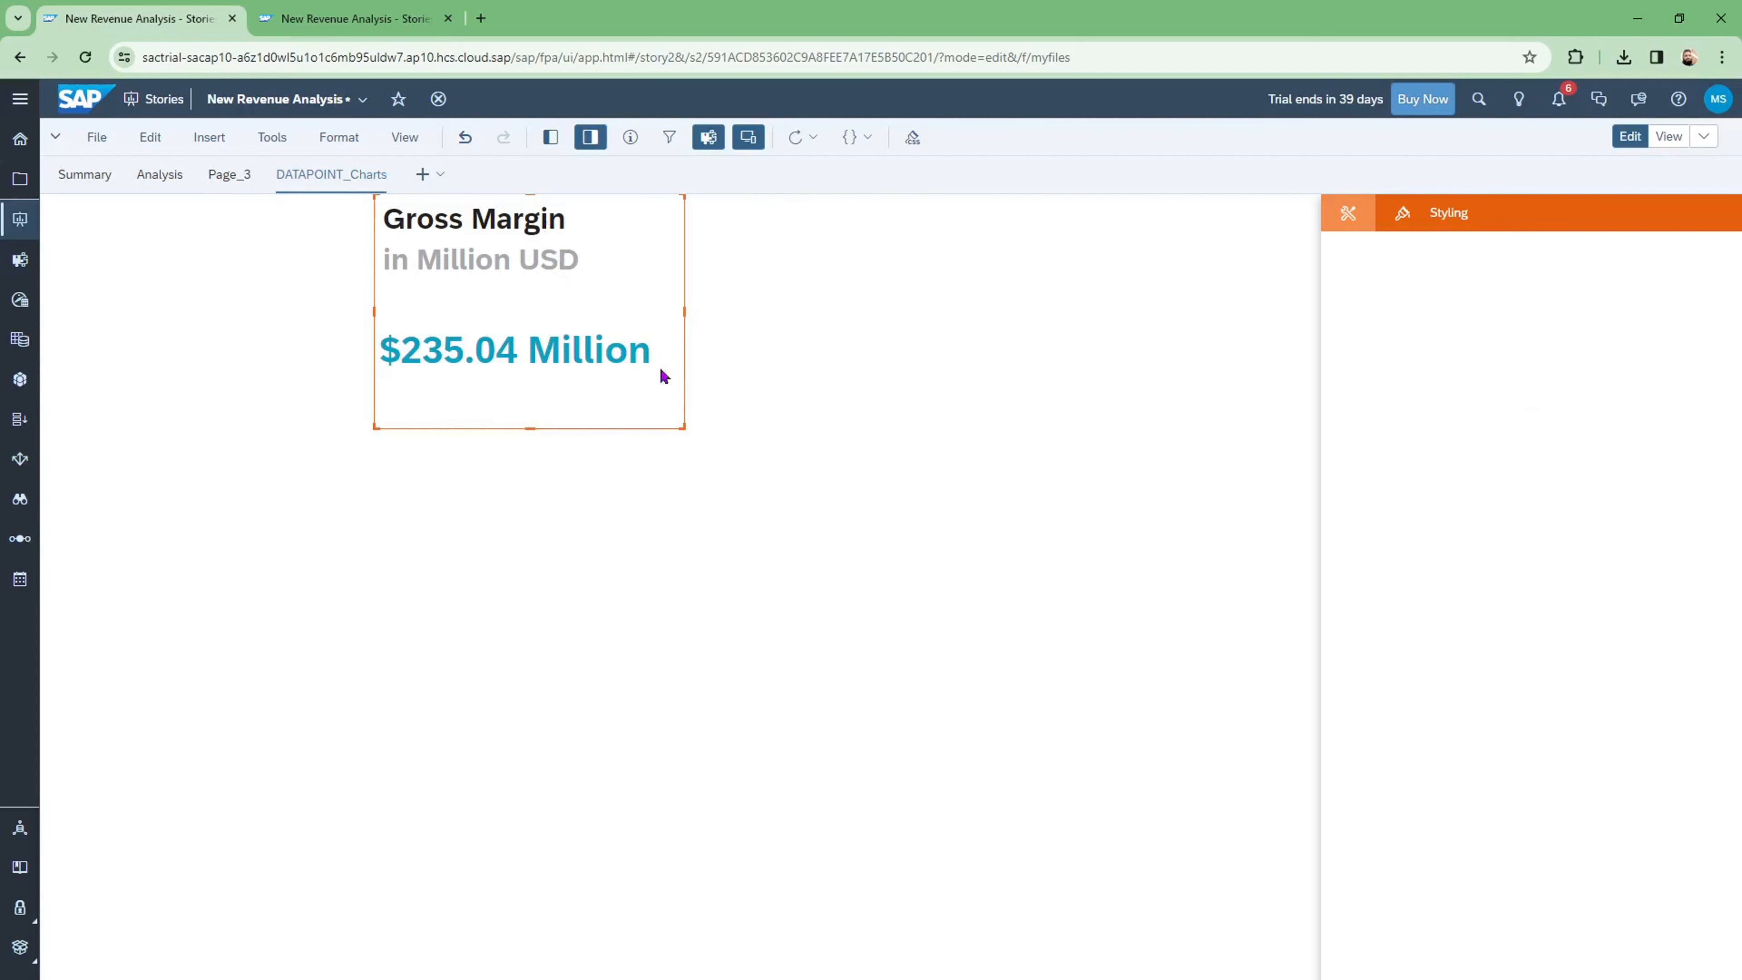
{"action": "left_click_drag", "start_coordinate": [679, 427], "coordinate": [588, 335]}
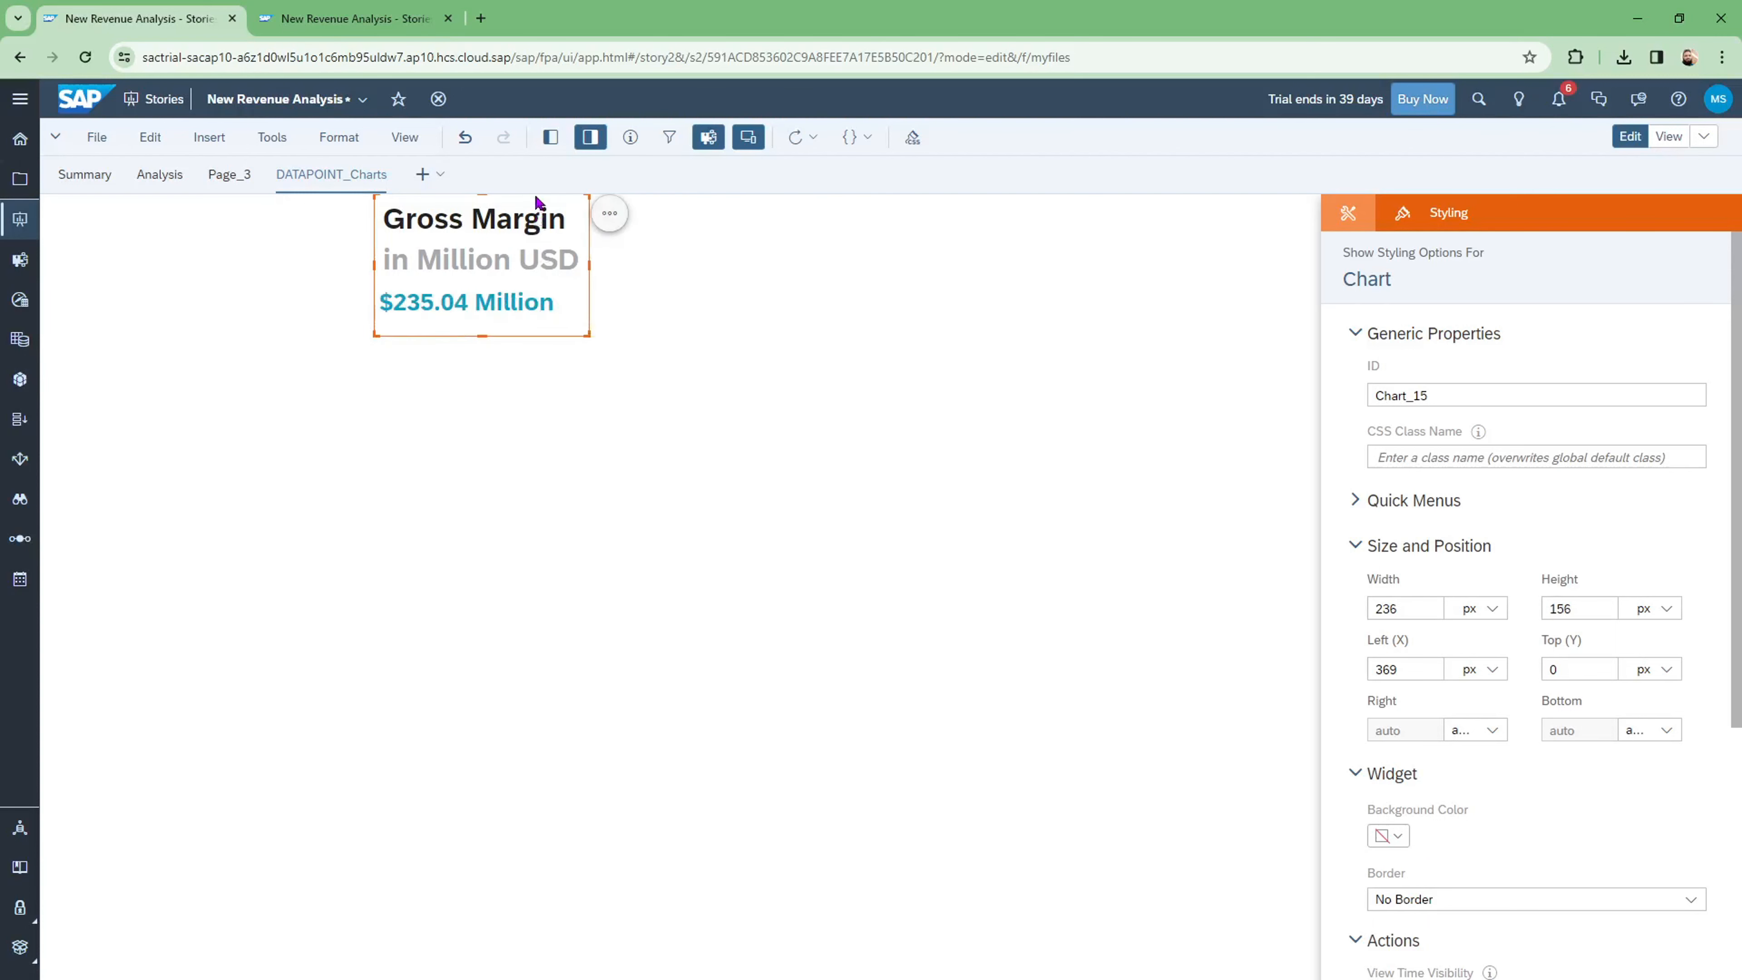
{"action": "left_click_drag", "start_coordinate": [533, 194], "coordinate": [482, 193]}
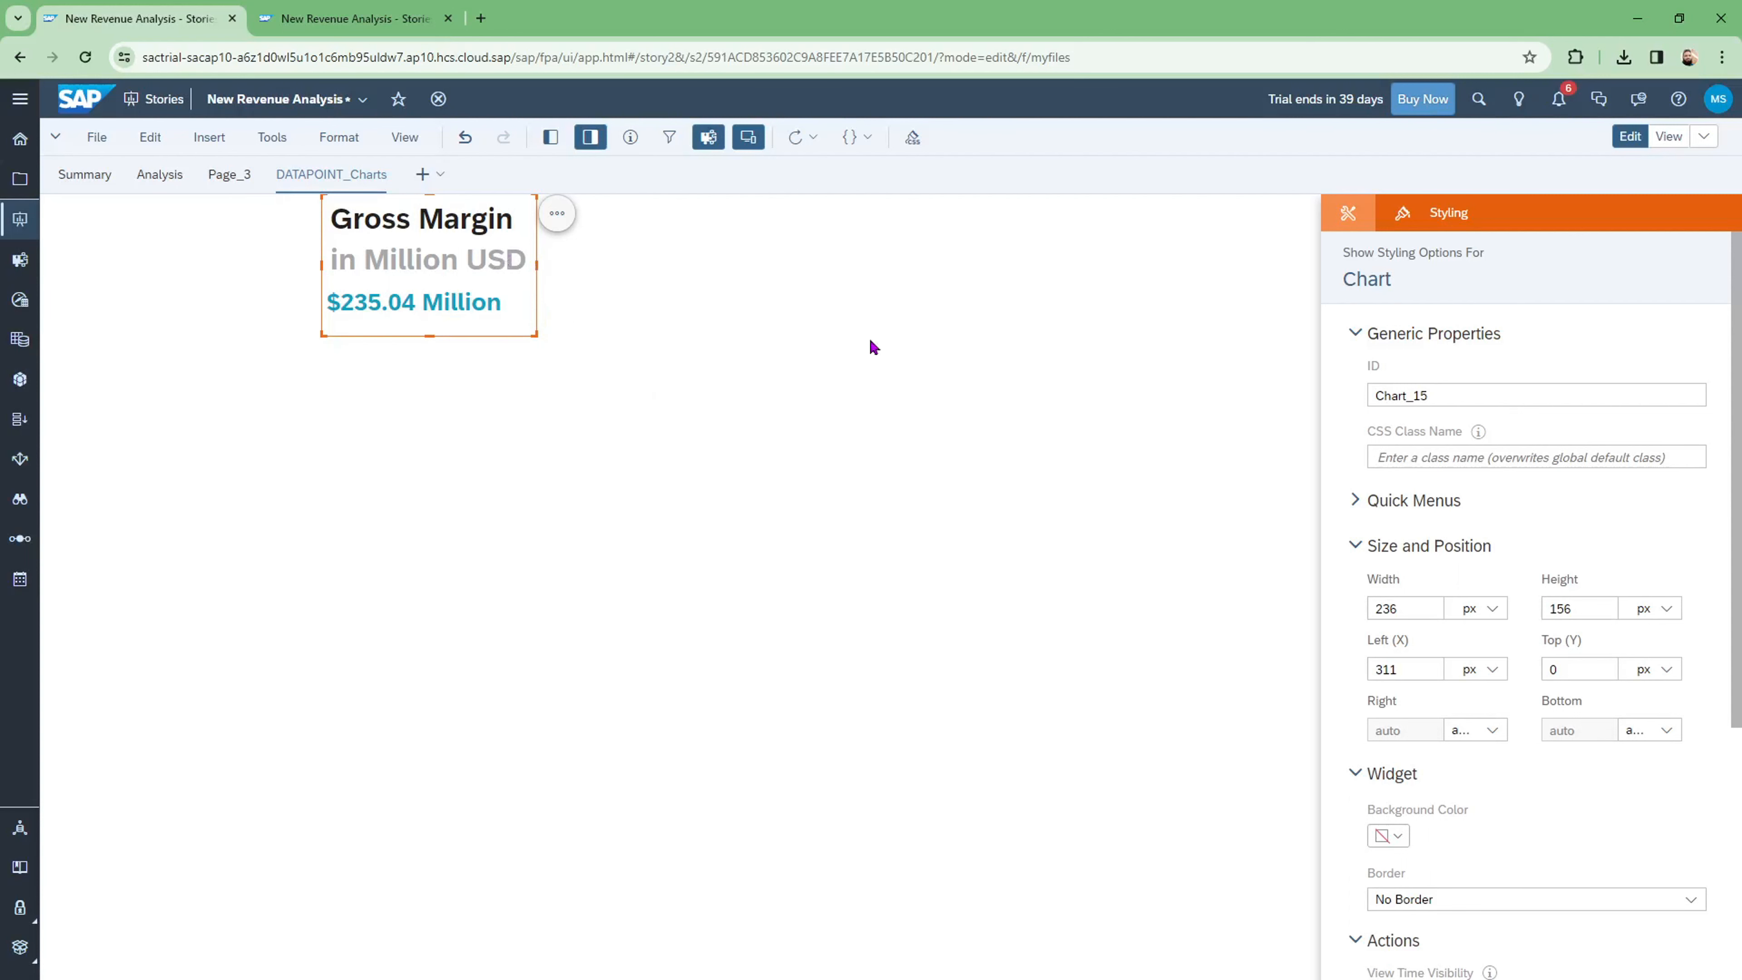
Step: Insert a new empty bar chart onto the page beside the Gross Margin tile
{"action": "left_click", "coordinate": [408, 459]}
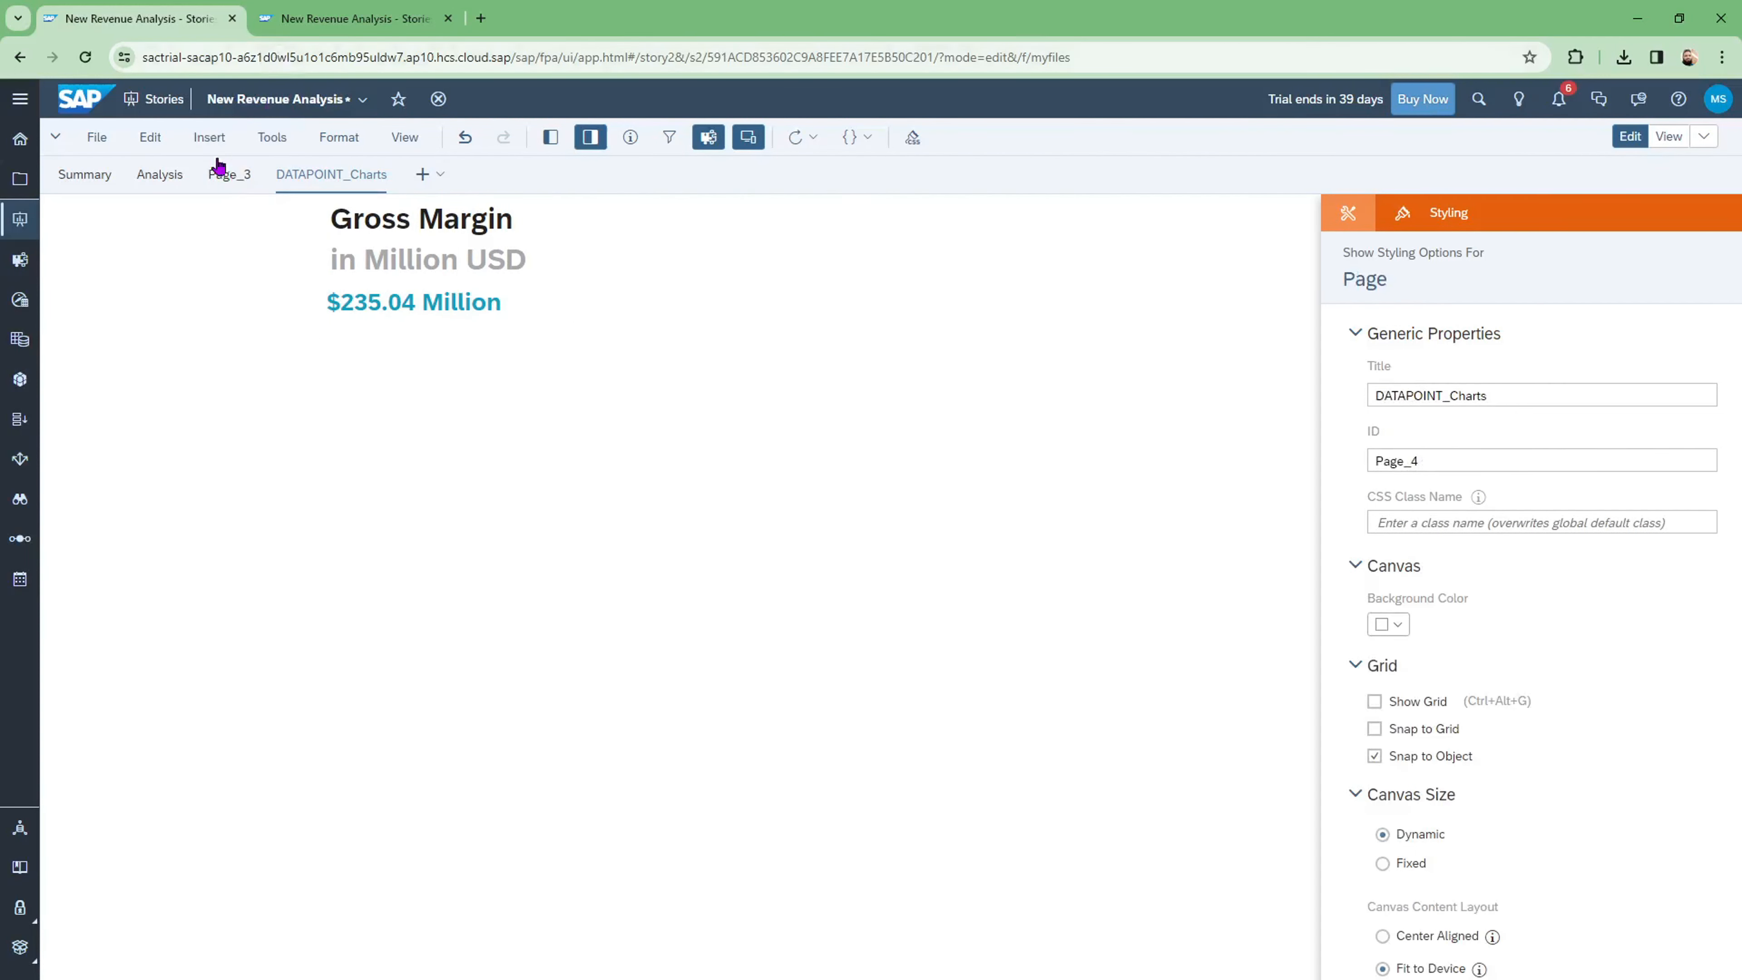
{"action": "left_click", "coordinate": [209, 137]}
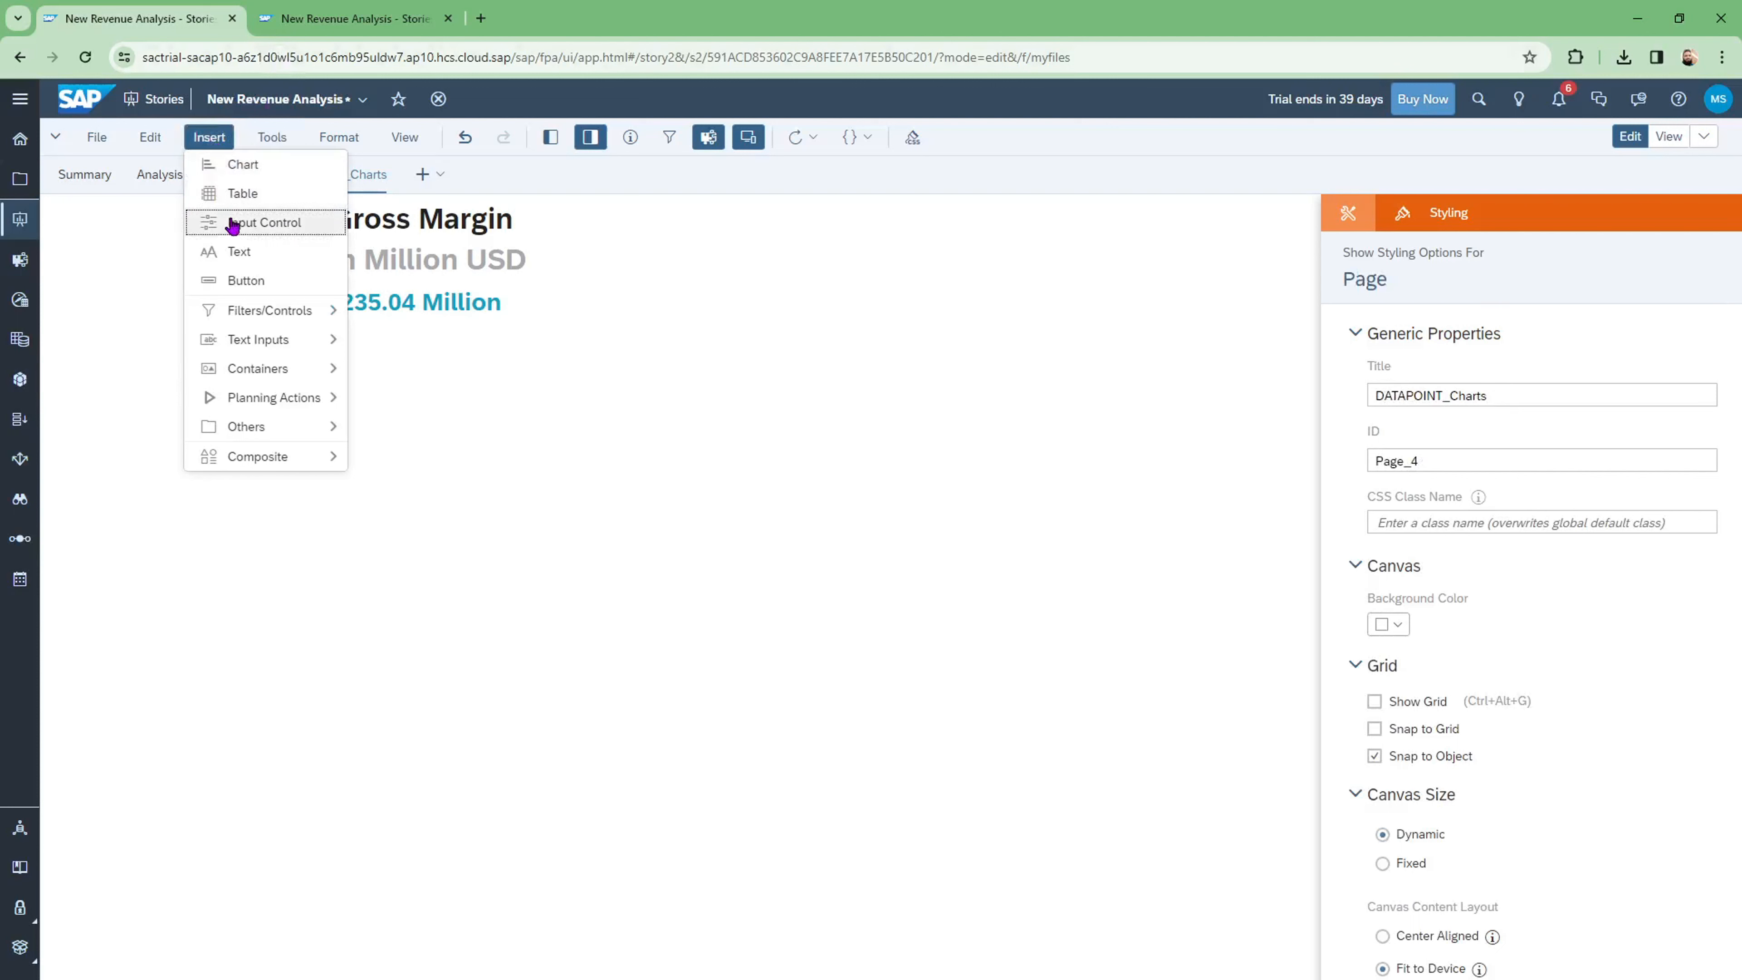
{"action": "left_click", "coordinate": [226, 167]}
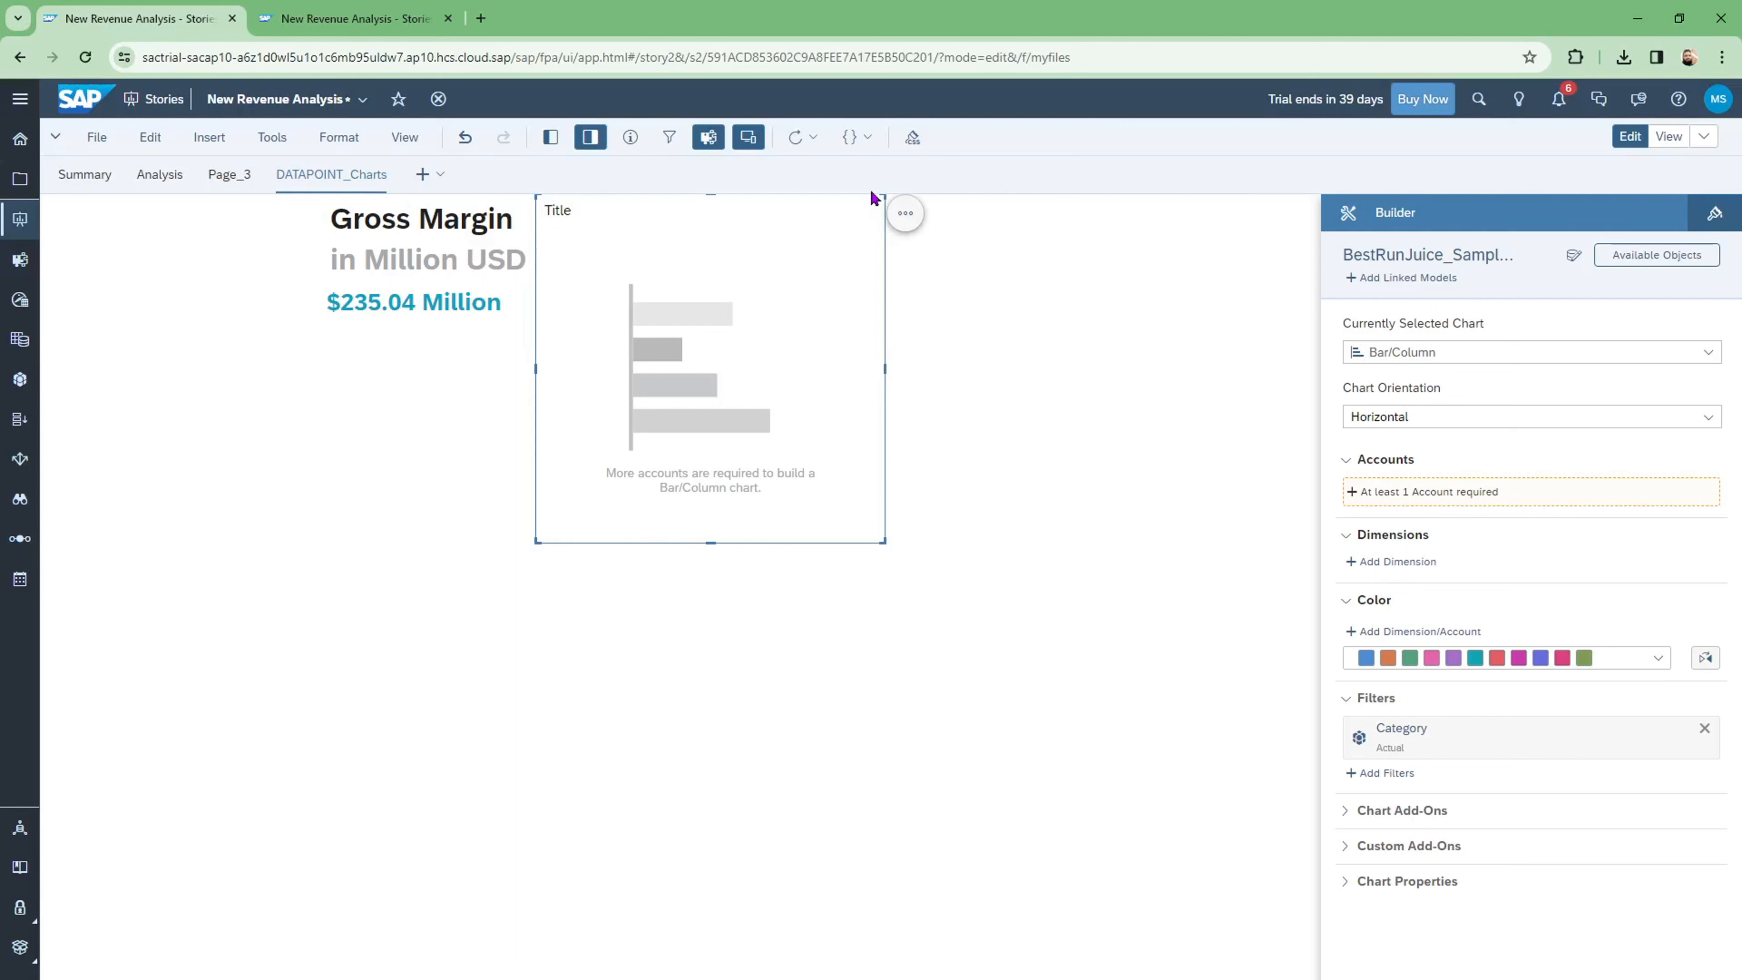
Step: Delete the empty bar chart, duplicate the Gross Margin chart and place the copy below it
{"action": "key", "text": "Delete"}
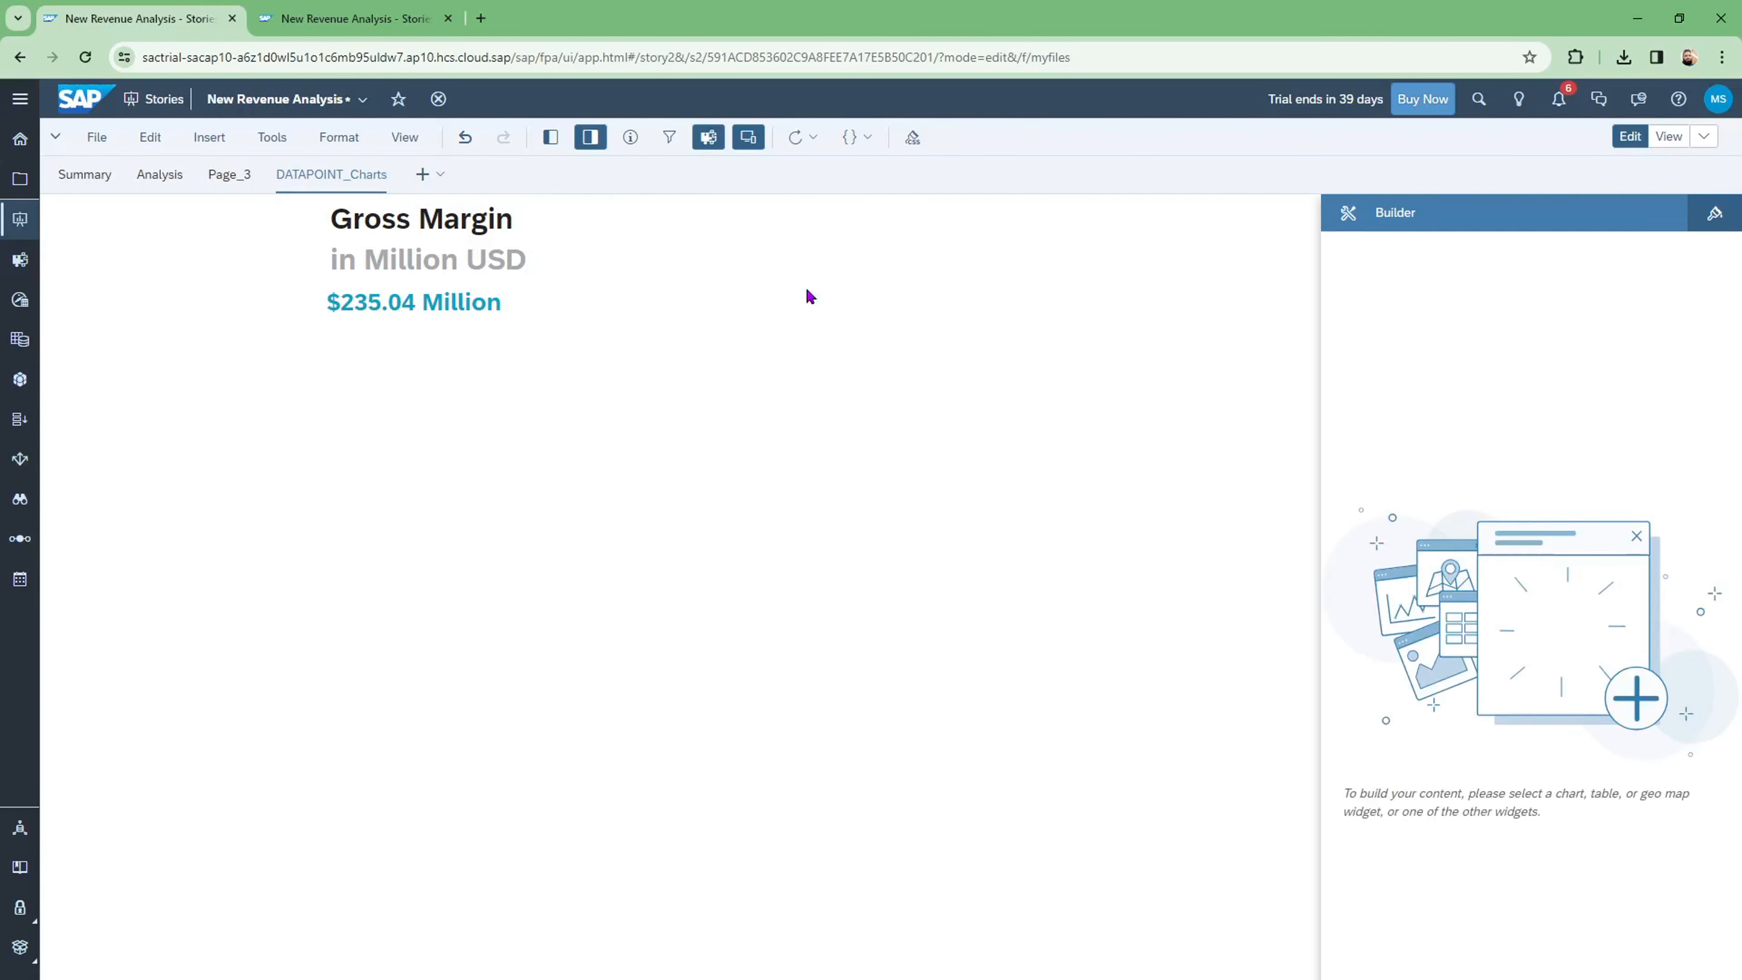
{"action": "left_click", "coordinate": [420, 260]}
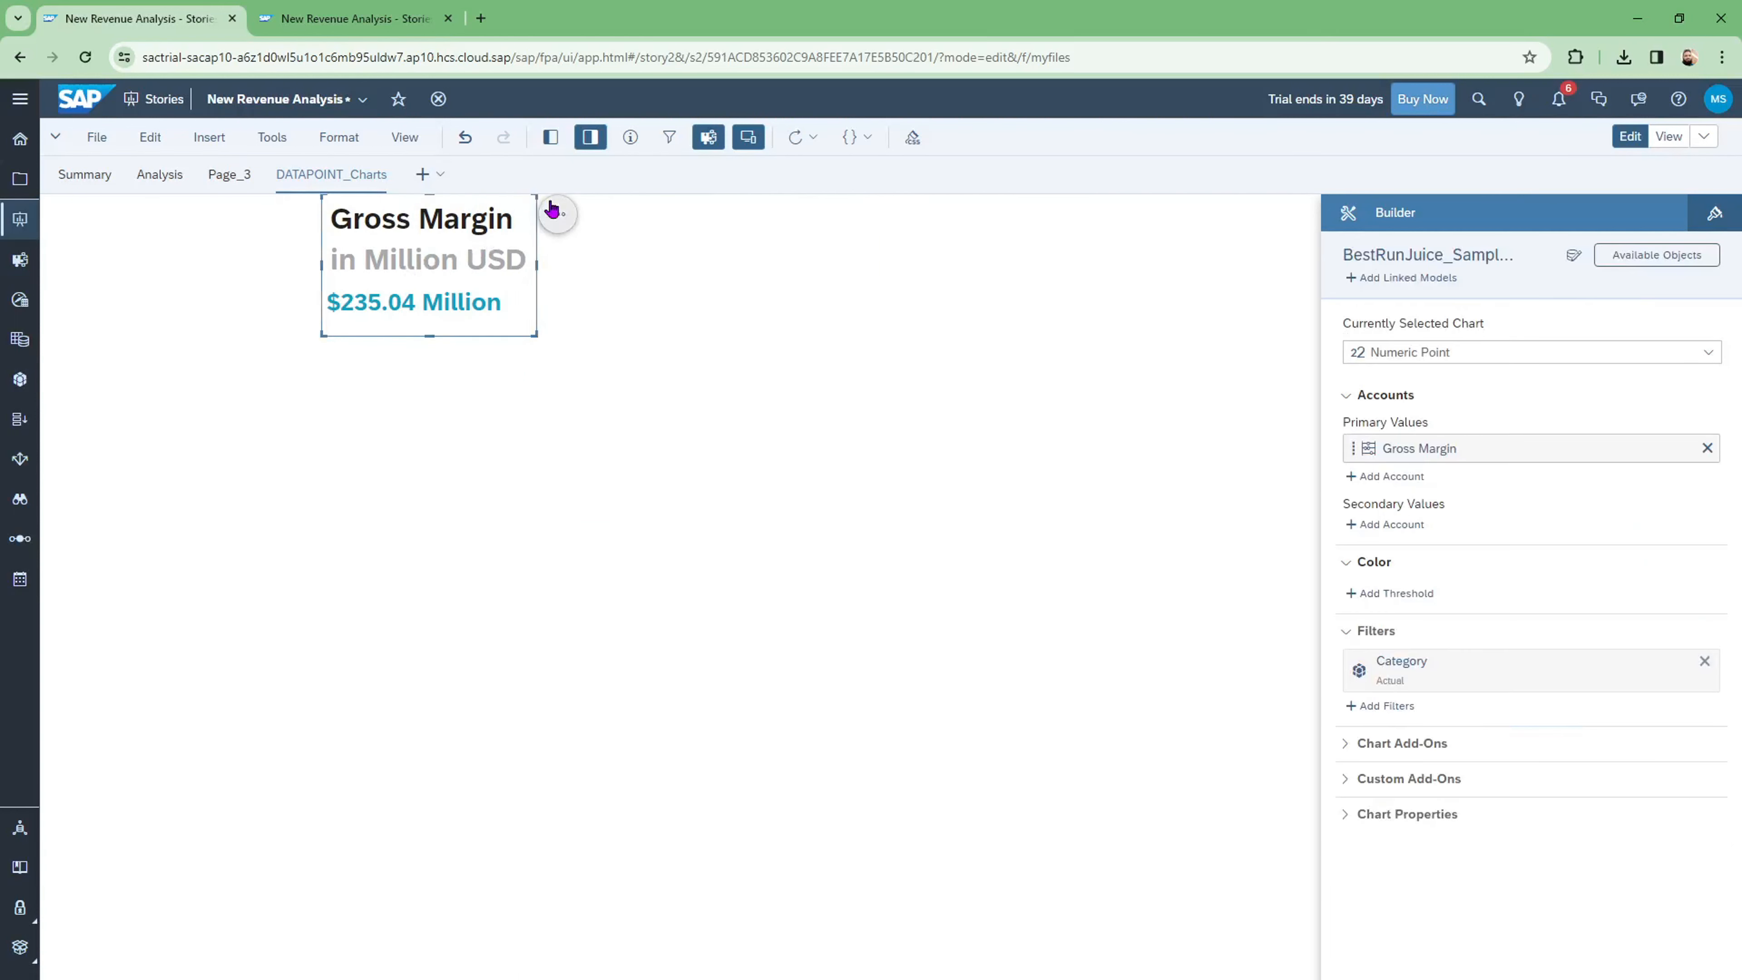
{"action": "left_click", "coordinate": [558, 215]}
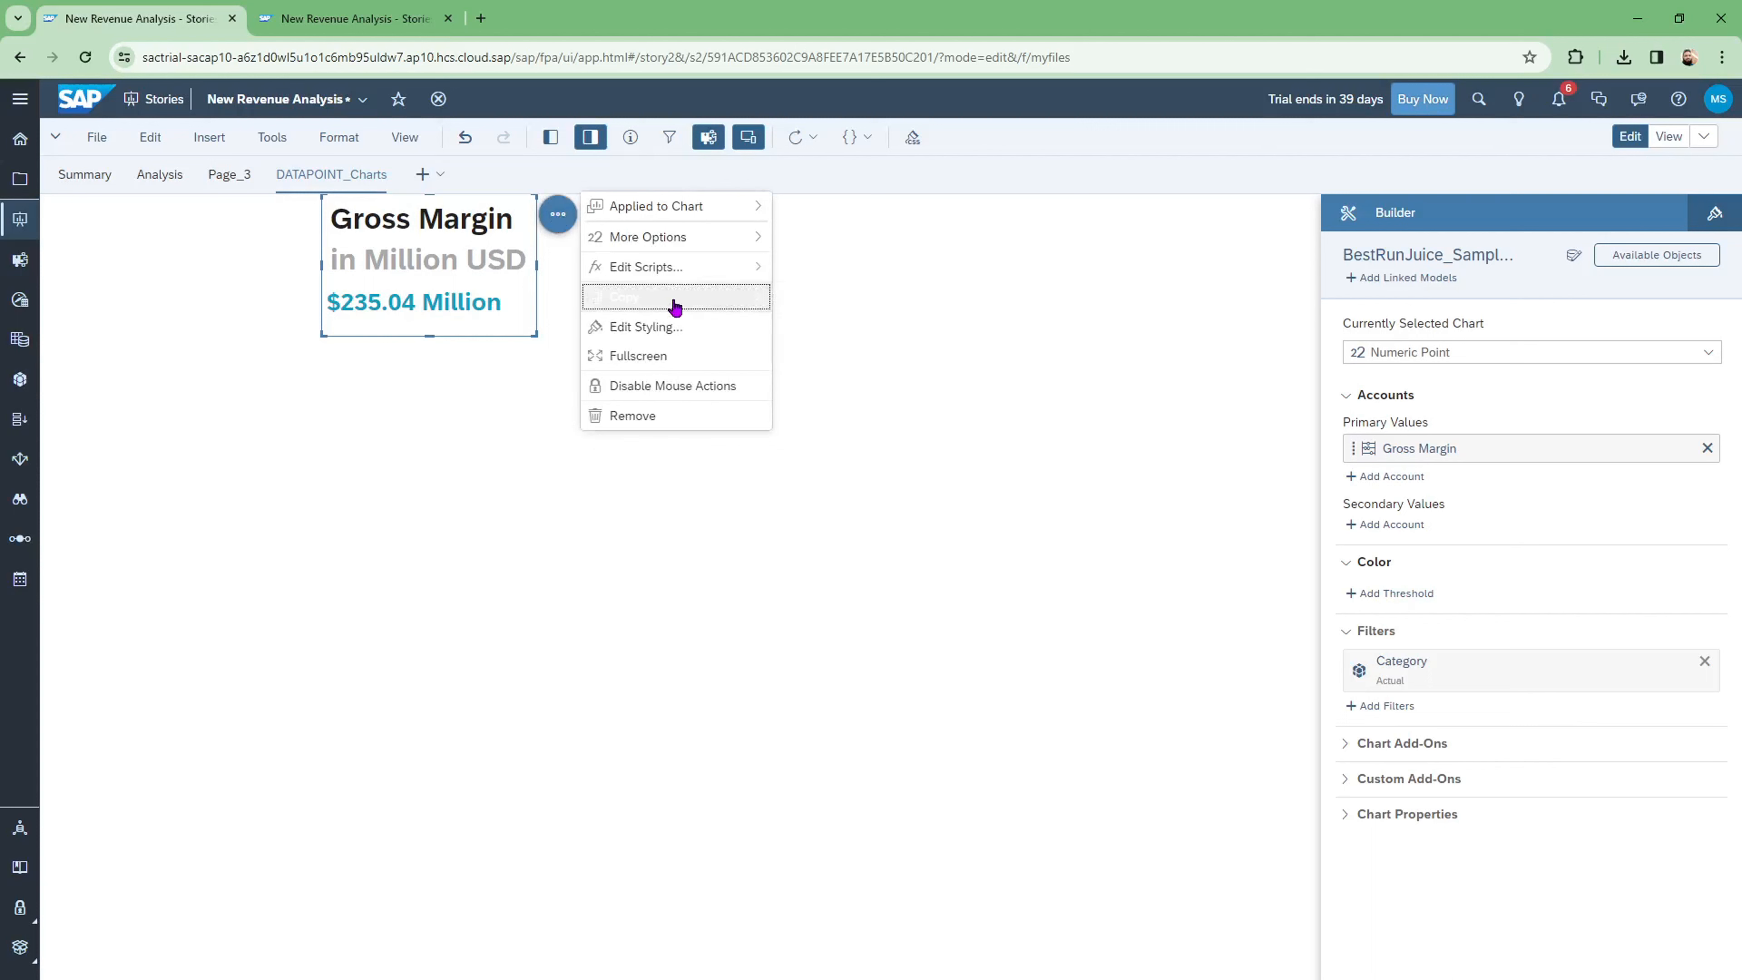
{"action": "mouse_move", "coordinate": [672, 303]}
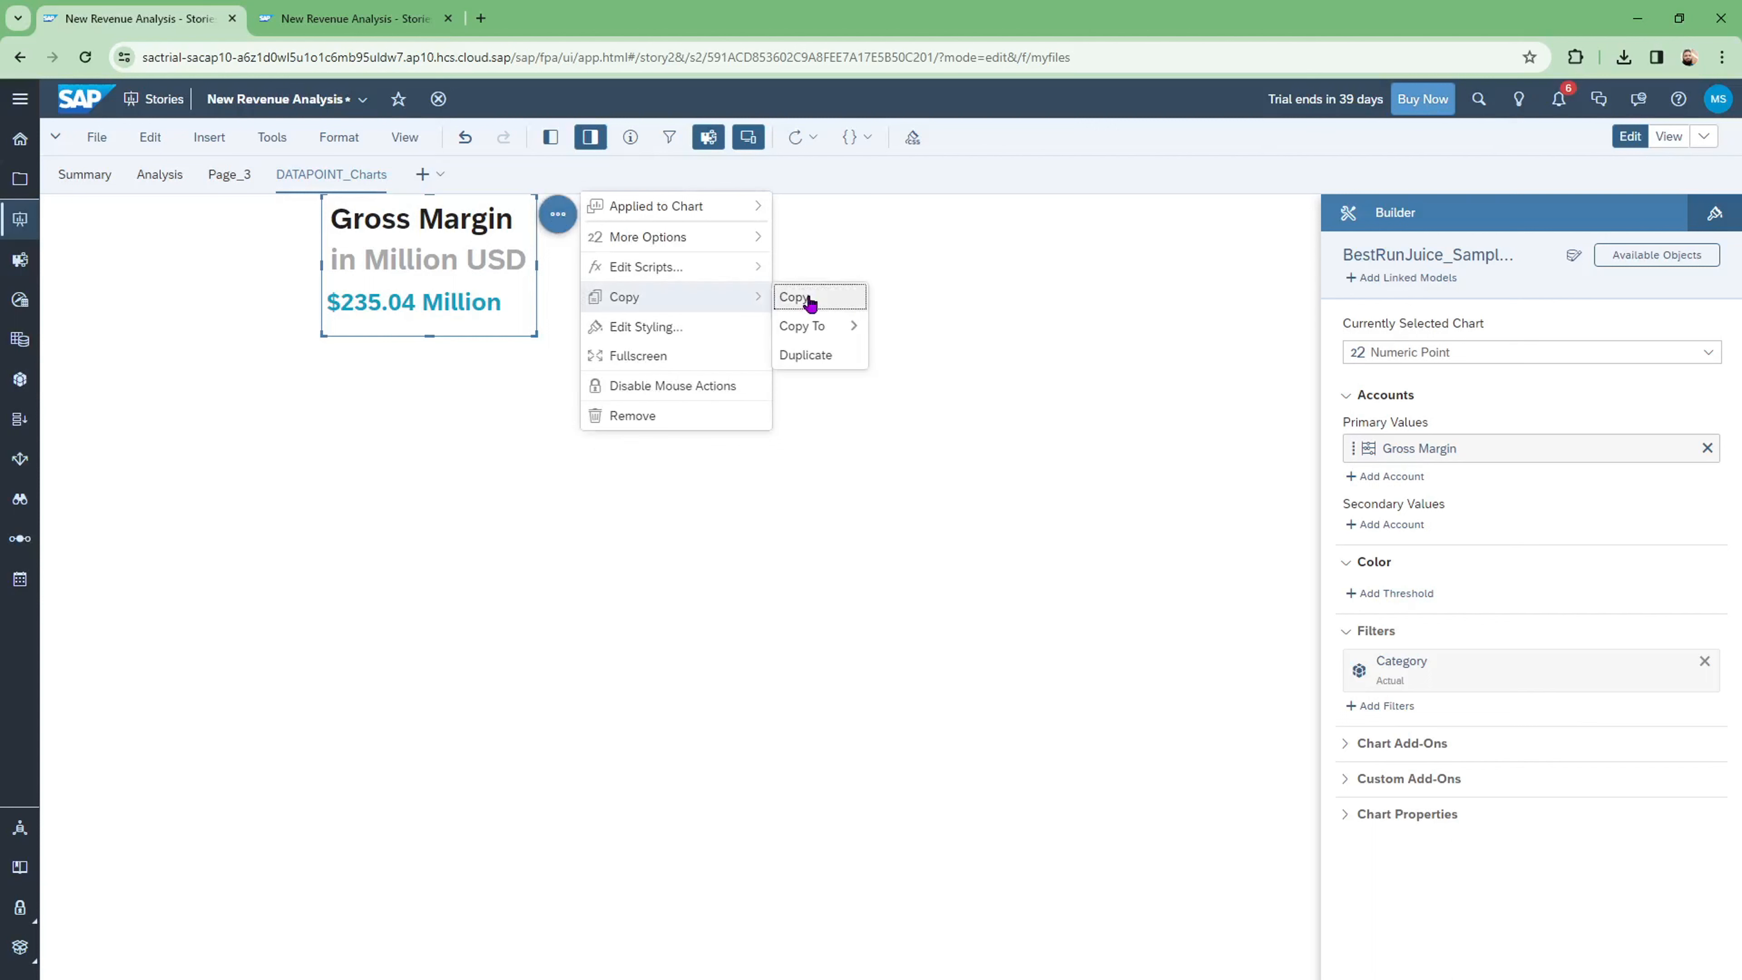
{"action": "left_click", "coordinate": [822, 362]}
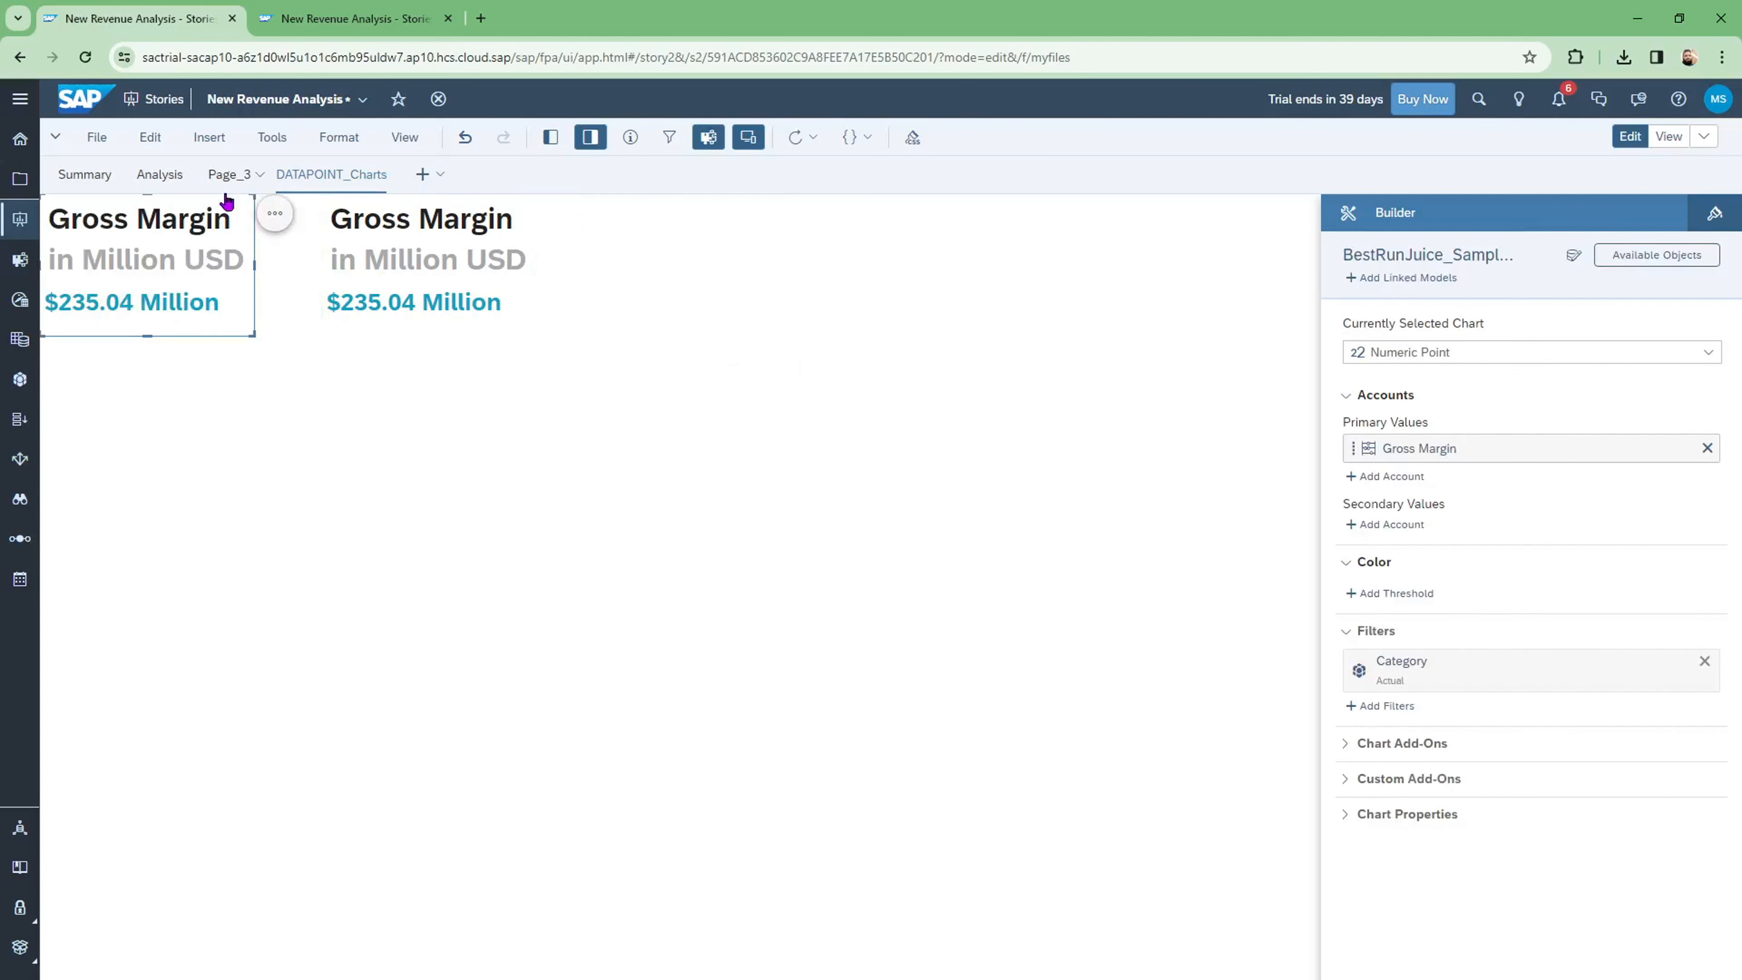
{"action": "left_click_drag", "start_coordinate": [225, 197], "coordinate": [510, 351]}
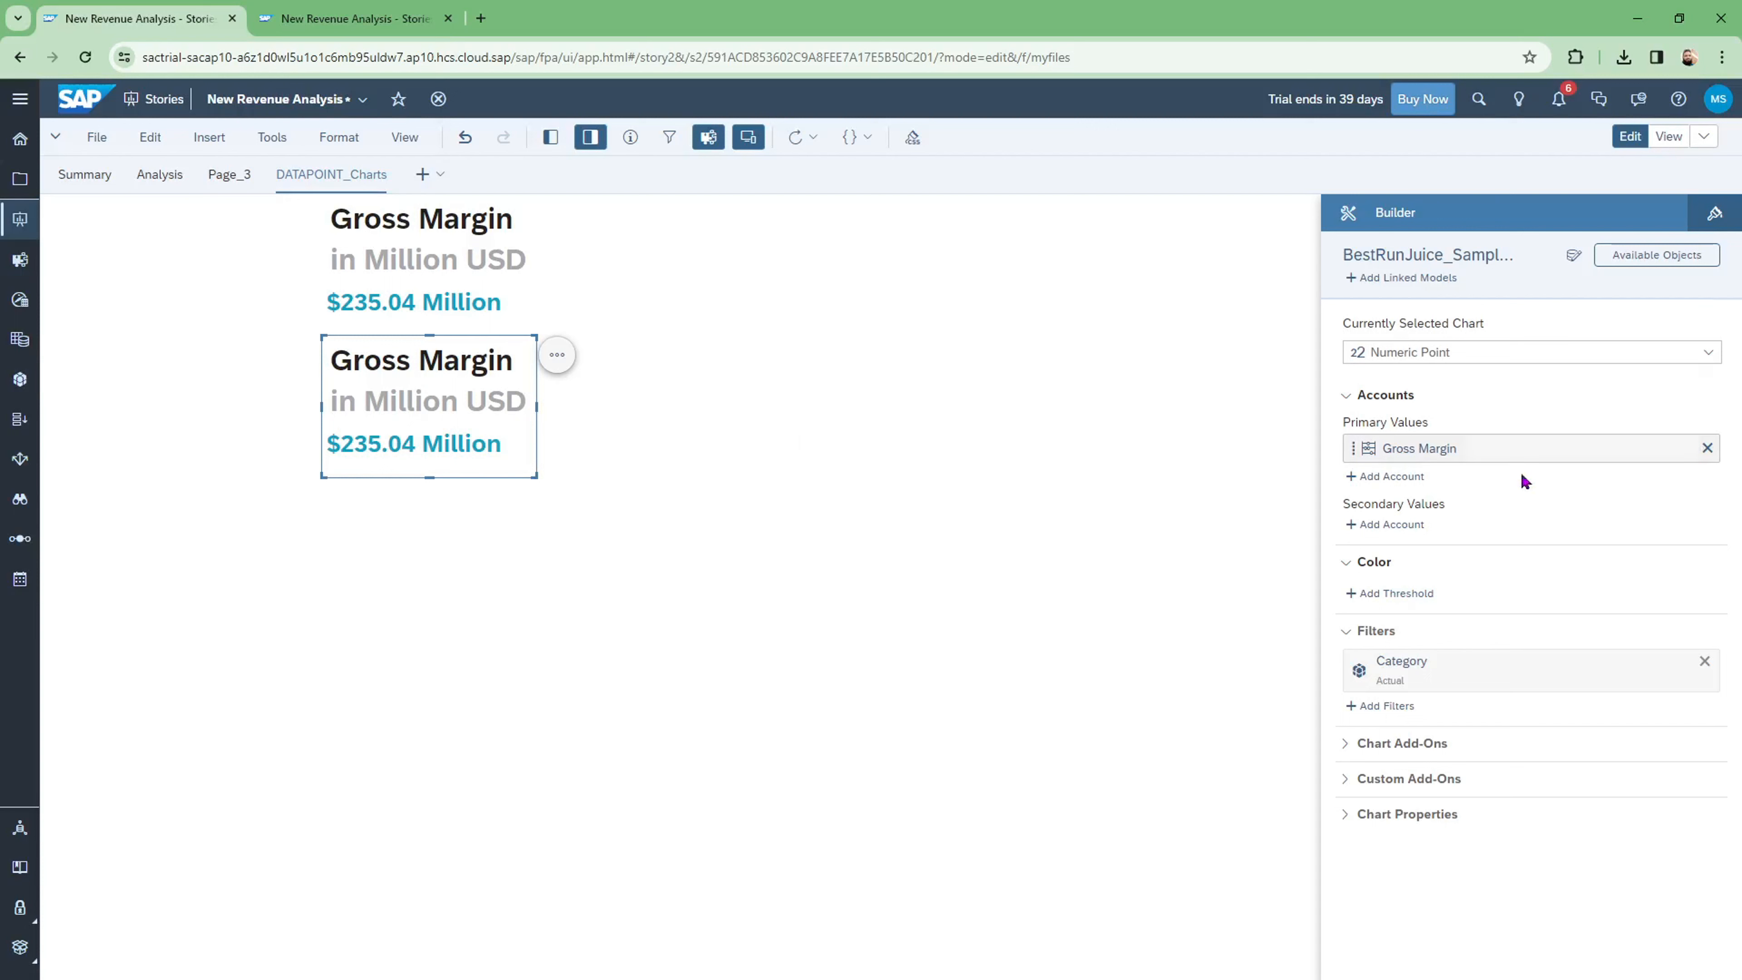
Step: Replace Gross Margin with Net_revenue as the copied chart's primary value, reading $825.98 Million
{"action": "left_click", "coordinate": [1707, 449]}
{"action": "left_click", "coordinate": [1406, 450]}
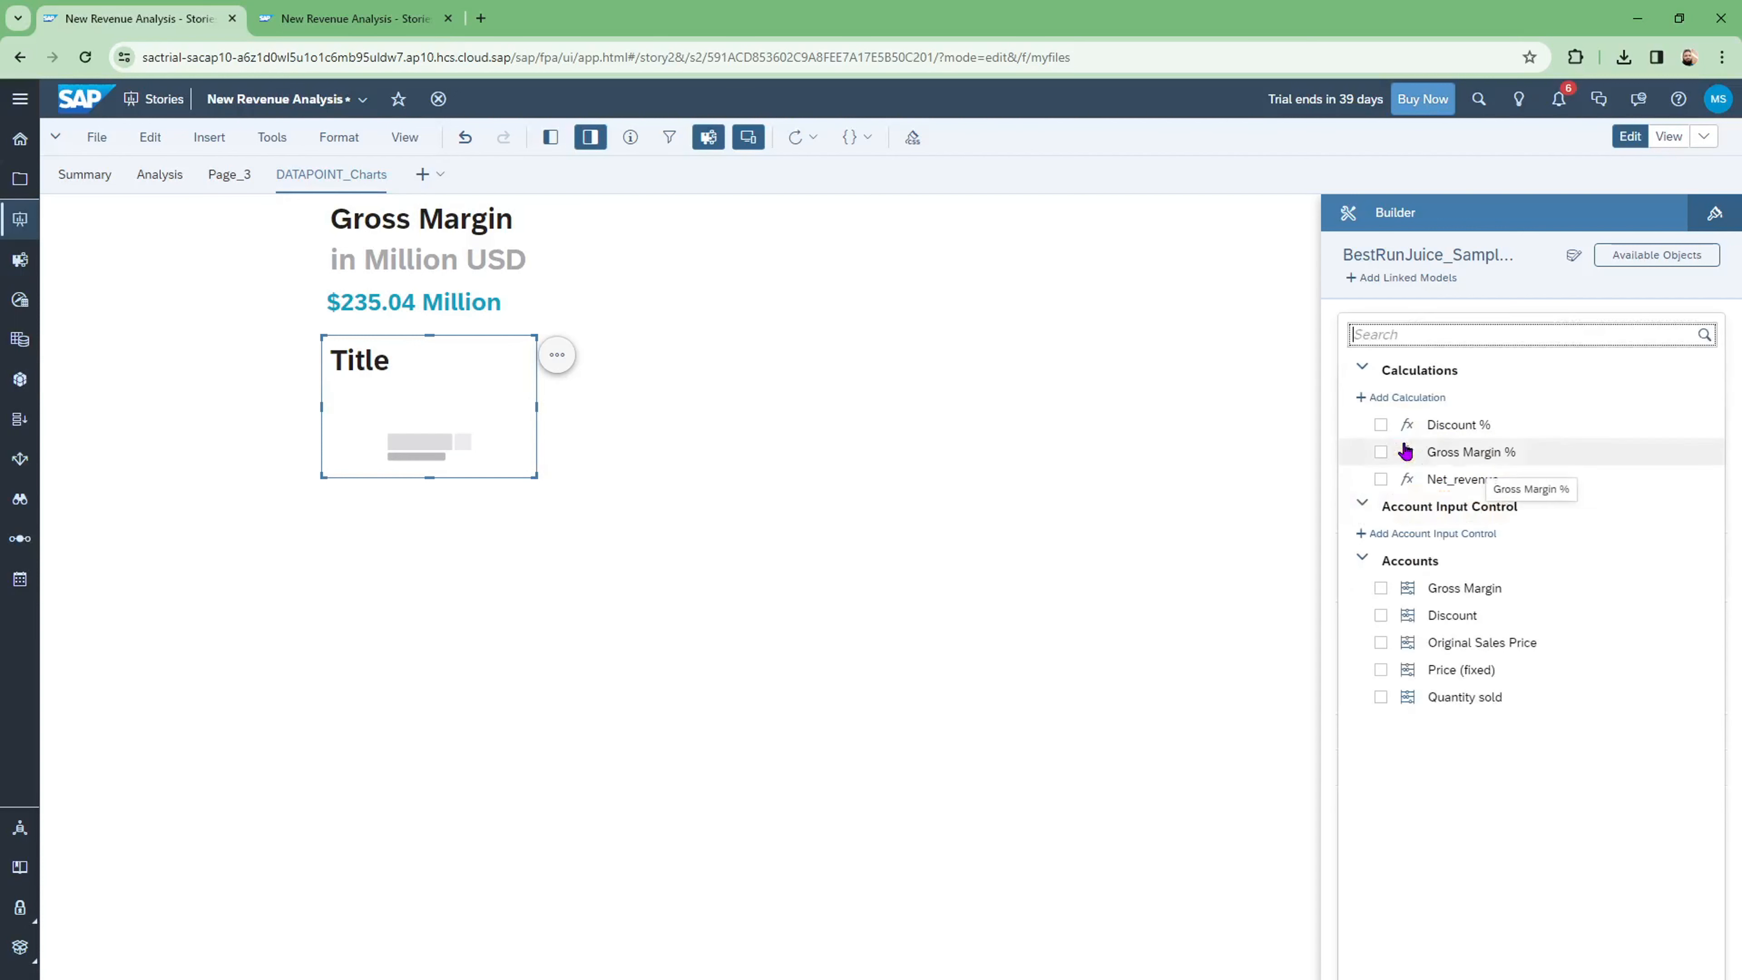
{"action": "left_click", "coordinate": [1381, 479]}
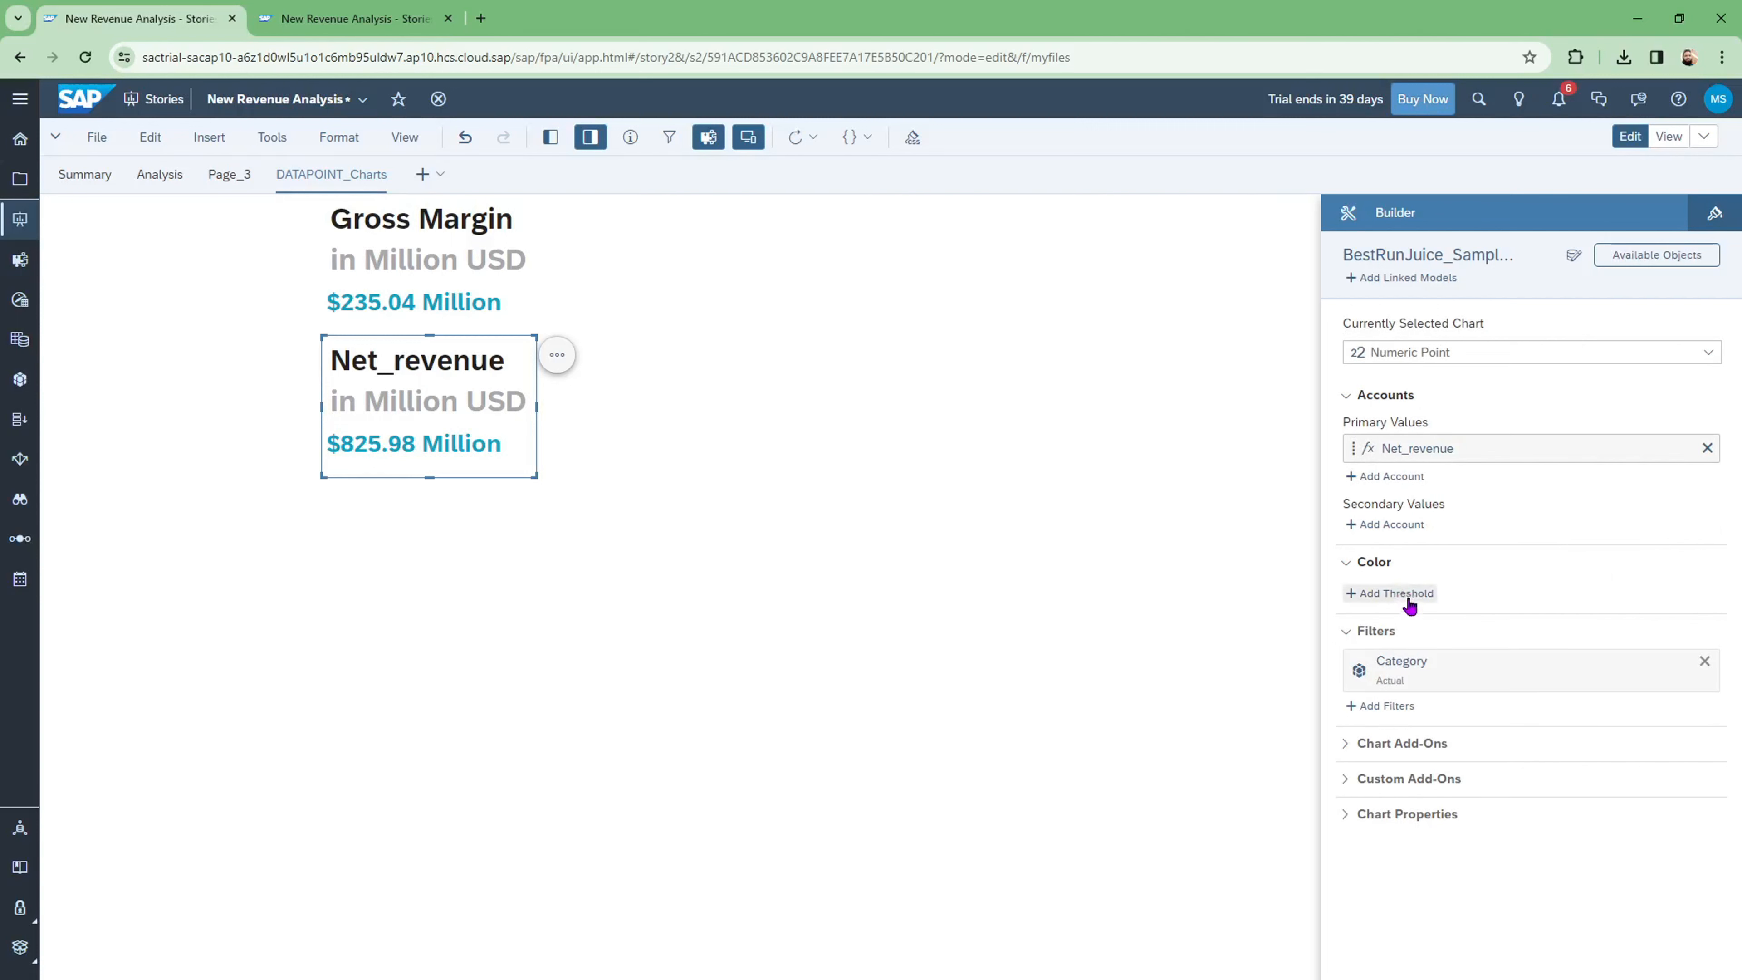
Step: Set the Net_revenue chart's font colour to orange, then switch it to the blue swatch
{"action": "left_click", "coordinate": [1709, 221]}
{"action": "scroll", "coordinate": [1583, 851], "scroll_direction": "down", "scroll_amount": 8}
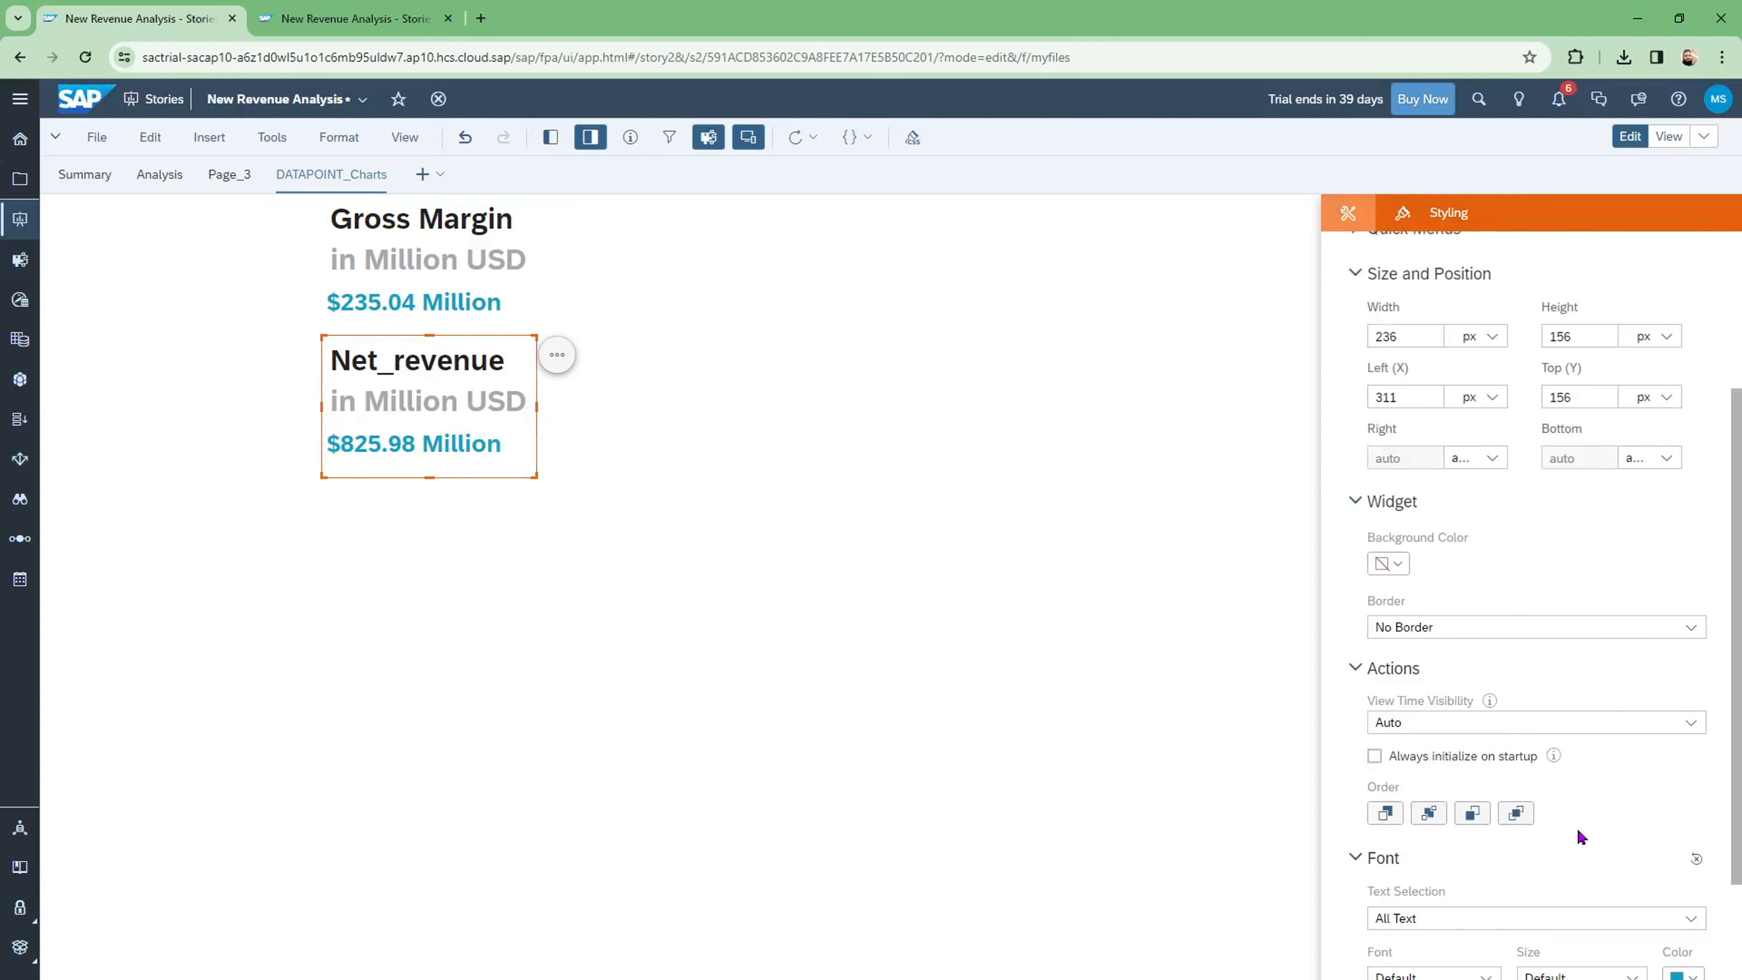
{"action": "left_click", "coordinate": [1683, 708]}
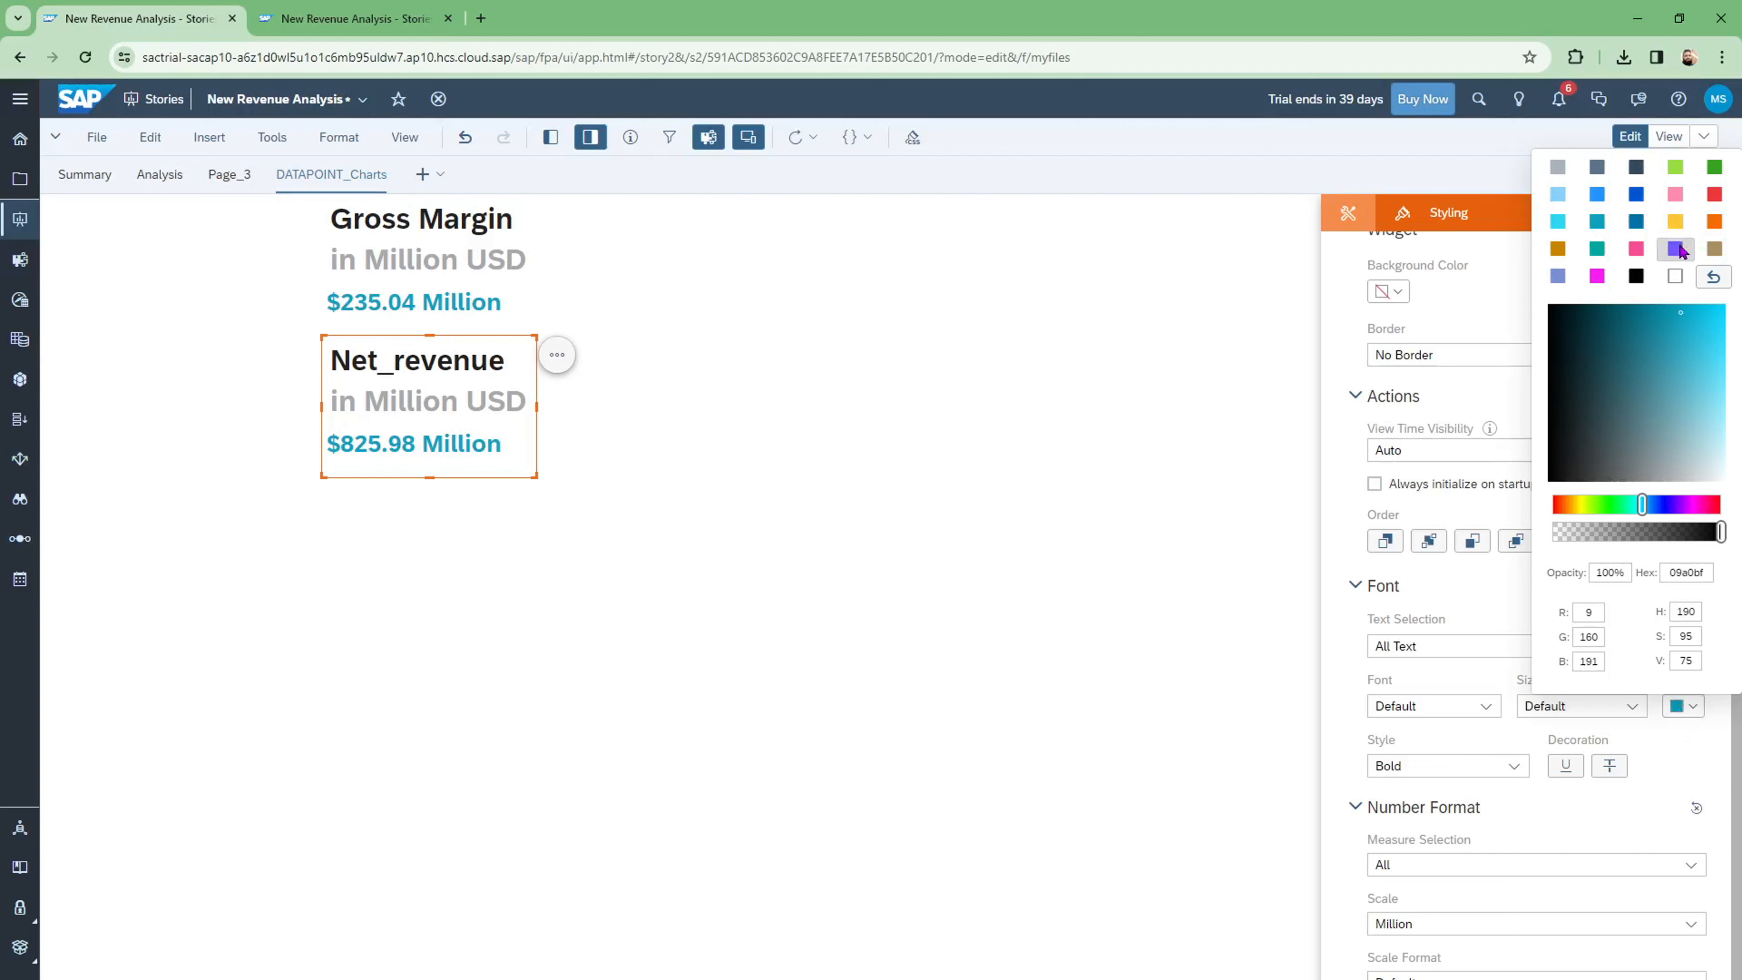
{"action": "left_click", "coordinate": [1715, 221]}
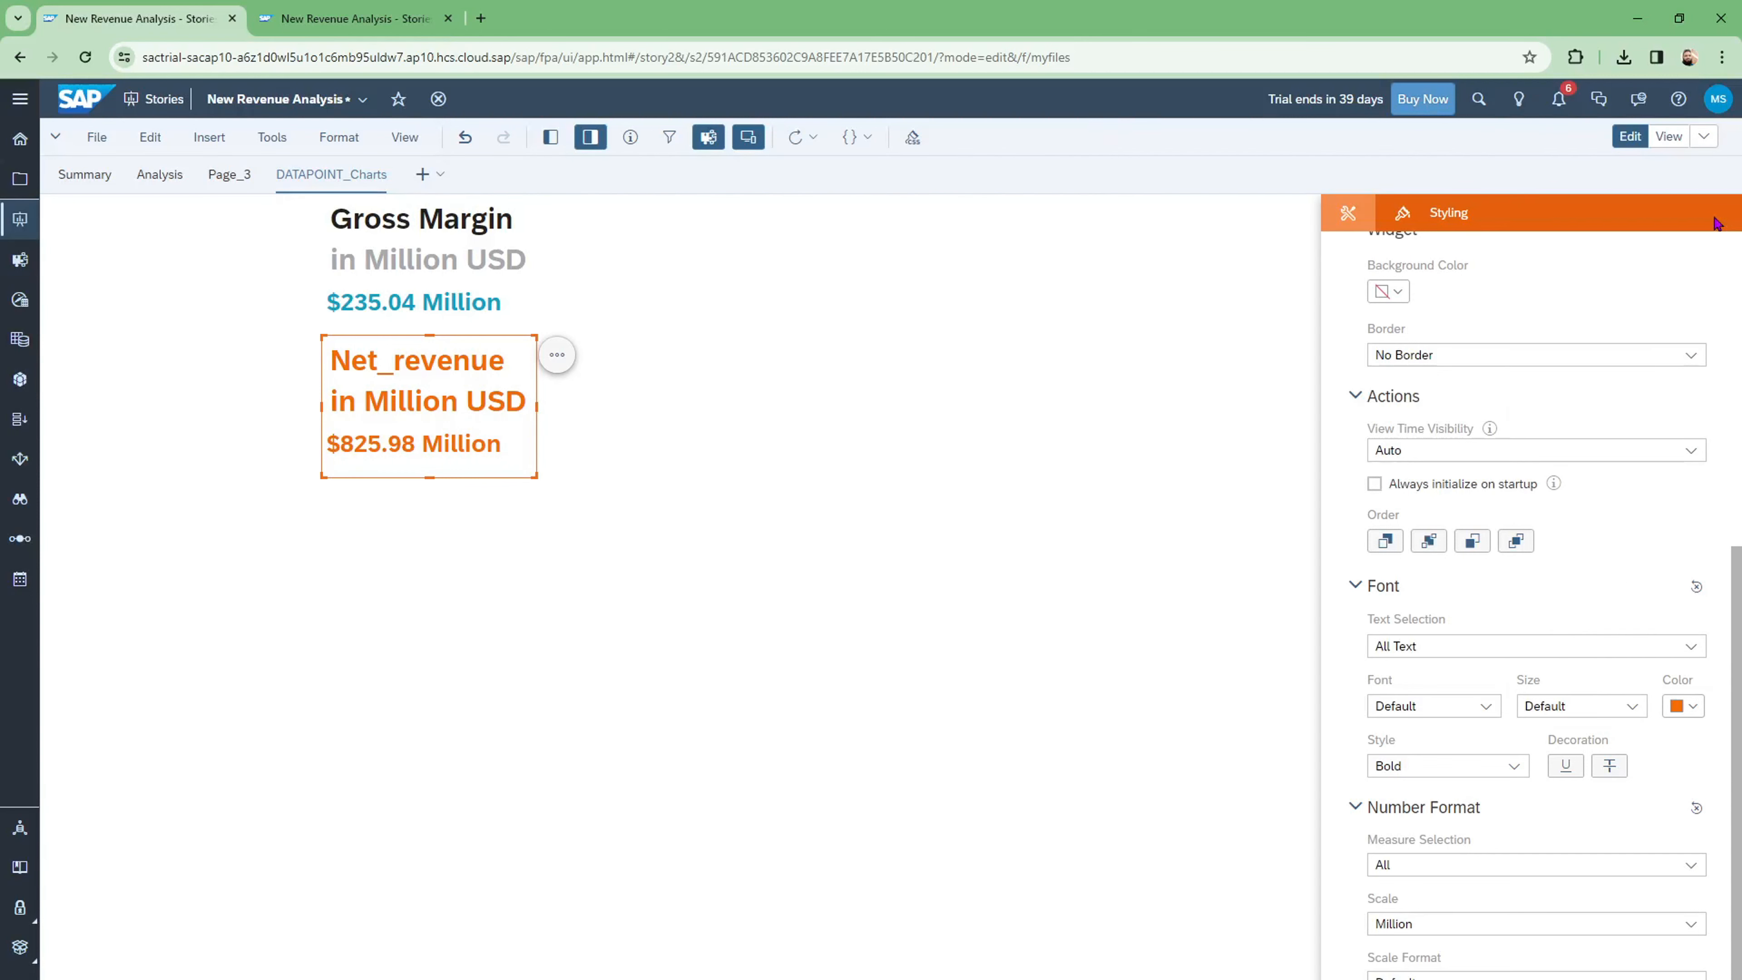
{"action": "left_click", "coordinate": [1699, 711]}
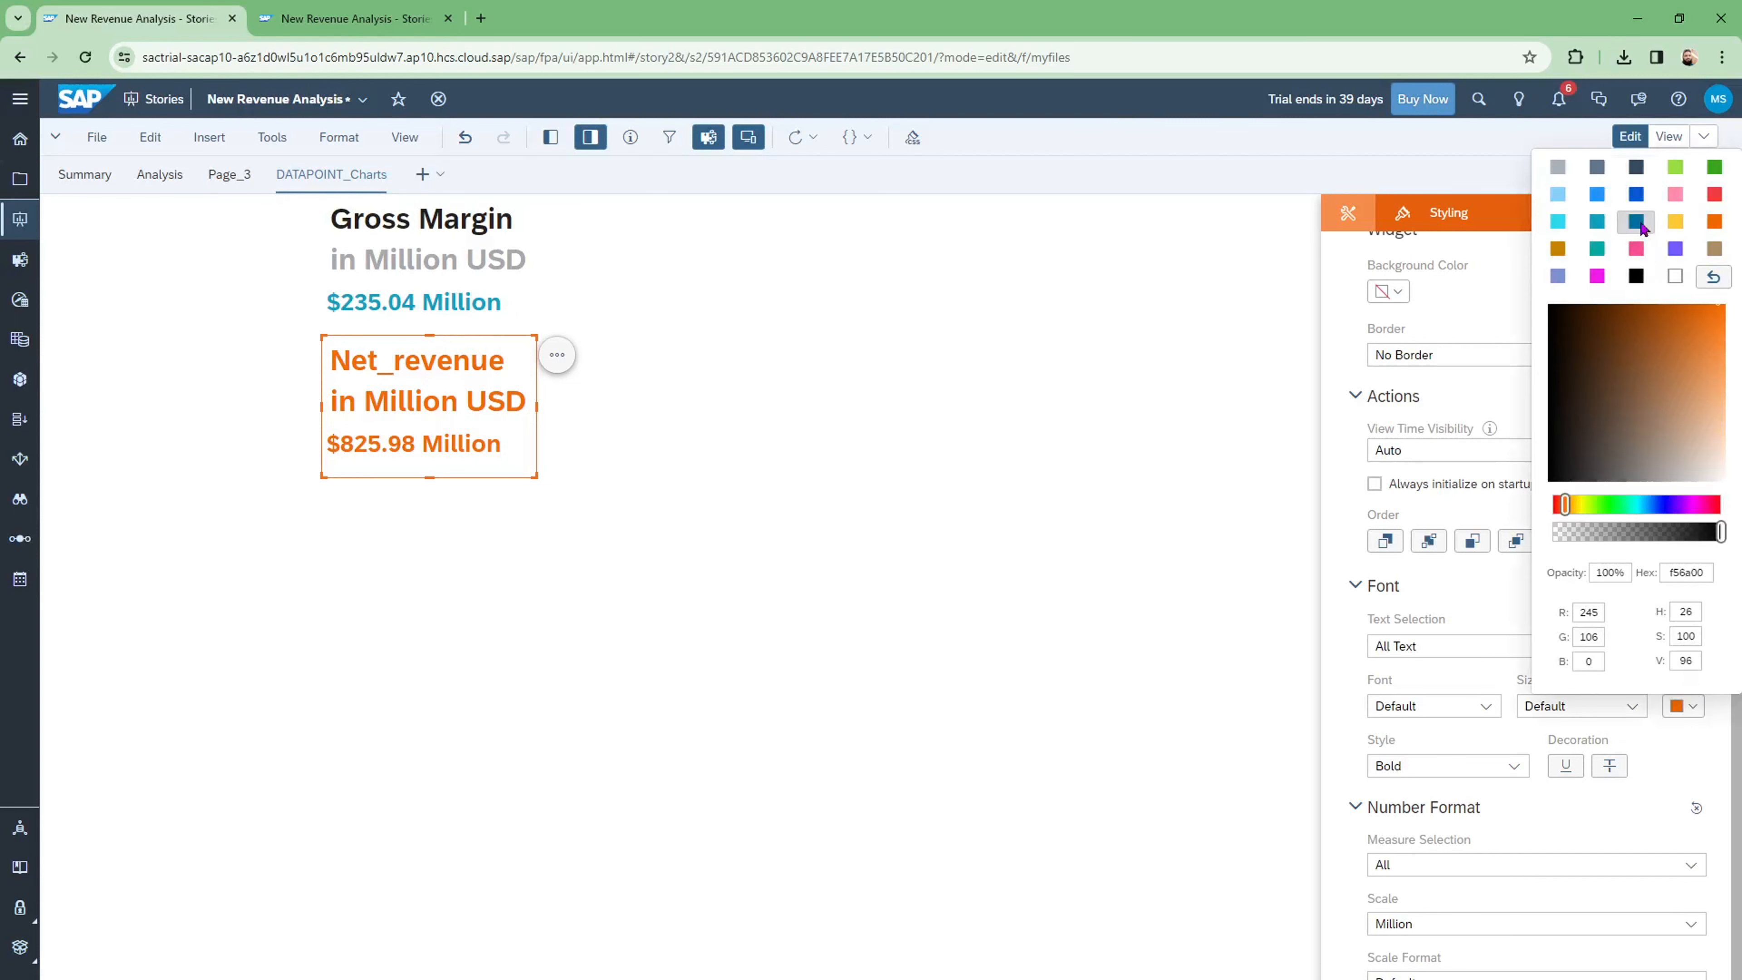
{"action": "left_click", "coordinate": [1599, 196]}
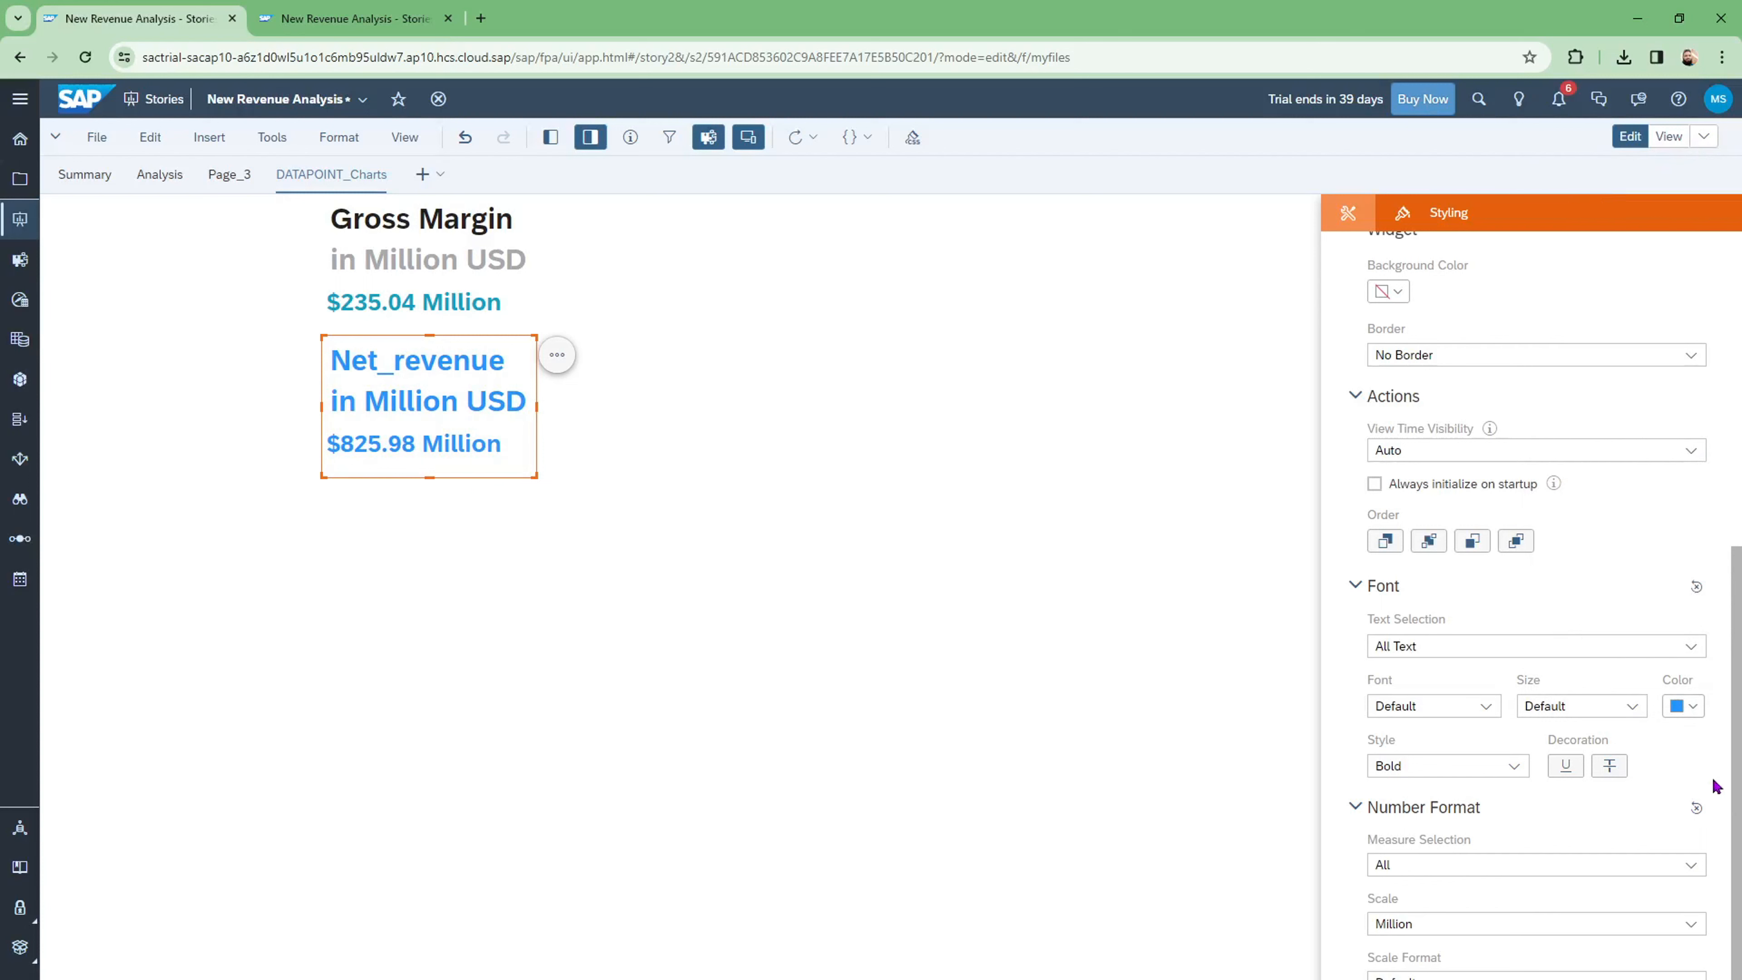
Step: Try the 72-Web and Lato fonts on the Net_revenue chart, then revert to Default
{"action": "left_click", "coordinate": [664, 489]}
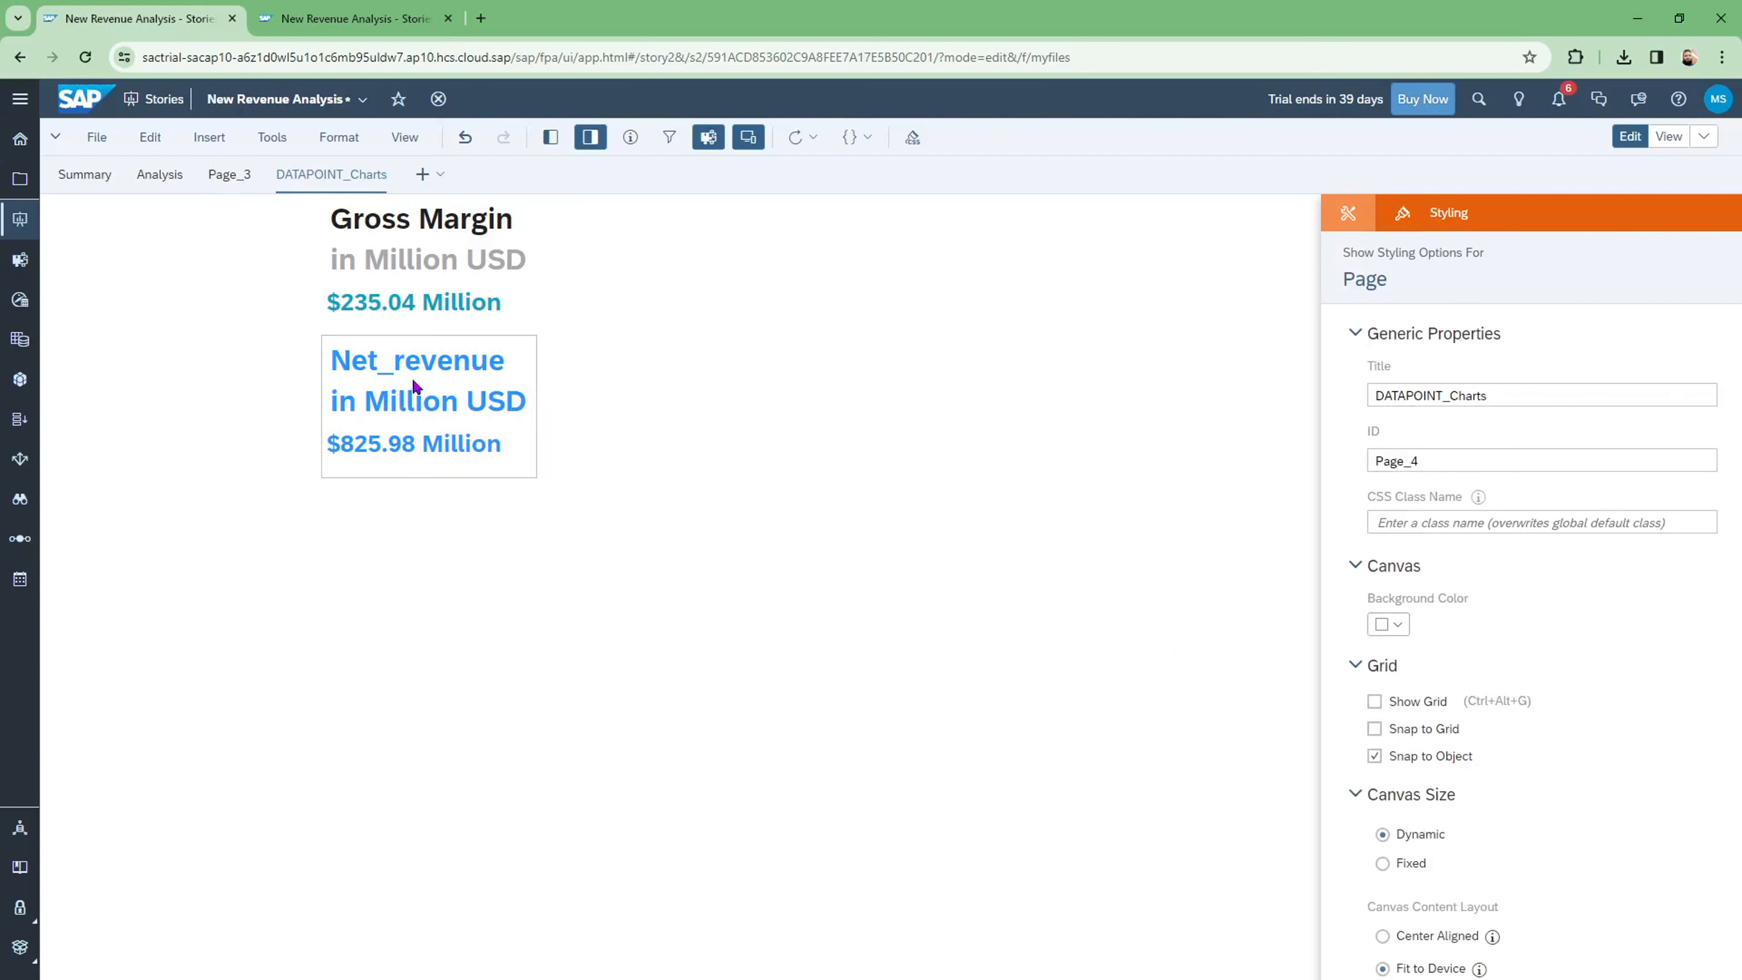
{"action": "left_click", "coordinate": [459, 396]}
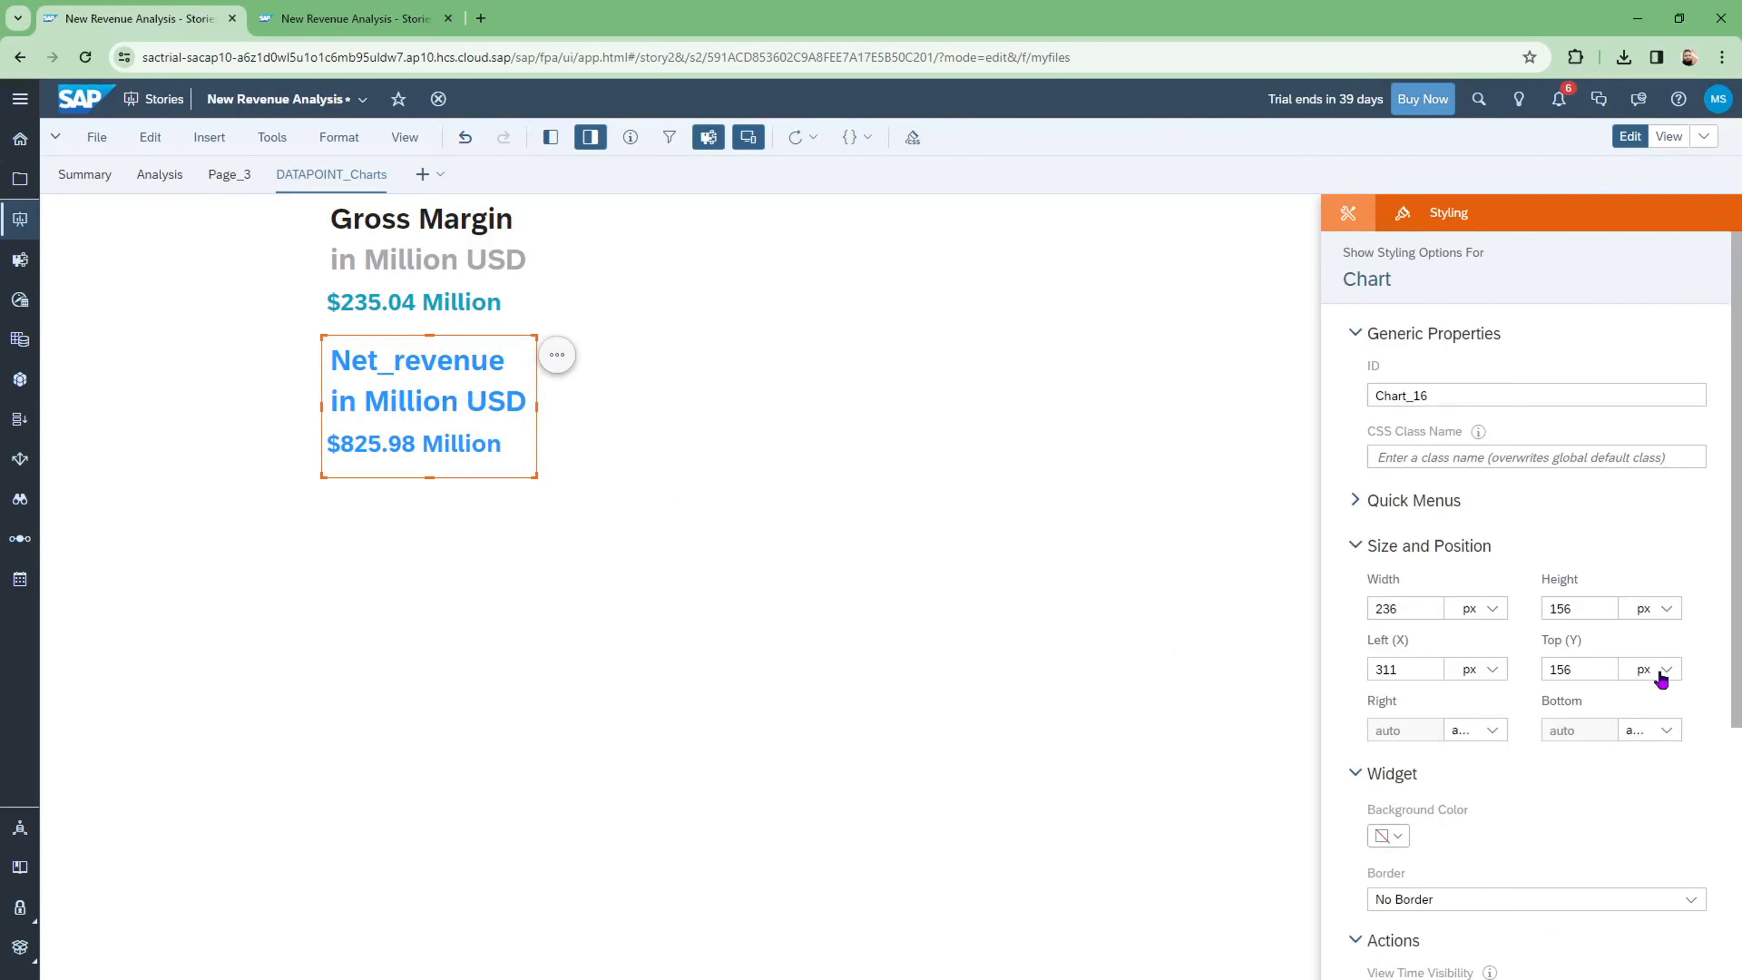
{"action": "scroll", "coordinate": [1627, 812], "scroll_direction": "down", "scroll_amount": 4}
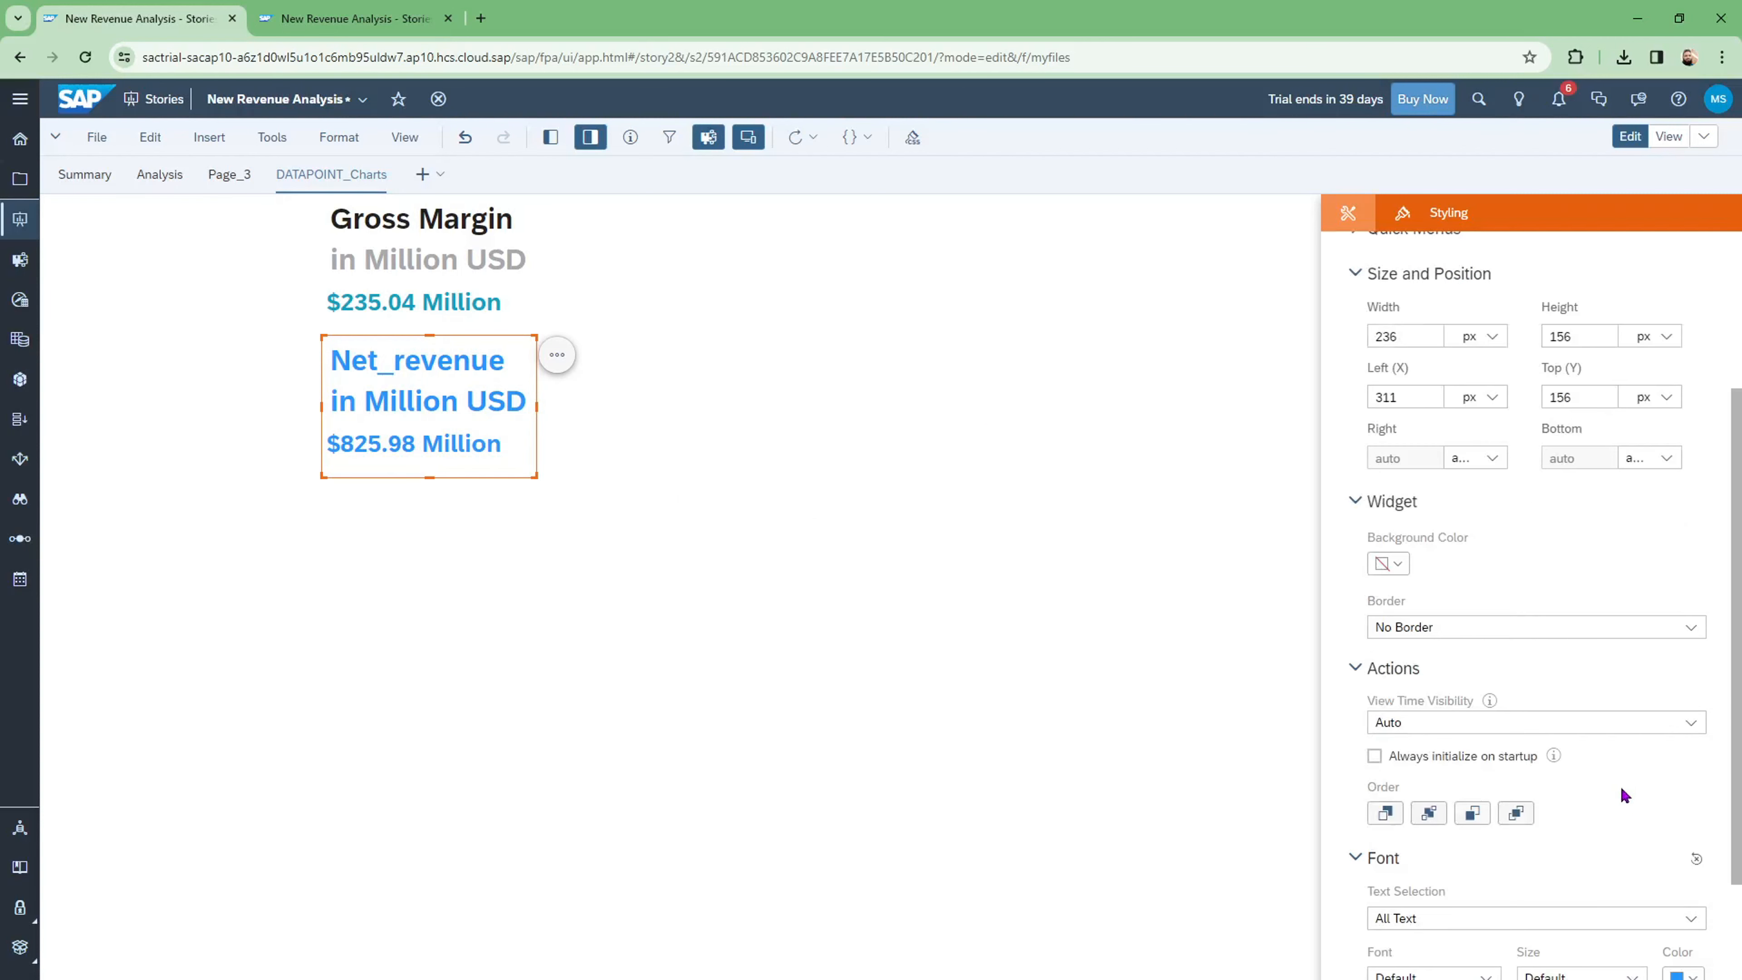
{"action": "scroll", "coordinate": [1625, 795], "scroll_direction": "down", "scroll_amount": 3}
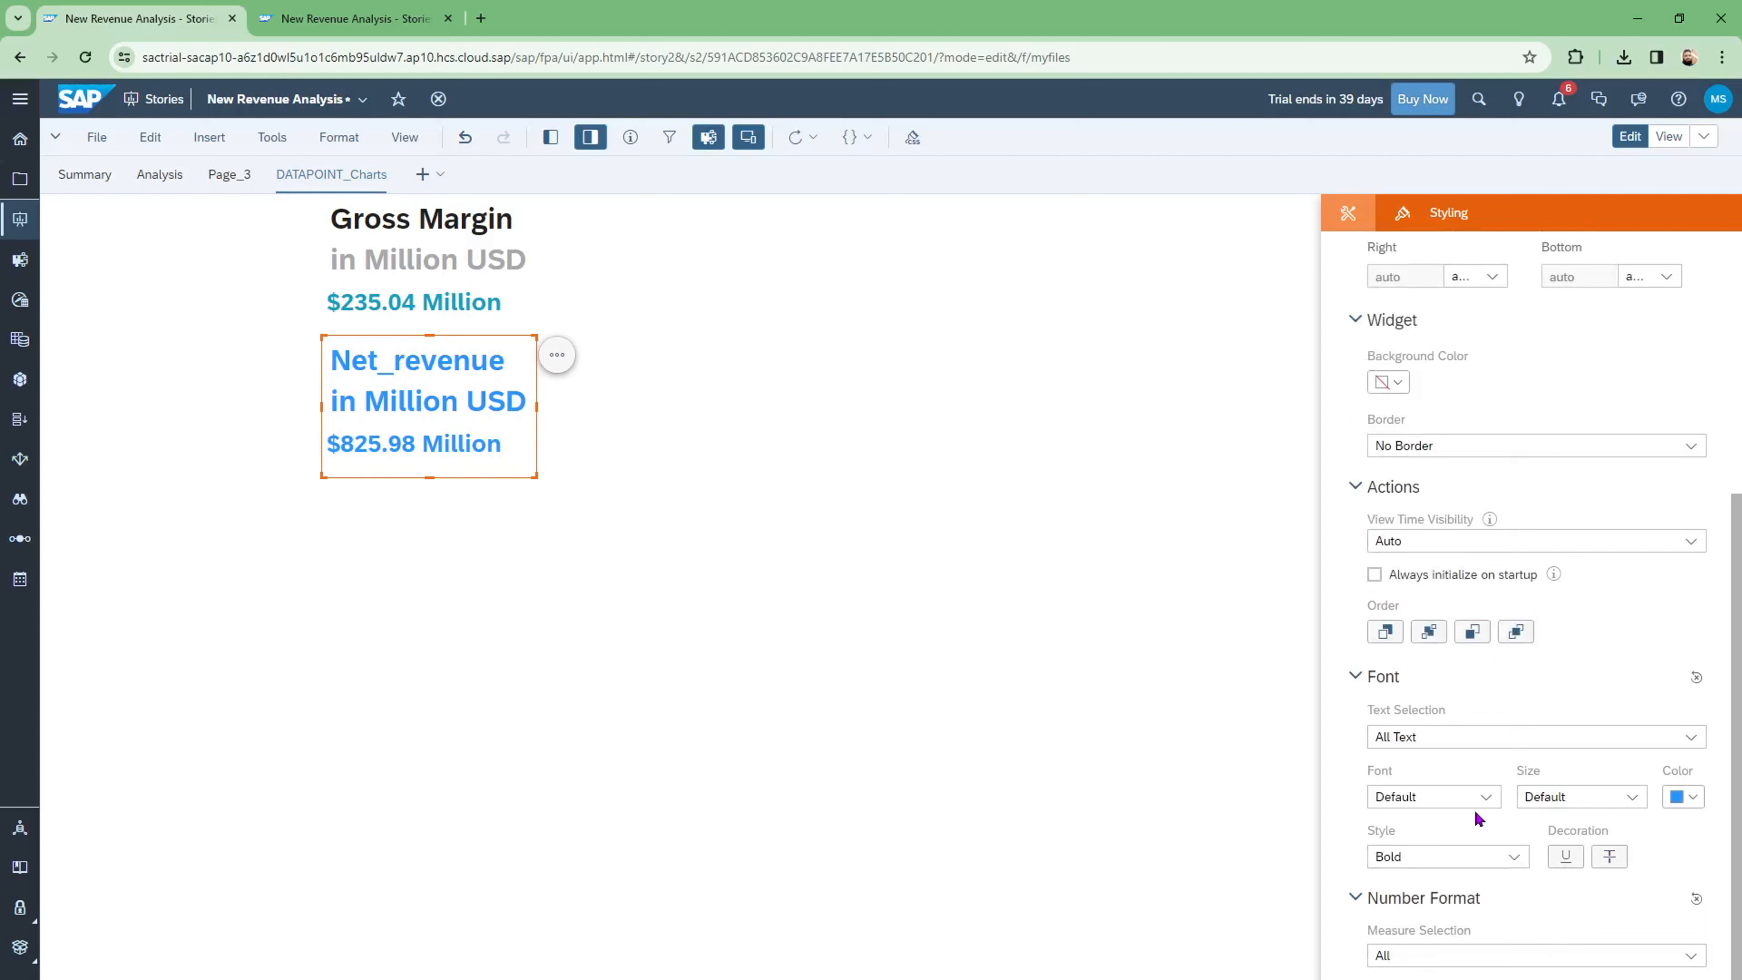
{"action": "left_click", "coordinate": [1482, 800]}
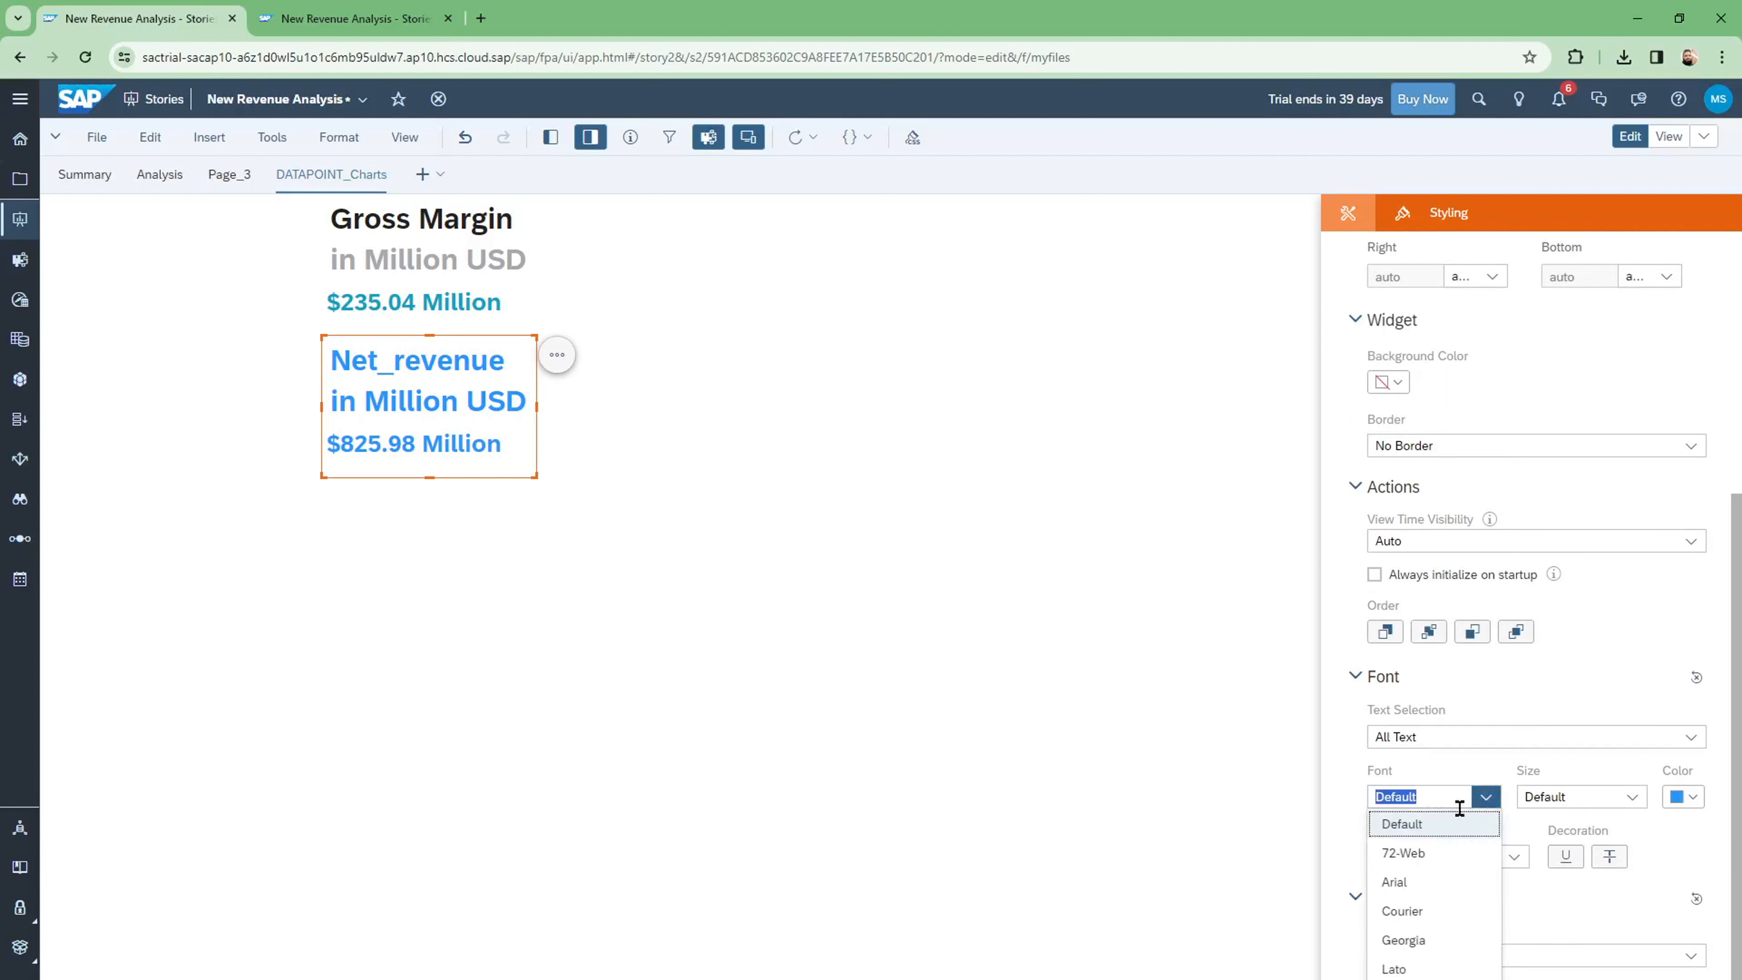
{"action": "left_click", "coordinate": [1434, 853]}
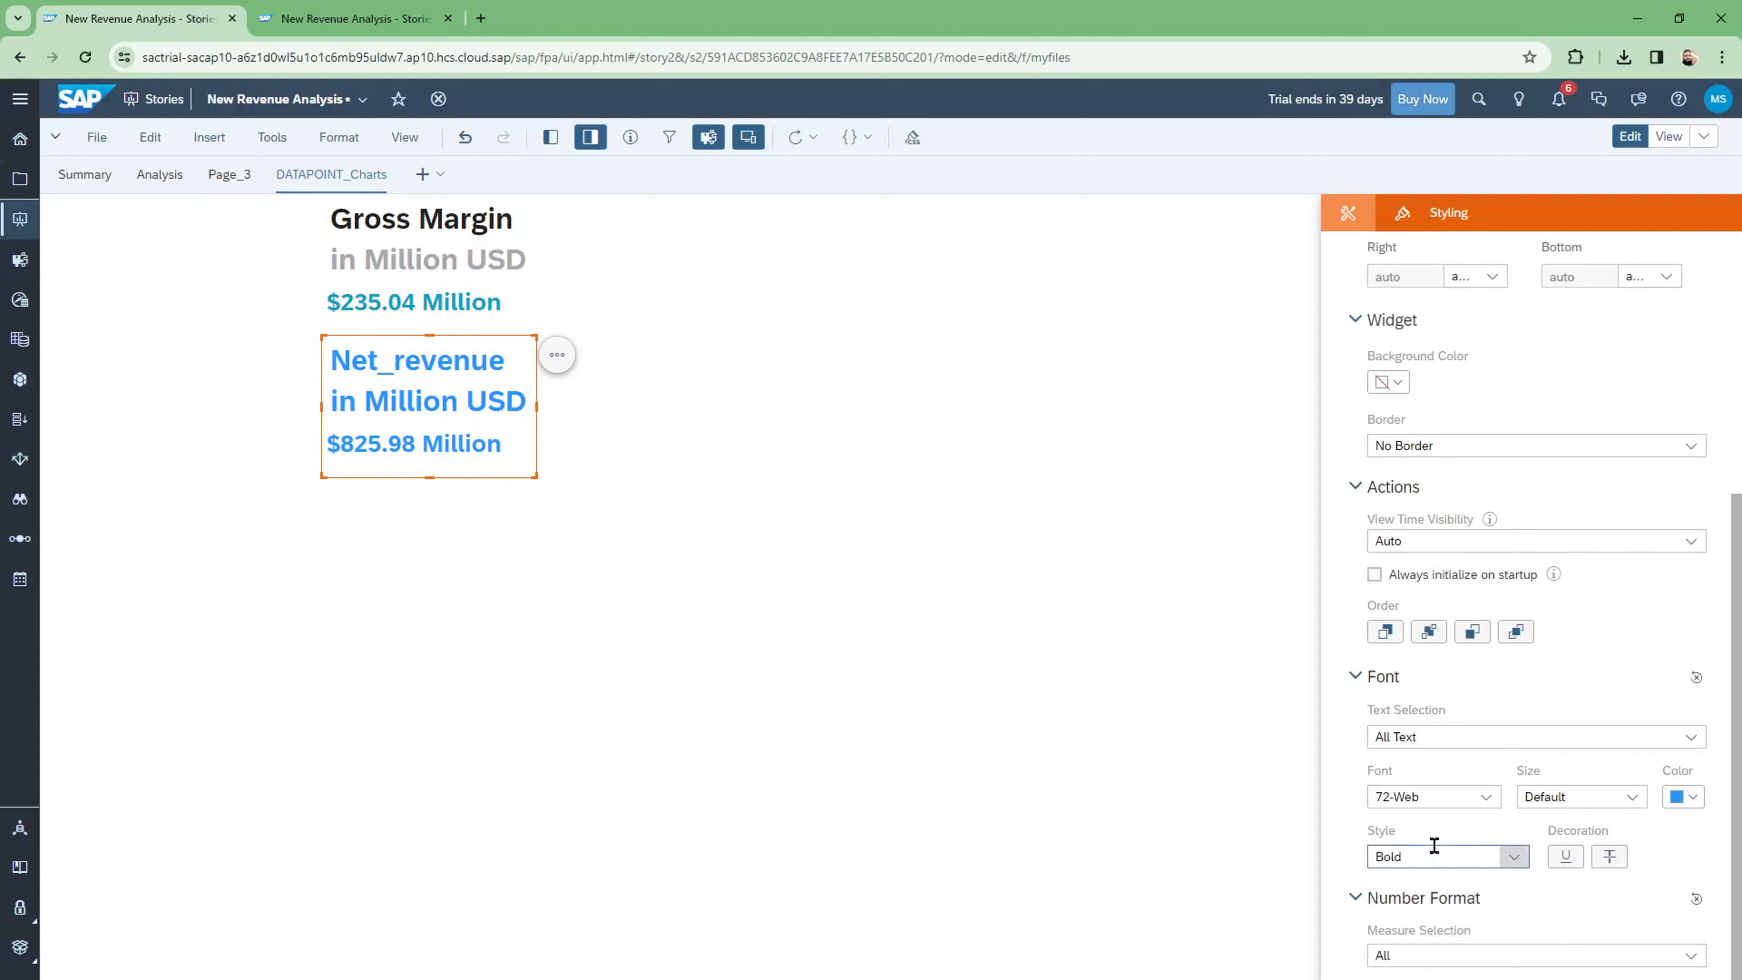
{"action": "left_click", "coordinate": [1483, 798]}
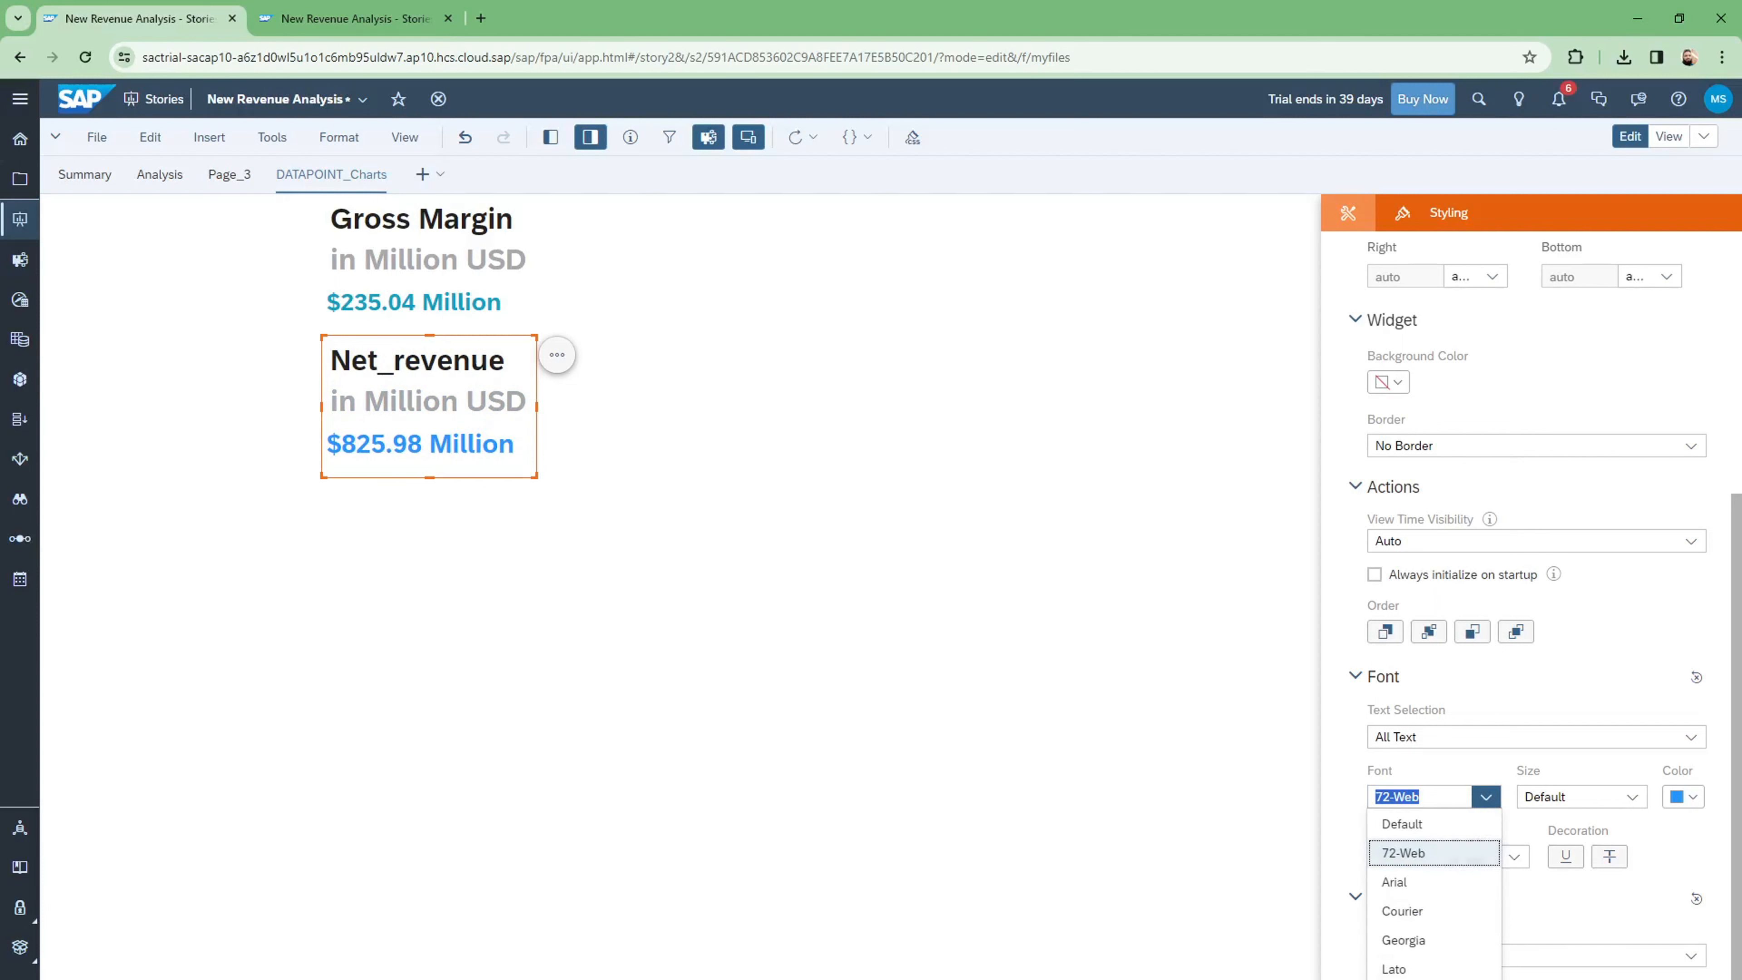
{"action": "left_click", "coordinate": [1413, 967]}
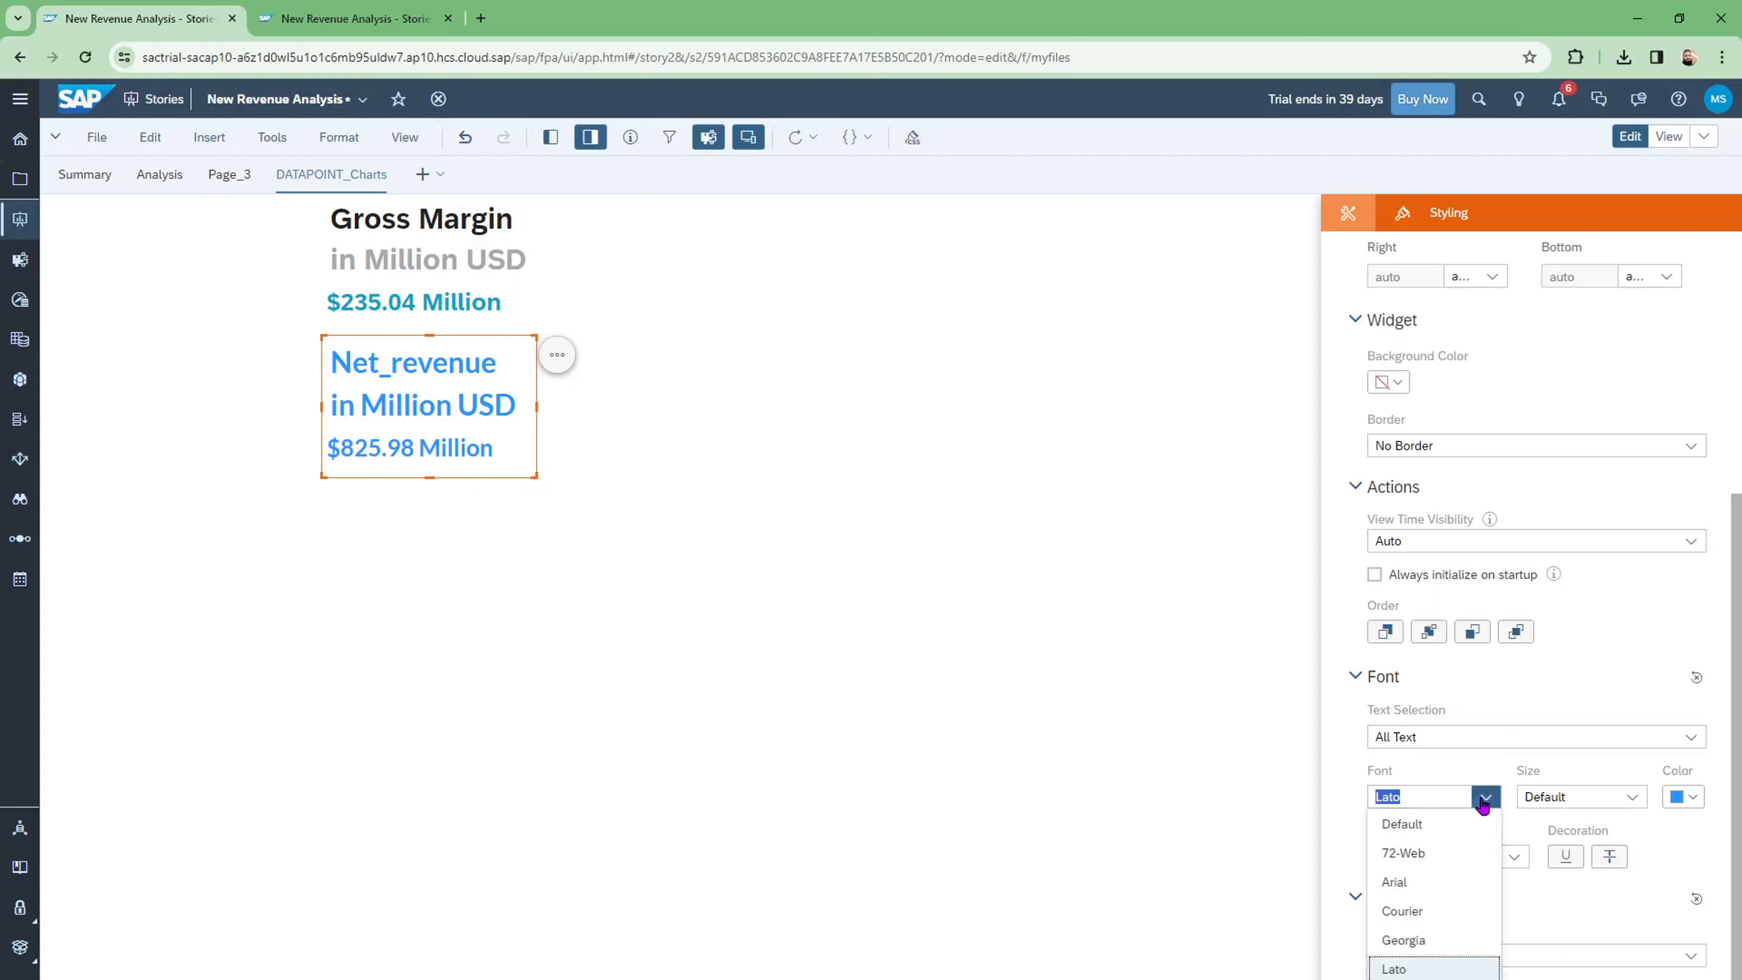
{"action": "left_click", "coordinate": [1439, 825]}
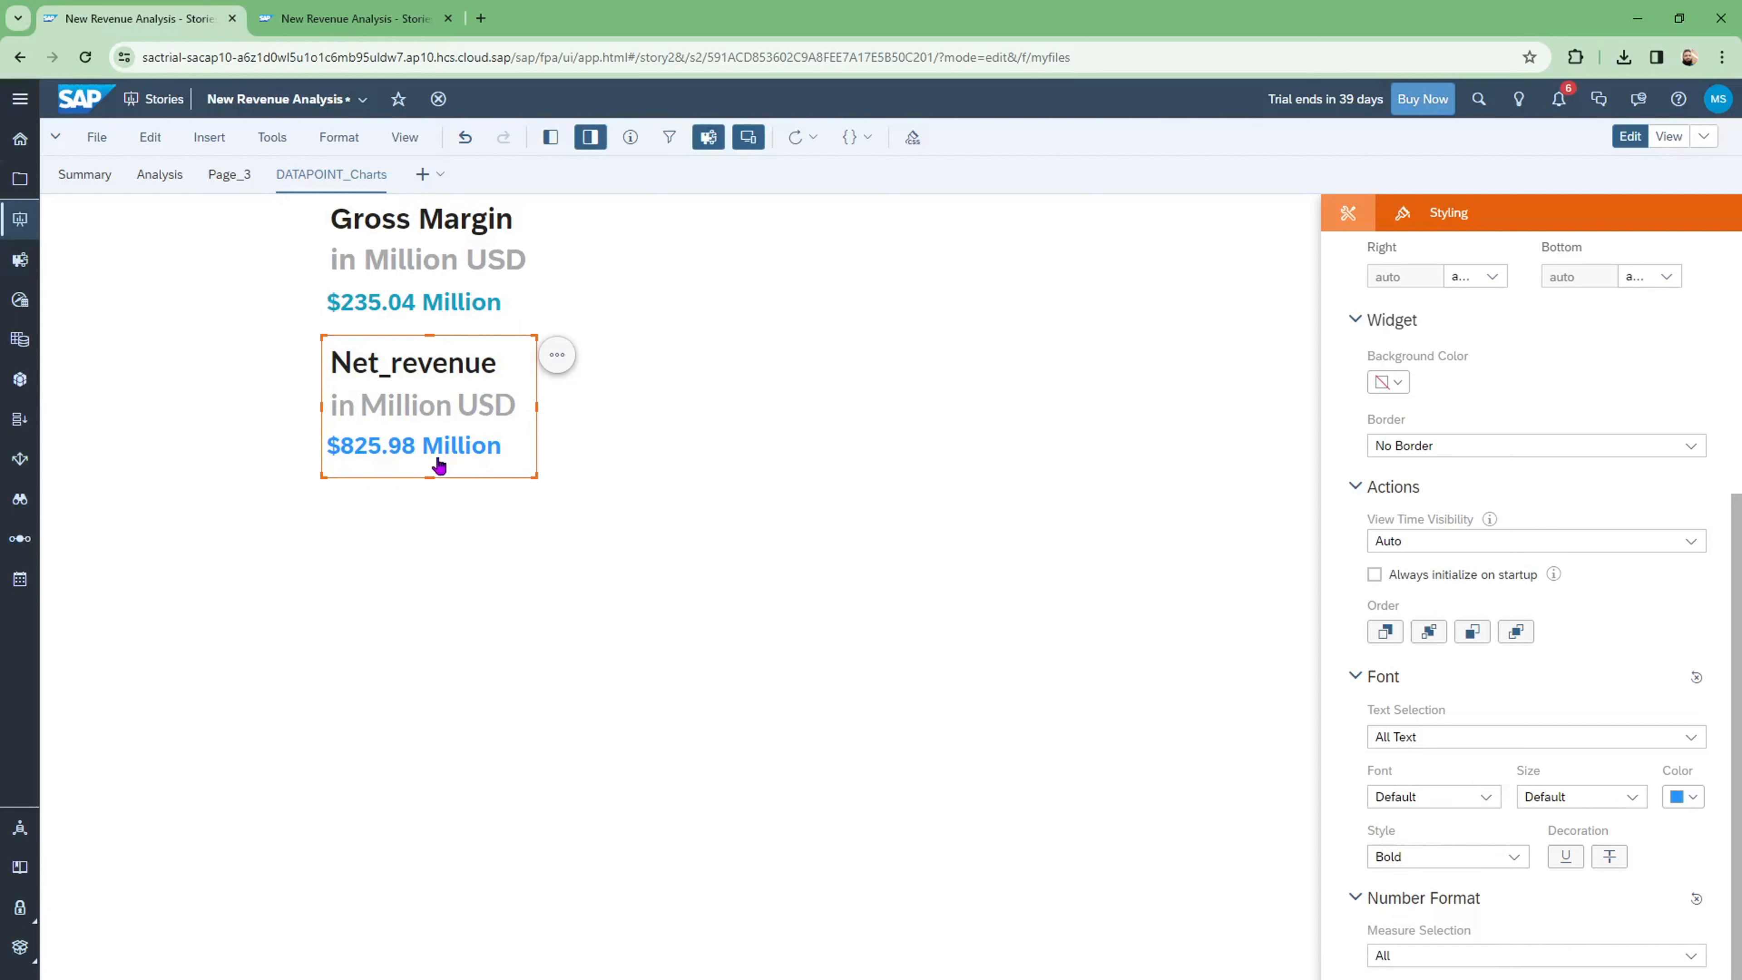
Step: Change the lower chart's title from 'Net_revenue' to 'Net Revenue'
{"action": "double_click", "coordinate": [388, 363]}
{"action": "key", "text": "End"}
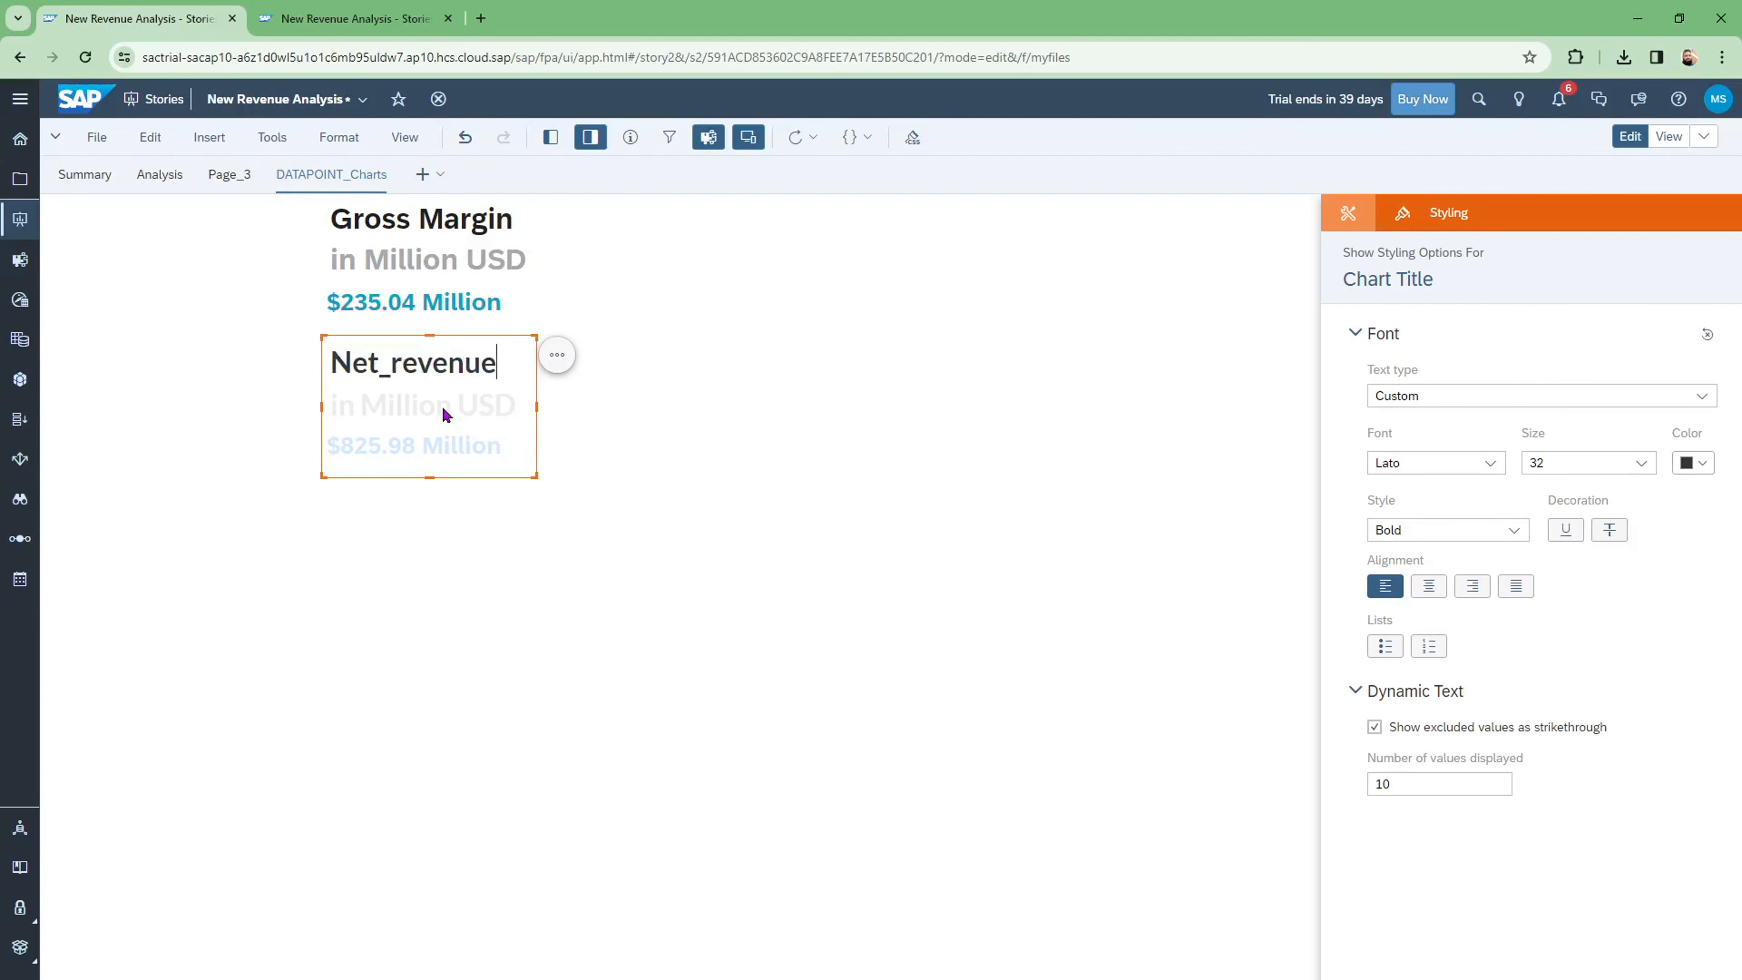
{"action": "key", "text": "BackSpace"}
{"action": "key", "text": "BackSpace"}
{"action": "key", "text": "BackSpace"}
{"action": "key", "text": "BackSpace"}
{"action": "key", "text": "BackSpace"}
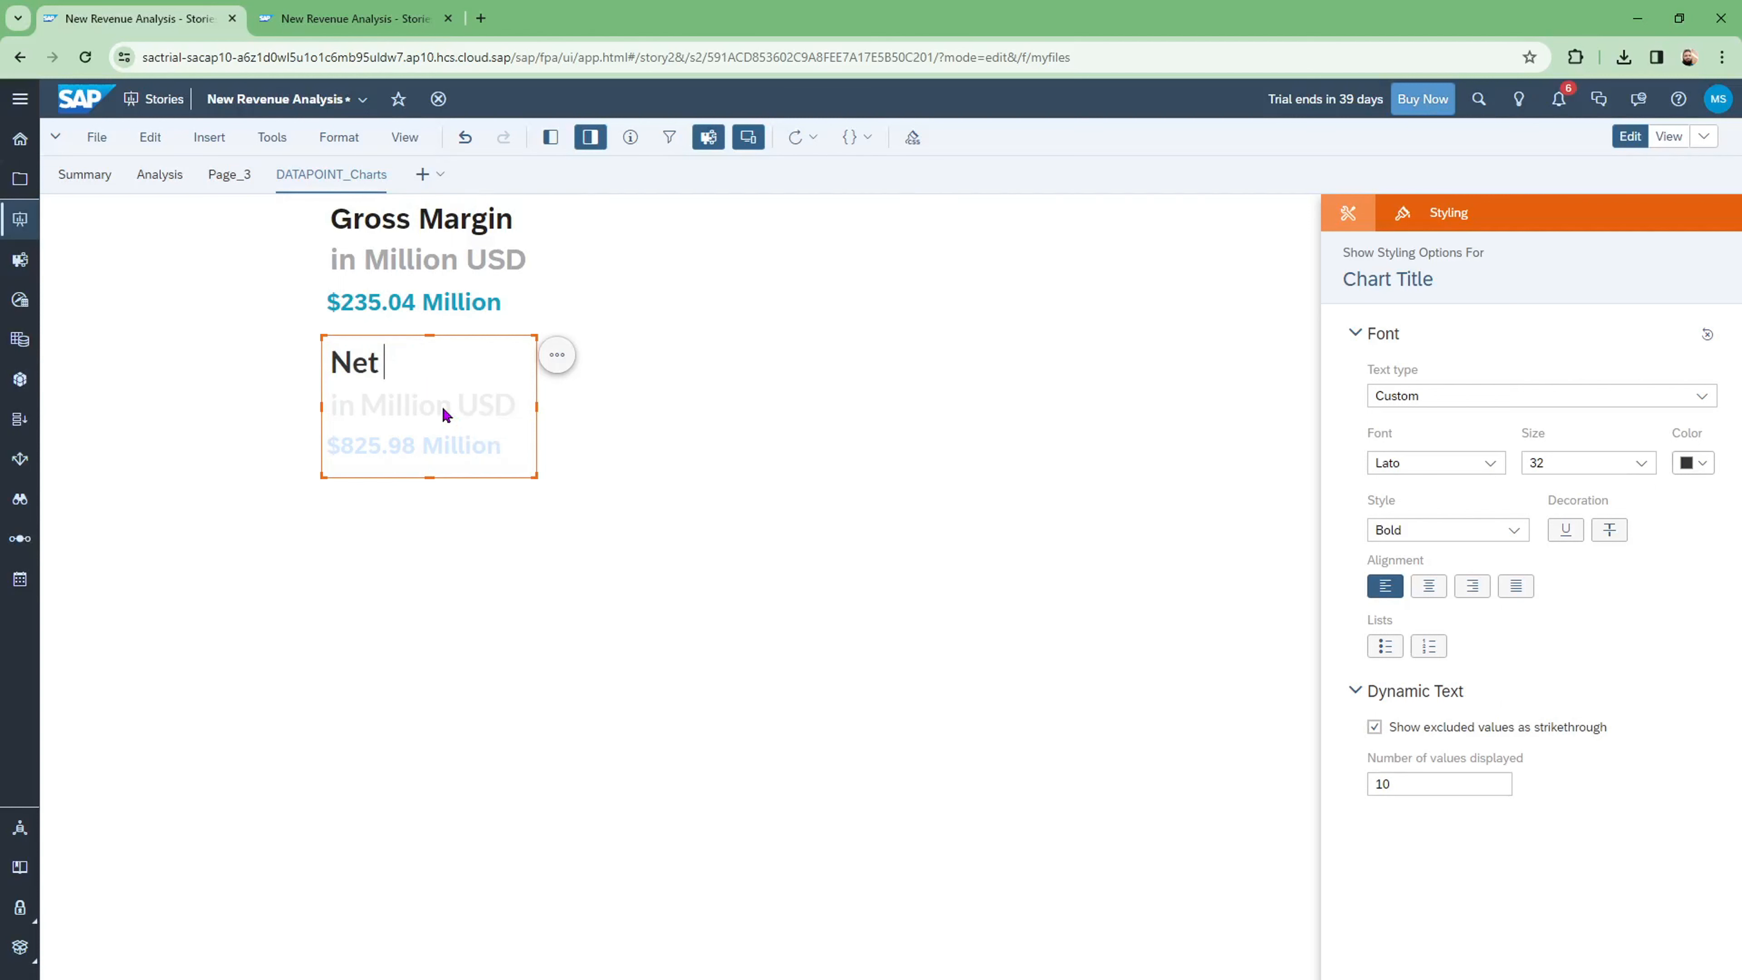
{"action": "type", "text": "Revenue"}
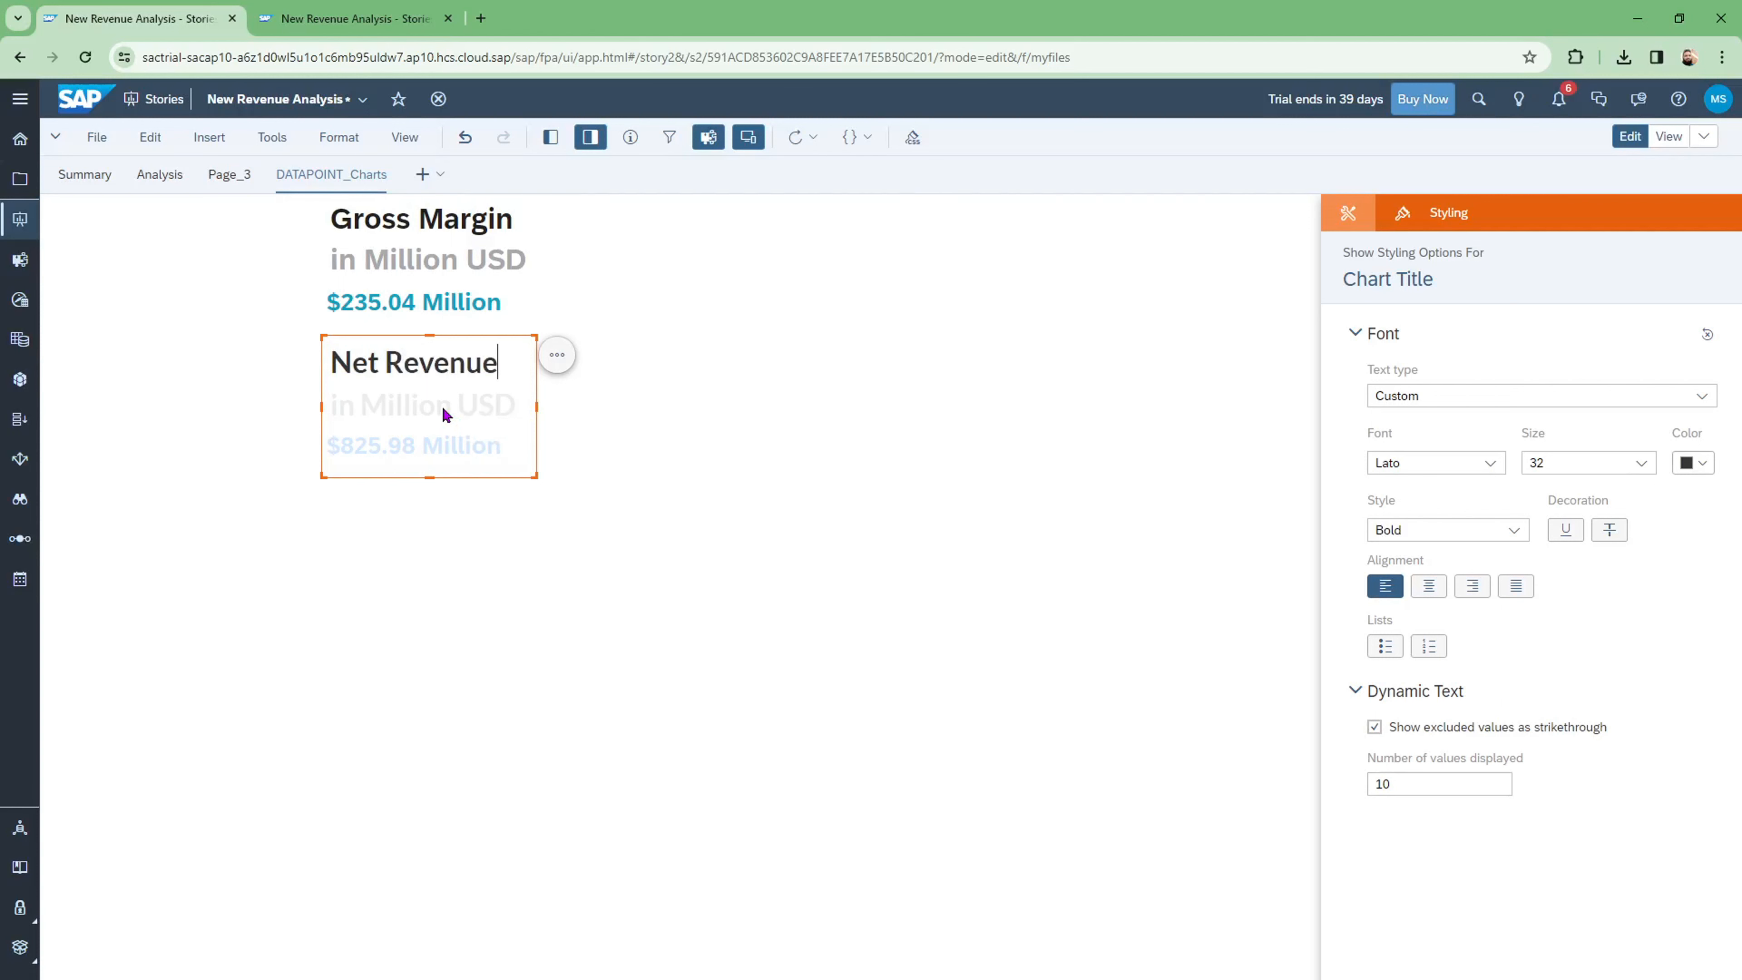
{"action": "left_click", "coordinate": [793, 558]}
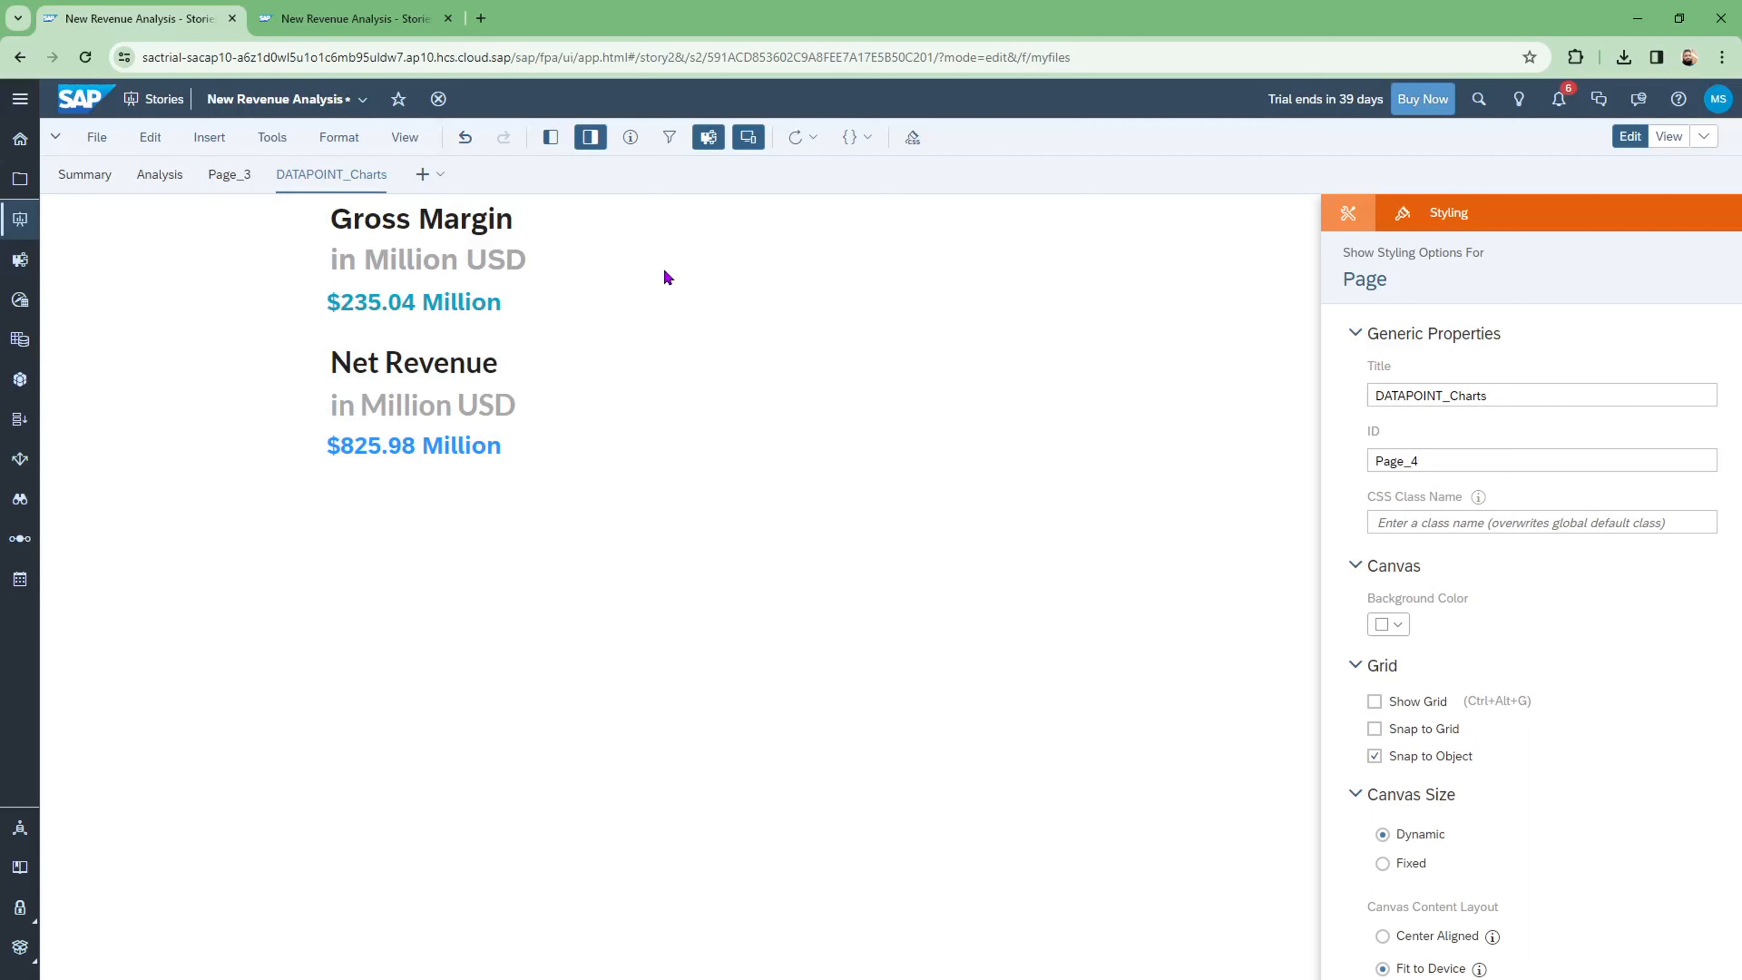
Step: Duplicate the Net Revenue chart and make the copy taller
{"action": "left_click", "coordinate": [474, 339]}
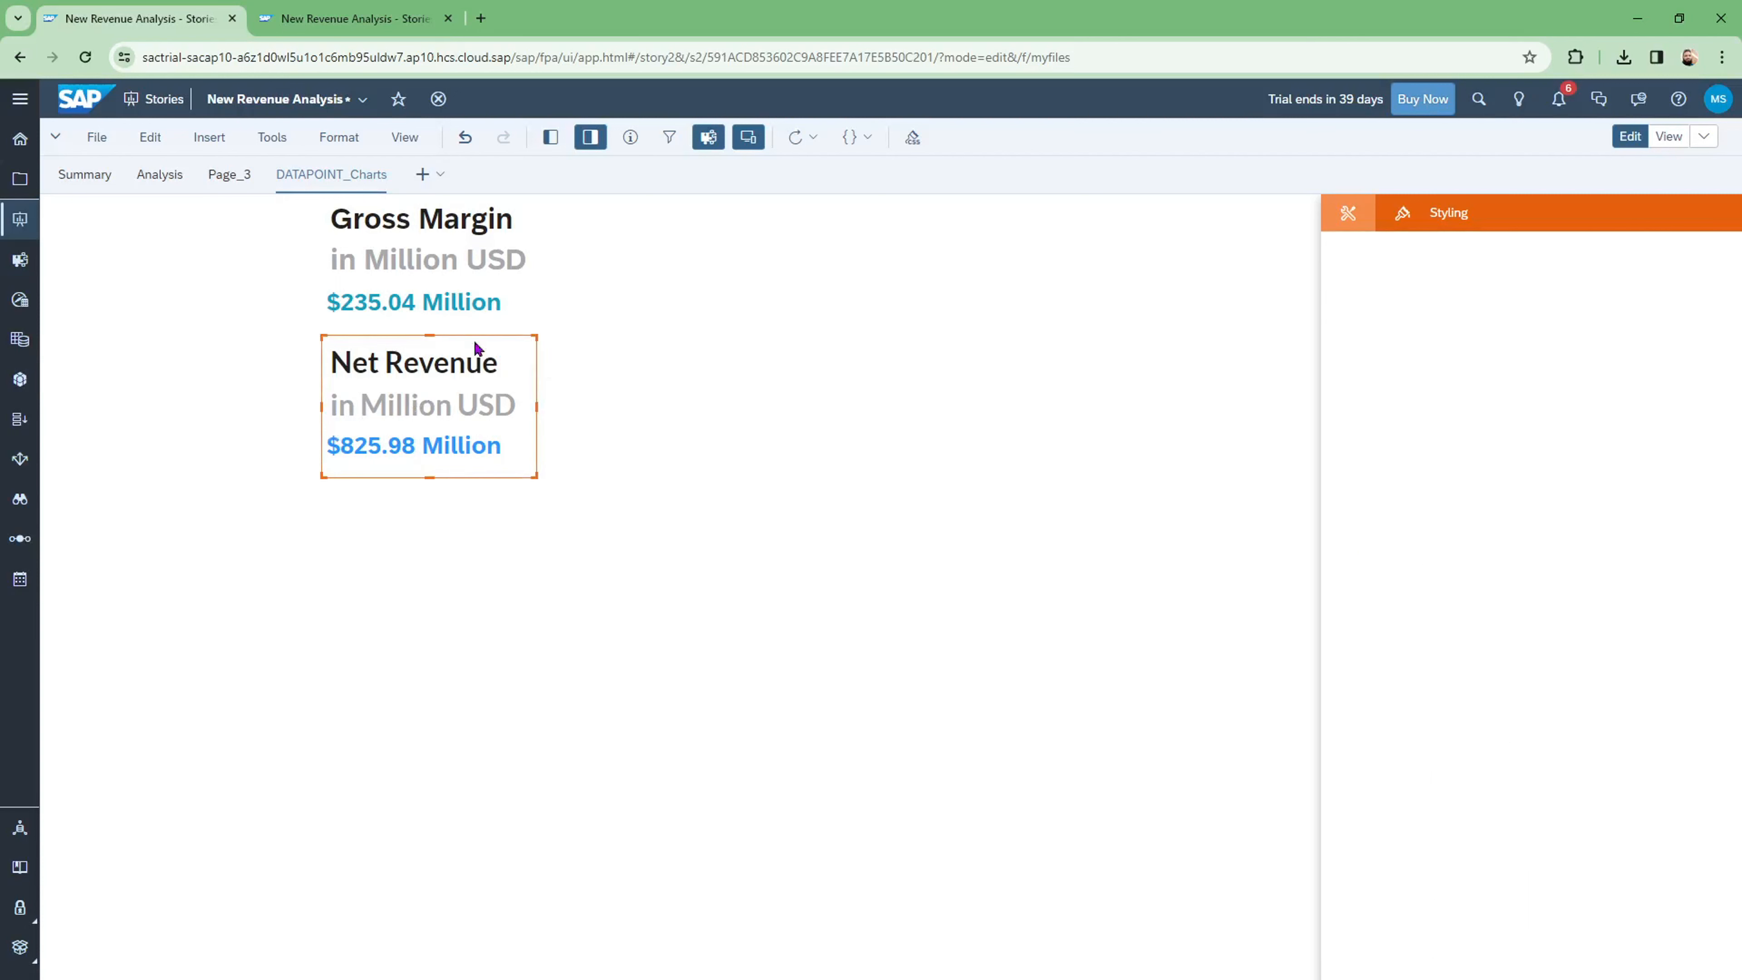
{"action": "left_click", "coordinate": [557, 355]}
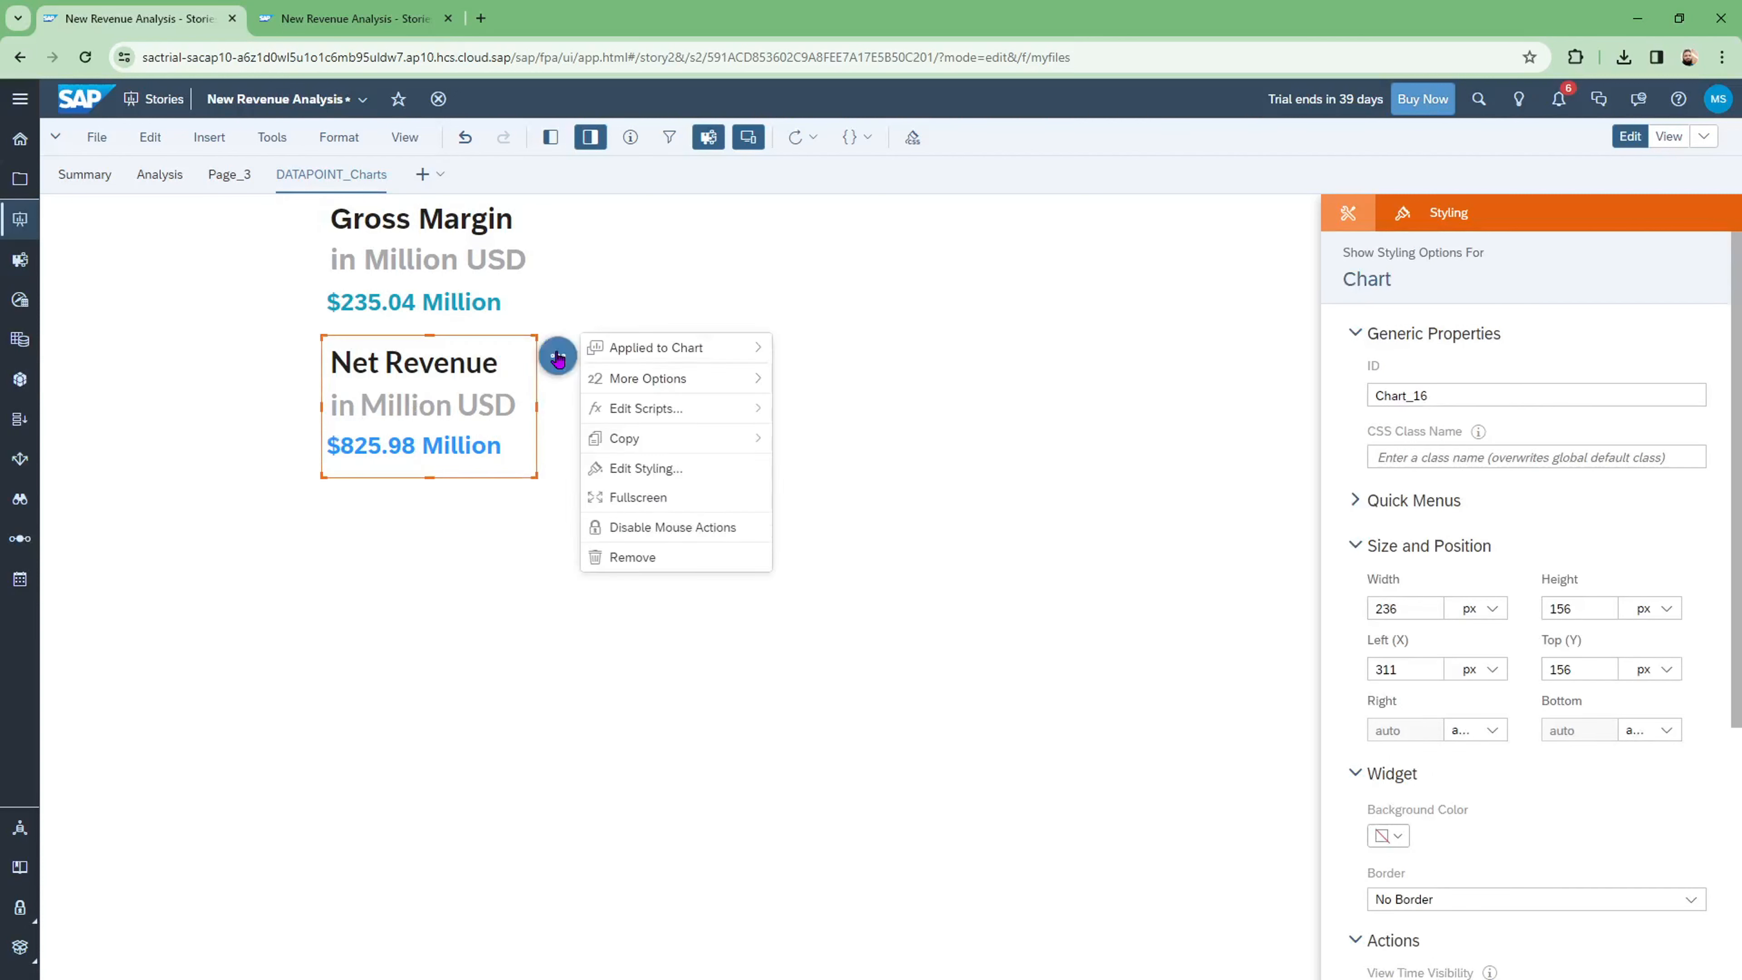
{"action": "mouse_move", "coordinate": [719, 441]}
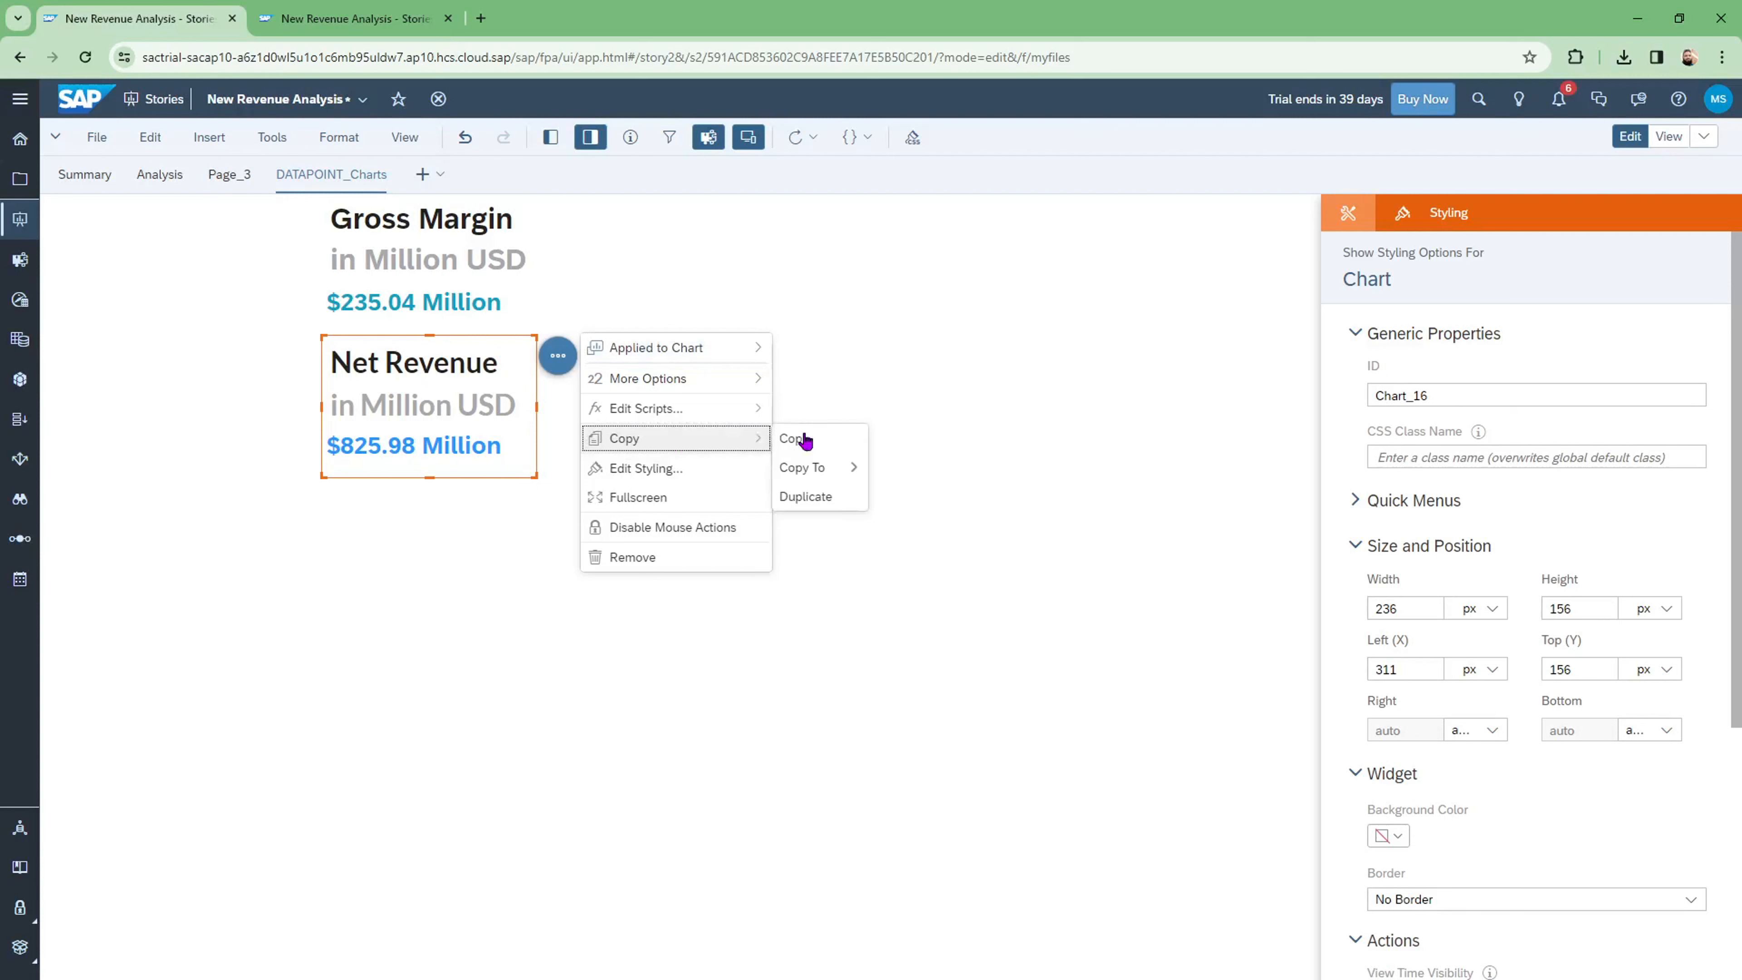
{"action": "left_click", "coordinate": [807, 497]}
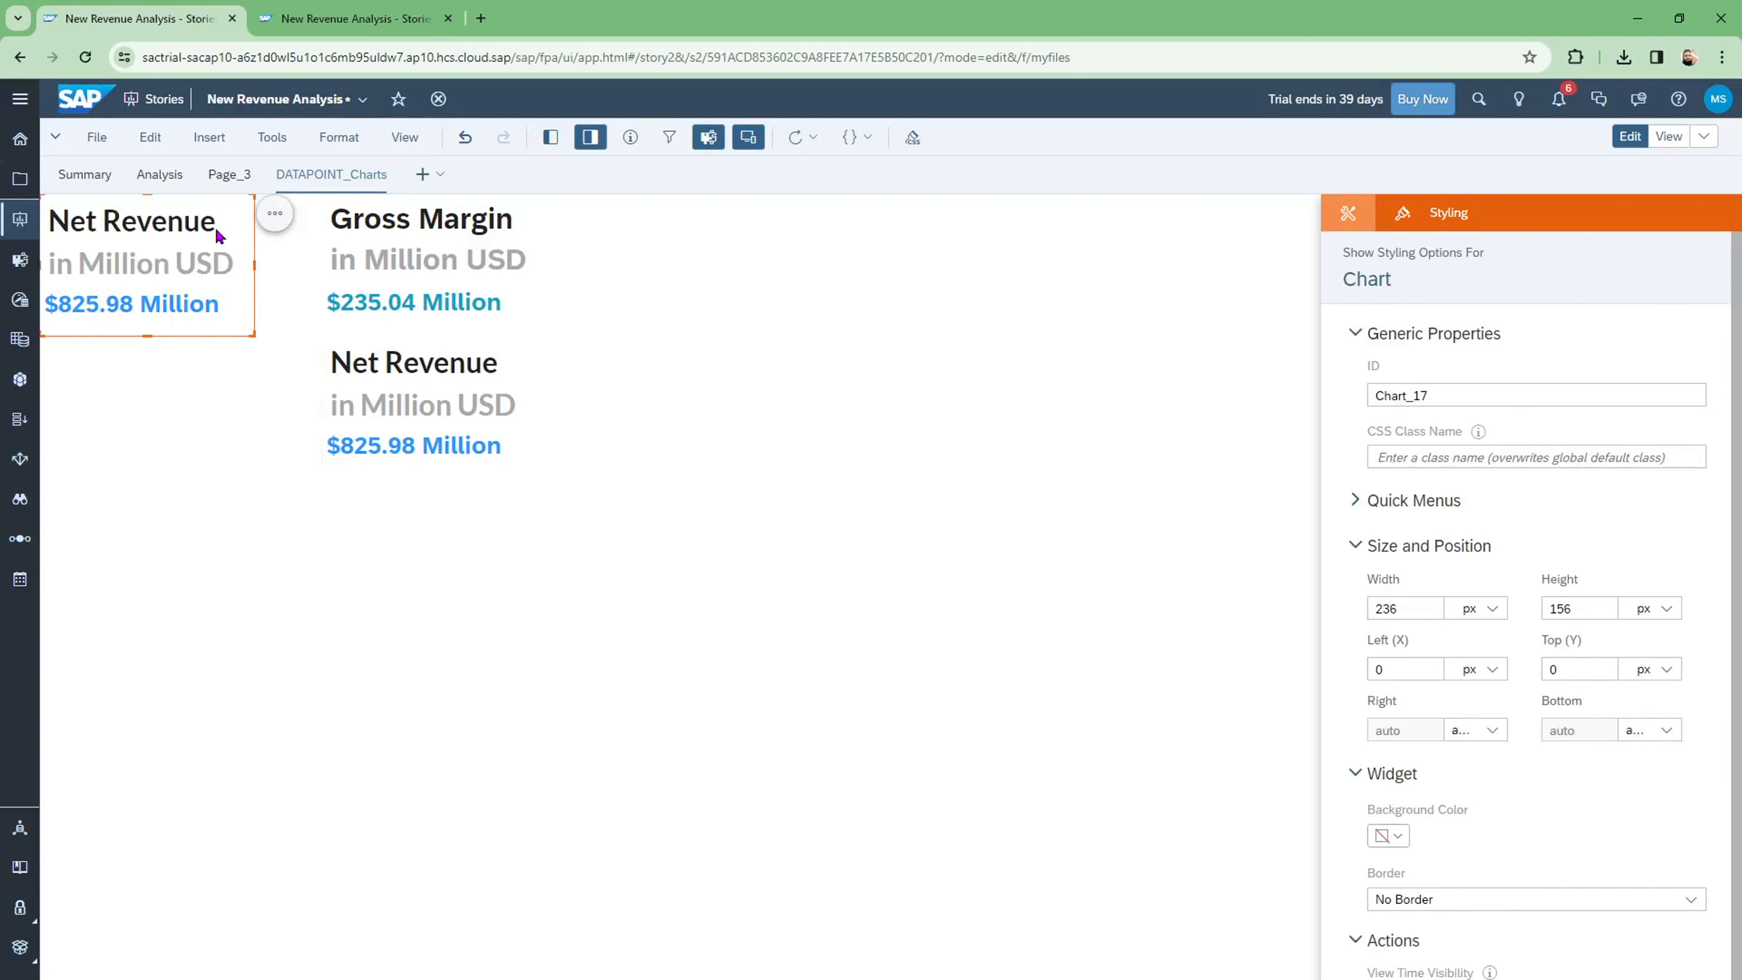
{"action": "left_click_drag", "start_coordinate": [147, 337], "coordinate": [218, 350]}
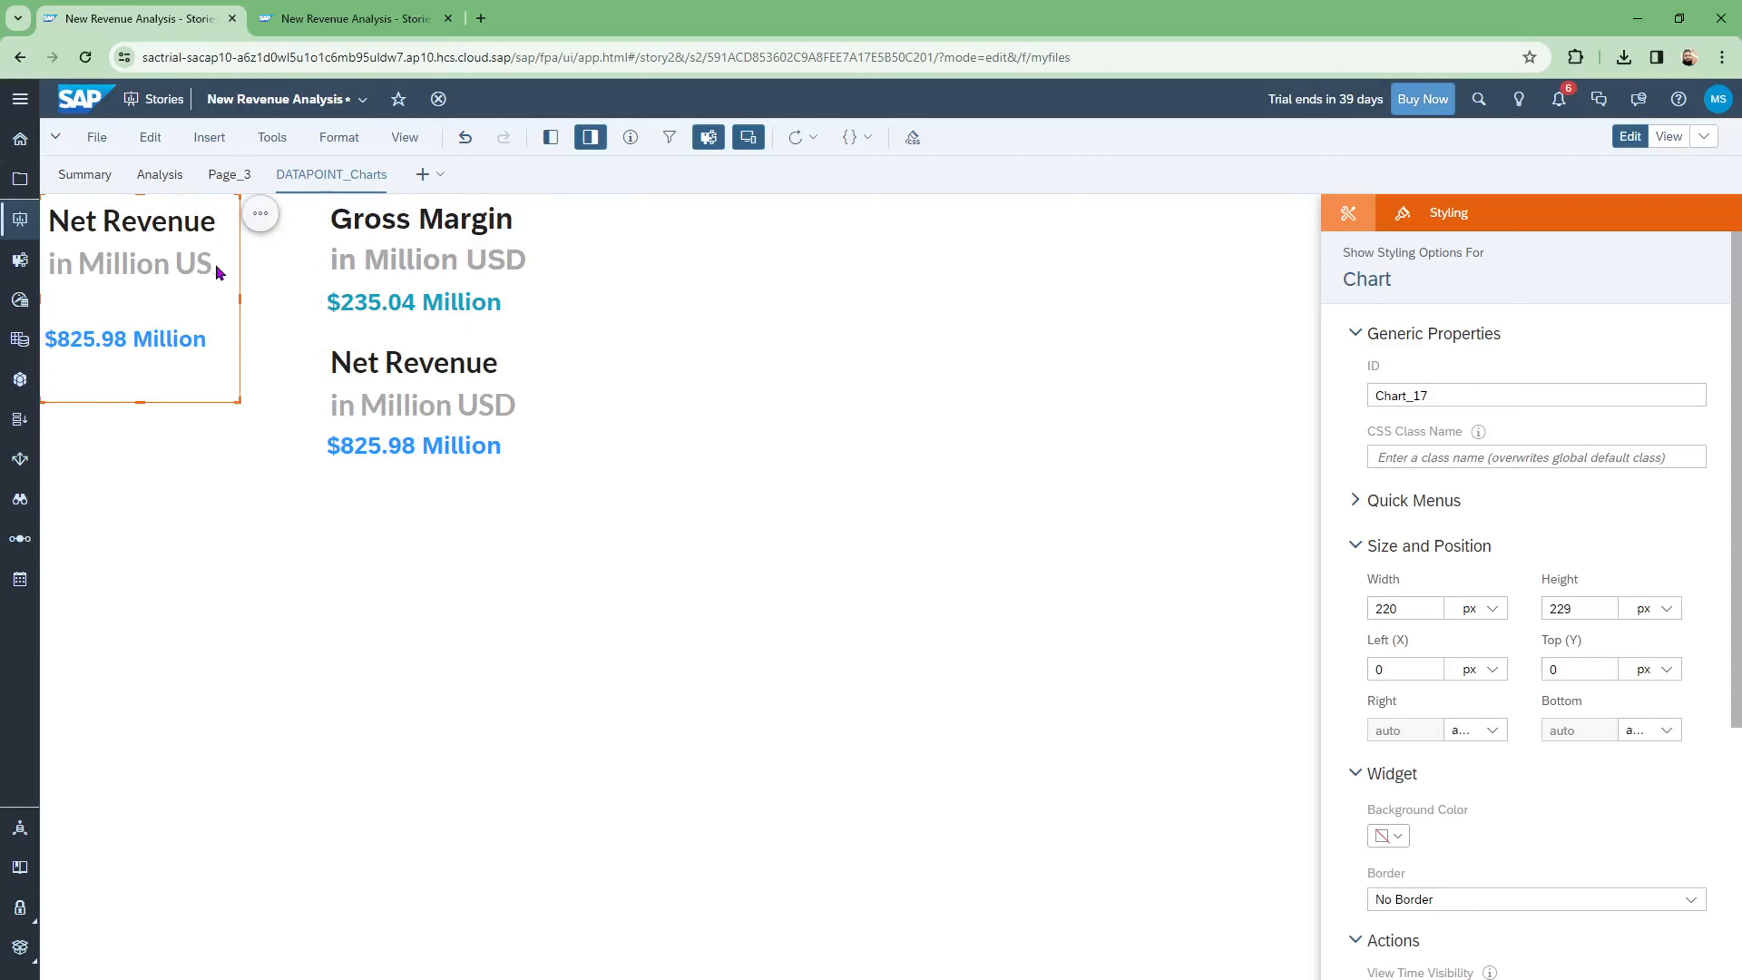
Step: Resize the lower Net Revenue tile to 223x153 so its title, subtitle and value show
{"action": "left_click", "coordinate": [405, 373]}
{"action": "left_click_drag", "start_coordinate": [533, 471], "coordinate": [507, 438]}
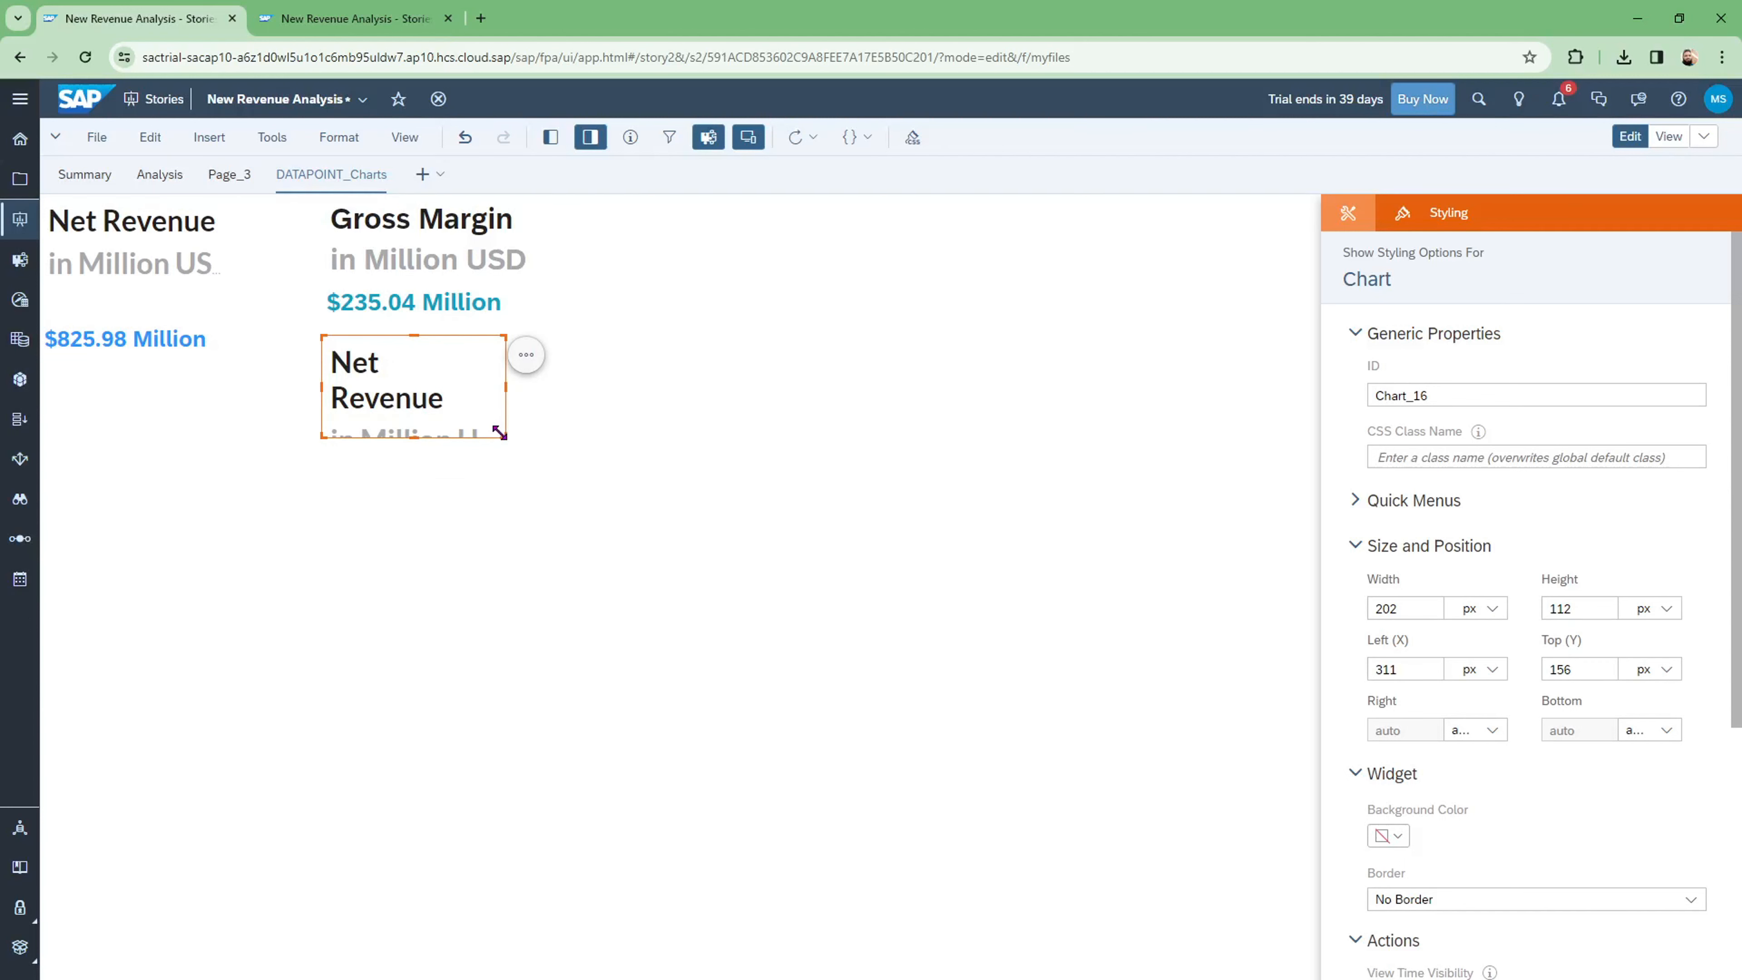
{"action": "left_click_drag", "start_coordinate": [505, 437], "coordinate": [524, 473]}
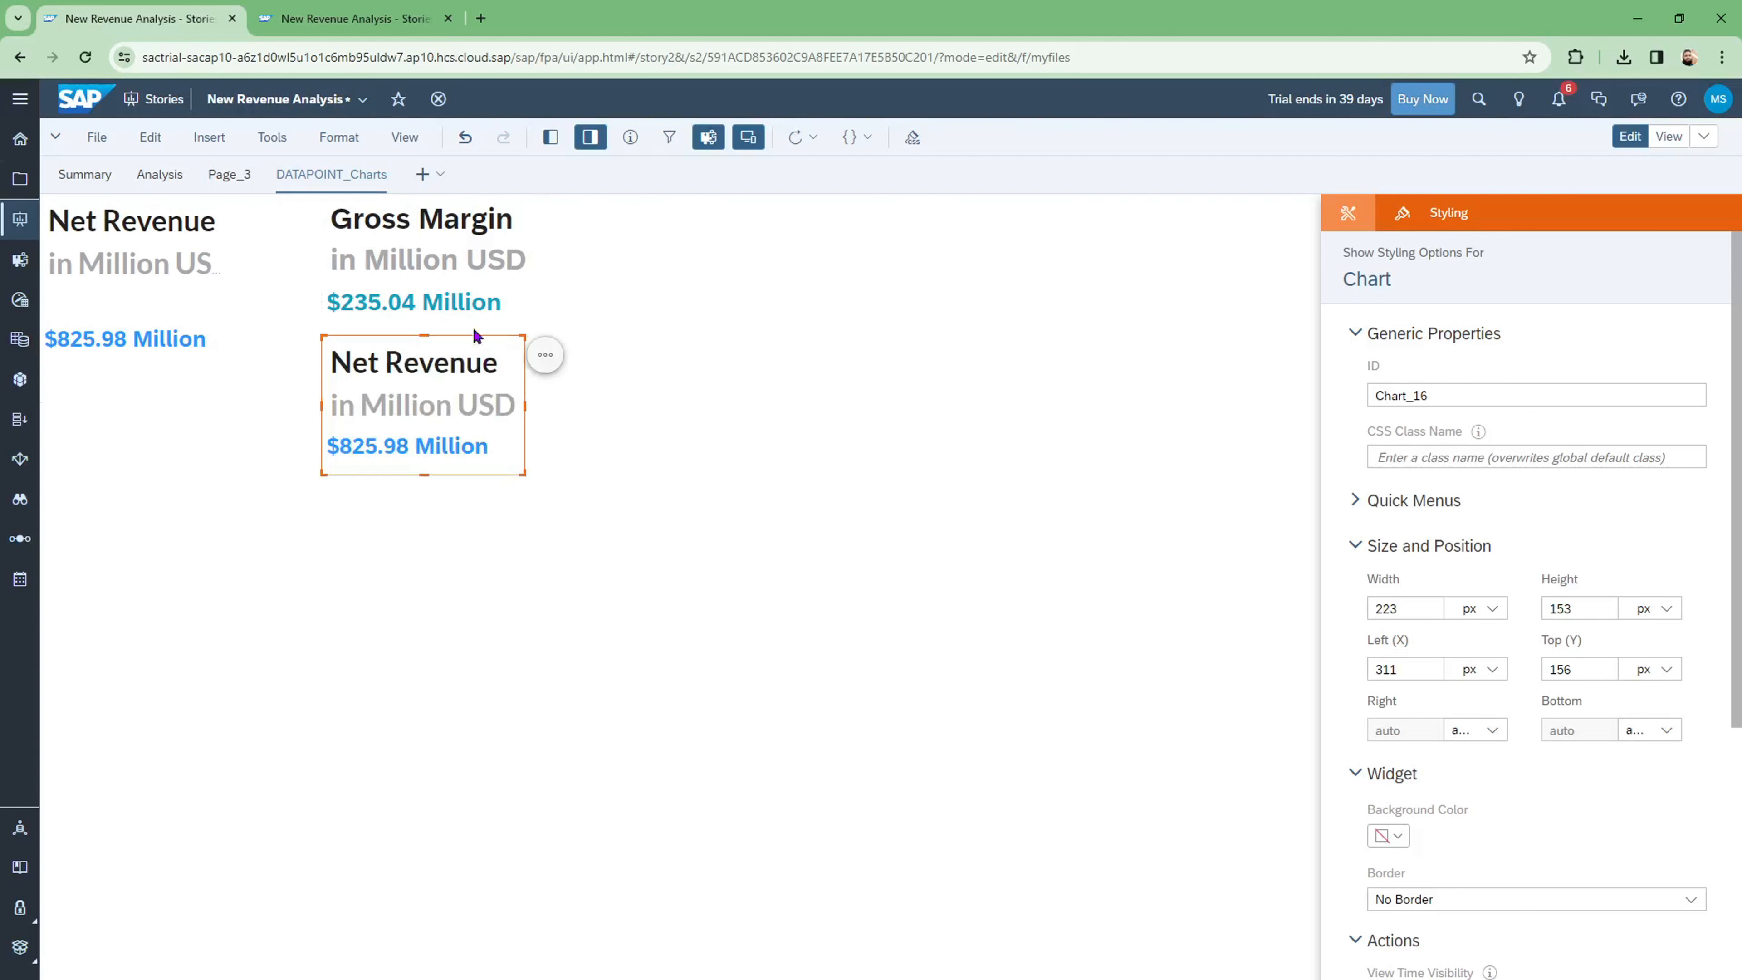
{"action": "left_click", "coordinate": [177, 264]}
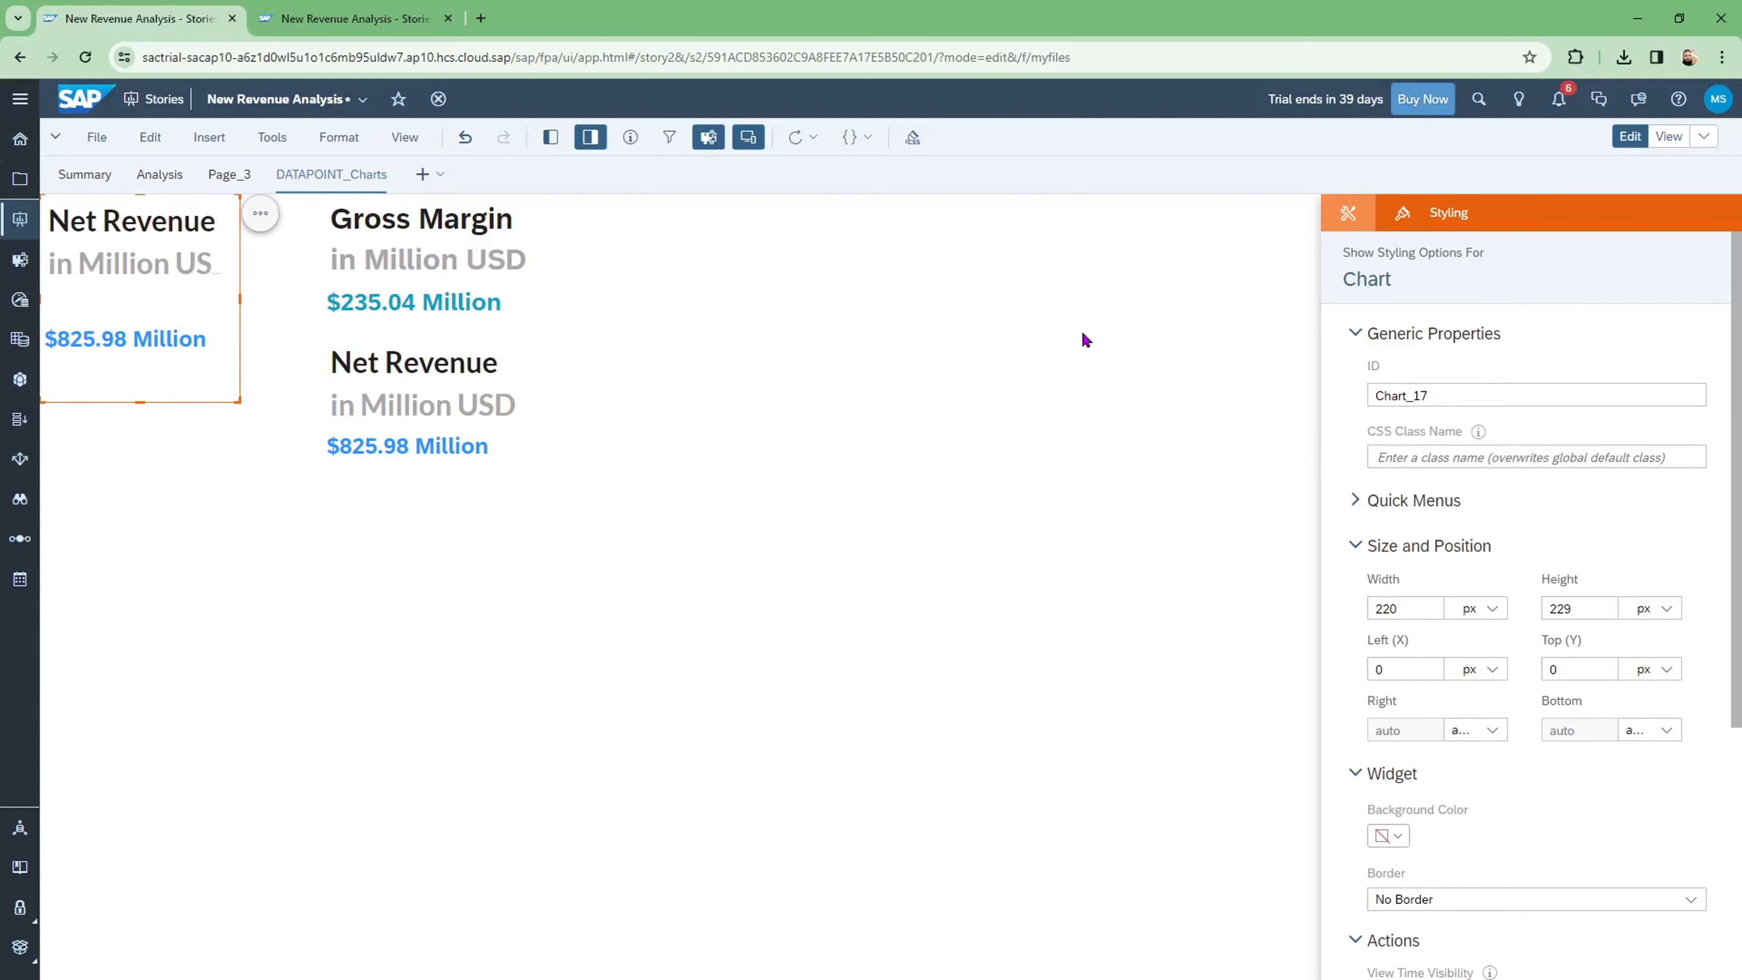
Step: Retitle the top-left tile 'Gross Margin %' and widen it to 259 px
{"action": "double_click", "coordinate": [134, 227]}
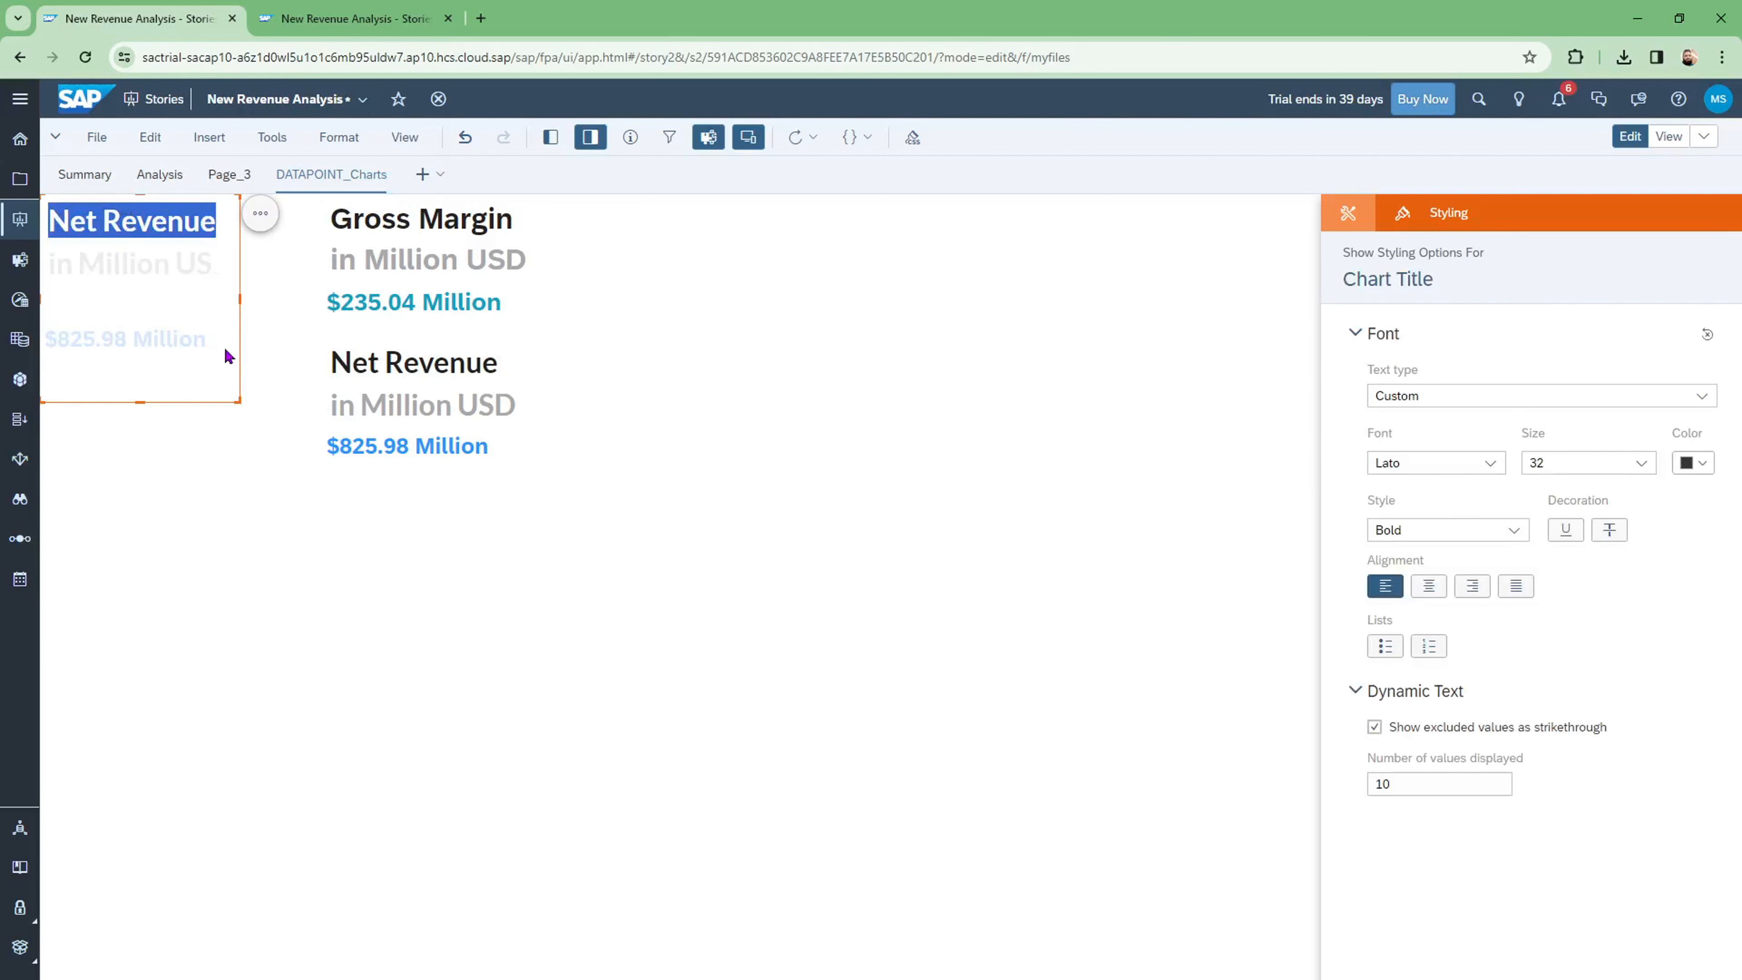
{"action": "type", "text": "Gross "}
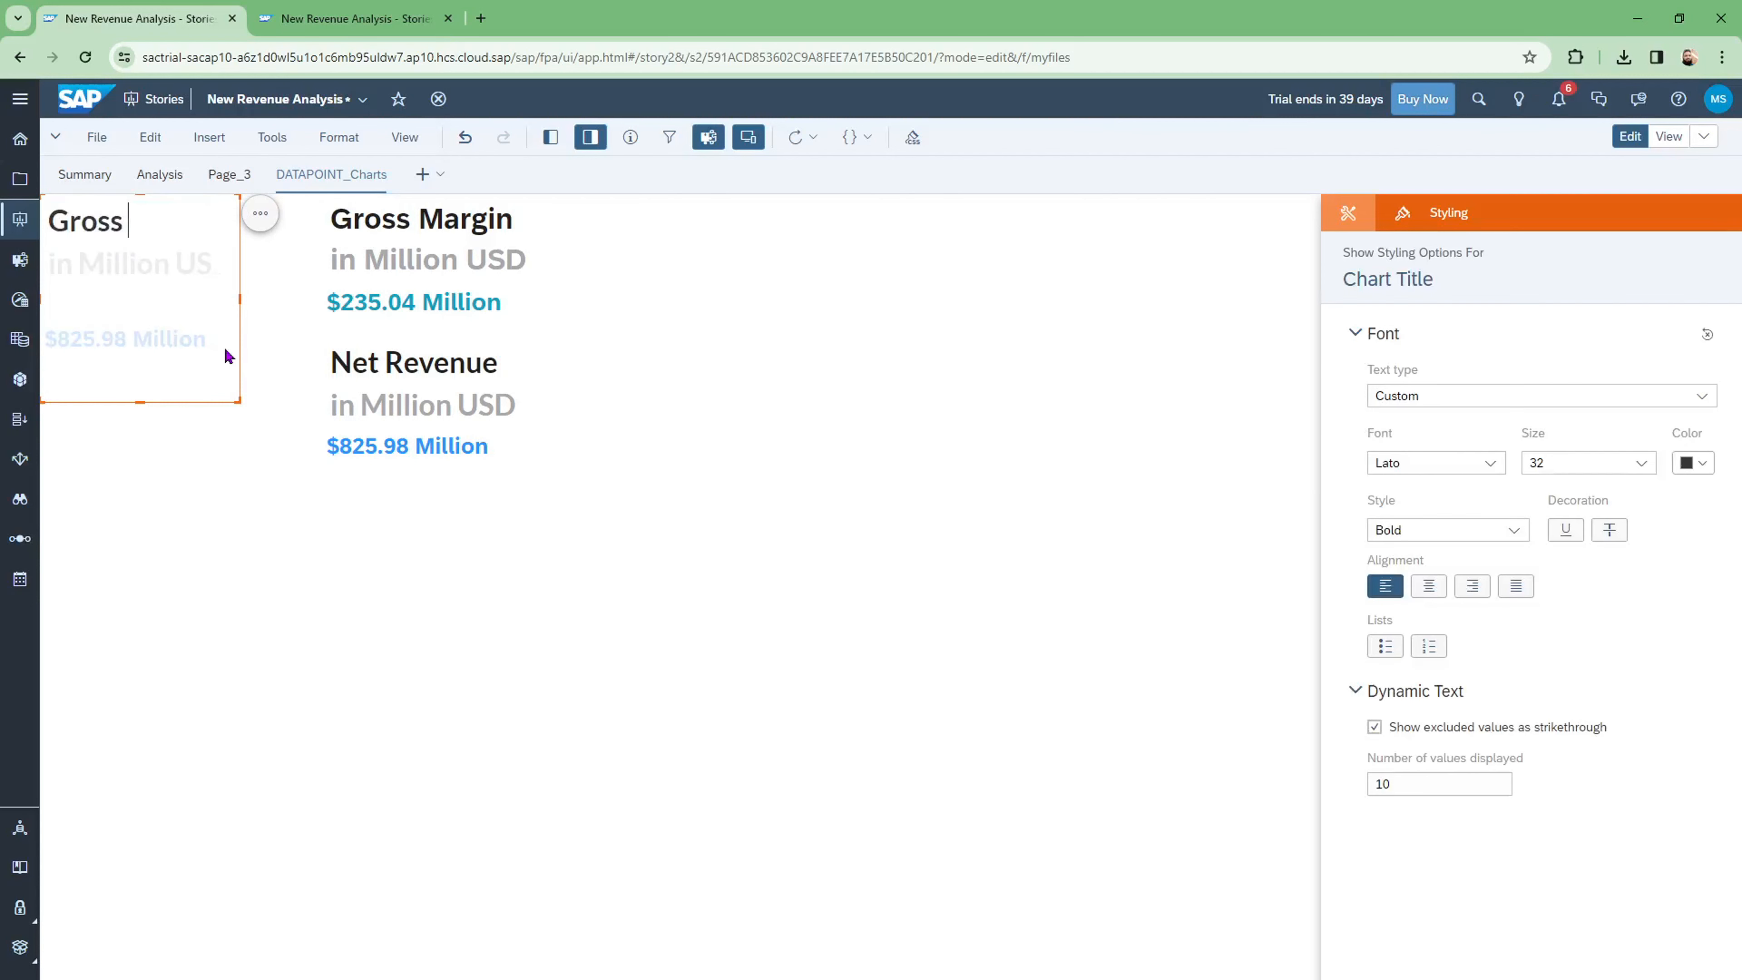
{"action": "type", "text": "Margin %"}
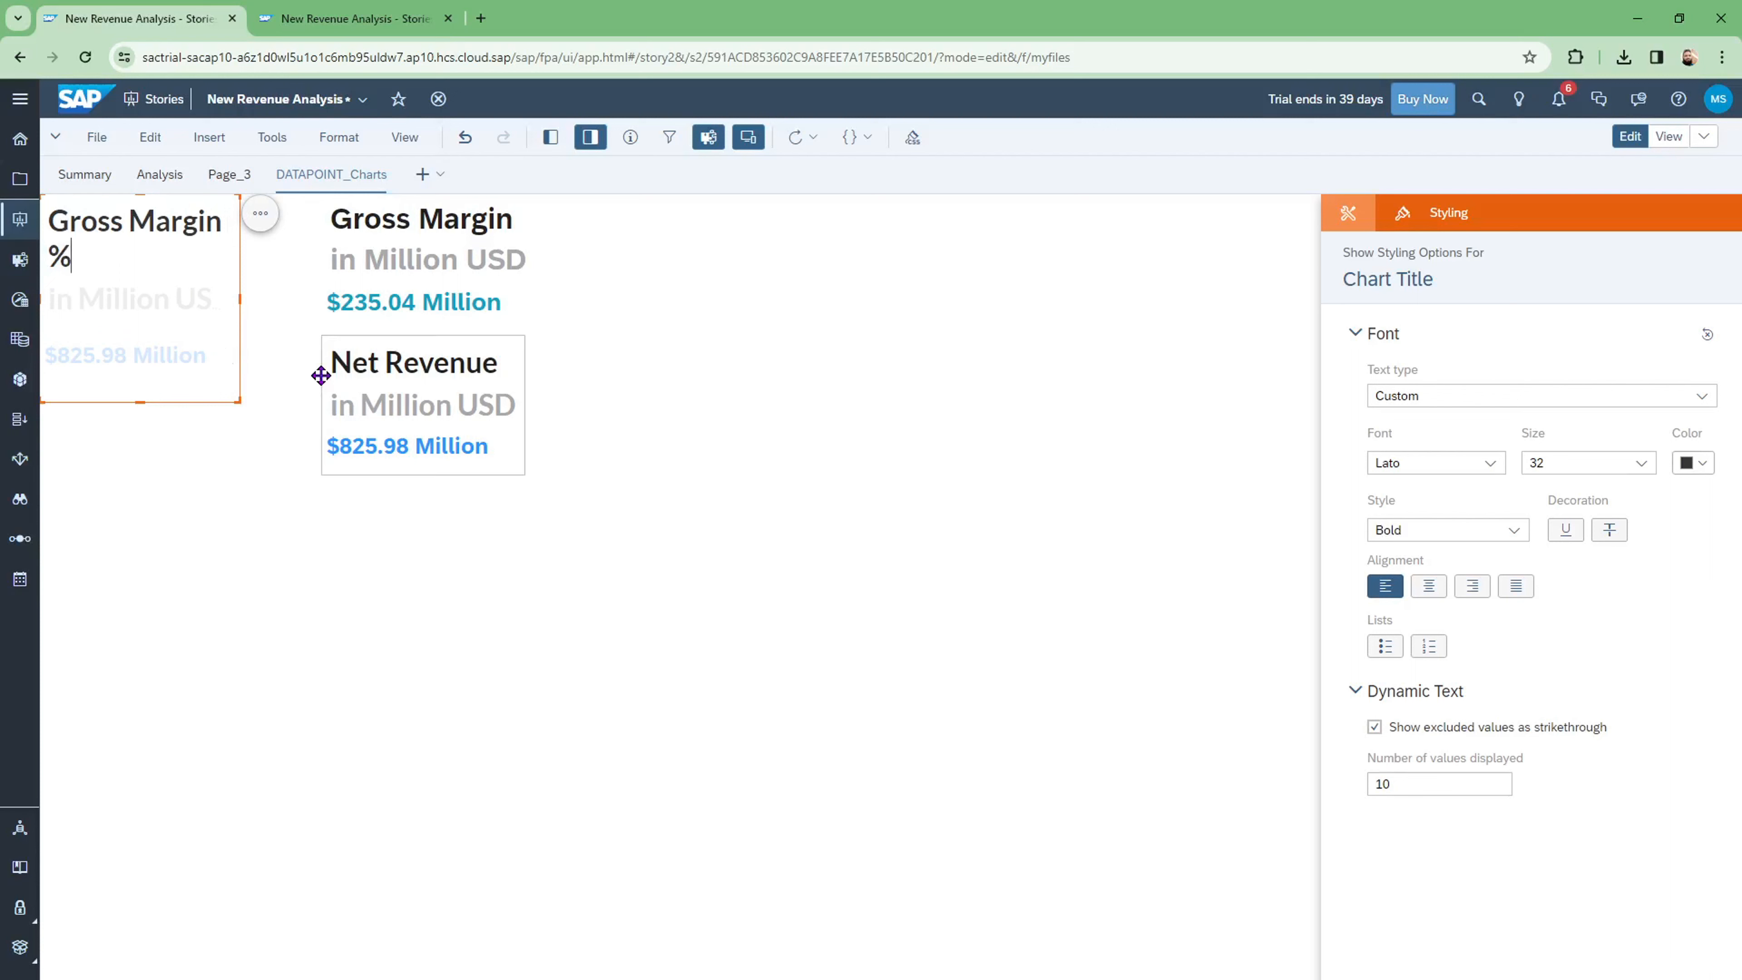
{"action": "left_click_drag", "start_coordinate": [238, 296], "coordinate": [297, 296]}
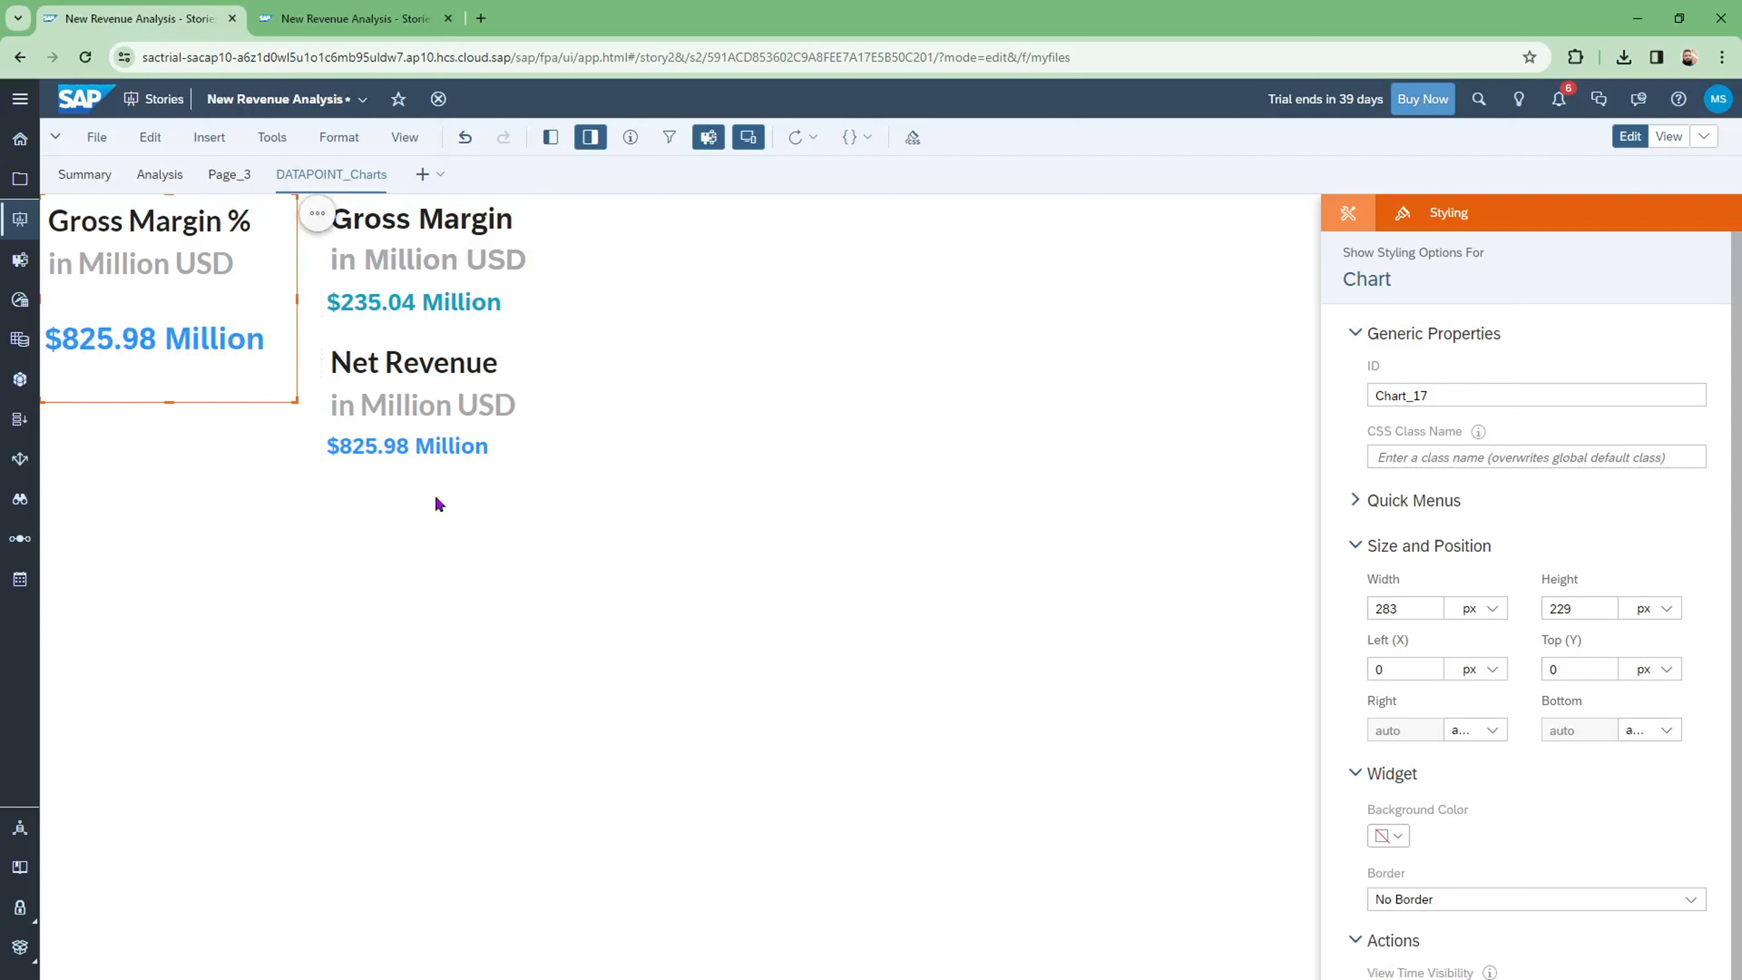
{"action": "left_click_drag", "start_coordinate": [297, 299], "coordinate": [275, 299]}
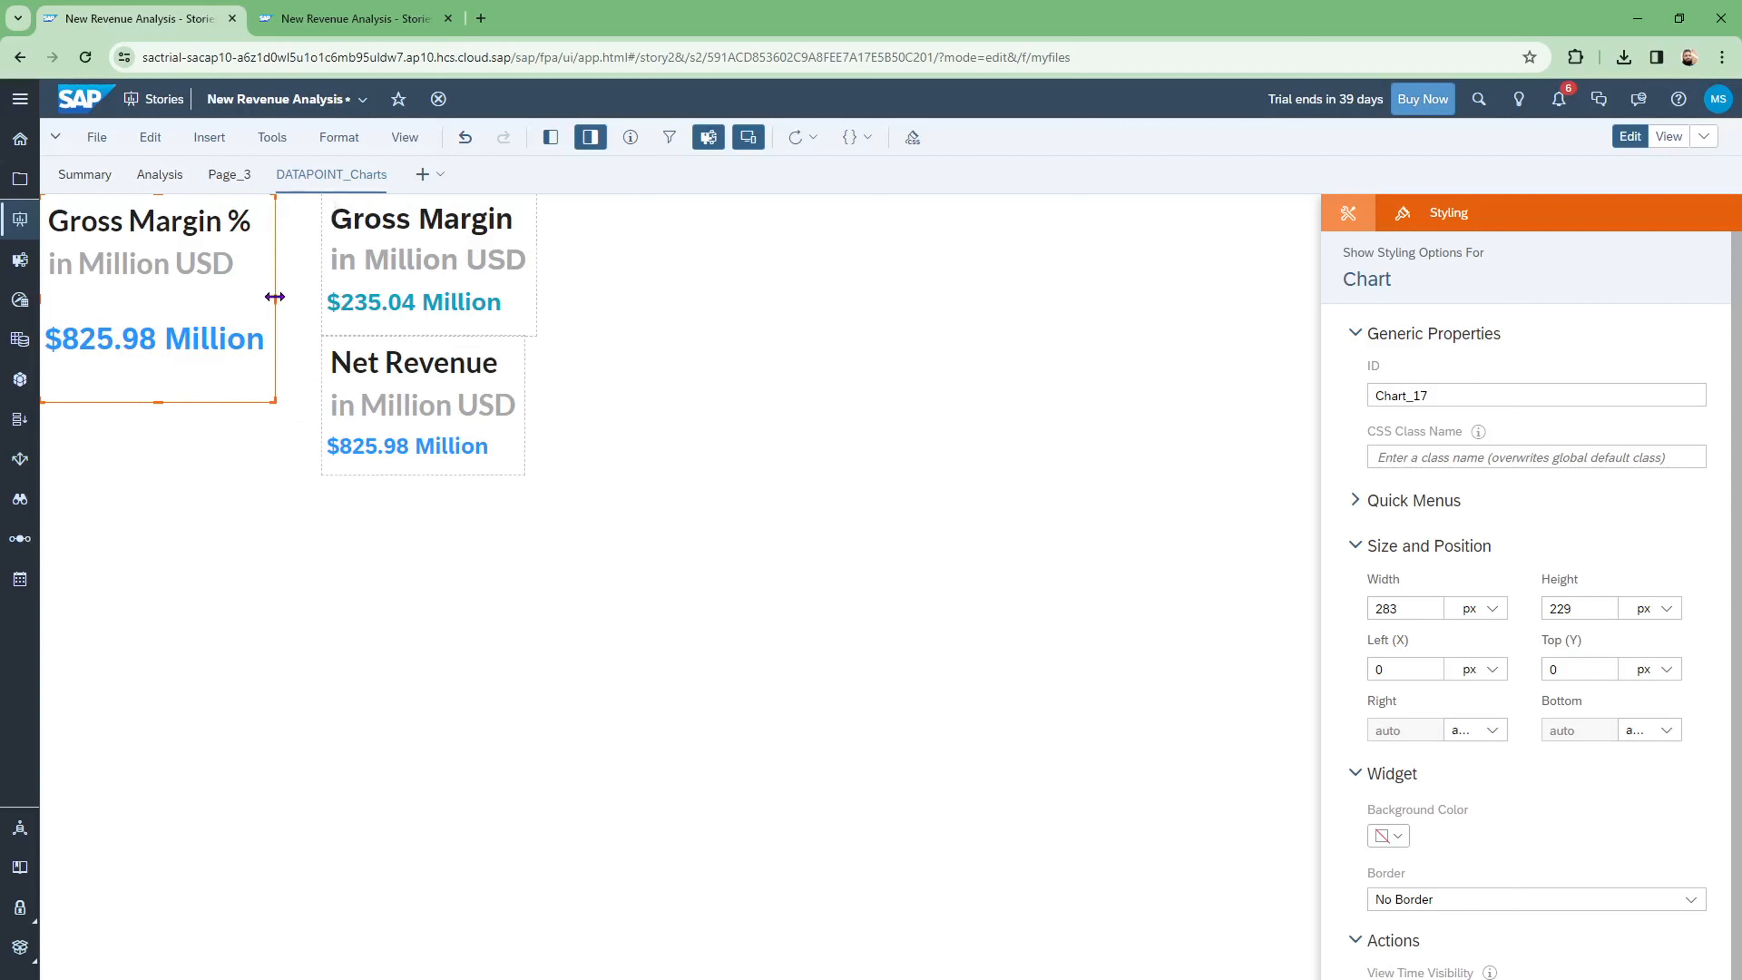
{"action": "left_click", "coordinate": [417, 264]}
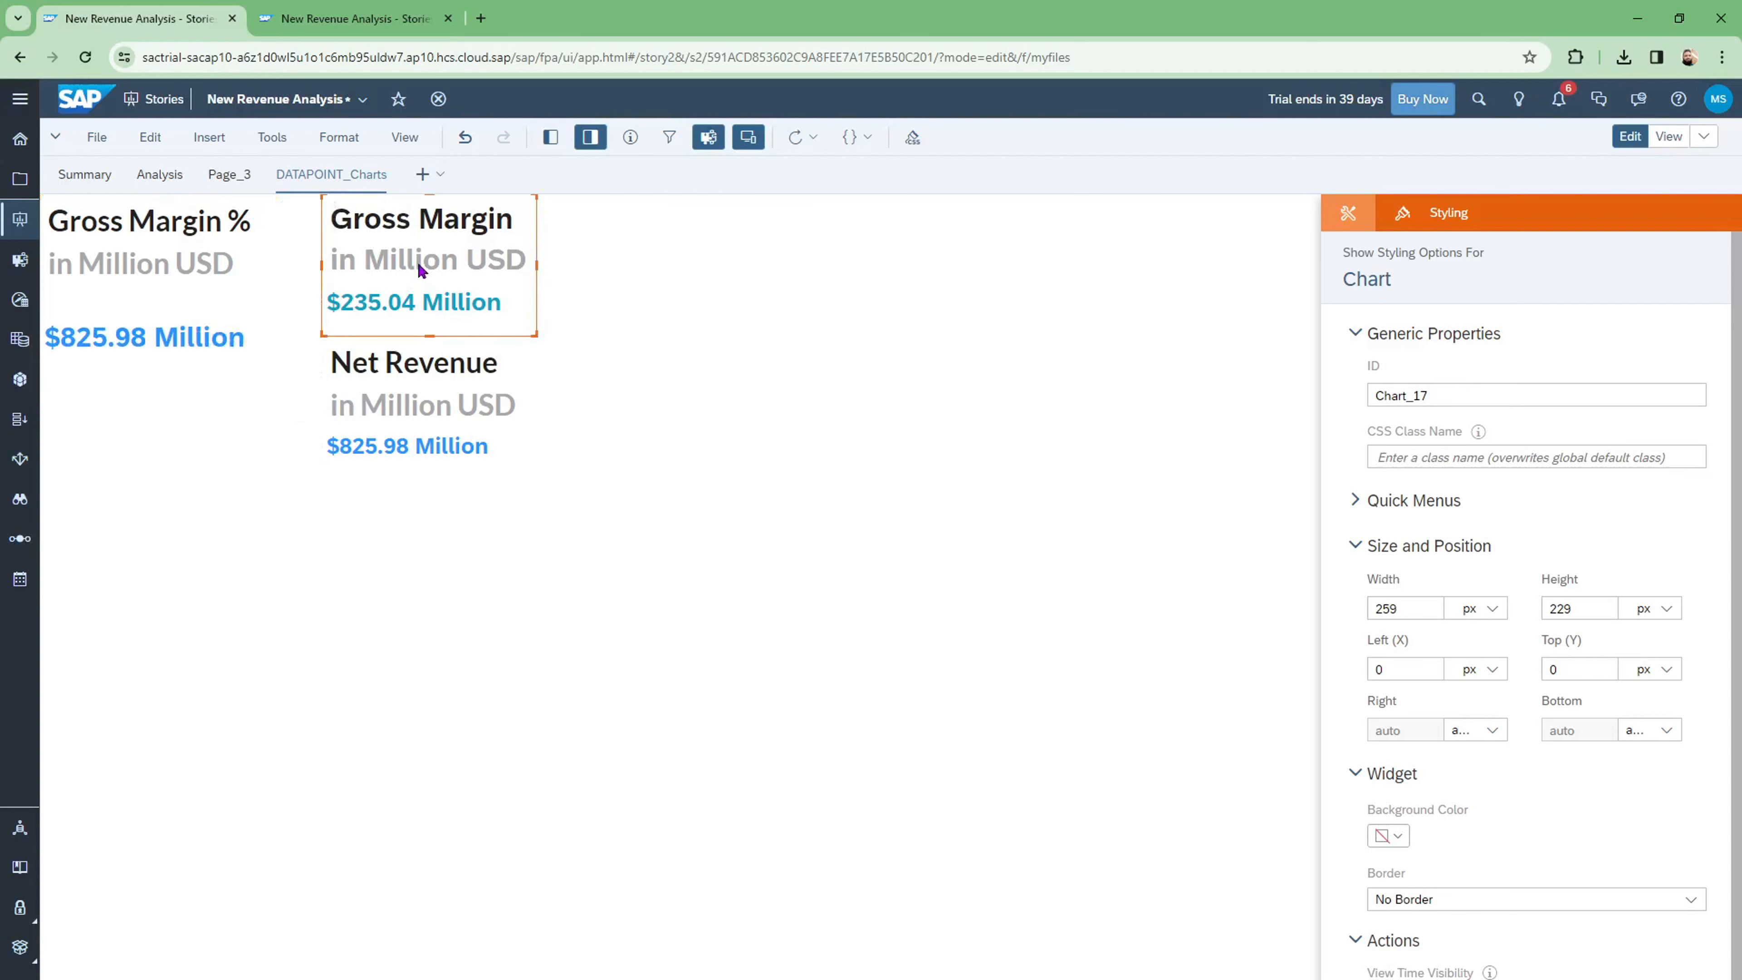
Step: Move the Gross Margin and Net Revenue tiles left to X 257, beside Gross Margin %
{"action": "double_click", "coordinate": [383, 264]}
{"action": "left_click_drag", "start_coordinate": [535, 210], "coordinate": [485, 208]}
{"action": "left_click", "coordinate": [527, 378]}
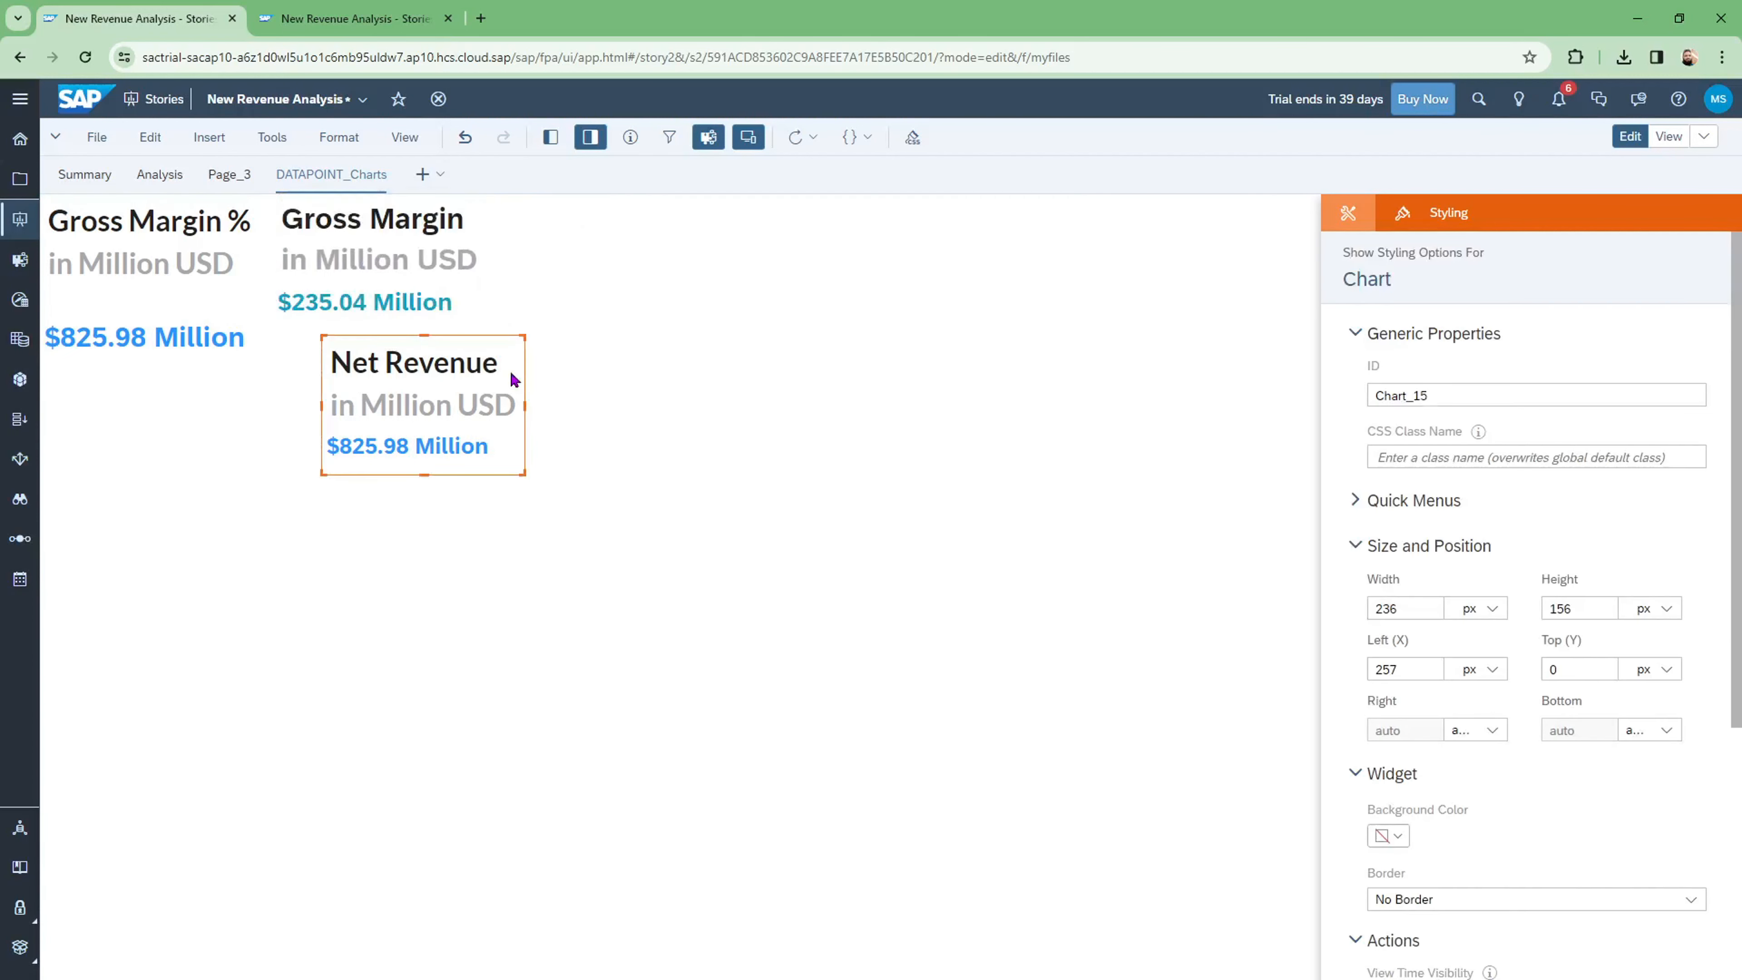
{"action": "left_click_drag", "start_coordinate": [524, 362], "coordinate": [472, 365]}
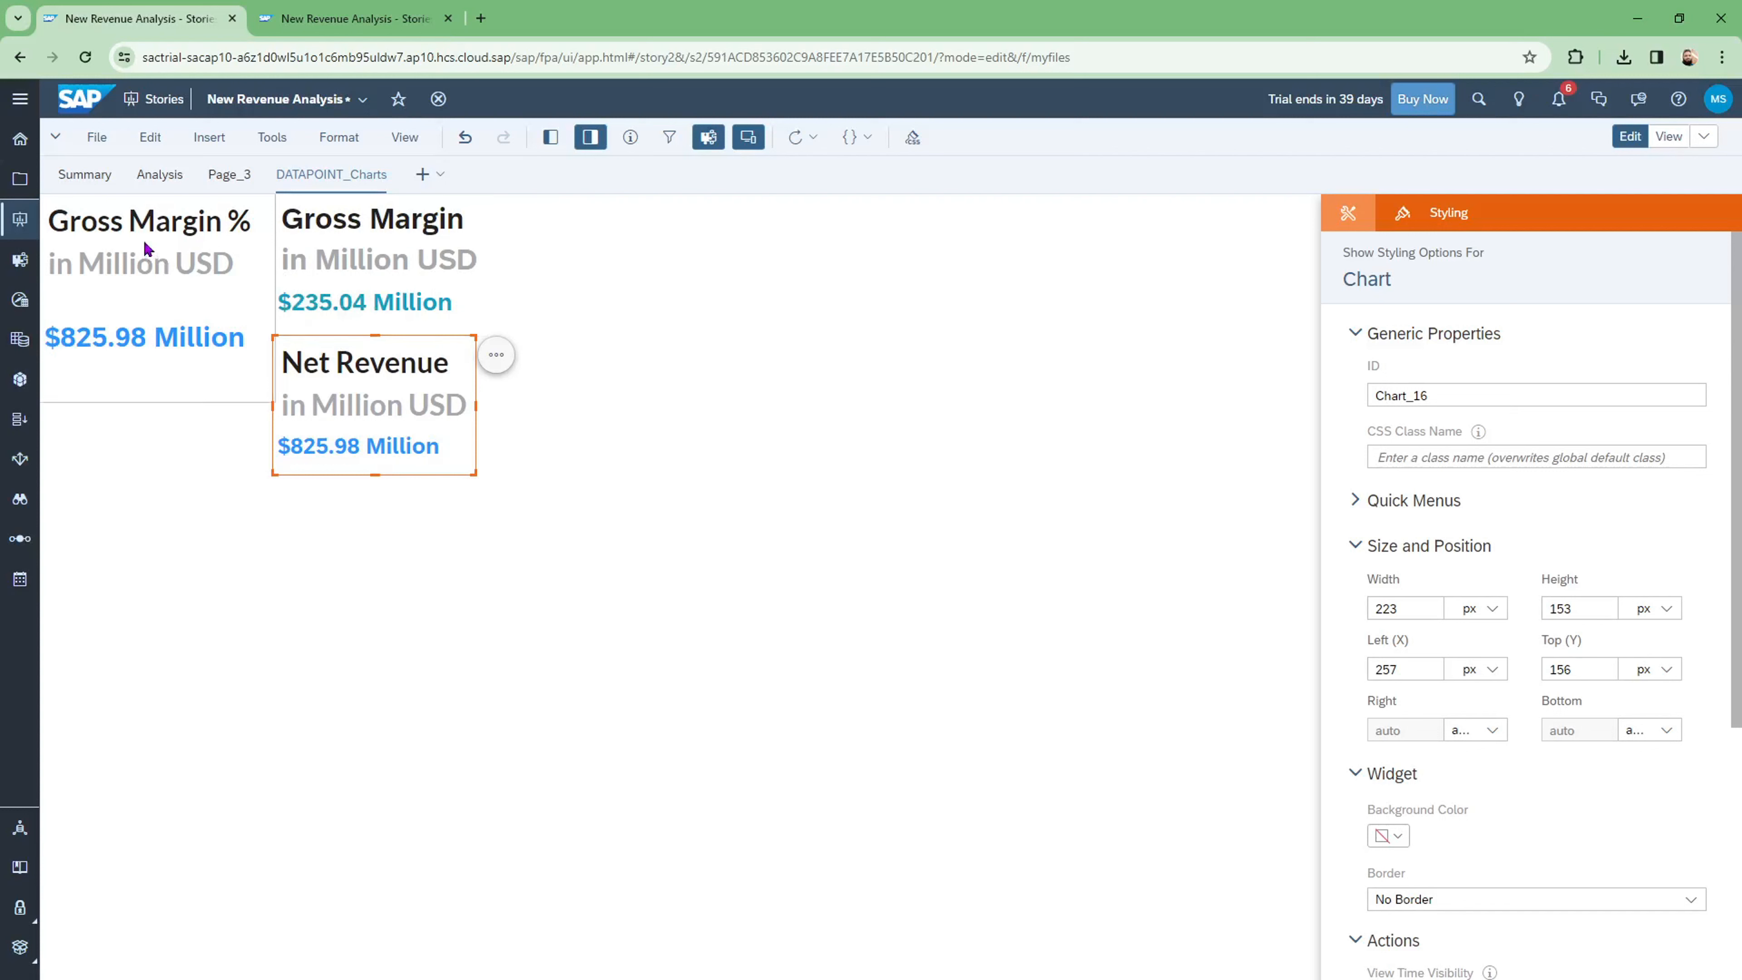
{"action": "left_click", "coordinate": [192, 235]}
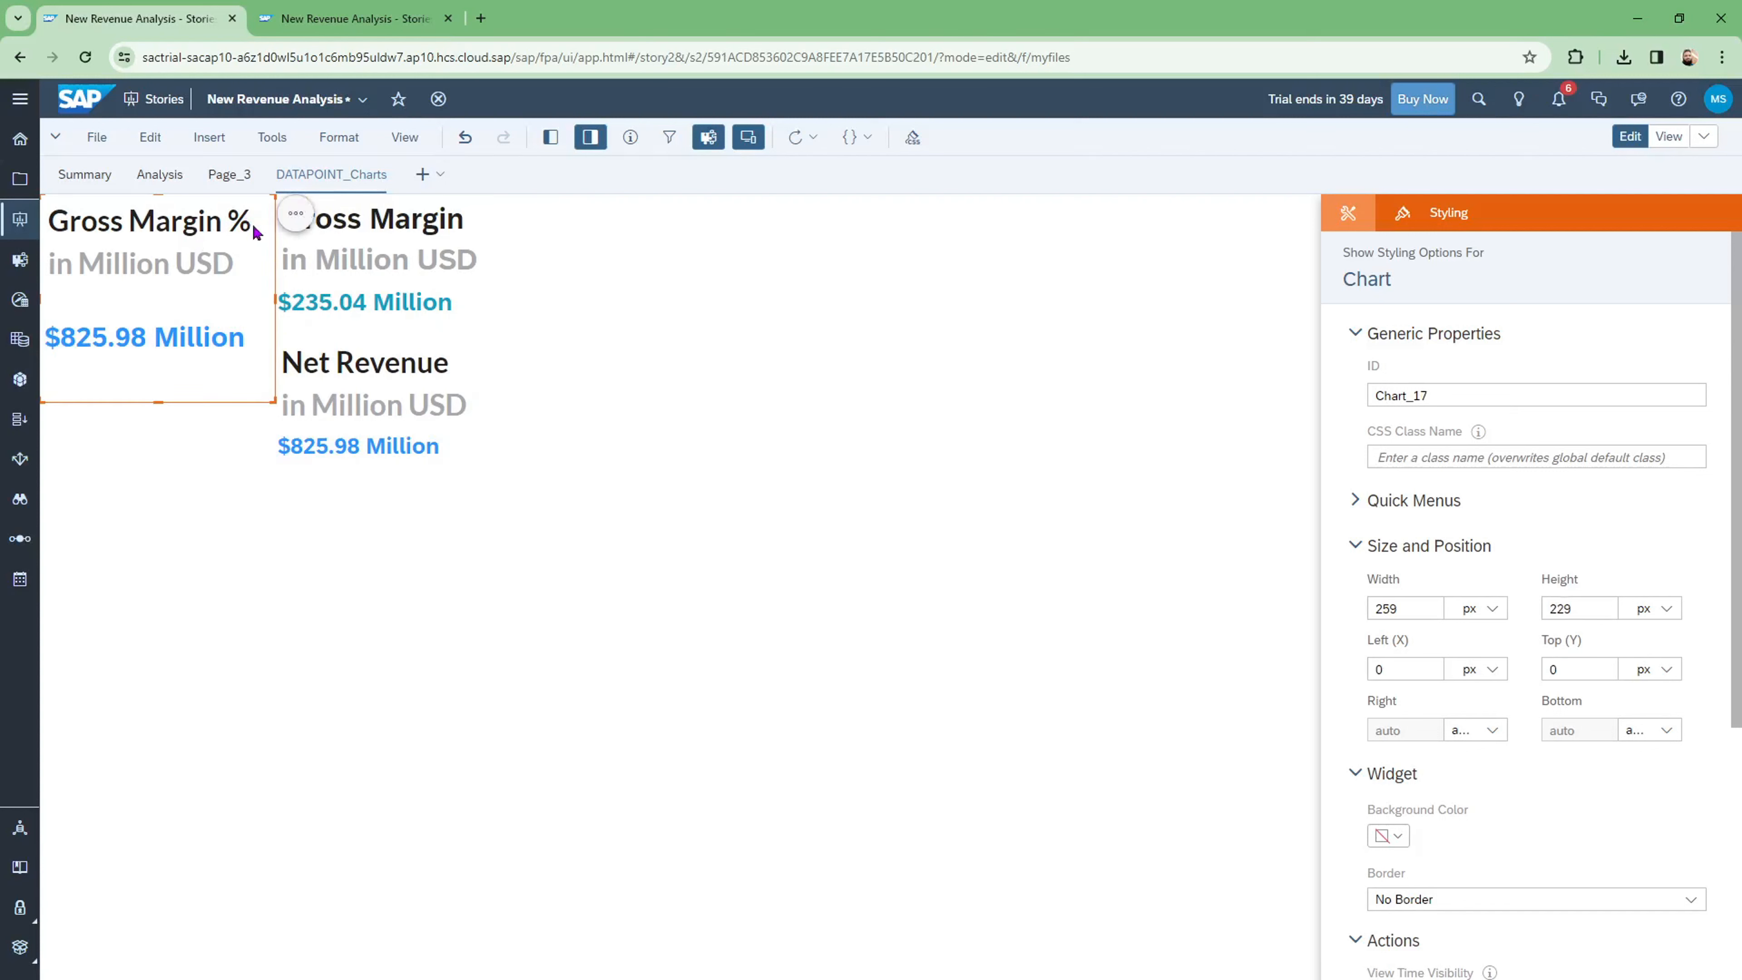
Step: Replace Net_revenue with the Gross Margin % calculation as the top-left tile's primary value
{"action": "left_click", "coordinate": [1346, 215]}
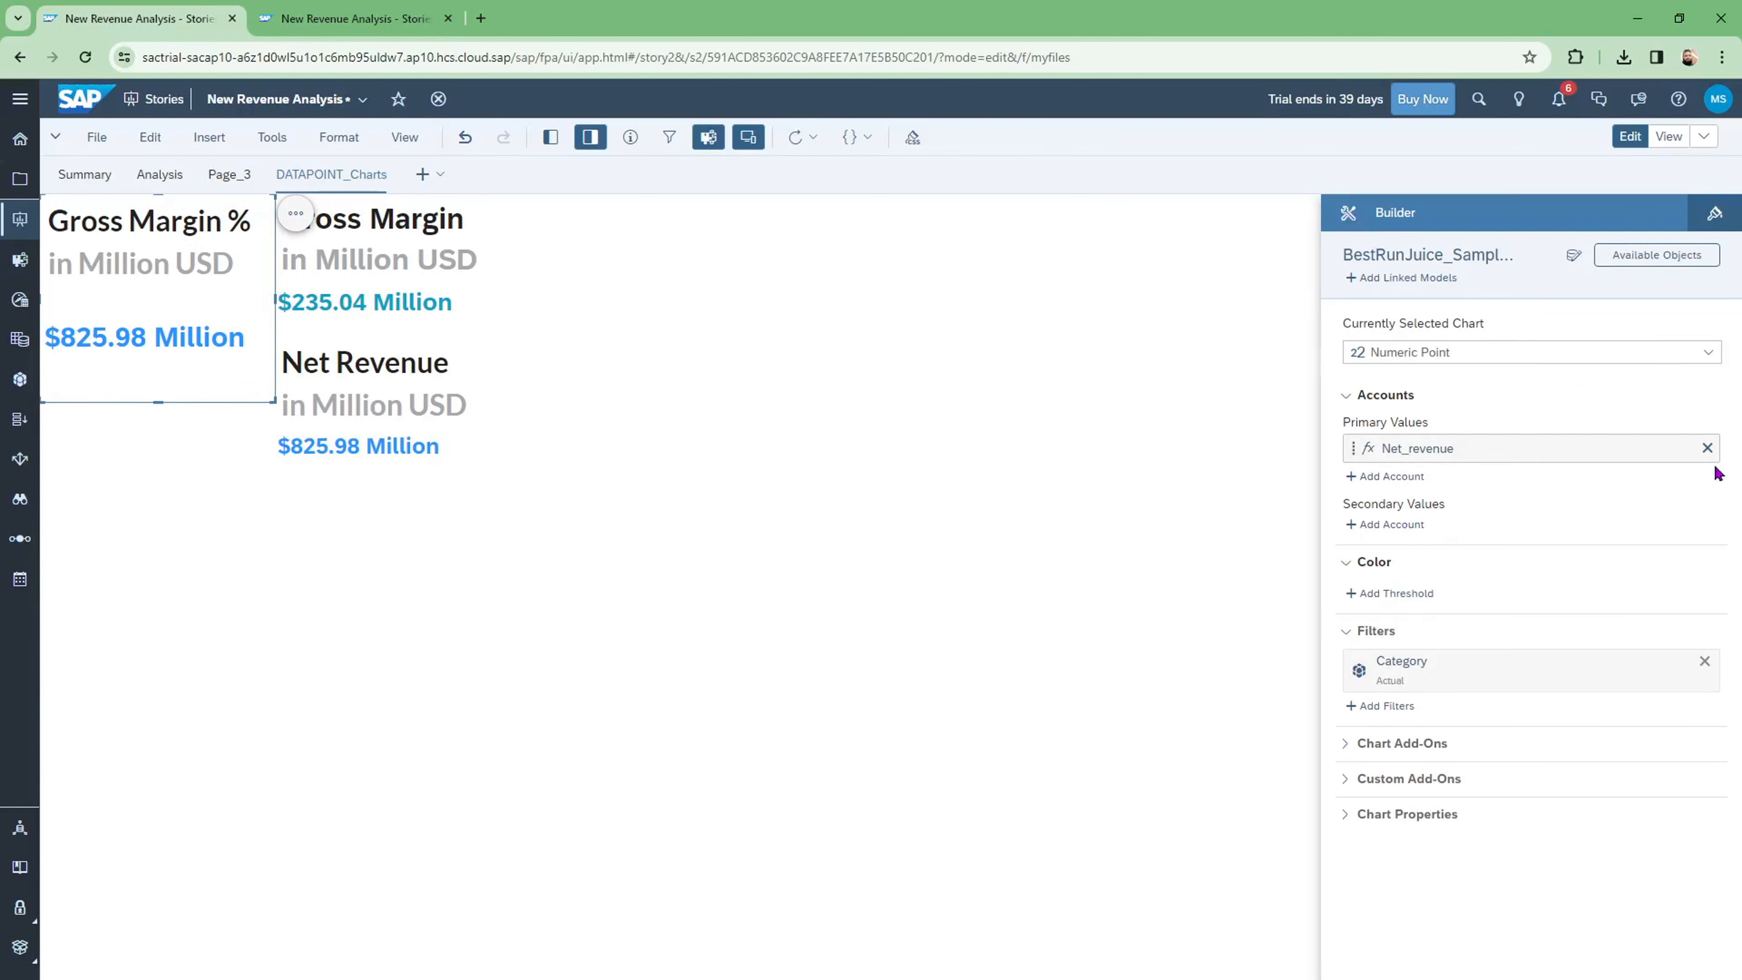
{"action": "left_click", "coordinate": [1707, 449]}
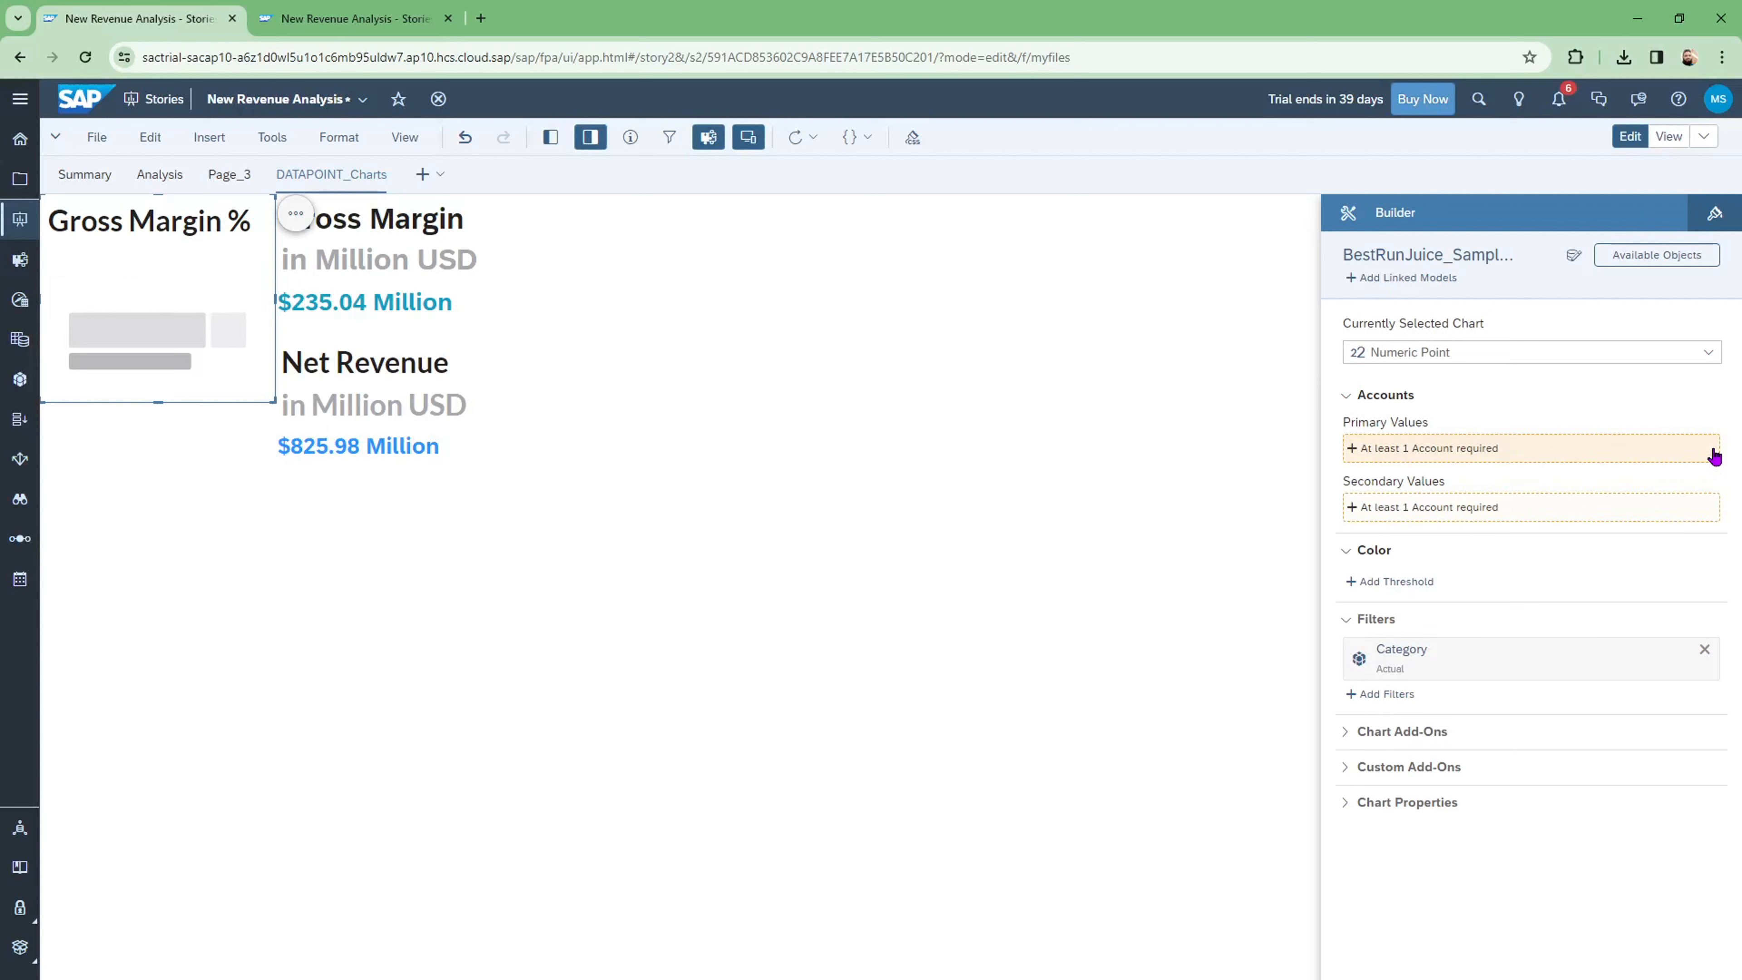
{"action": "left_click", "coordinate": [1455, 450]}
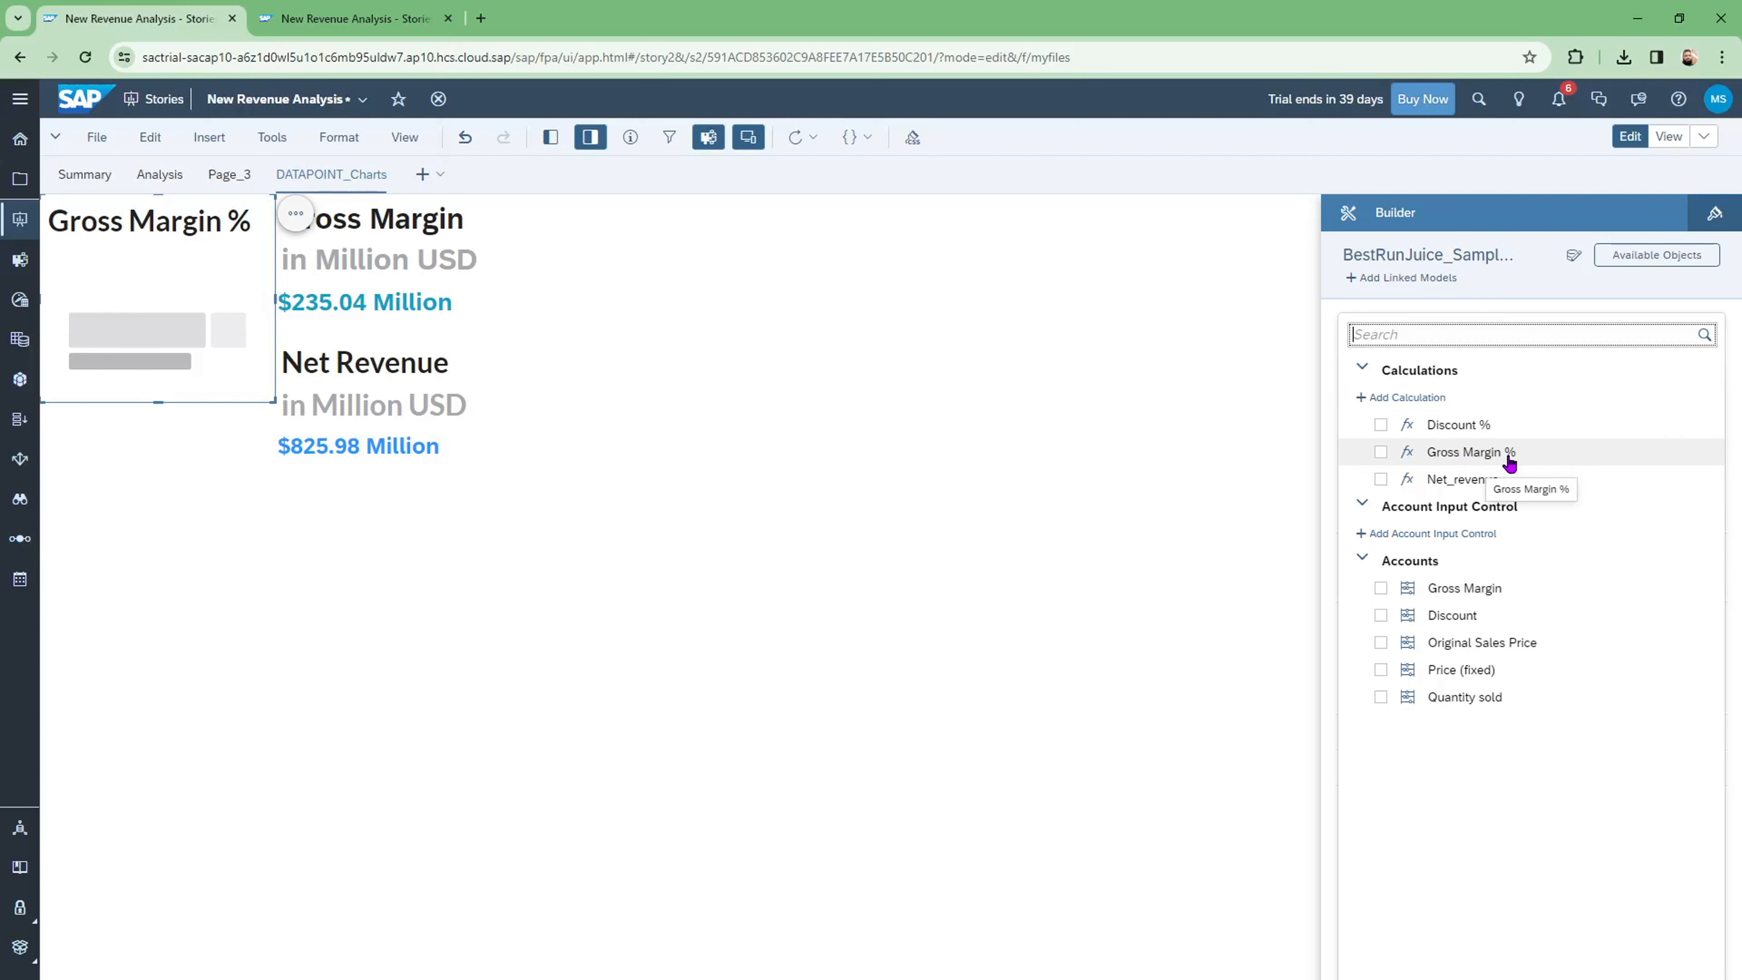
{"action": "left_click", "coordinate": [1381, 453]}
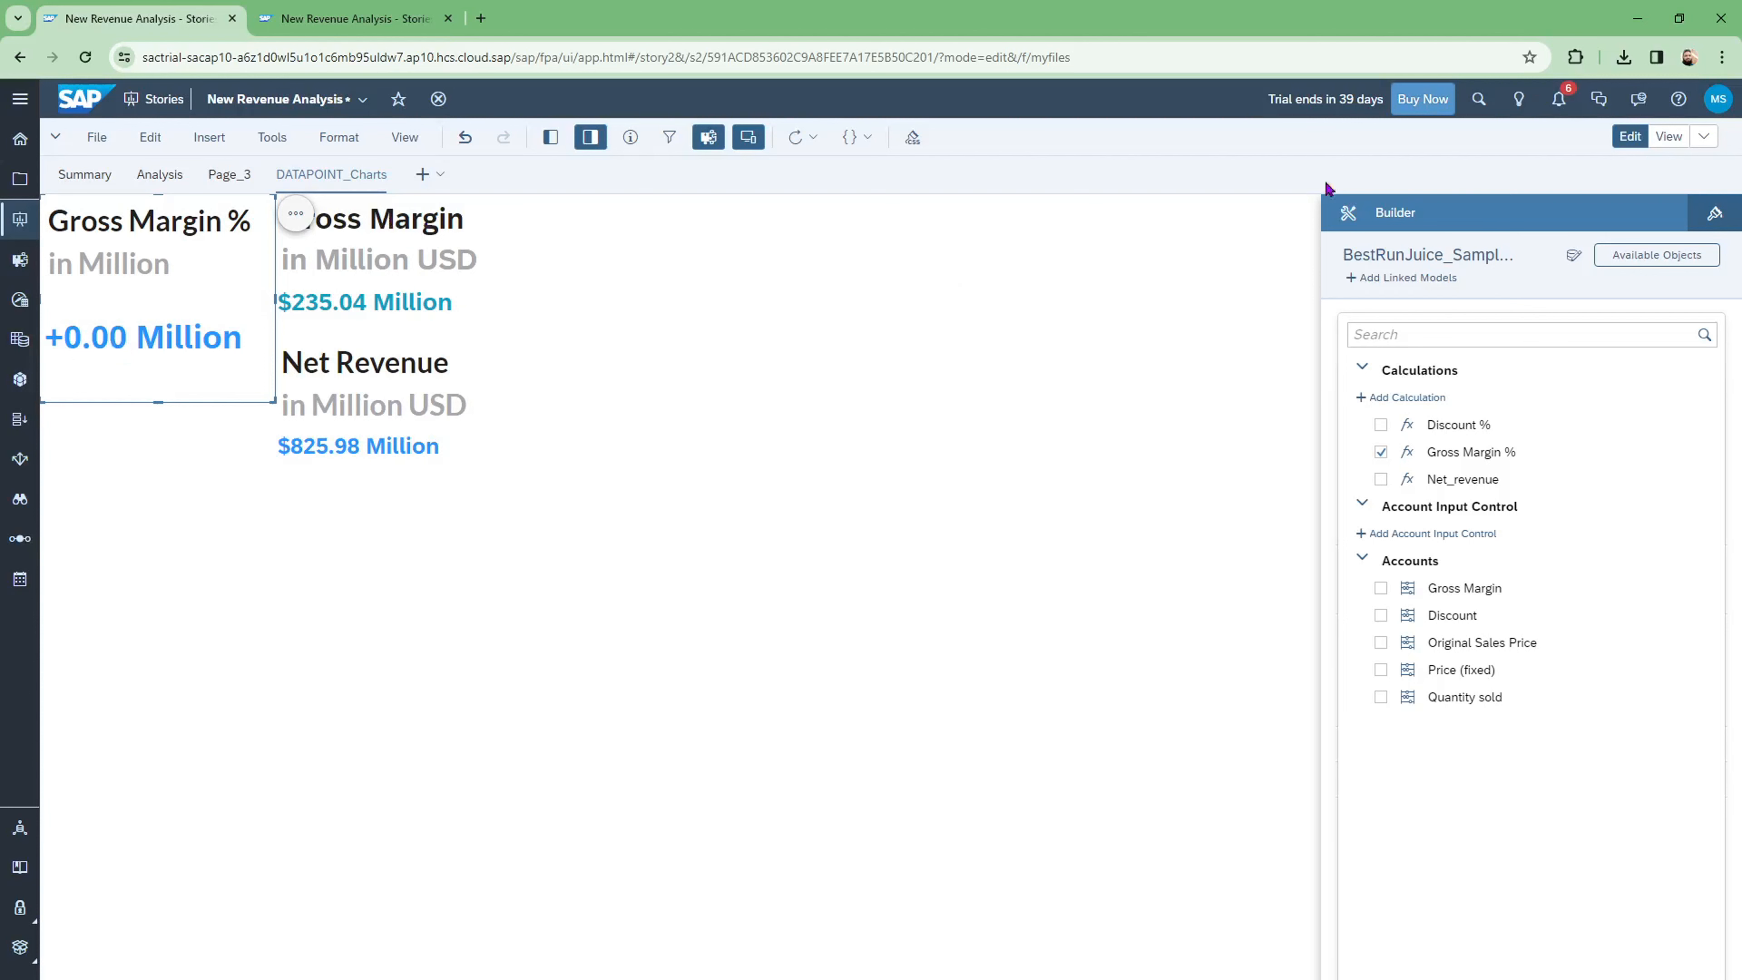
{"action": "left_click", "coordinate": [1719, 219]}
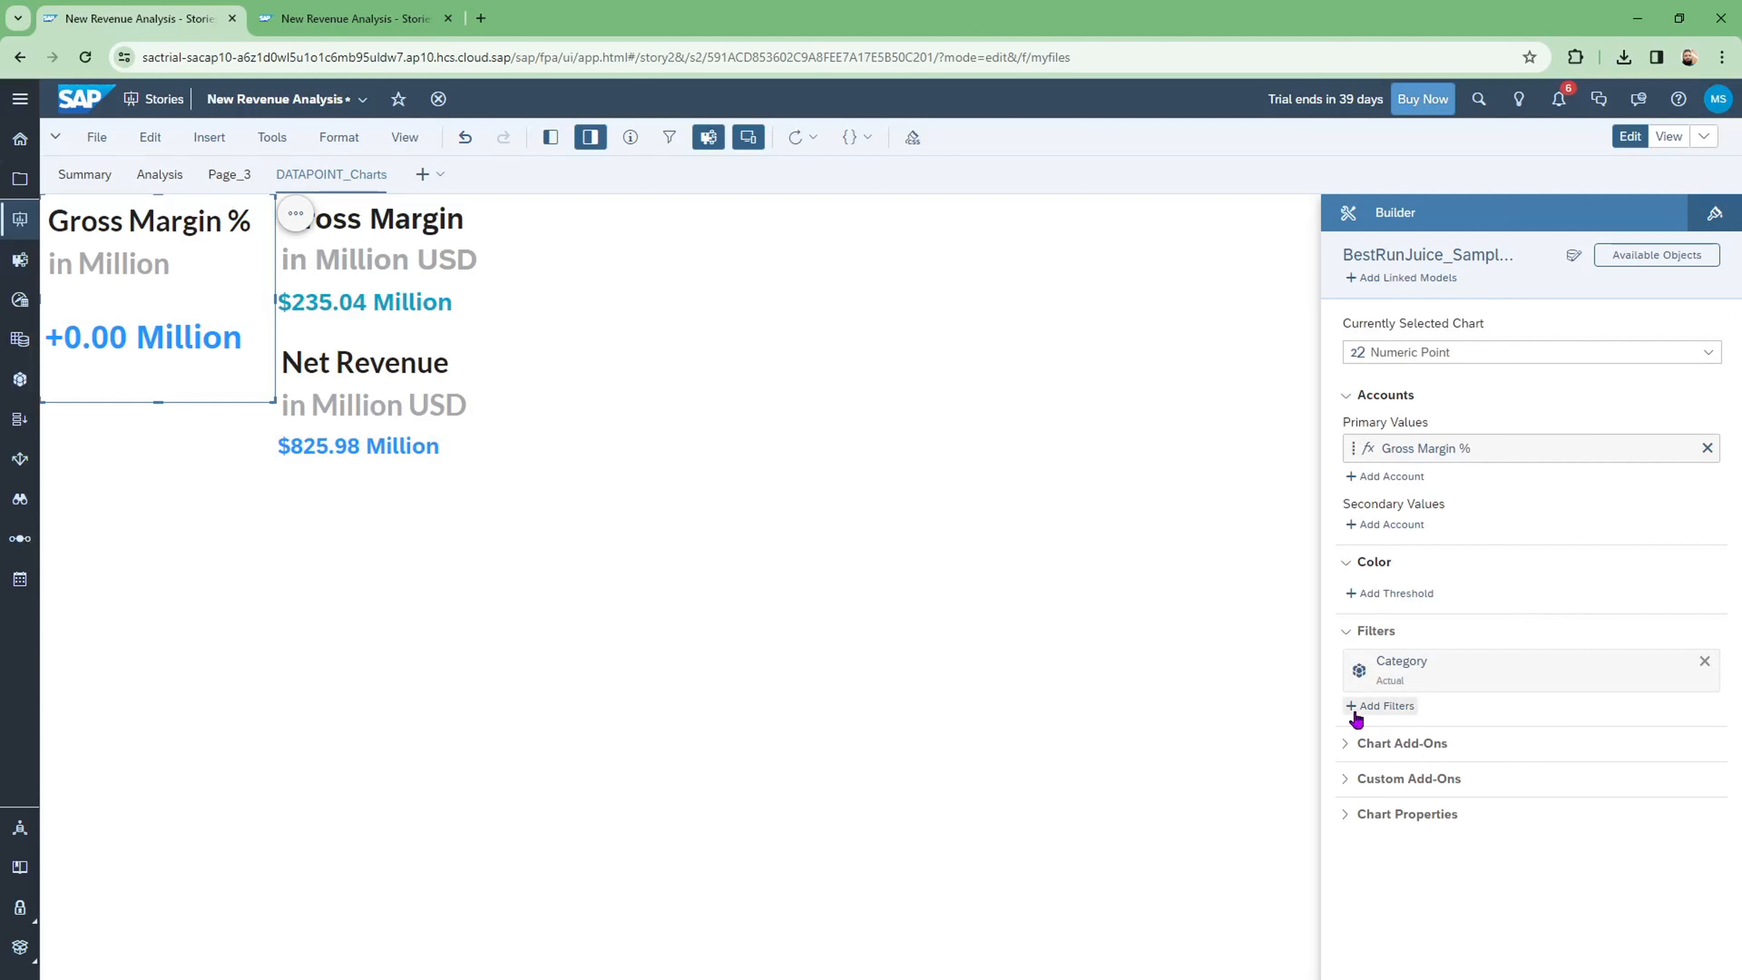
{"action": "left_click", "coordinate": [1358, 746]}
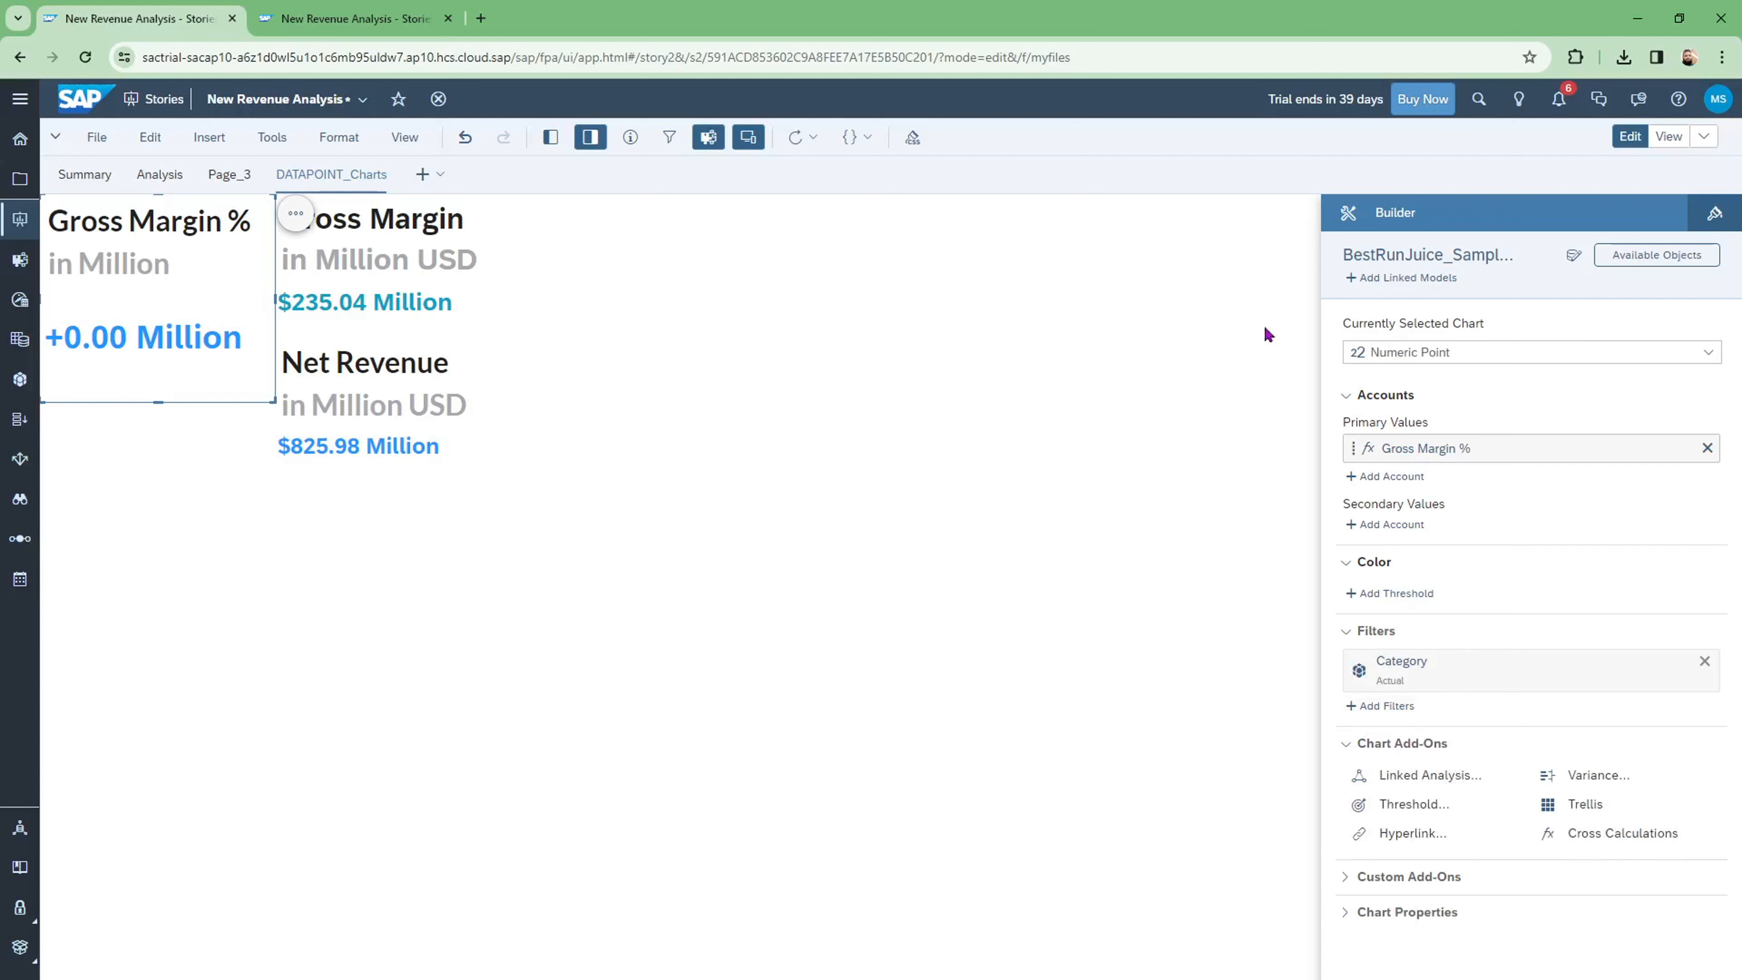
Step: Change the Gross Margin % tile's number scale from Million to Default so it reads 28.46
{"action": "left_click", "coordinate": [1716, 212]}
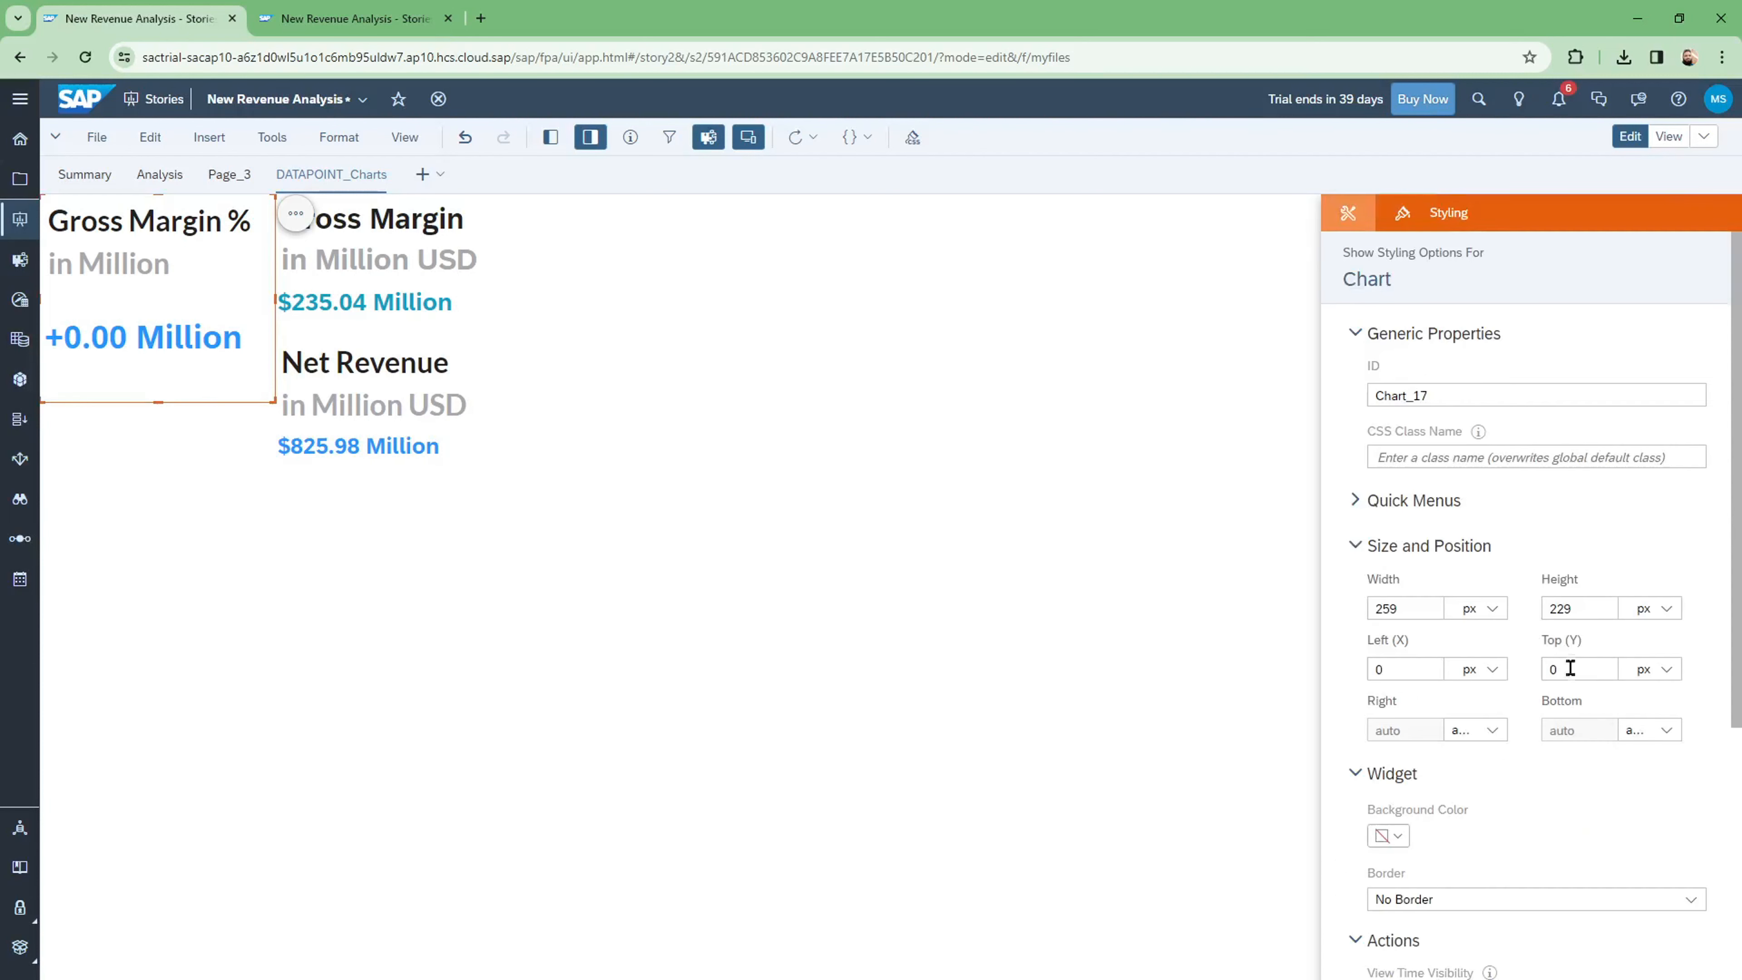
{"action": "scroll", "coordinate": [1547, 676], "scroll_direction": "down", "scroll_amount": 8}
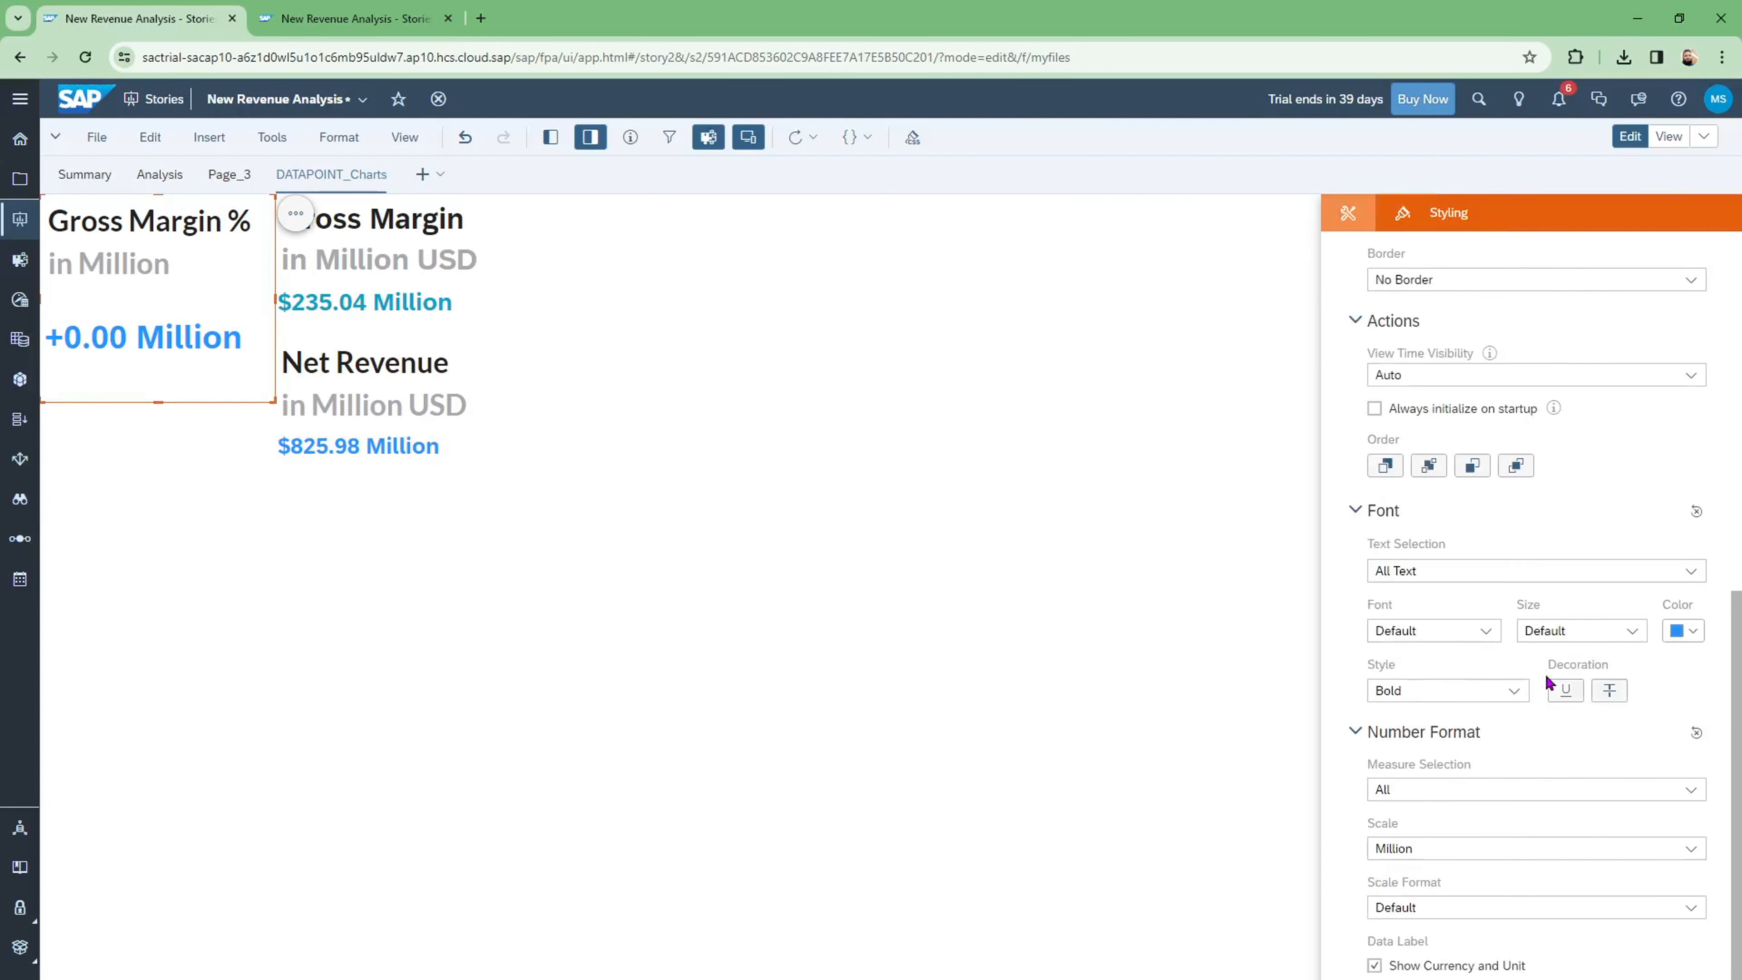
{"action": "left_click", "coordinate": [1692, 848]}
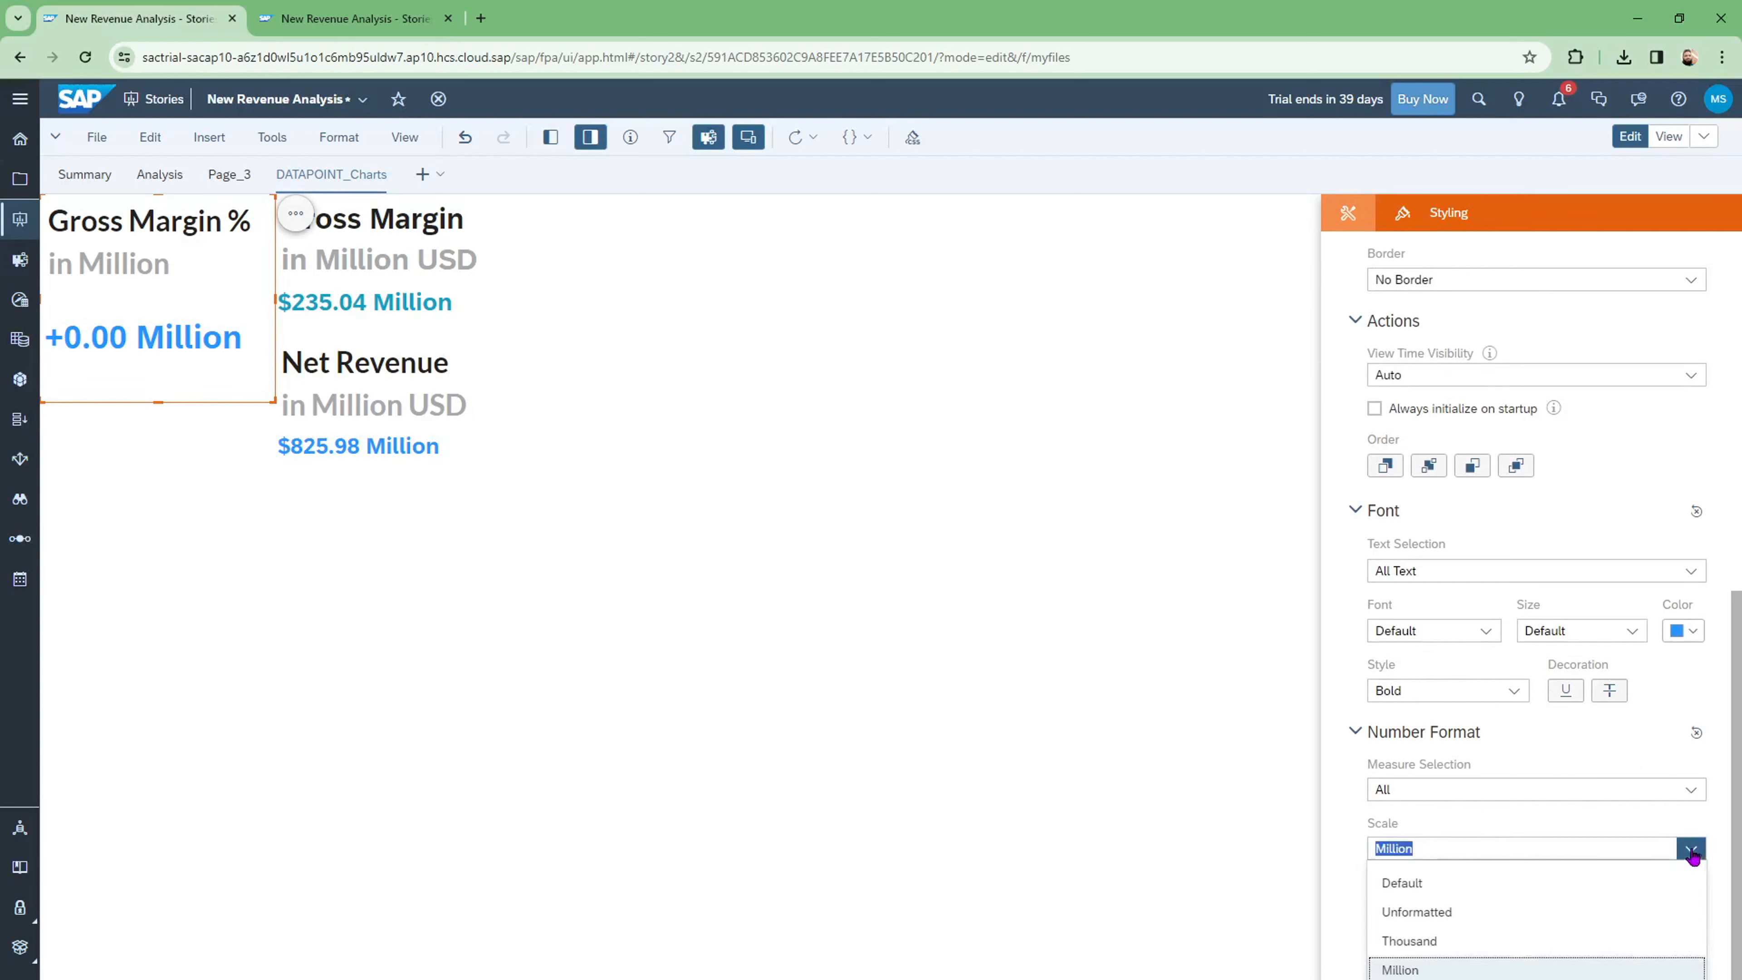
{"action": "left_click", "coordinate": [1440, 885]}
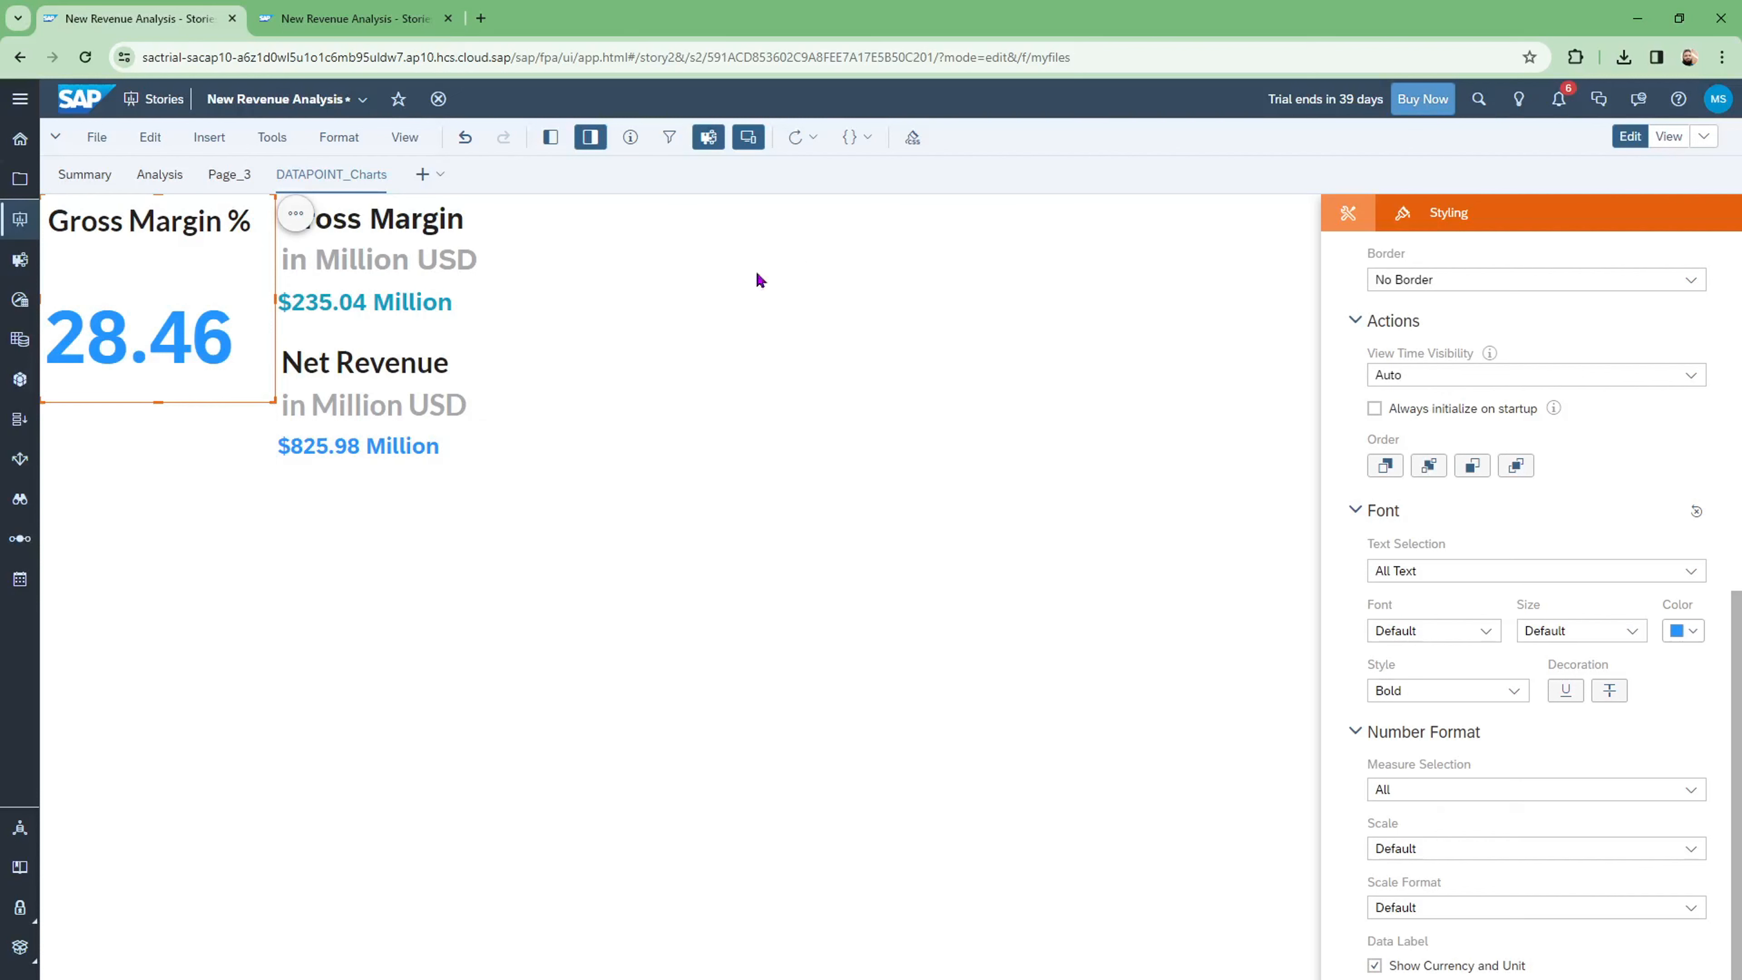
{"action": "left_click", "coordinate": [679, 319]}
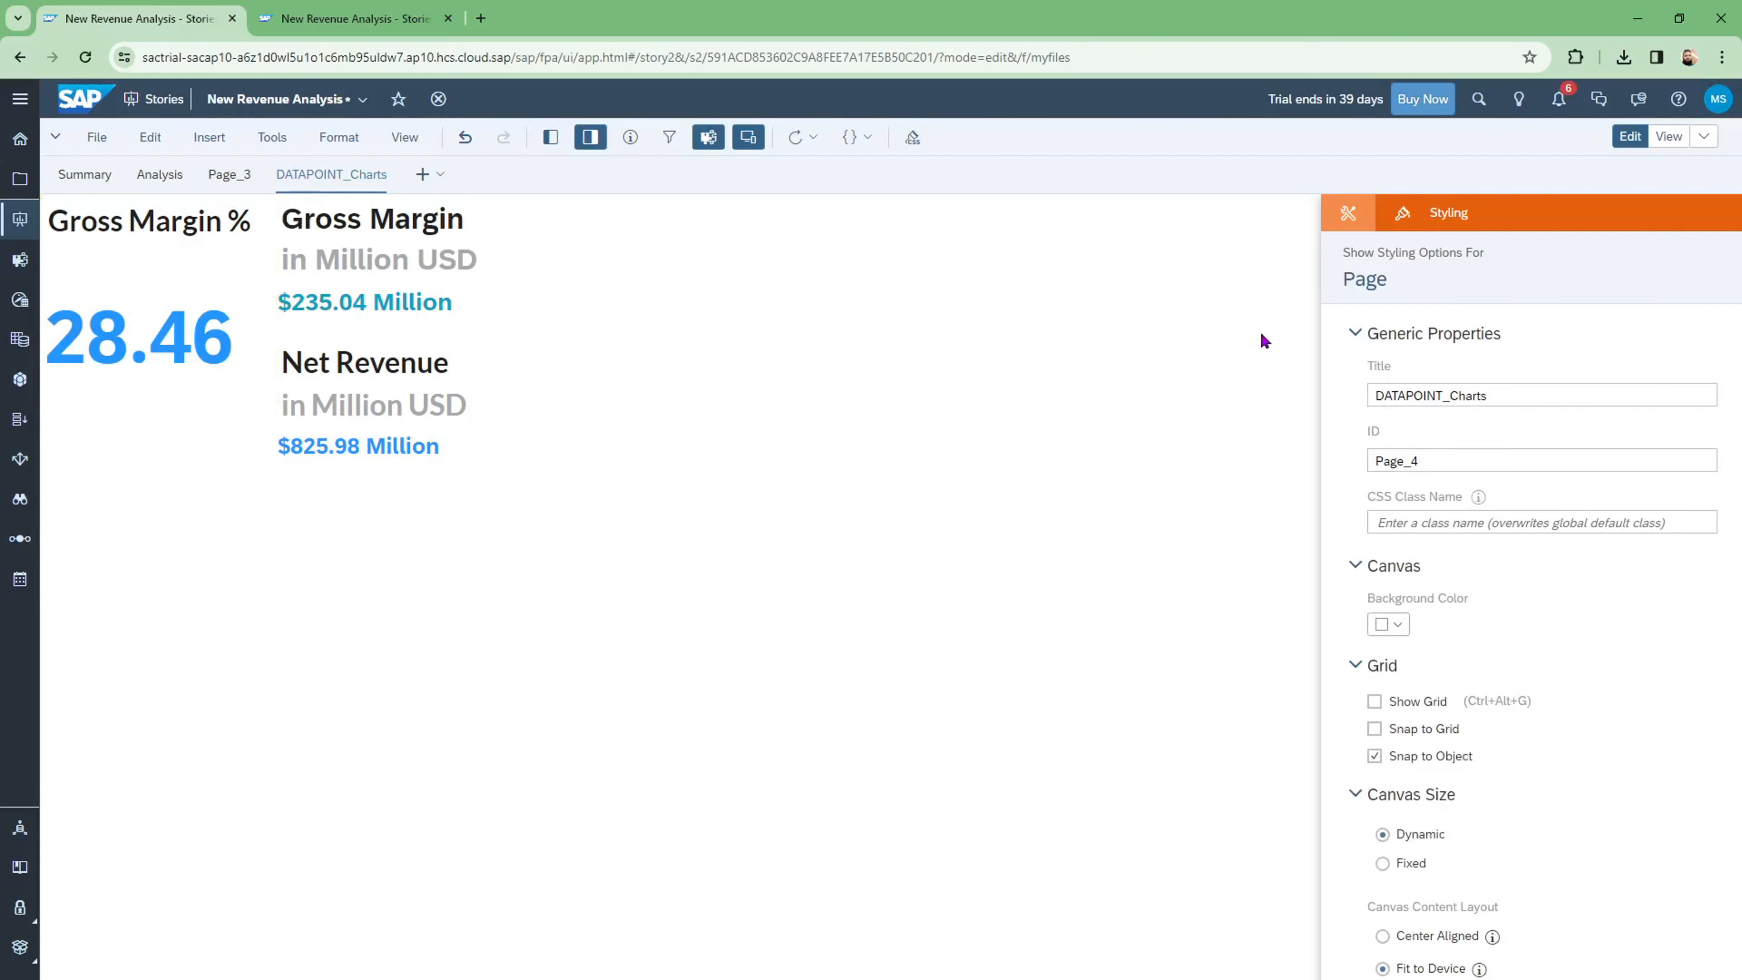
Step: Open the Gross Margin % calculation (Gross_Margin / Net_revenue * 100) for editing
{"action": "left_click", "coordinate": [223, 231]}
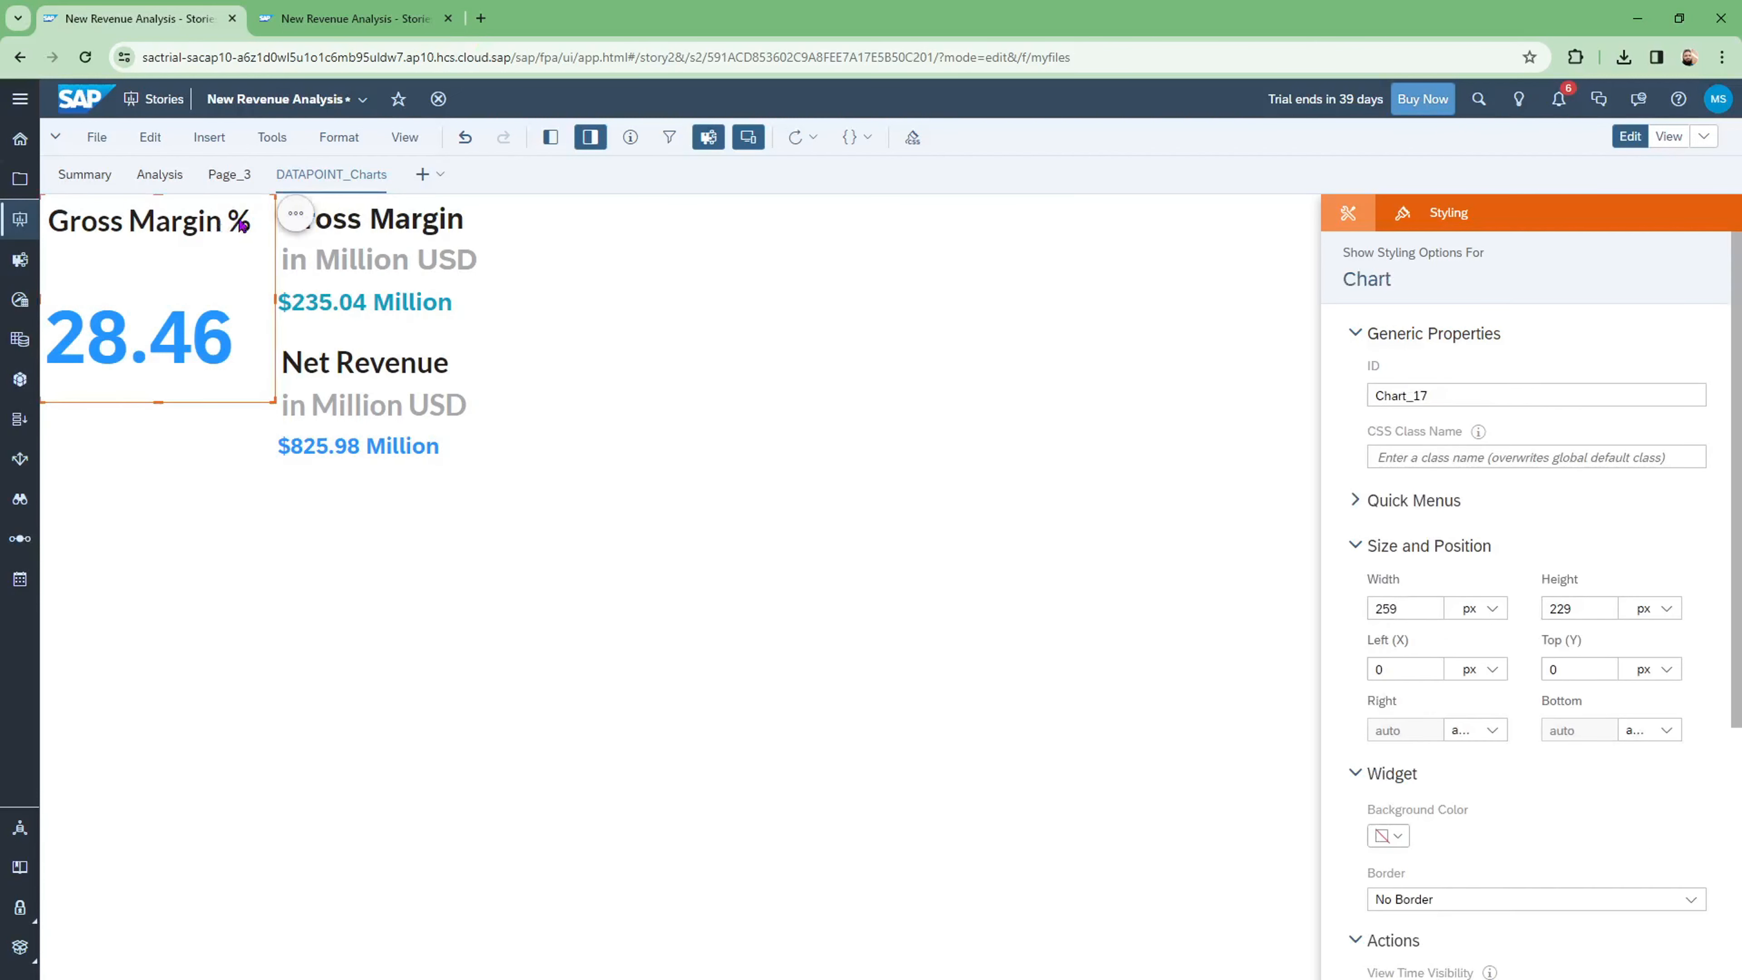
{"action": "left_click", "coordinate": [1348, 215]}
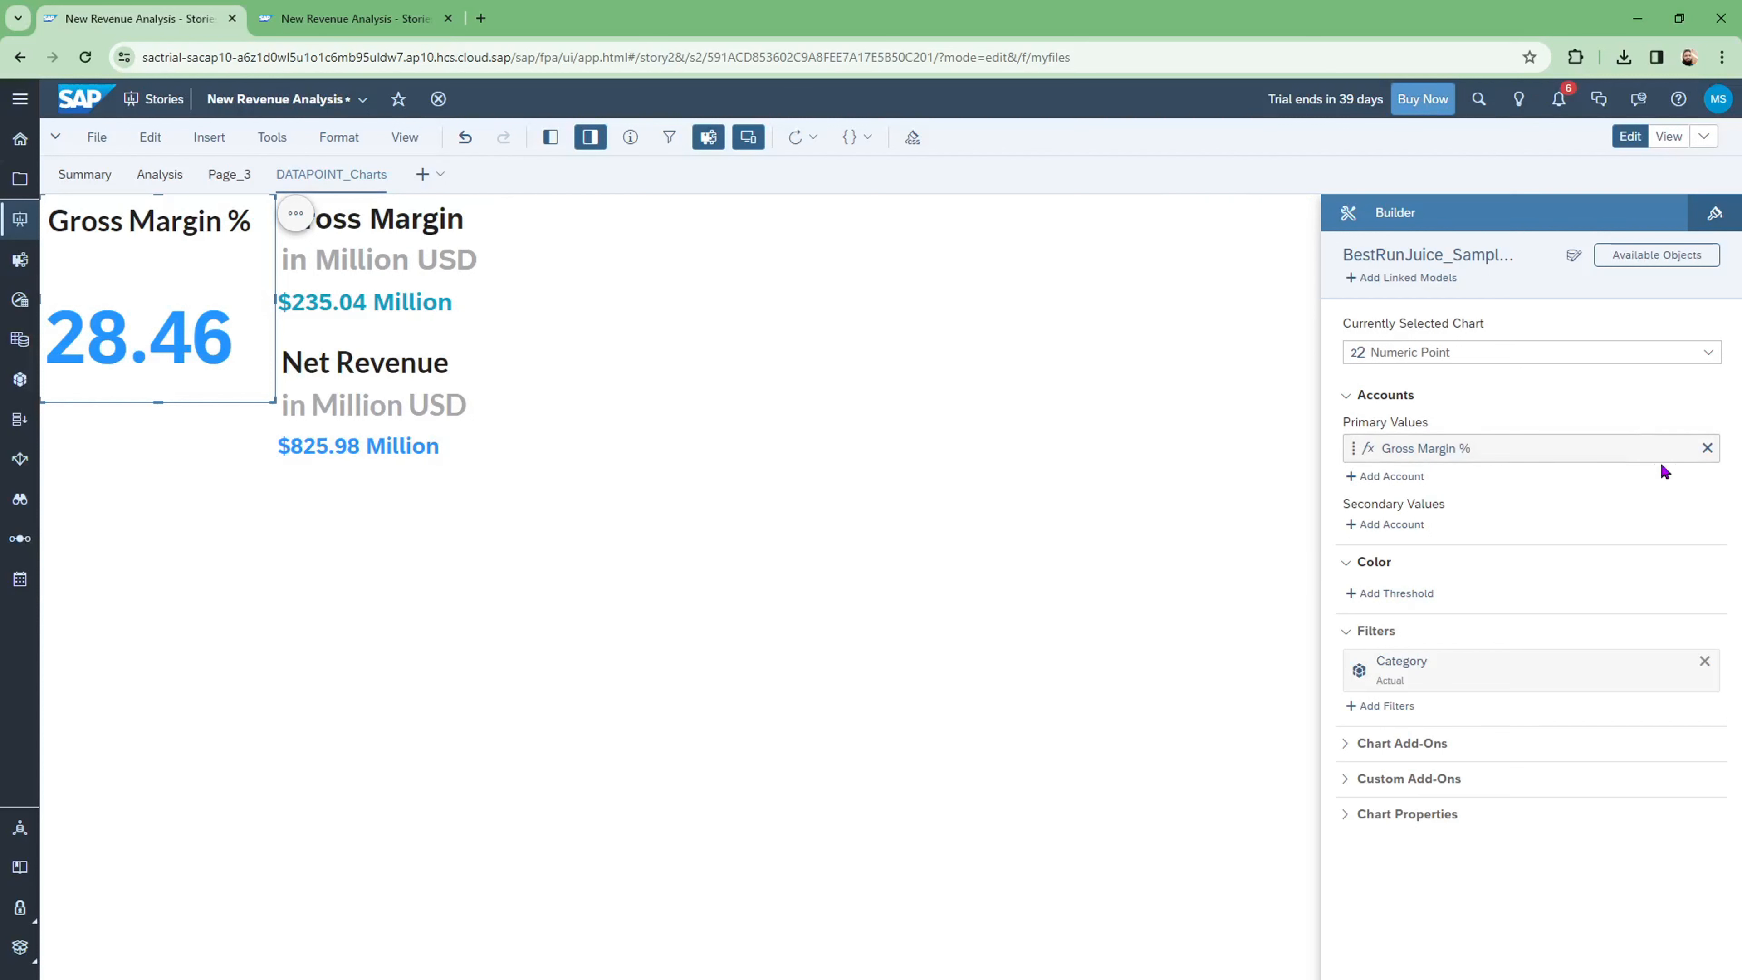
{"action": "left_click", "coordinate": [1685, 450]}
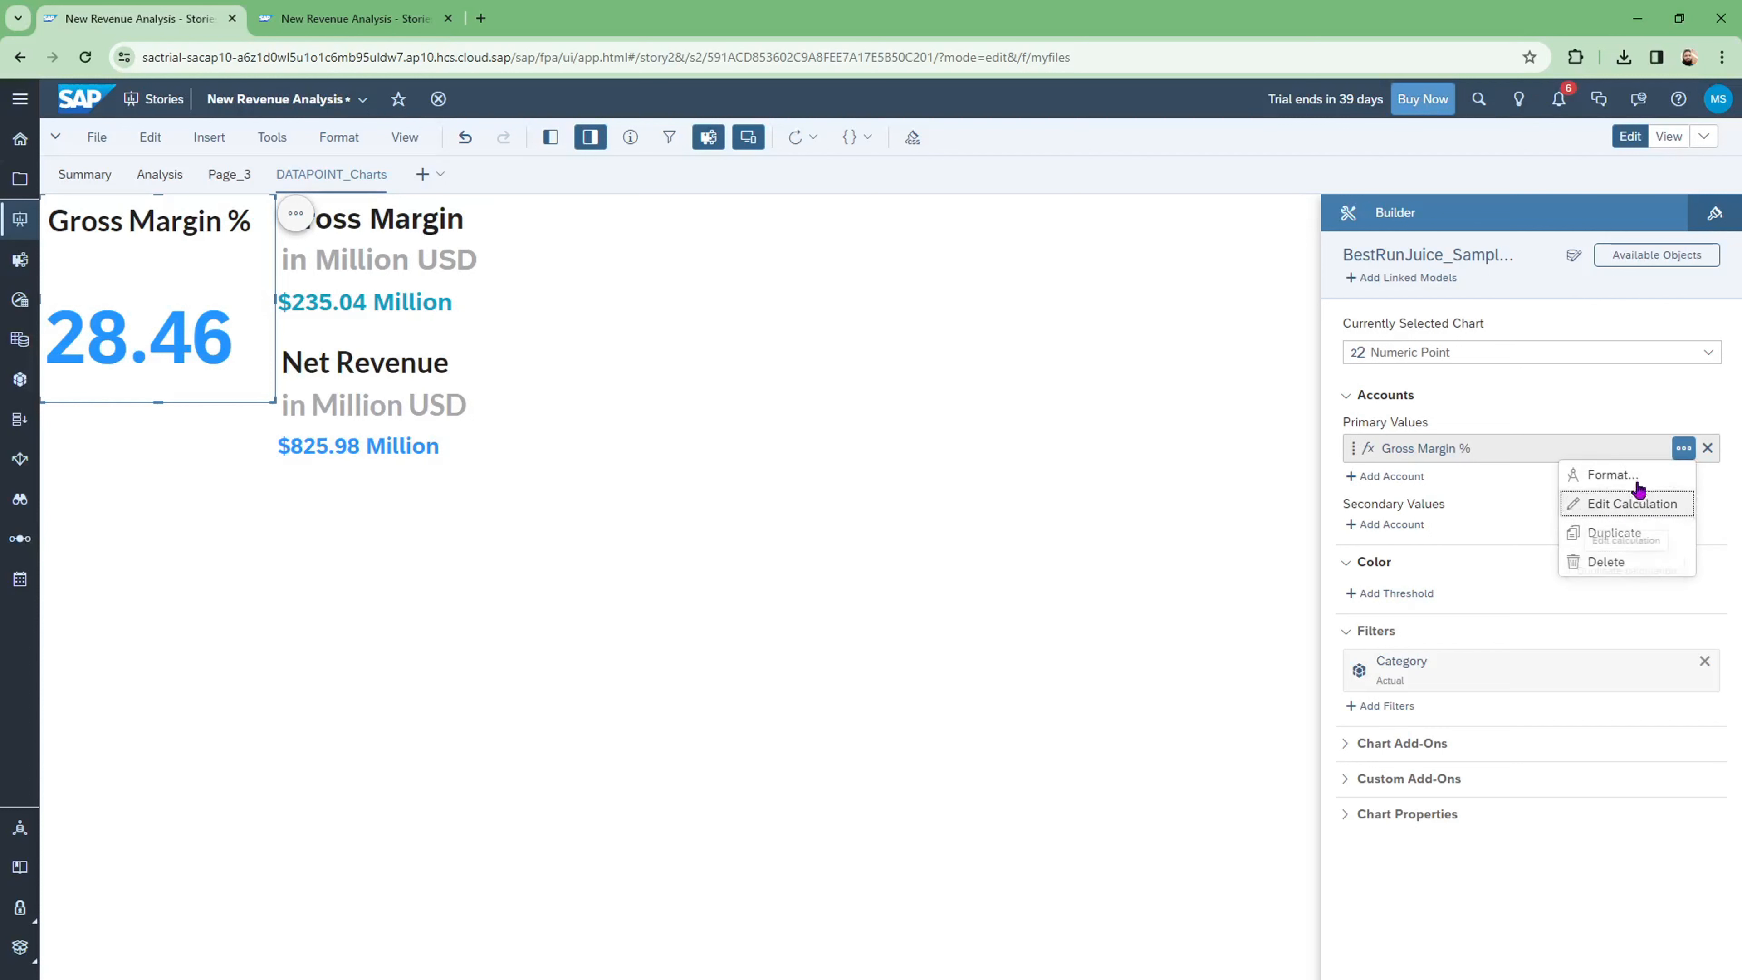
{"action": "left_click", "coordinate": [1629, 514]}
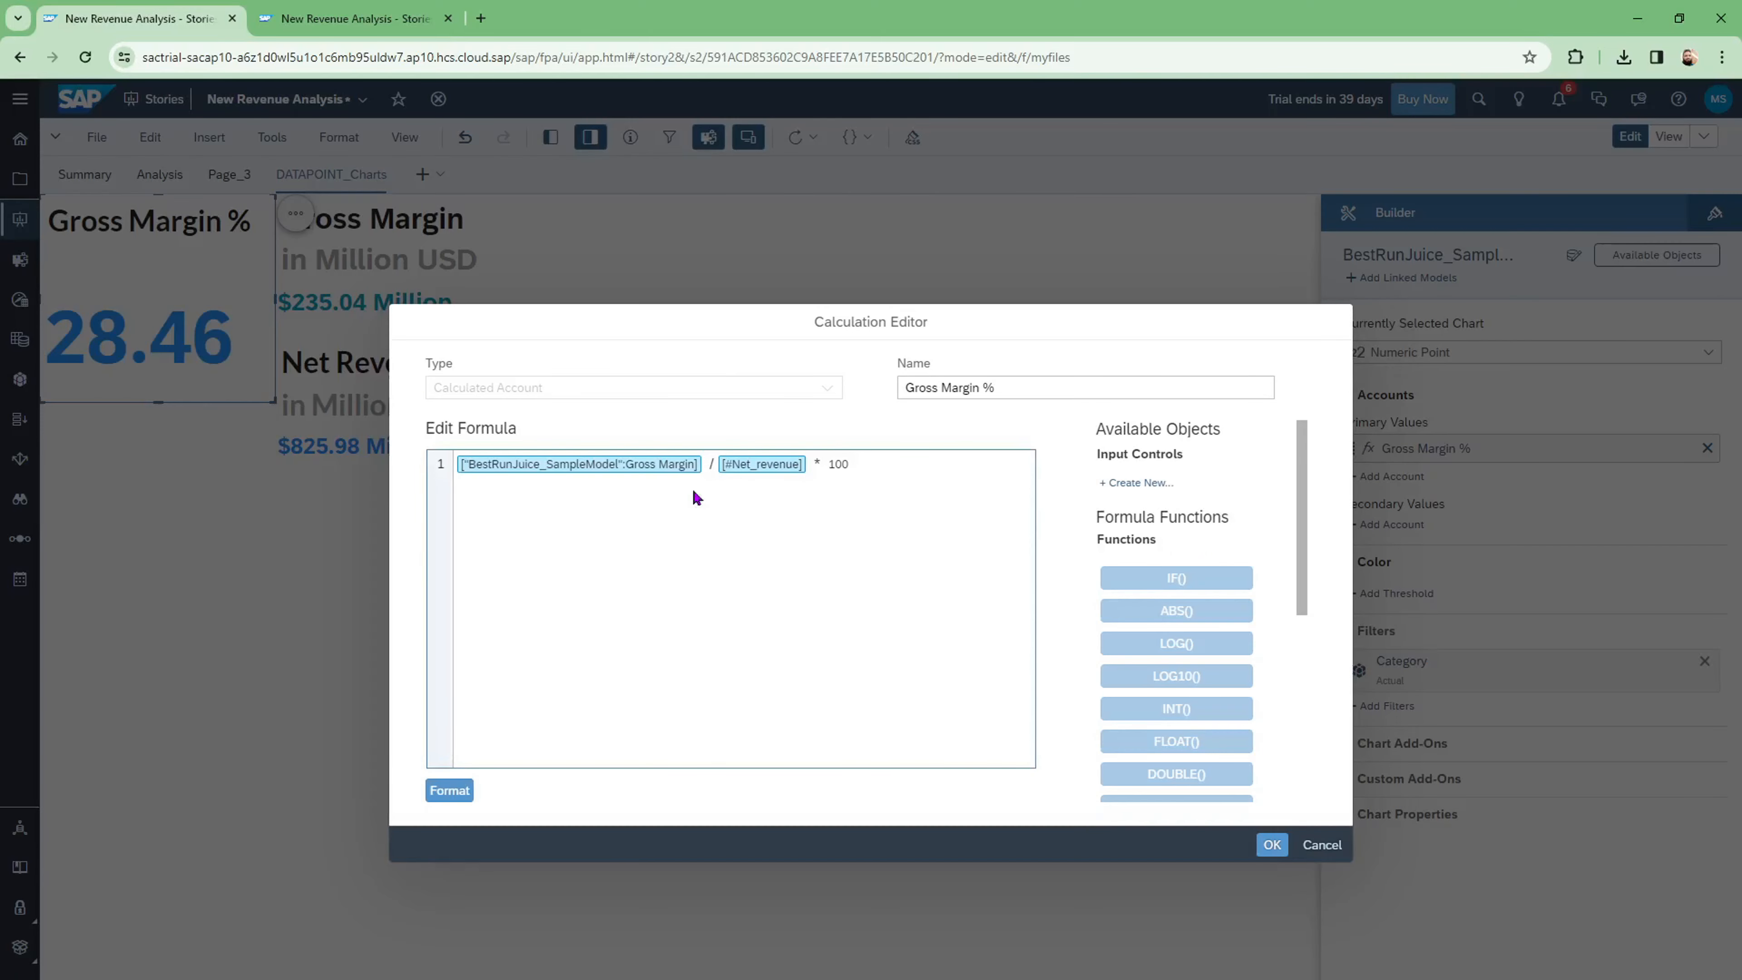
{"action": "left_click", "coordinate": [879, 470]}
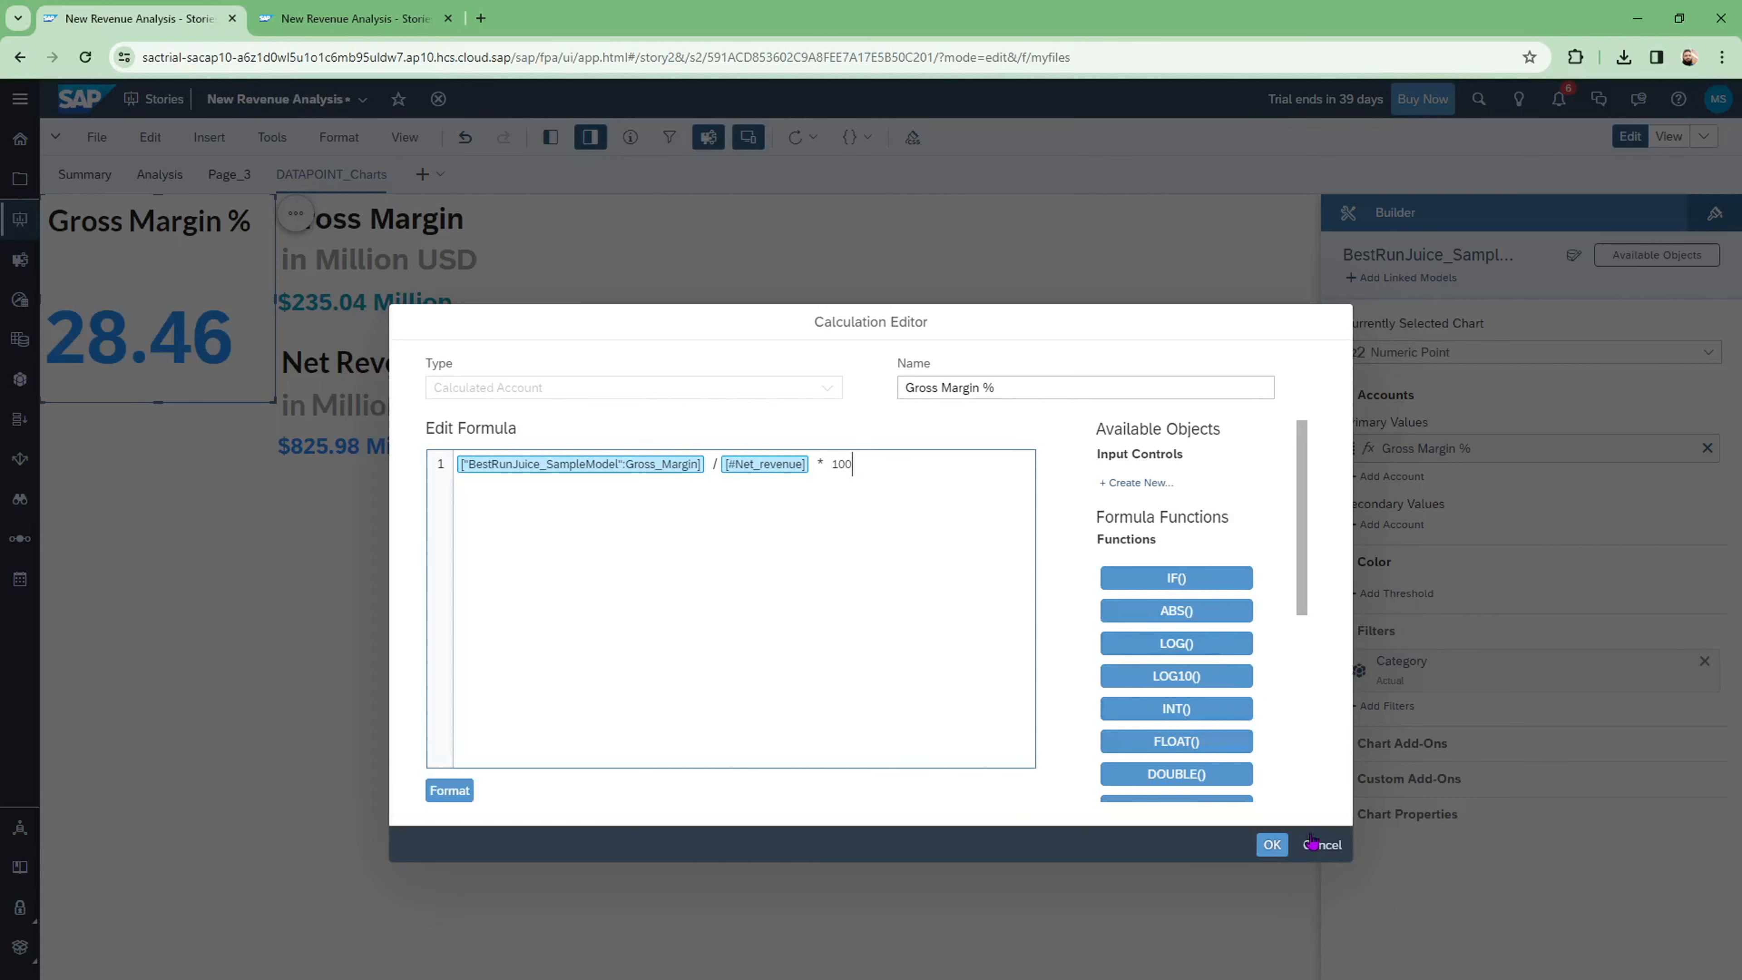
{"action": "left_click", "coordinate": [1317, 849]}
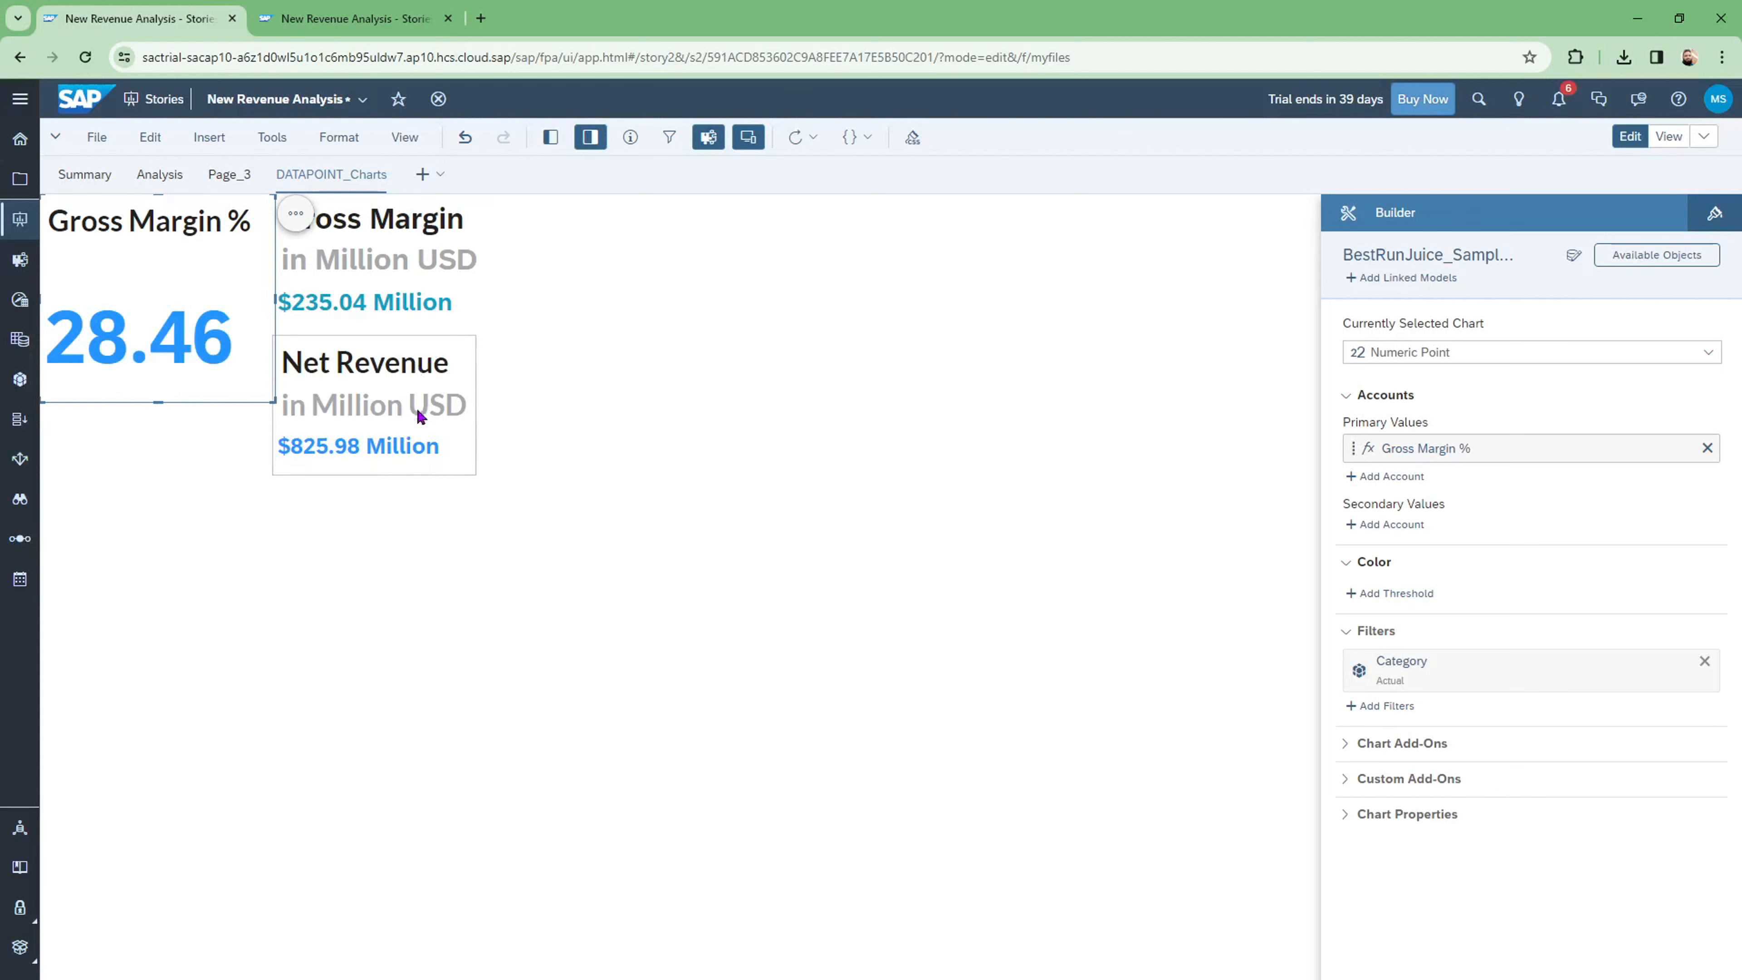
{"action": "left_click", "coordinate": [407, 384]}
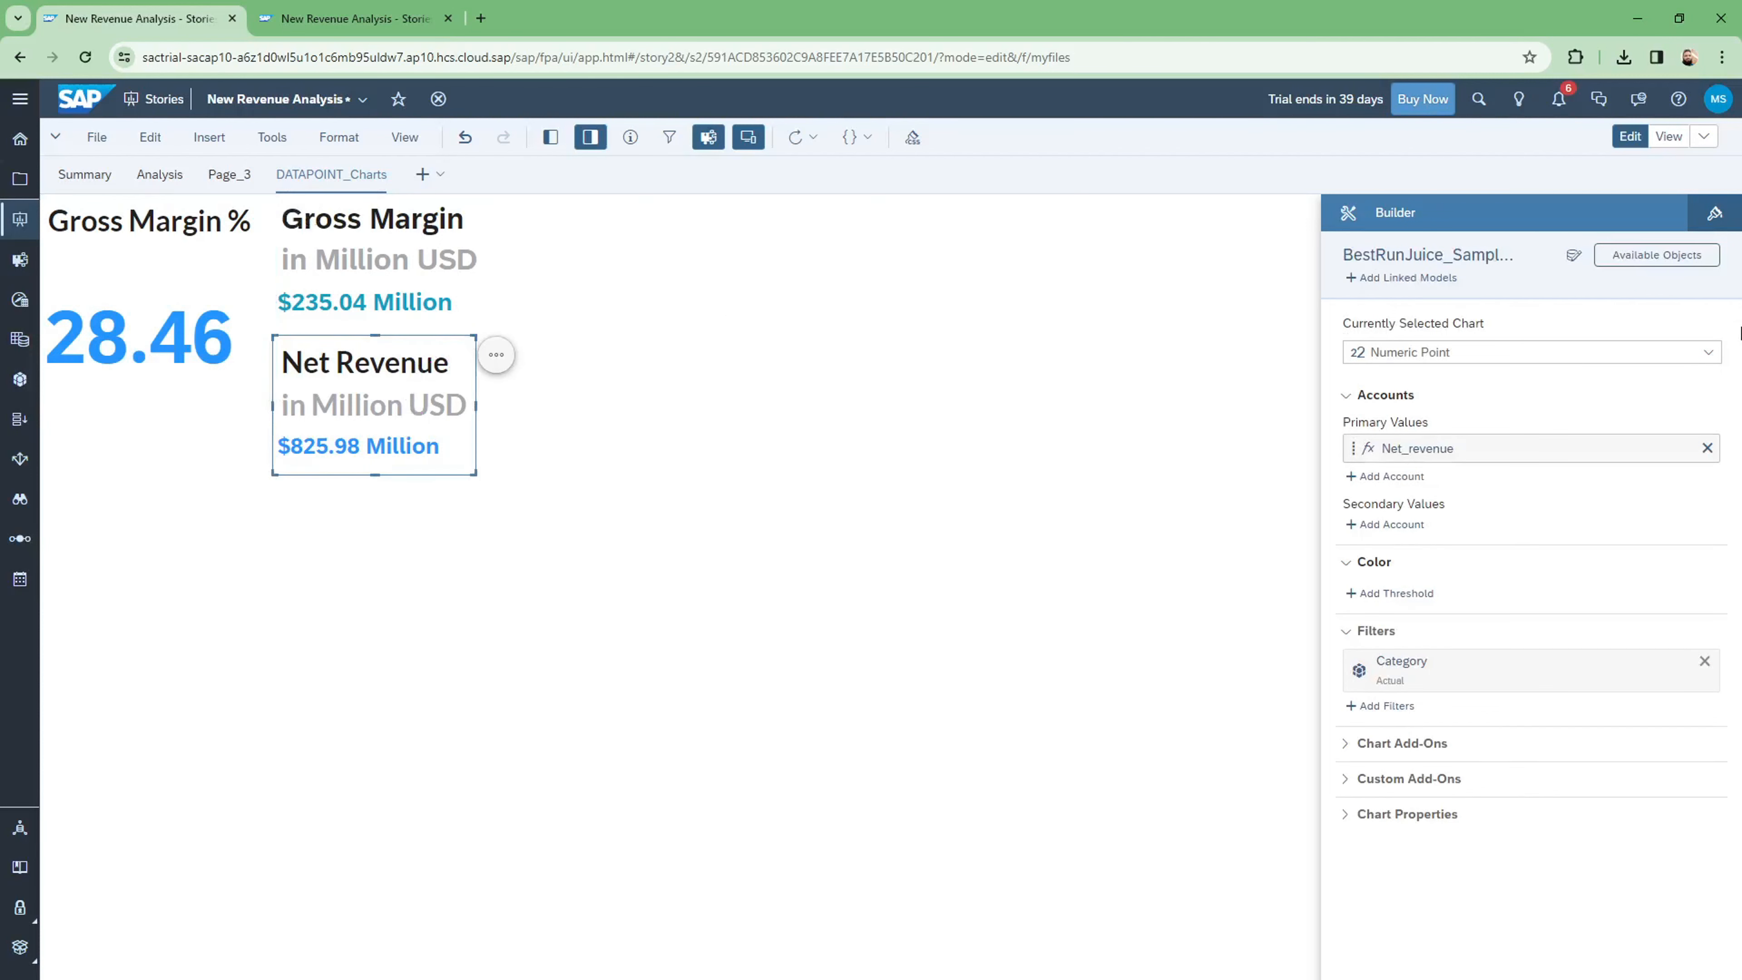
{"action": "left_click", "coordinate": [1684, 448]}
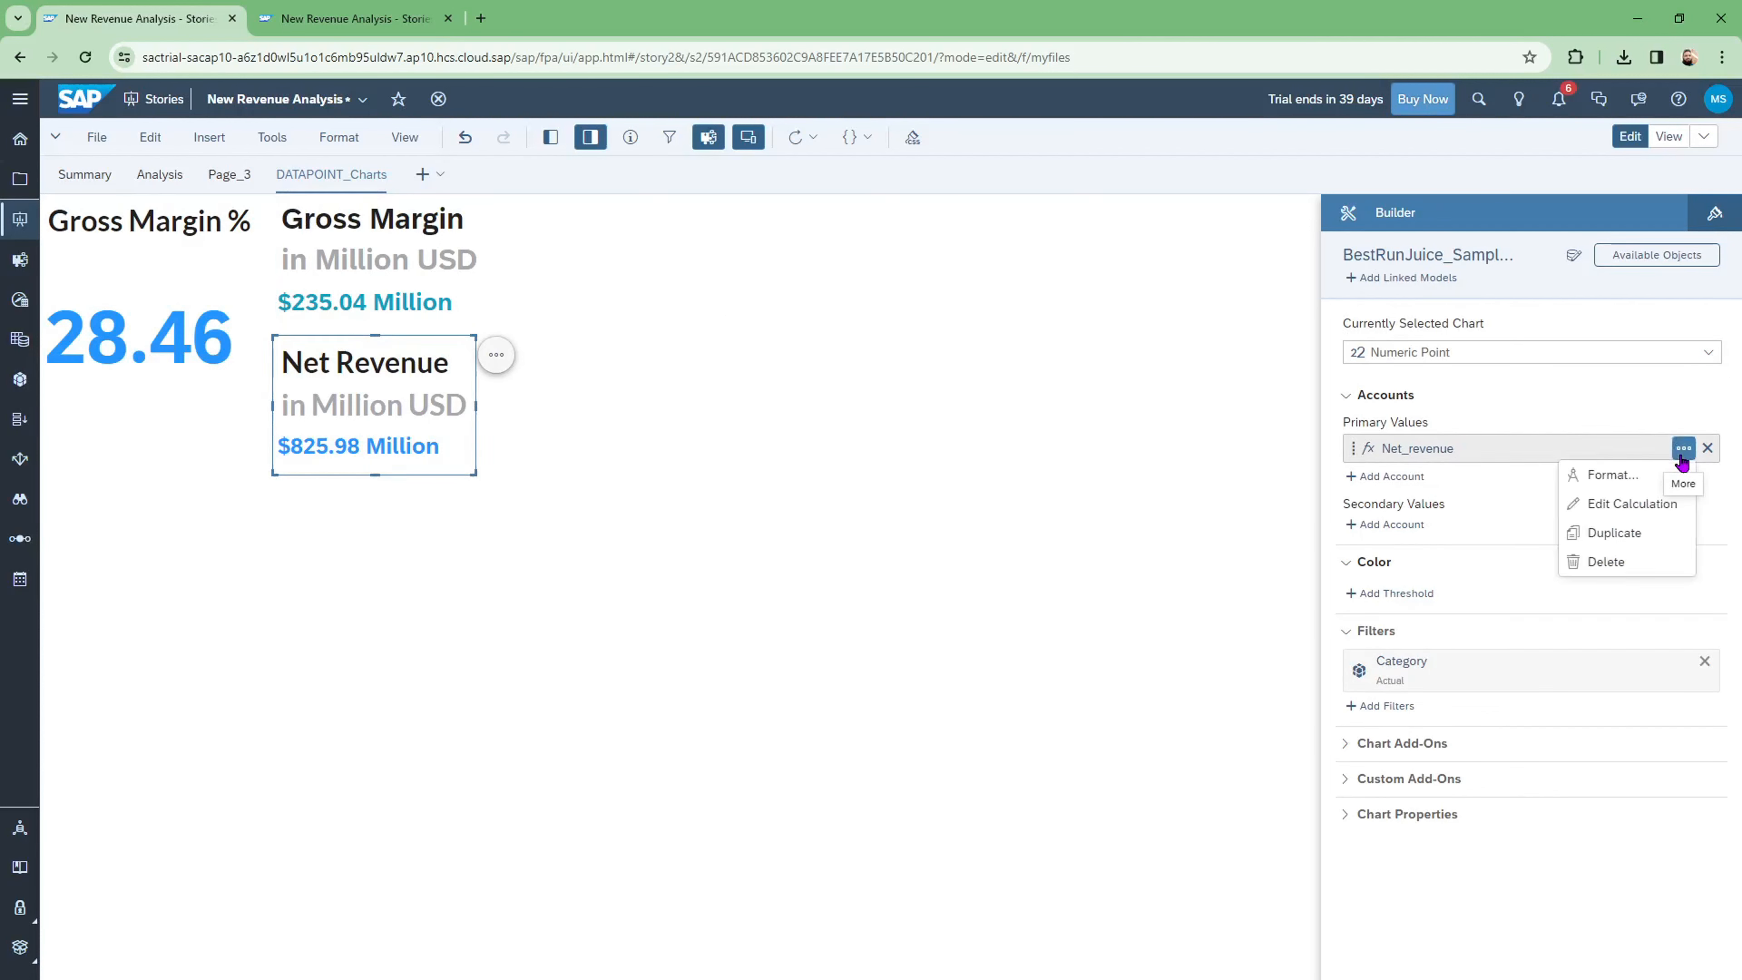
{"action": "left_click", "coordinate": [1651, 503]}
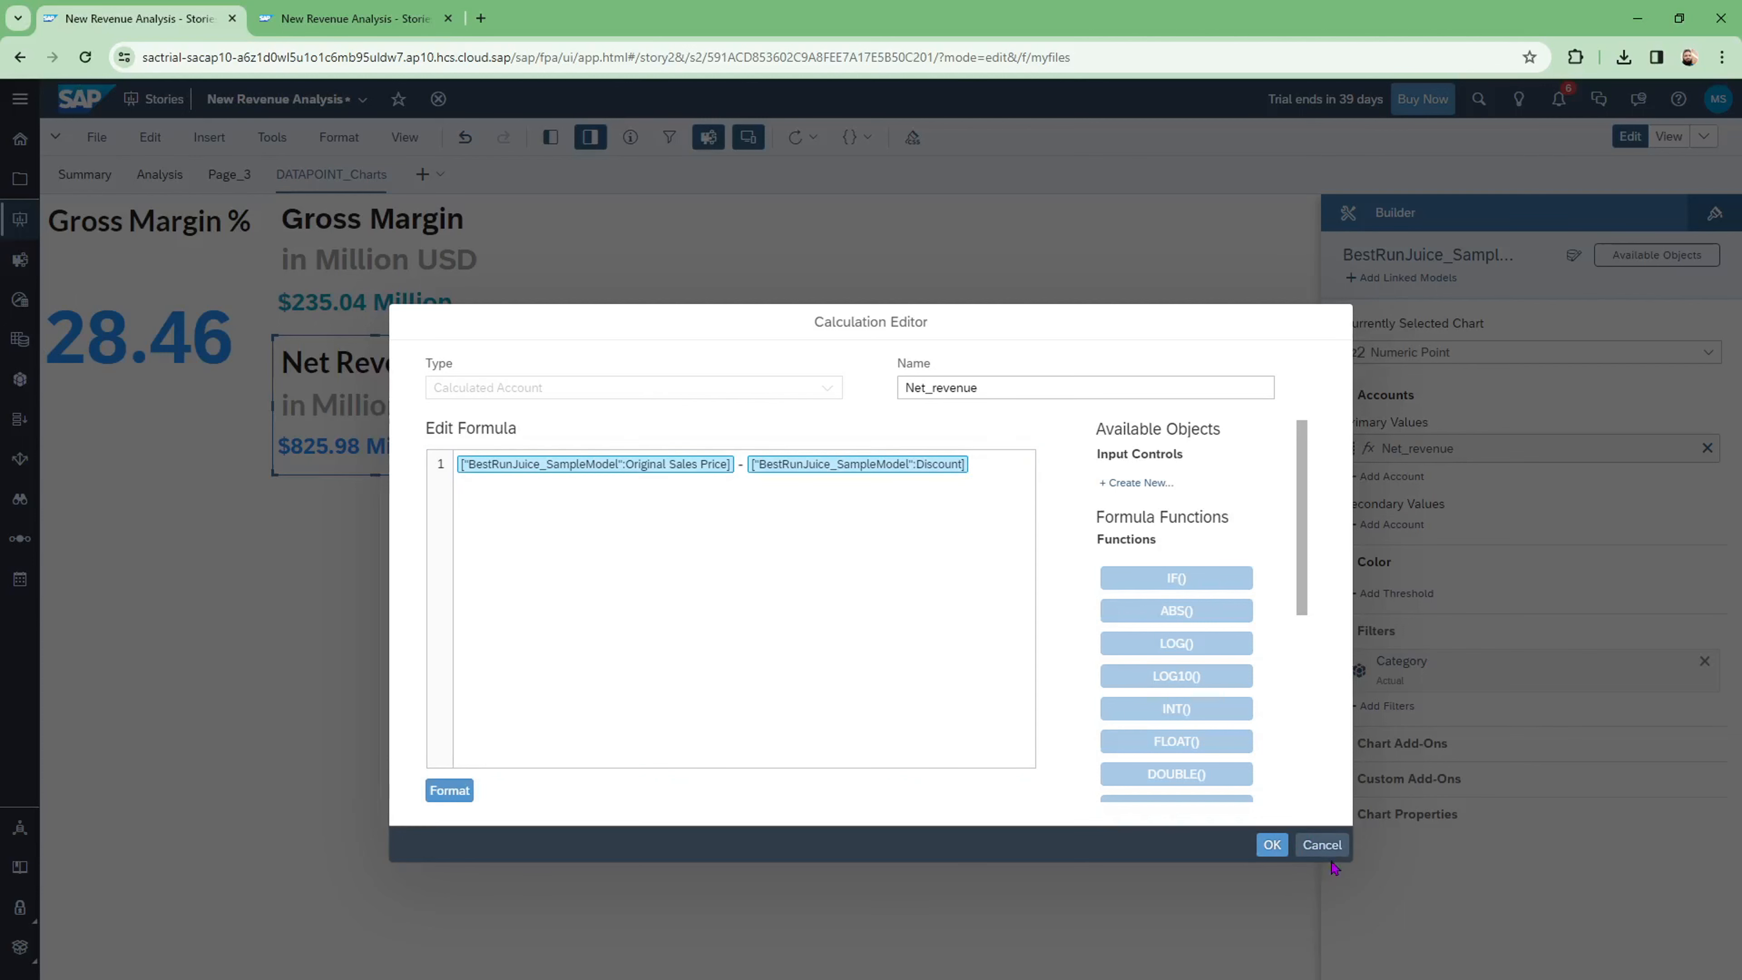
{"action": "left_click", "coordinate": [1321, 846]}
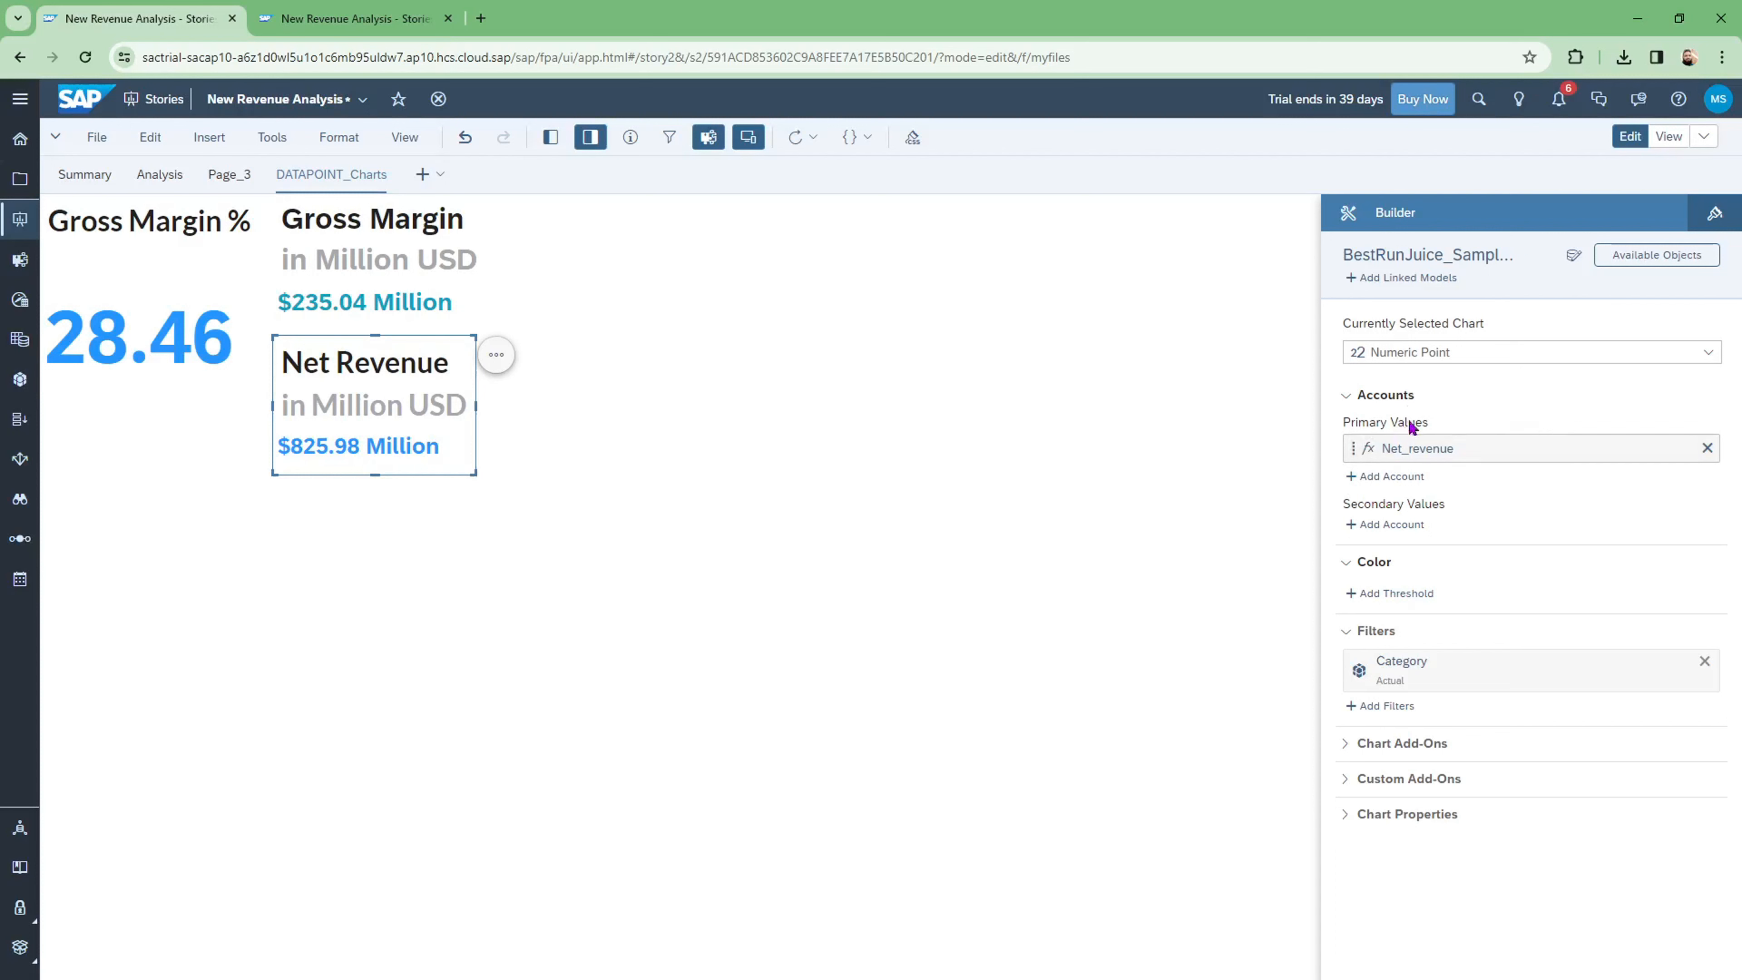
Step: Add a new calculated account named Diff_BT_NetR_GROSS_MAR to the Net Revenue chart
{"action": "left_click", "coordinate": [1391, 477]}
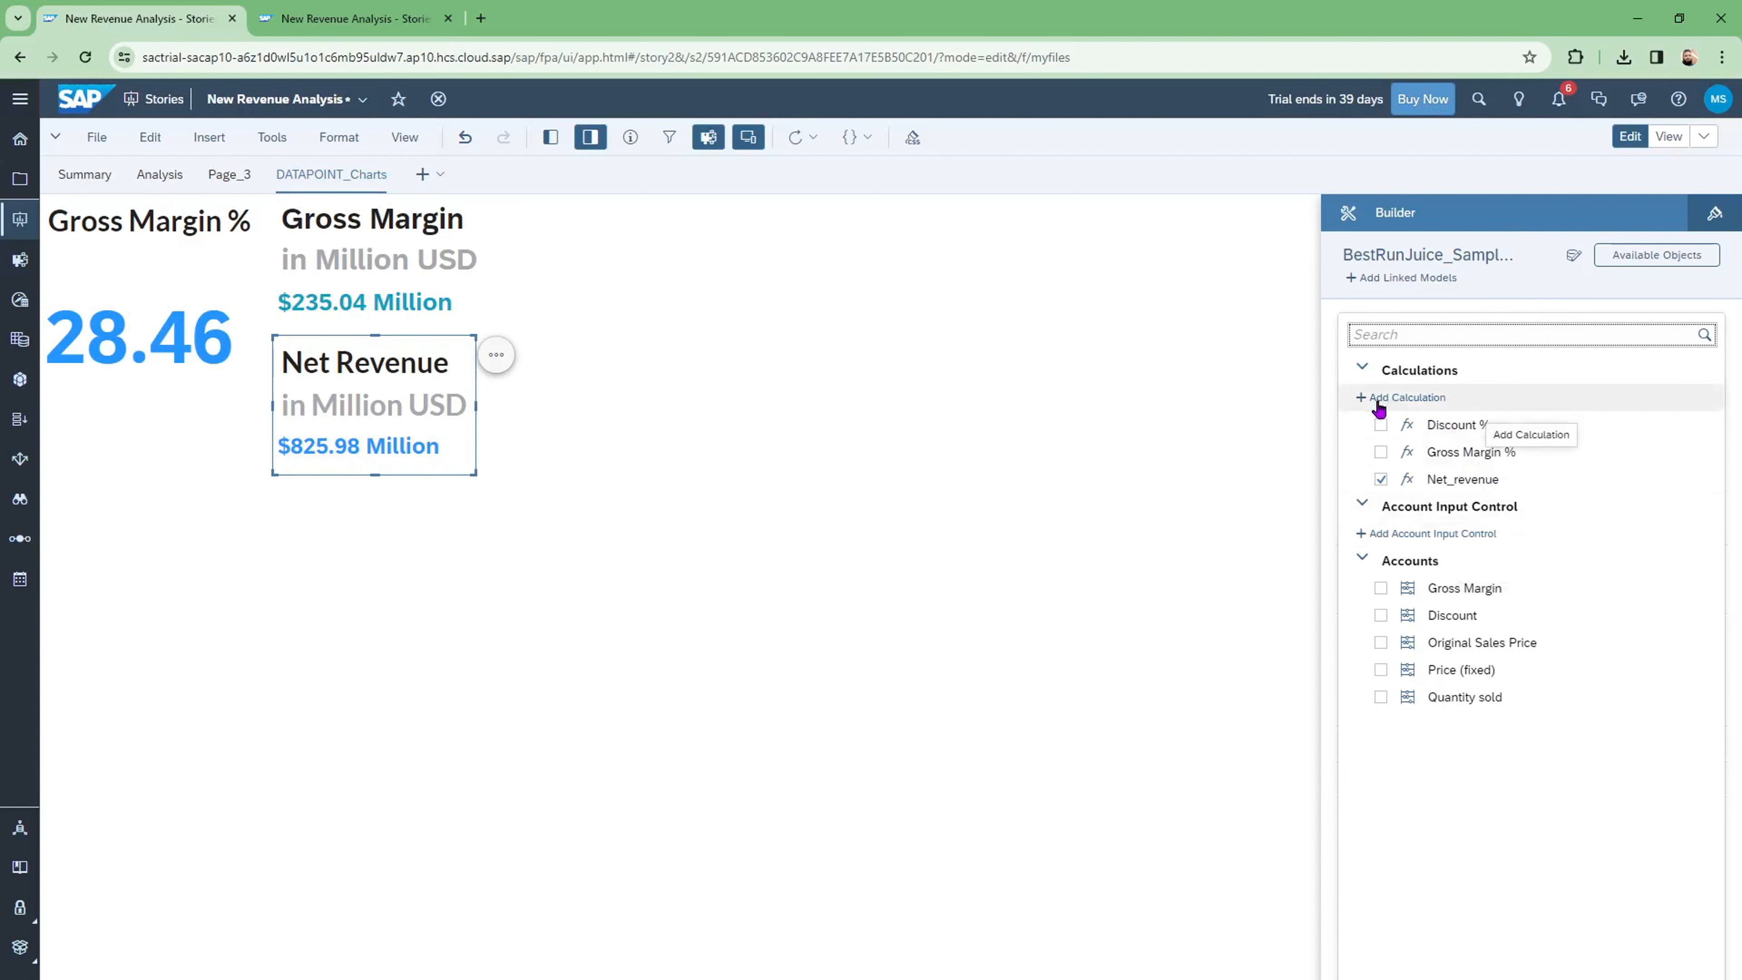
{"action": "left_click", "coordinate": [1406, 399]}
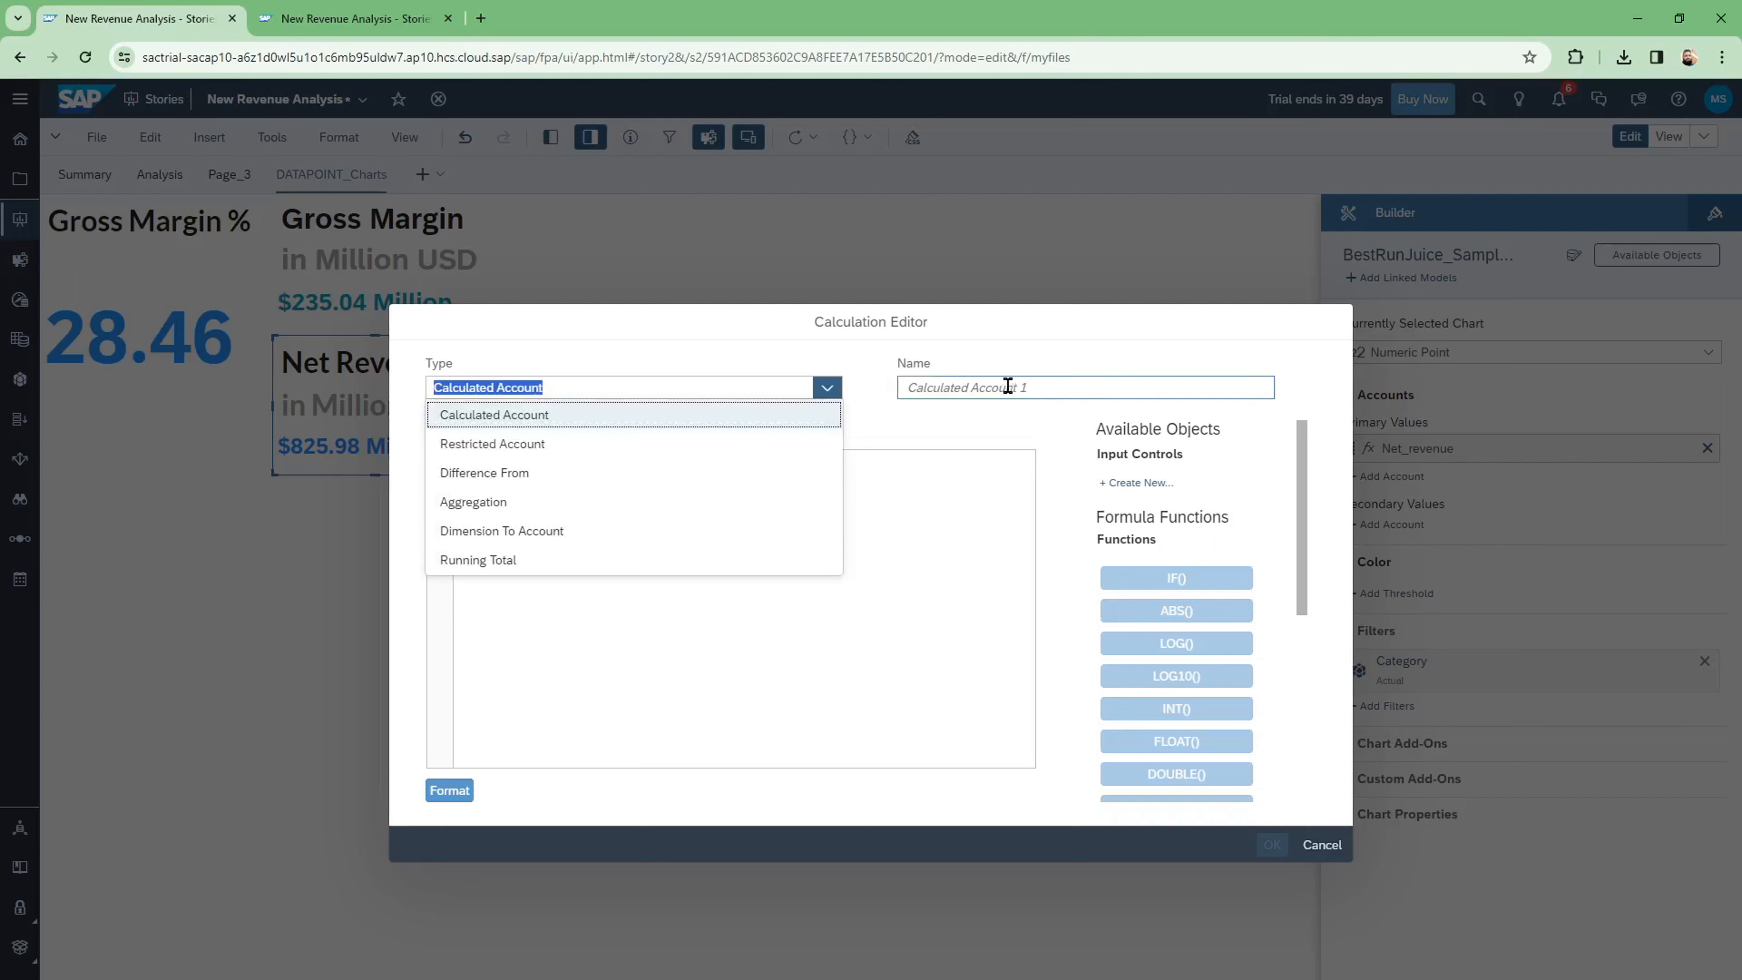
{"action": "left_click", "coordinate": [993, 387]}
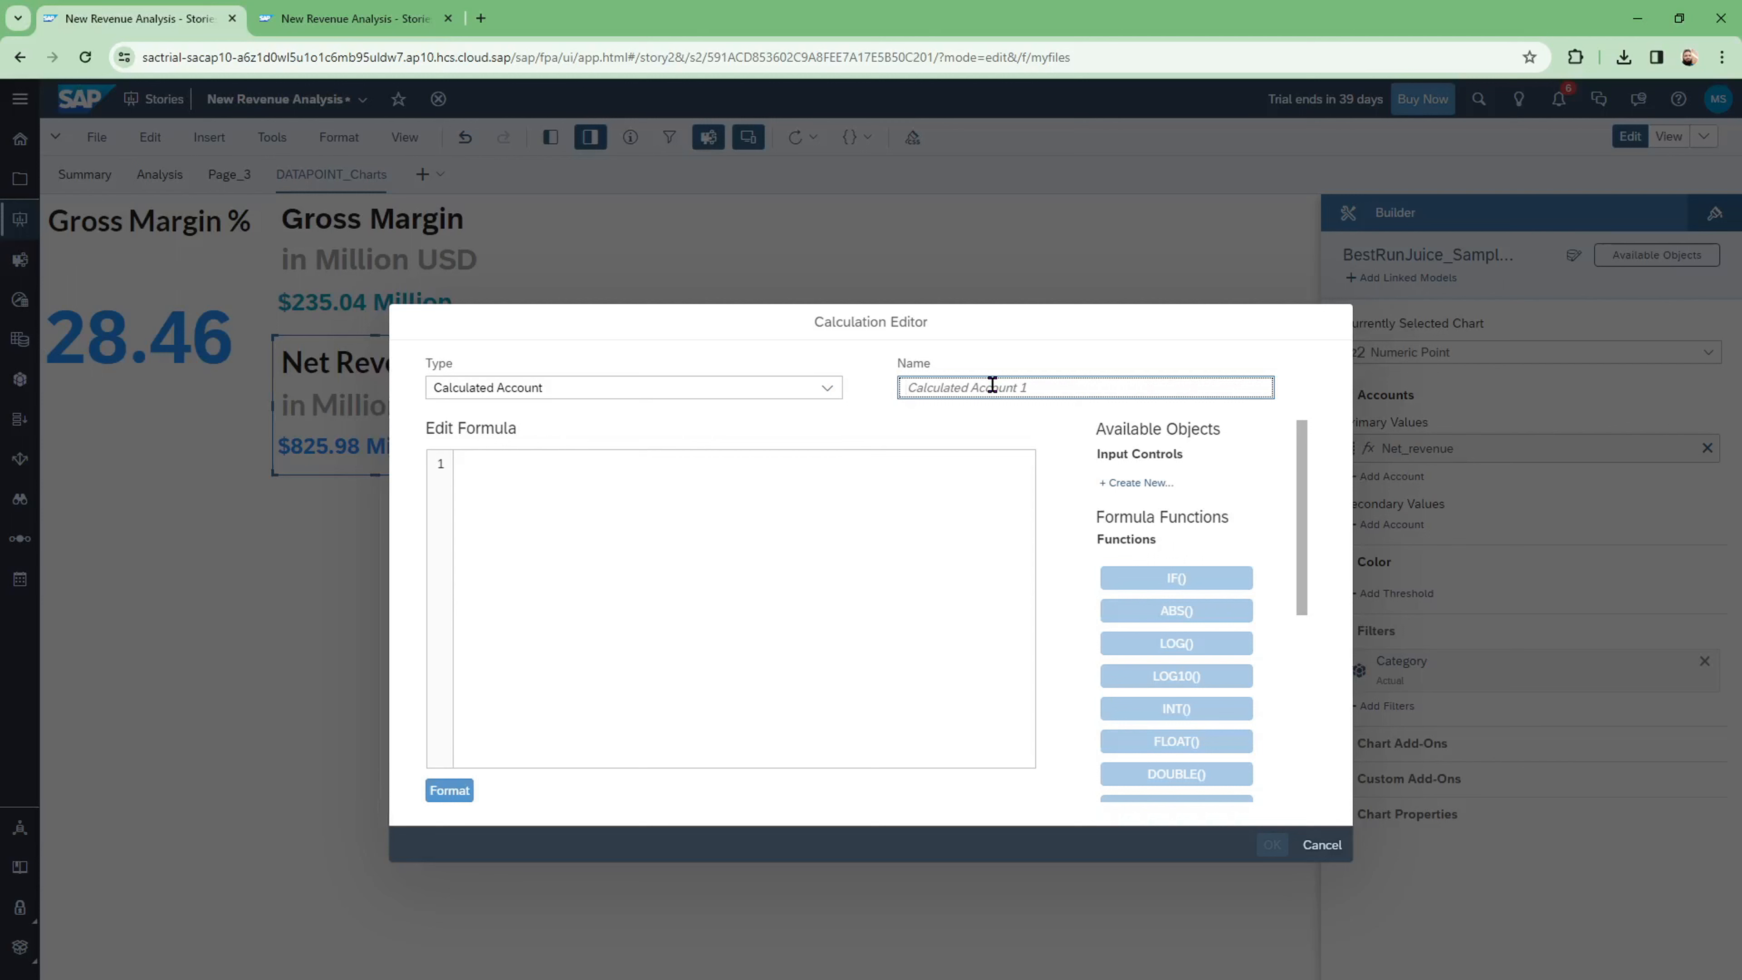
{"action": "type", "text": "Diff_BT_NetR_GROSS_MAR"}
{"action": "left_click_drag", "start_coordinate": [1083, 387], "coordinate": [900, 390]}
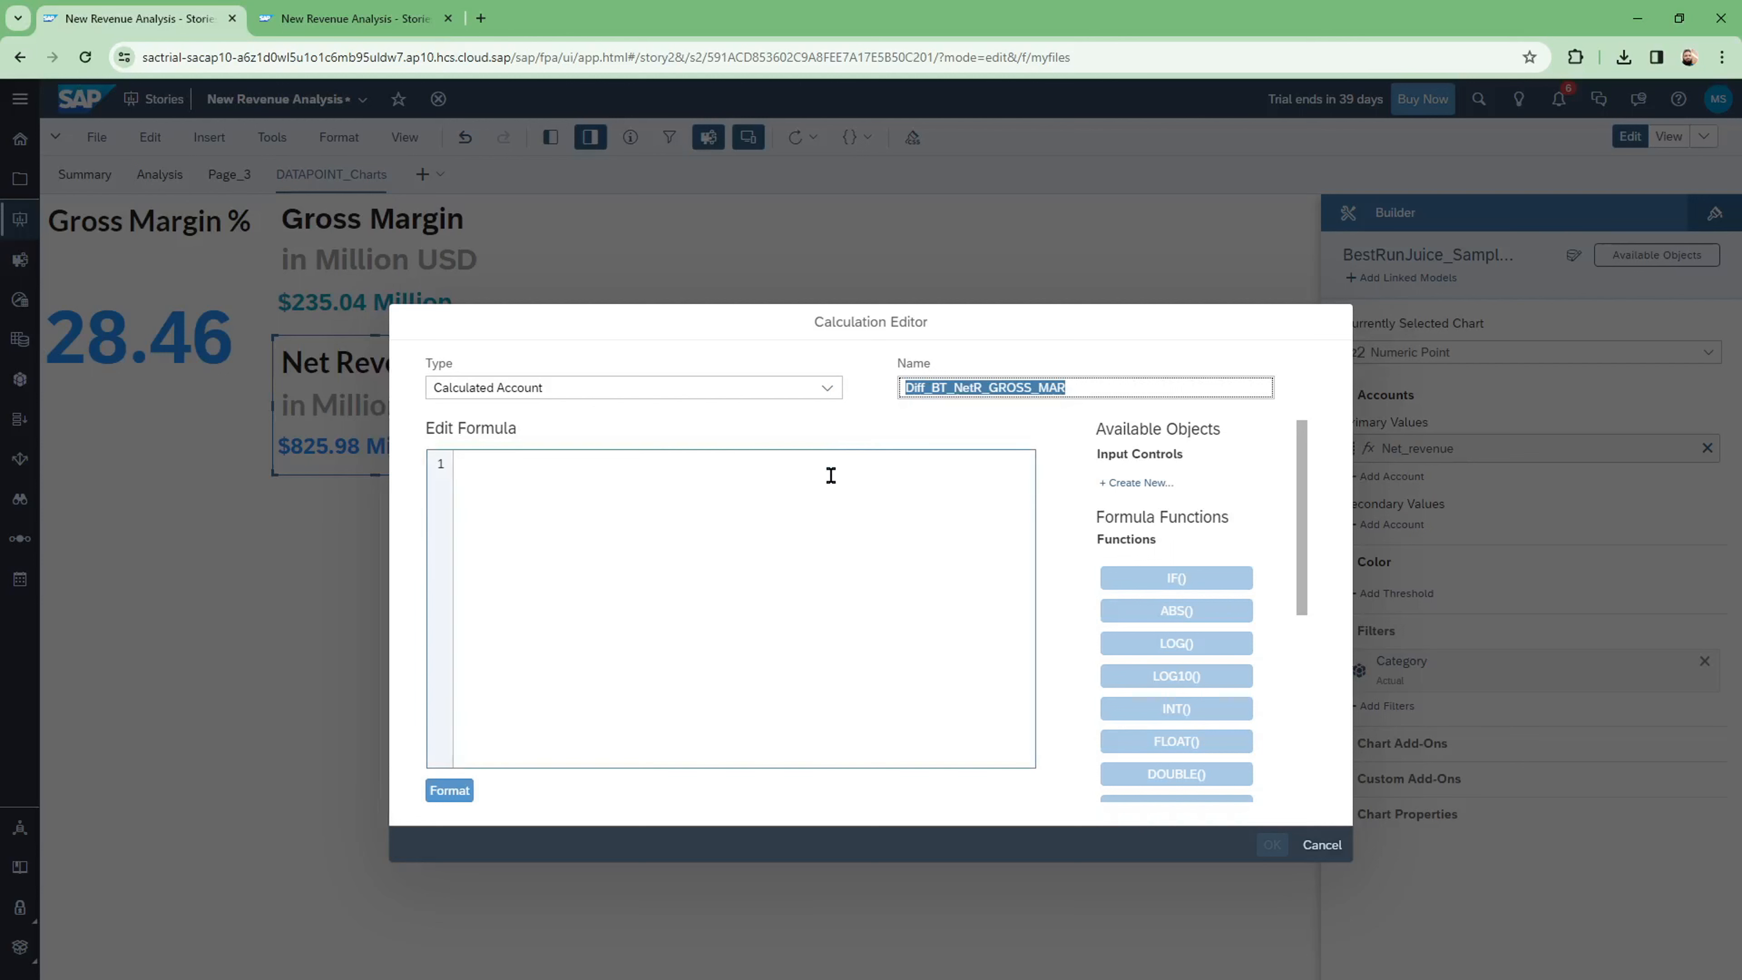
Step: Define Diff_BT_NetR_GROSS_MAR as Gross_Margin - Net_revenue and save it onto the chart
{"action": "left_click", "coordinate": [517, 464]}
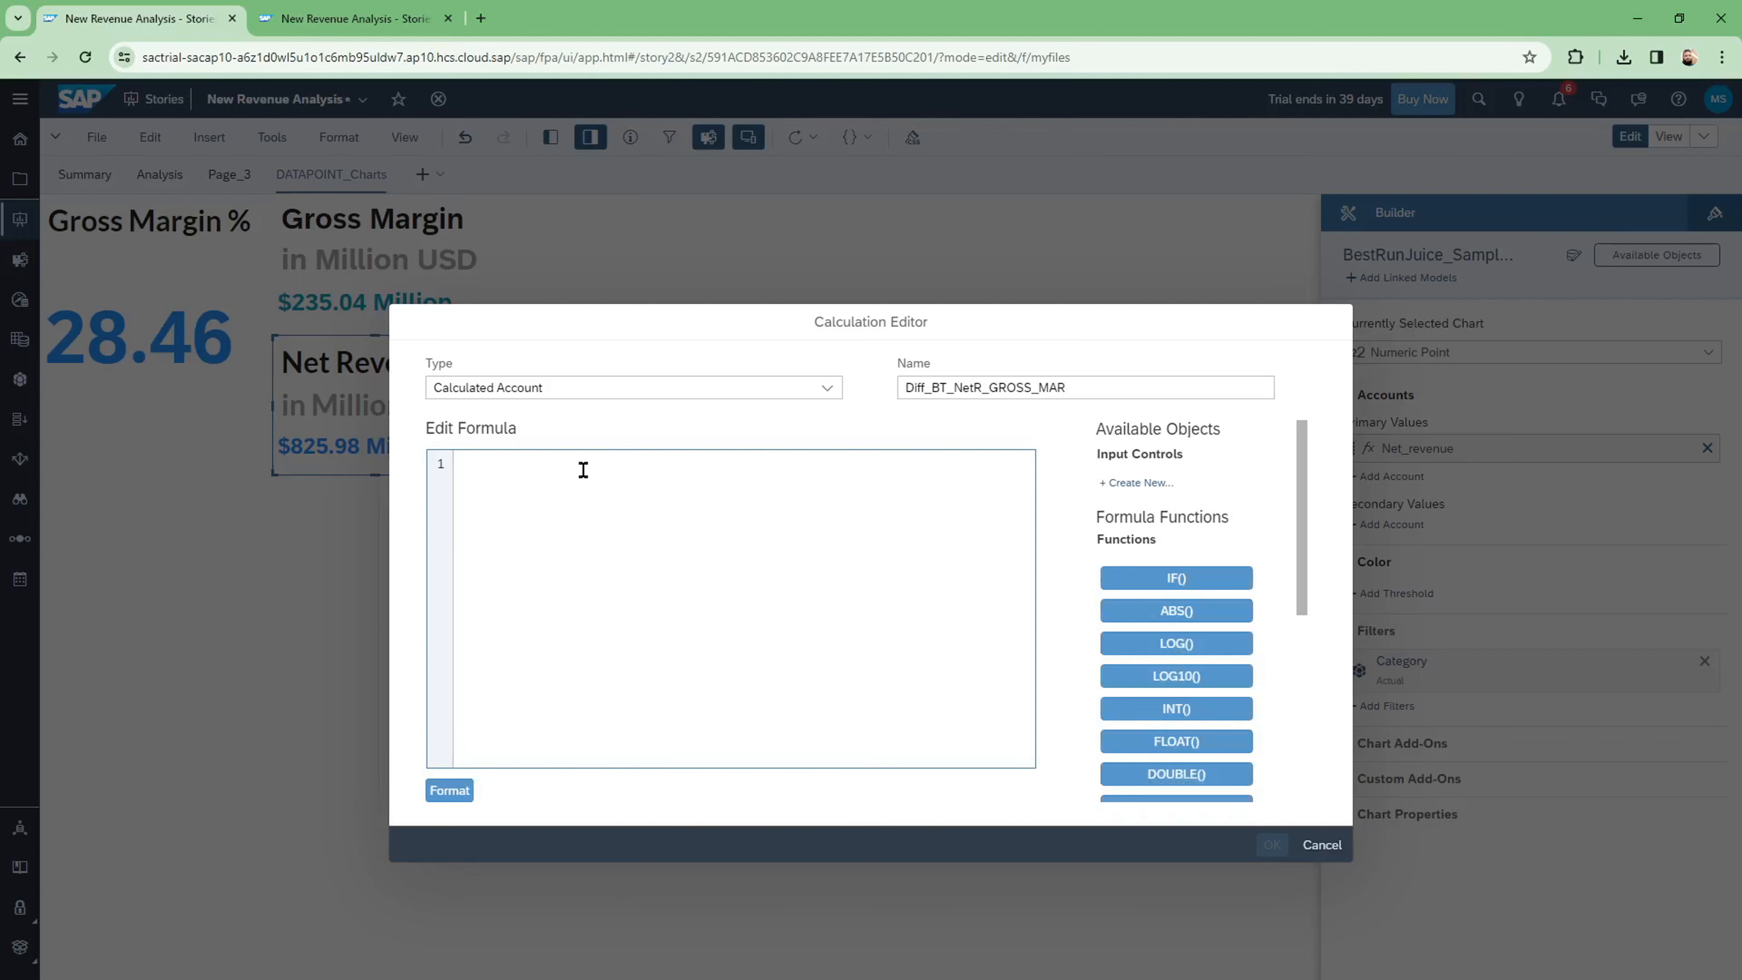
{"action": "type", "text": "g"}
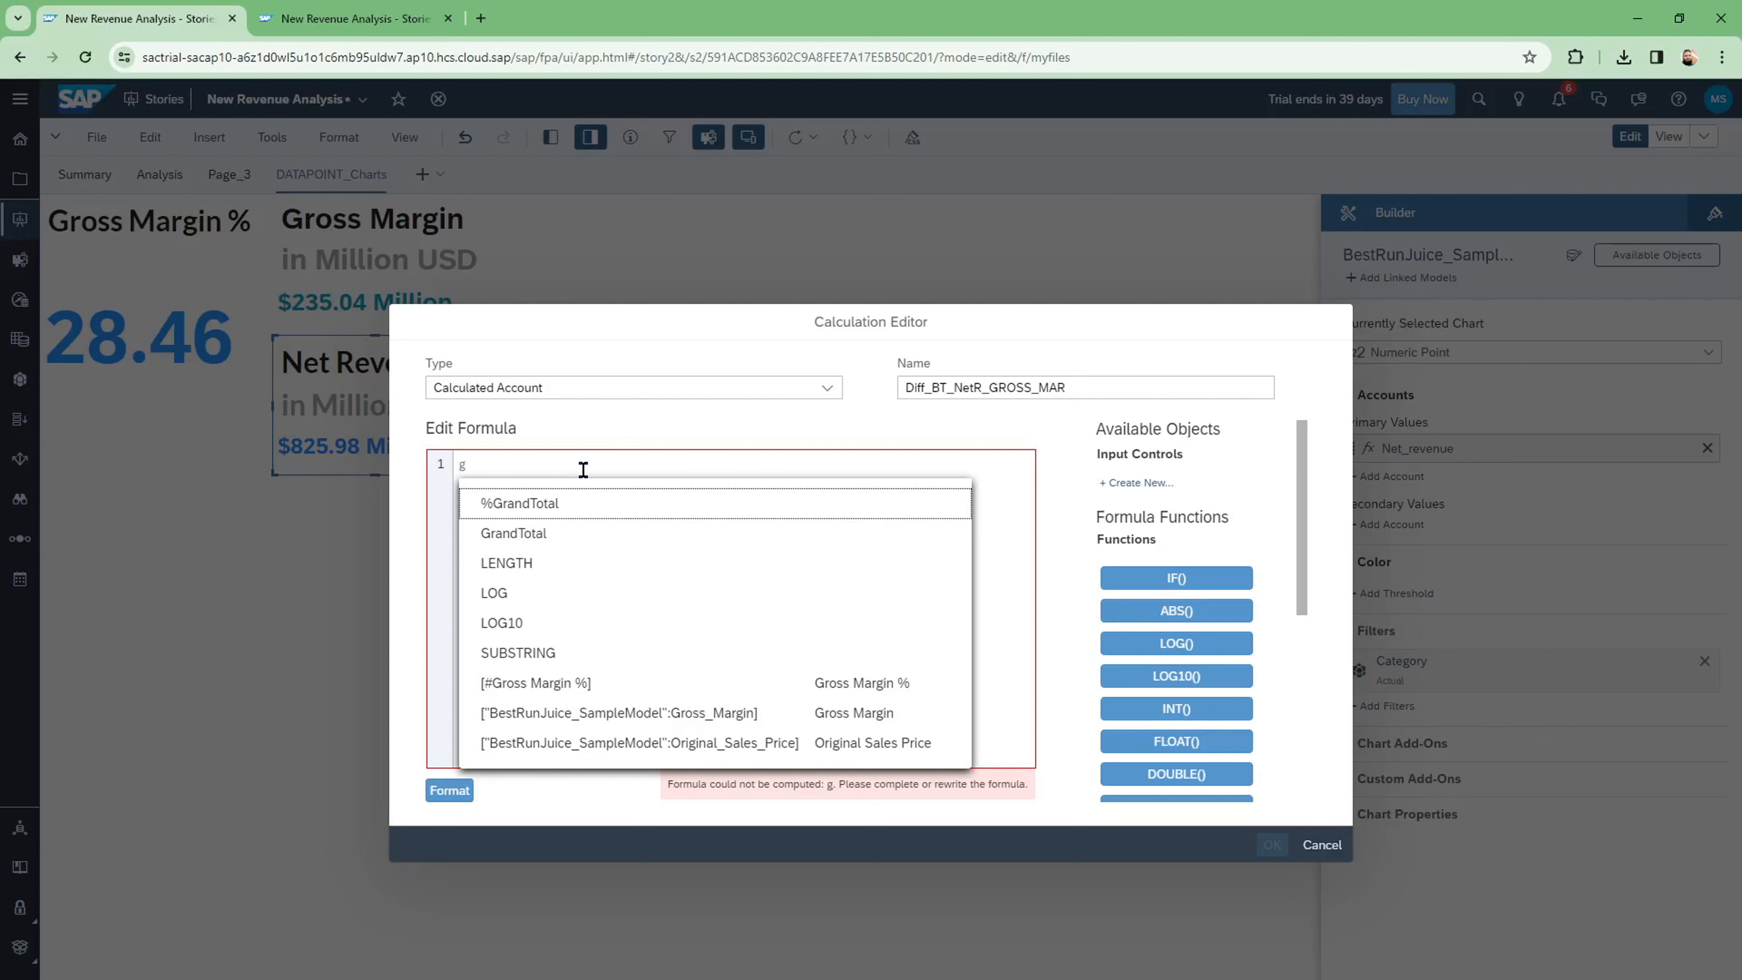
{"action": "key", "text": "Down"}
{"action": "key", "text": "Down"}
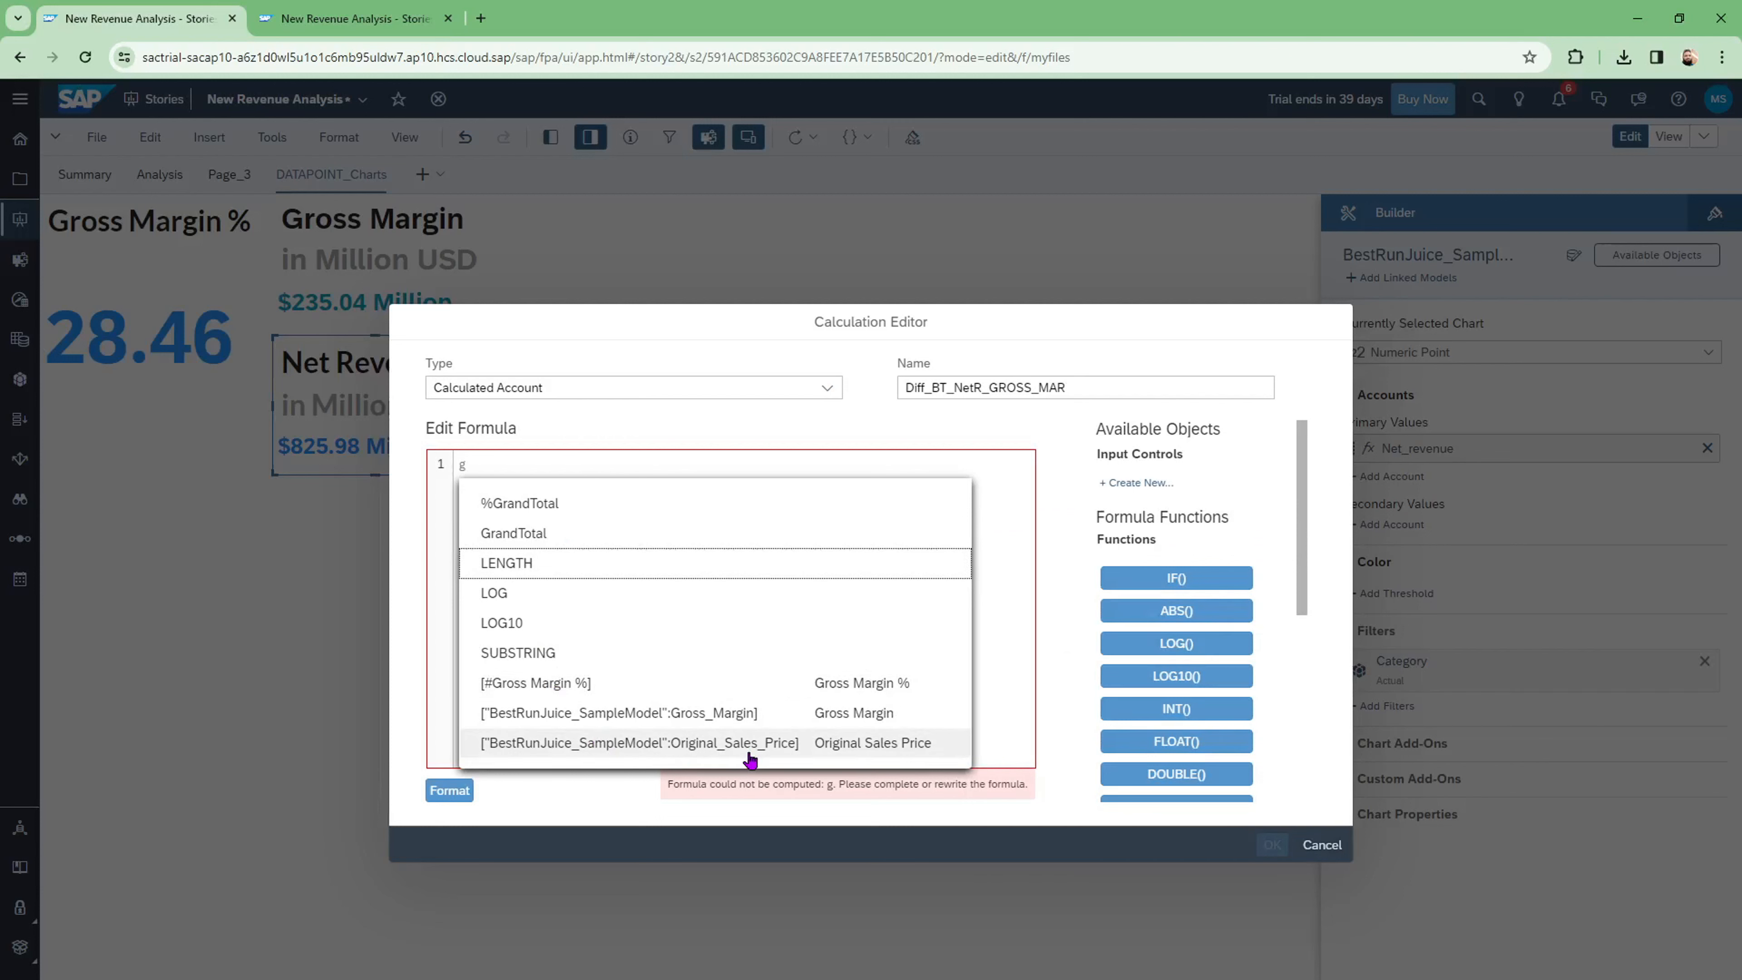
{"action": "left_click", "coordinate": [734, 714]}
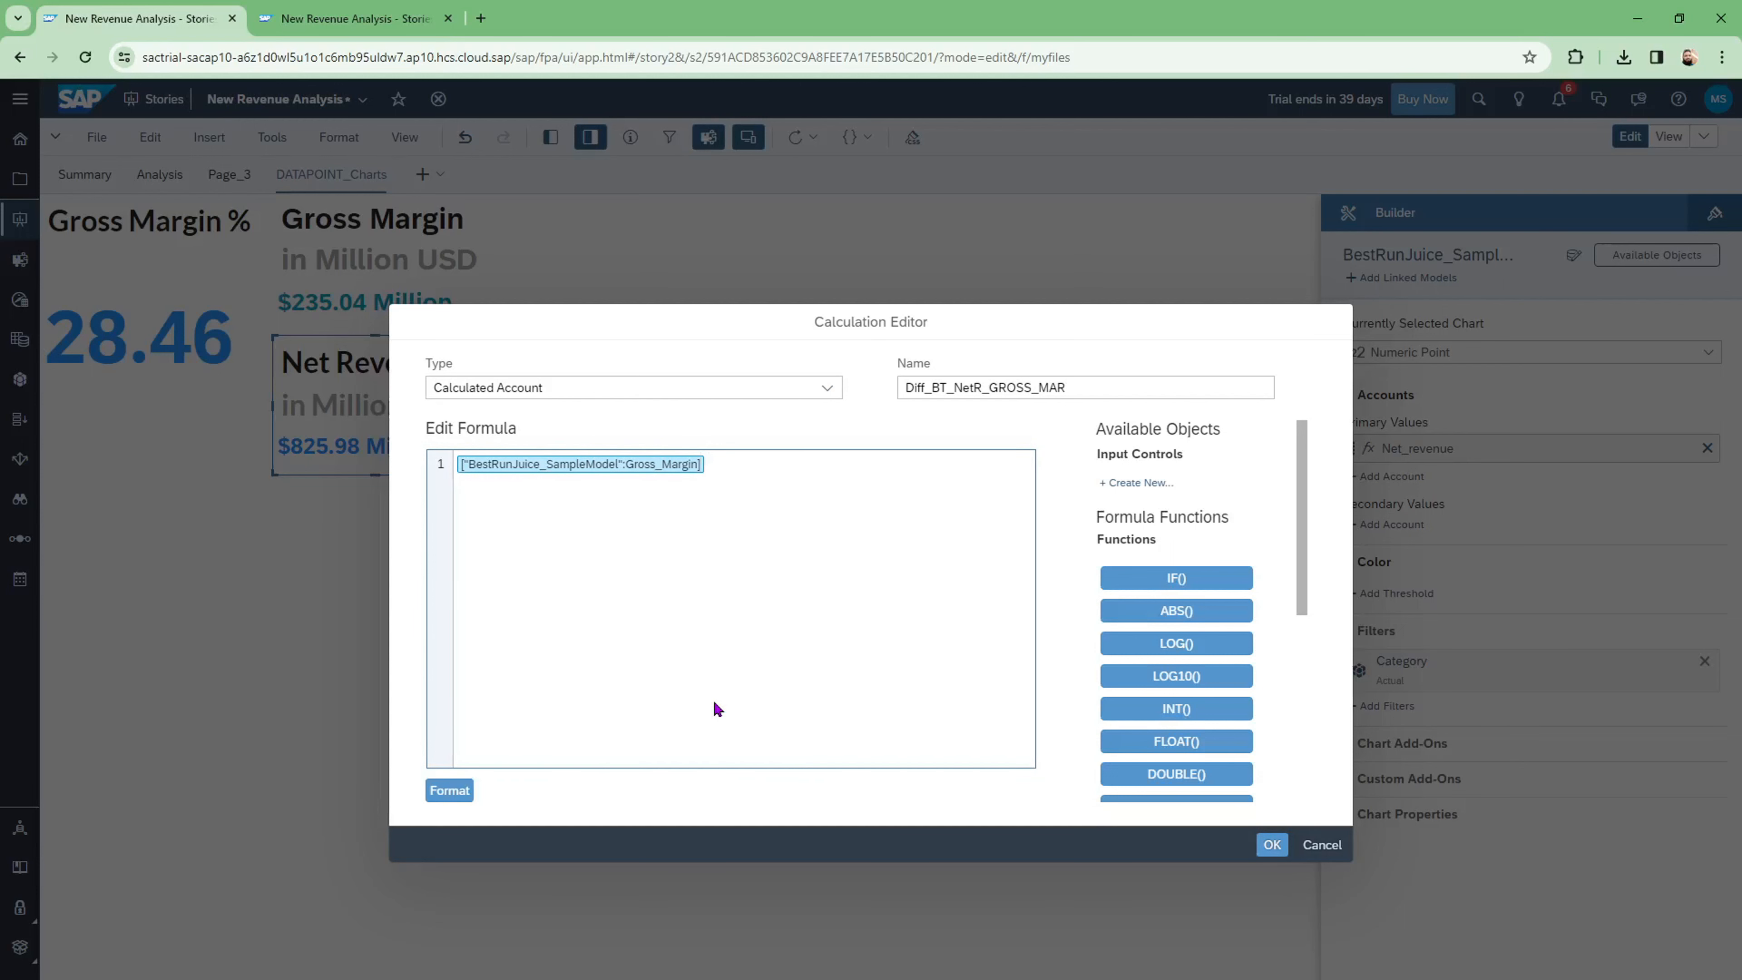
{"action": "type", "text": "-"}
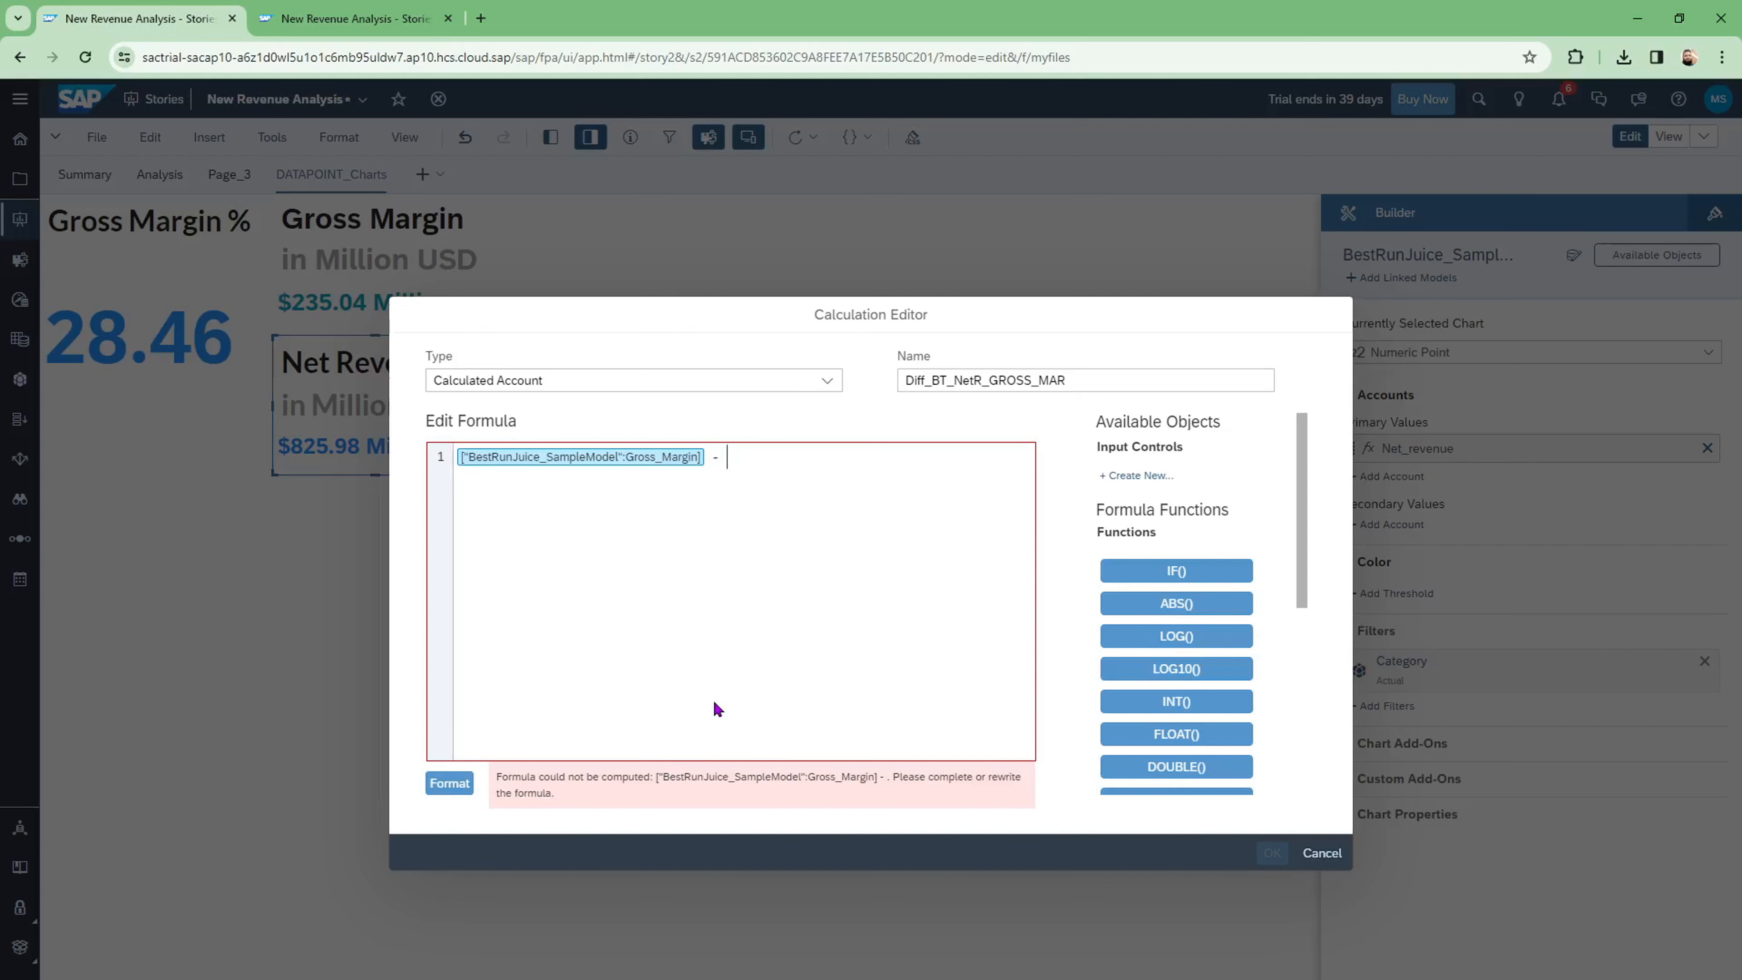
{"action": "type", "text": " n"}
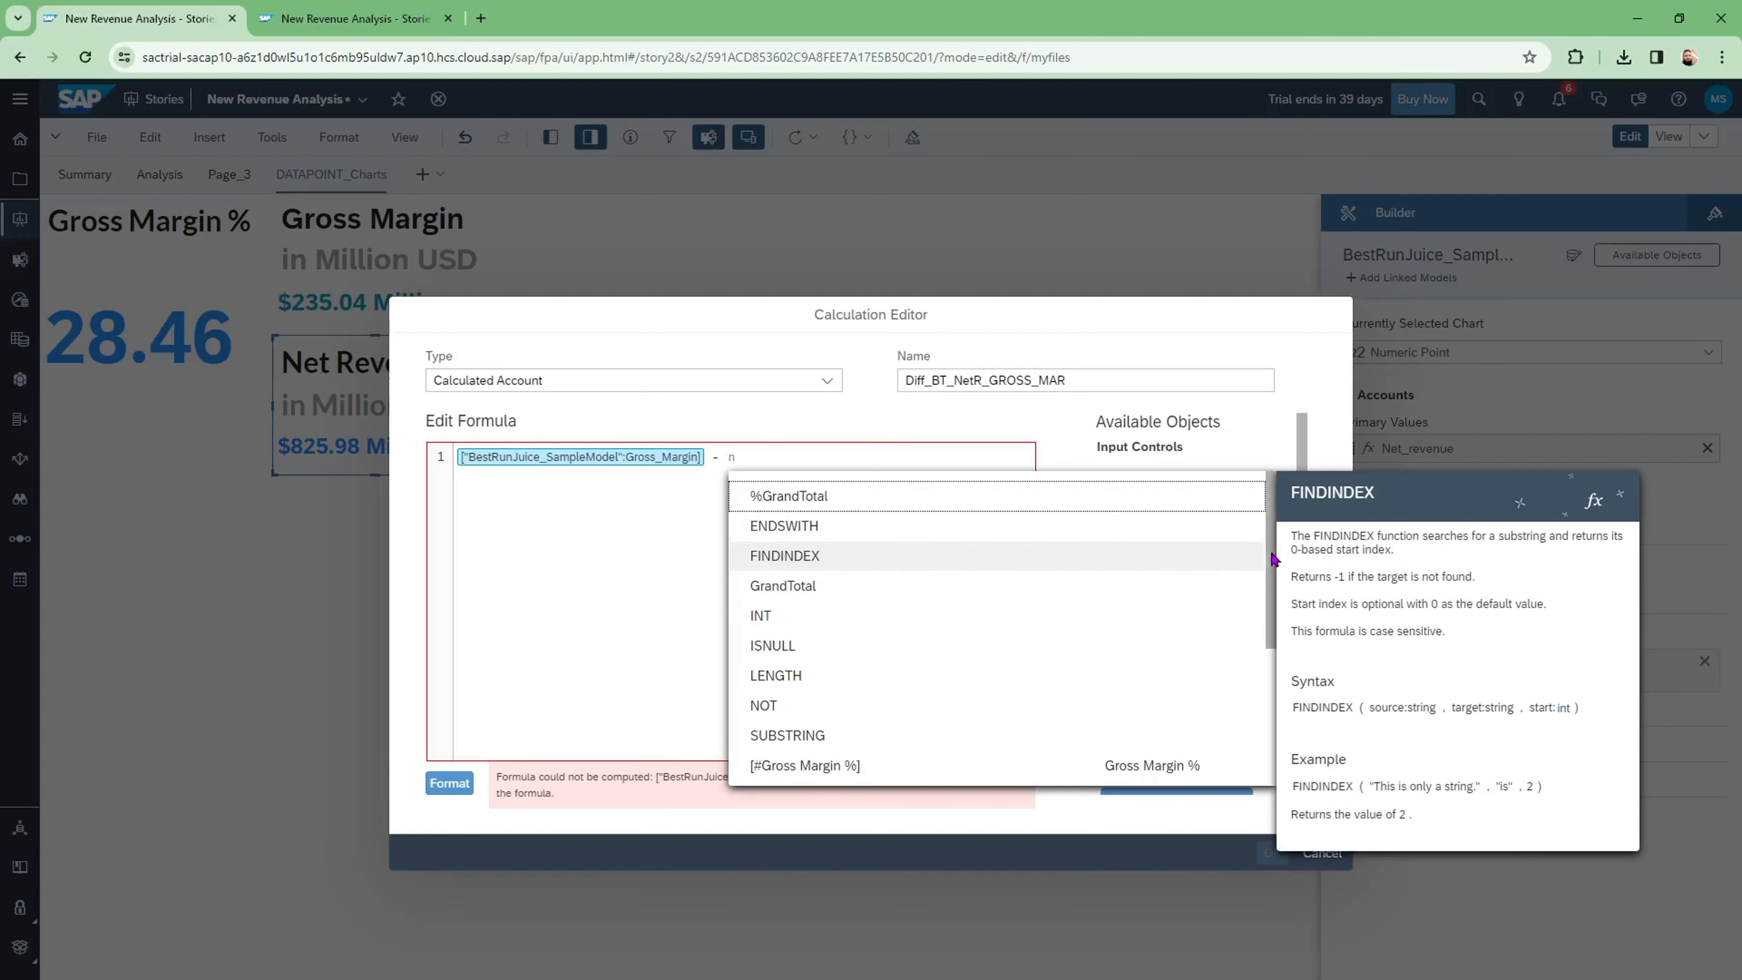
{"action": "left_click_drag", "start_coordinate": [1270, 561], "coordinate": [1280, 661]}
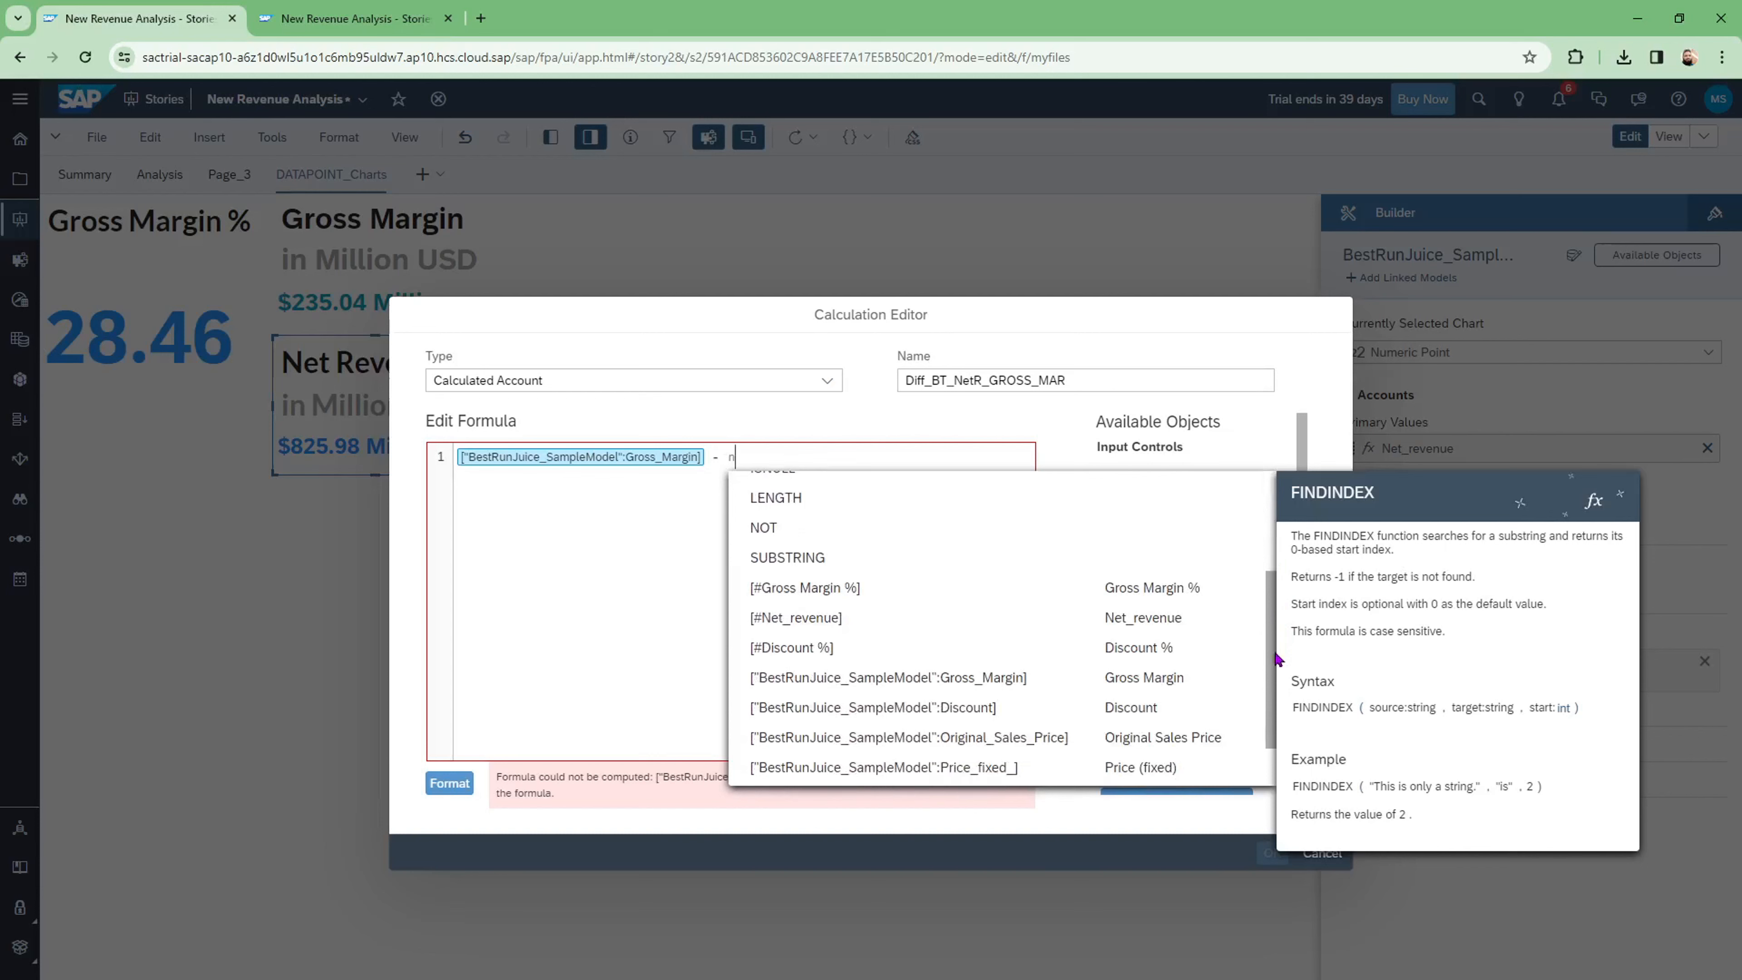
{"action": "left_click", "coordinate": [1140, 619]}
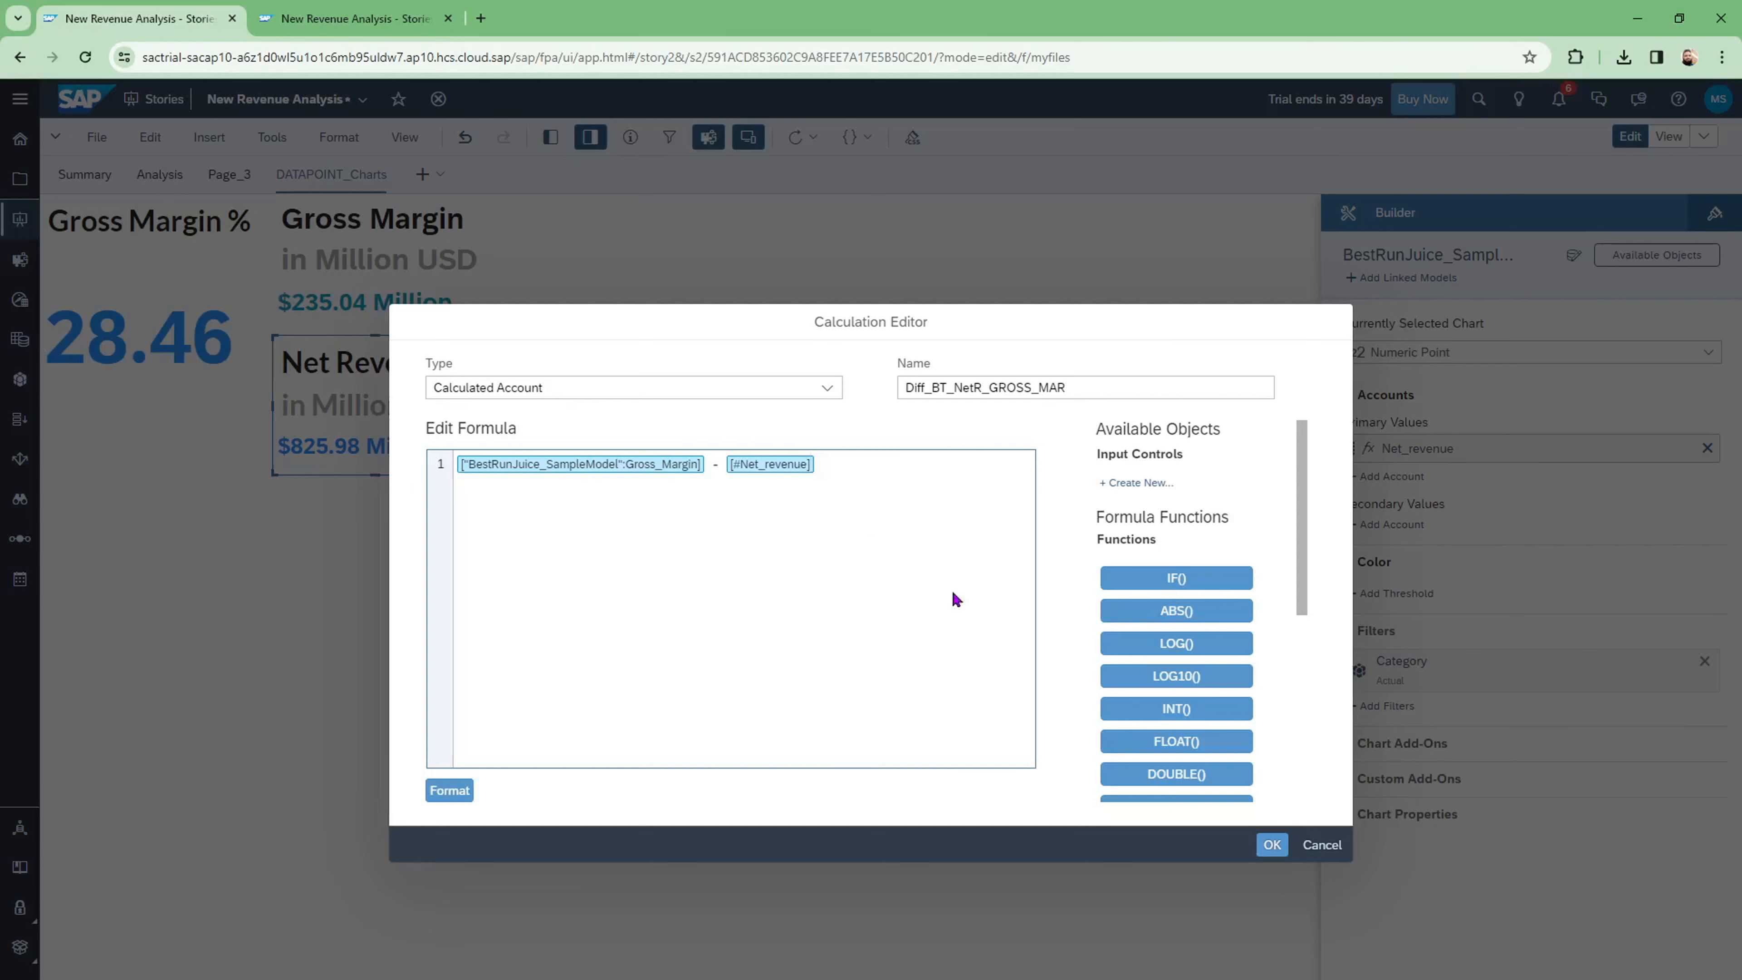
{"action": "left_click", "coordinate": [1272, 845]}
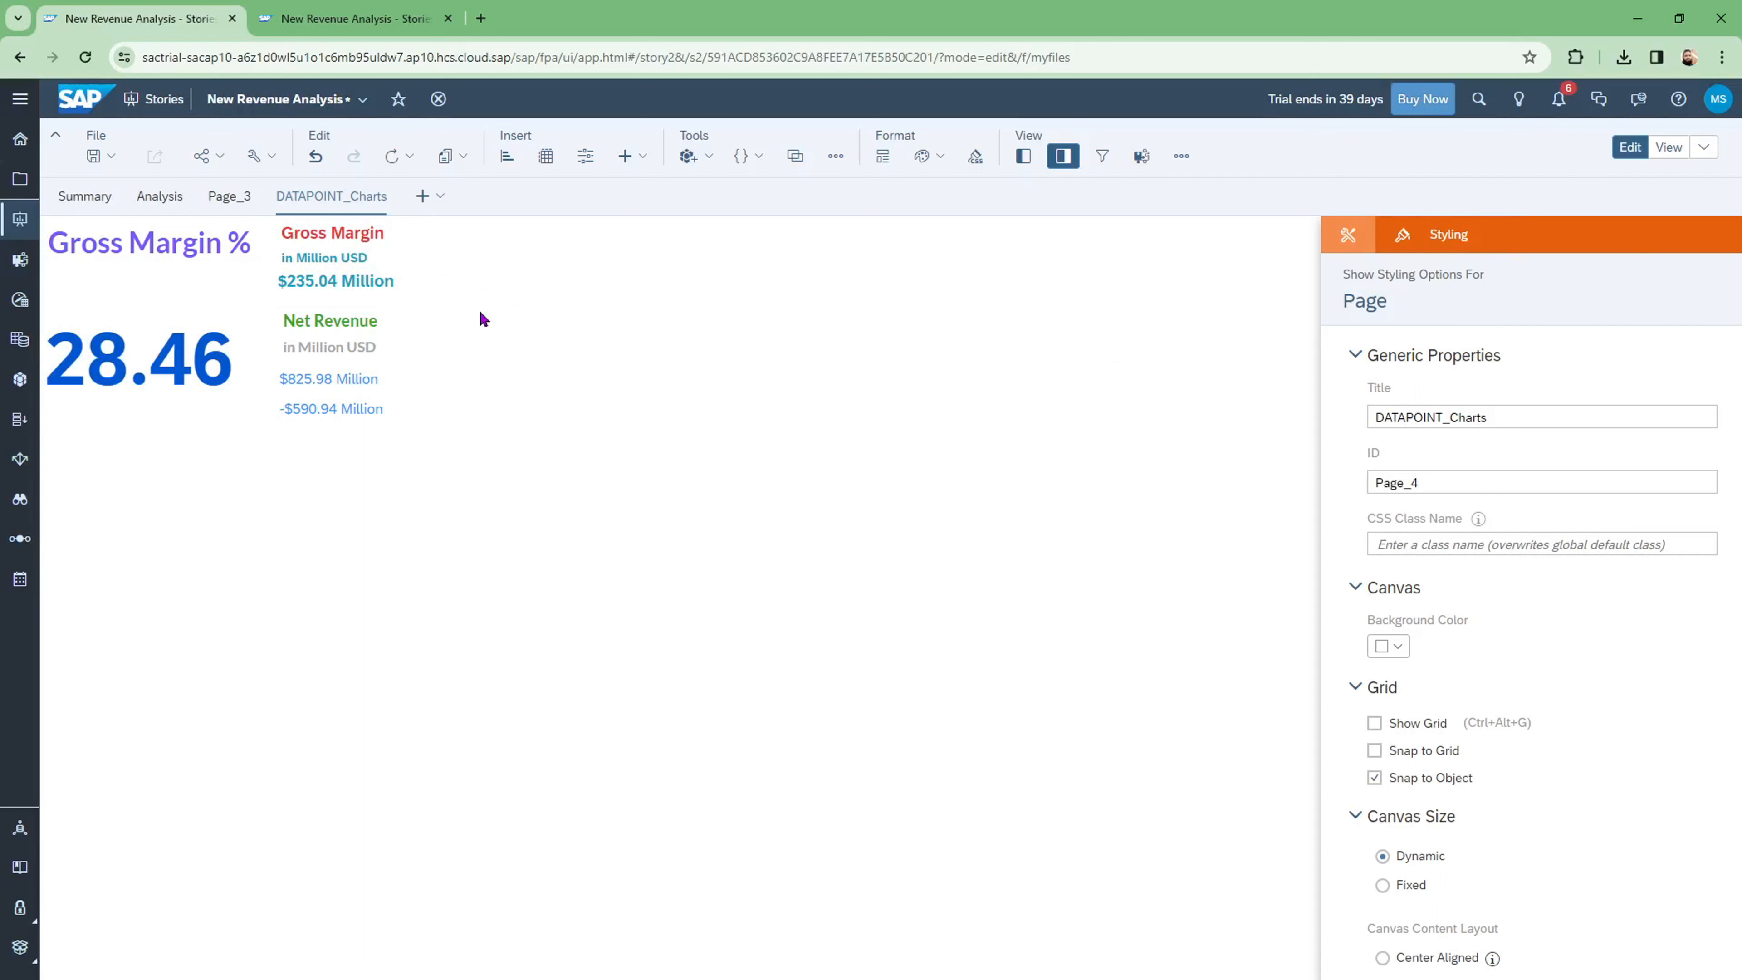
Step: Make the Gross Margin chart title red with font size 20
{"action": "left_click", "coordinate": [324, 259]}
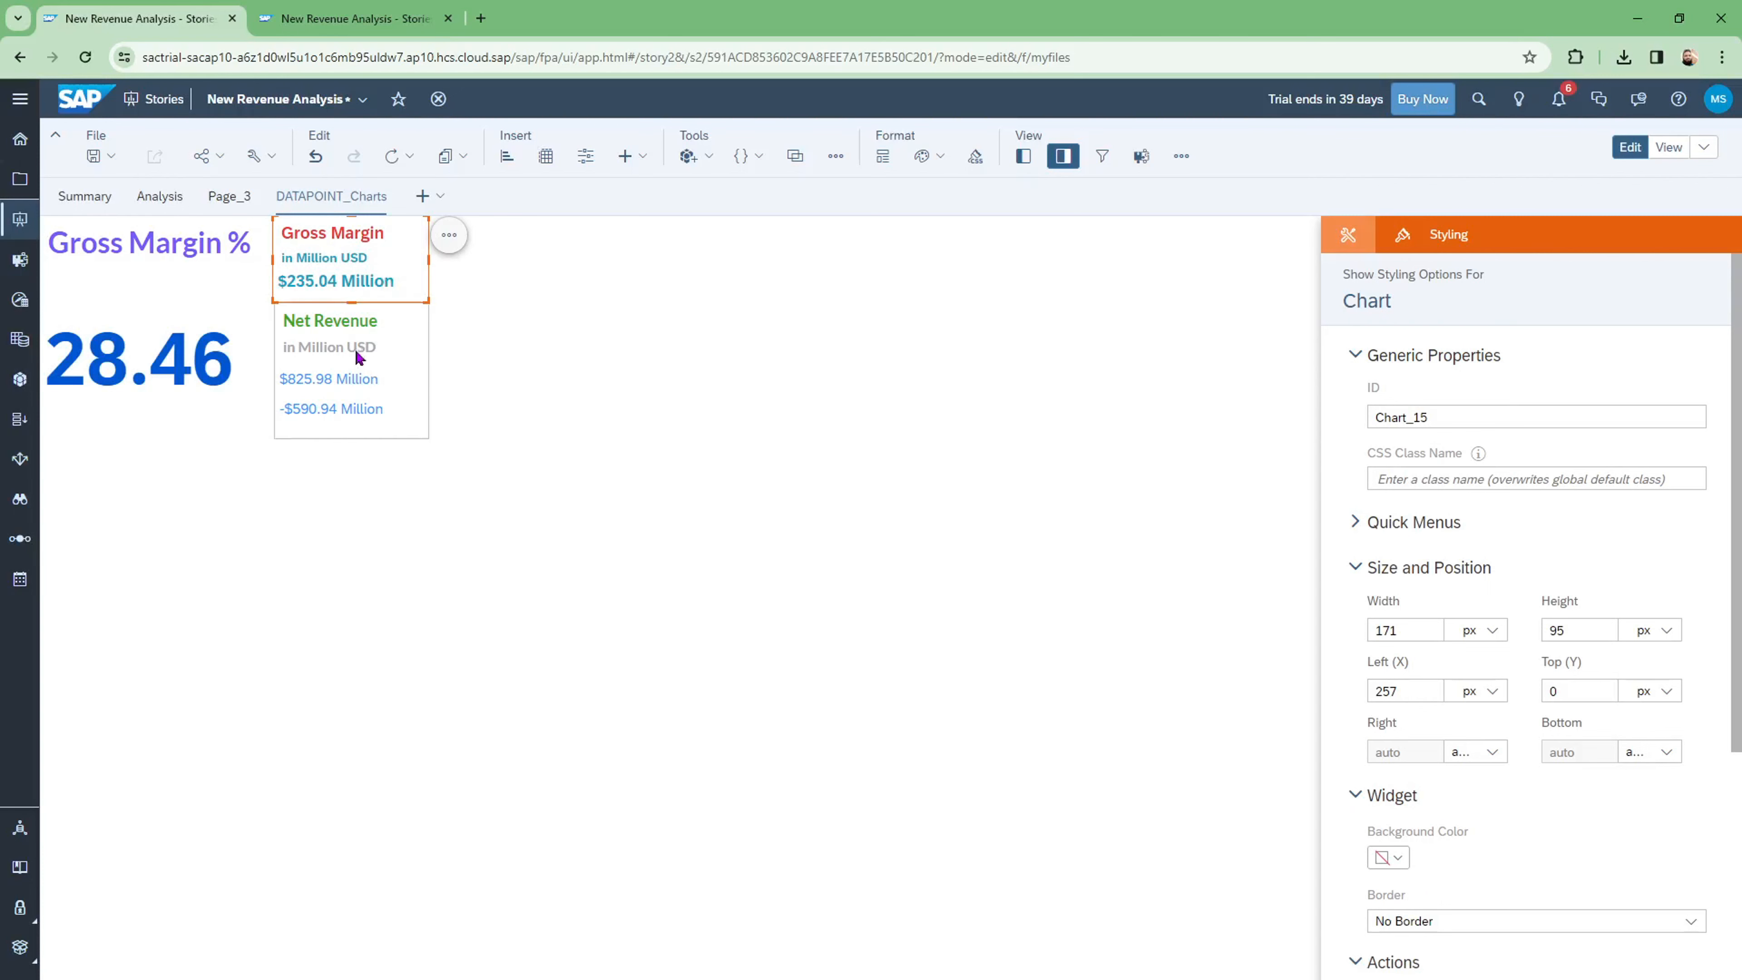
{"action": "double_click", "coordinate": [361, 234]}
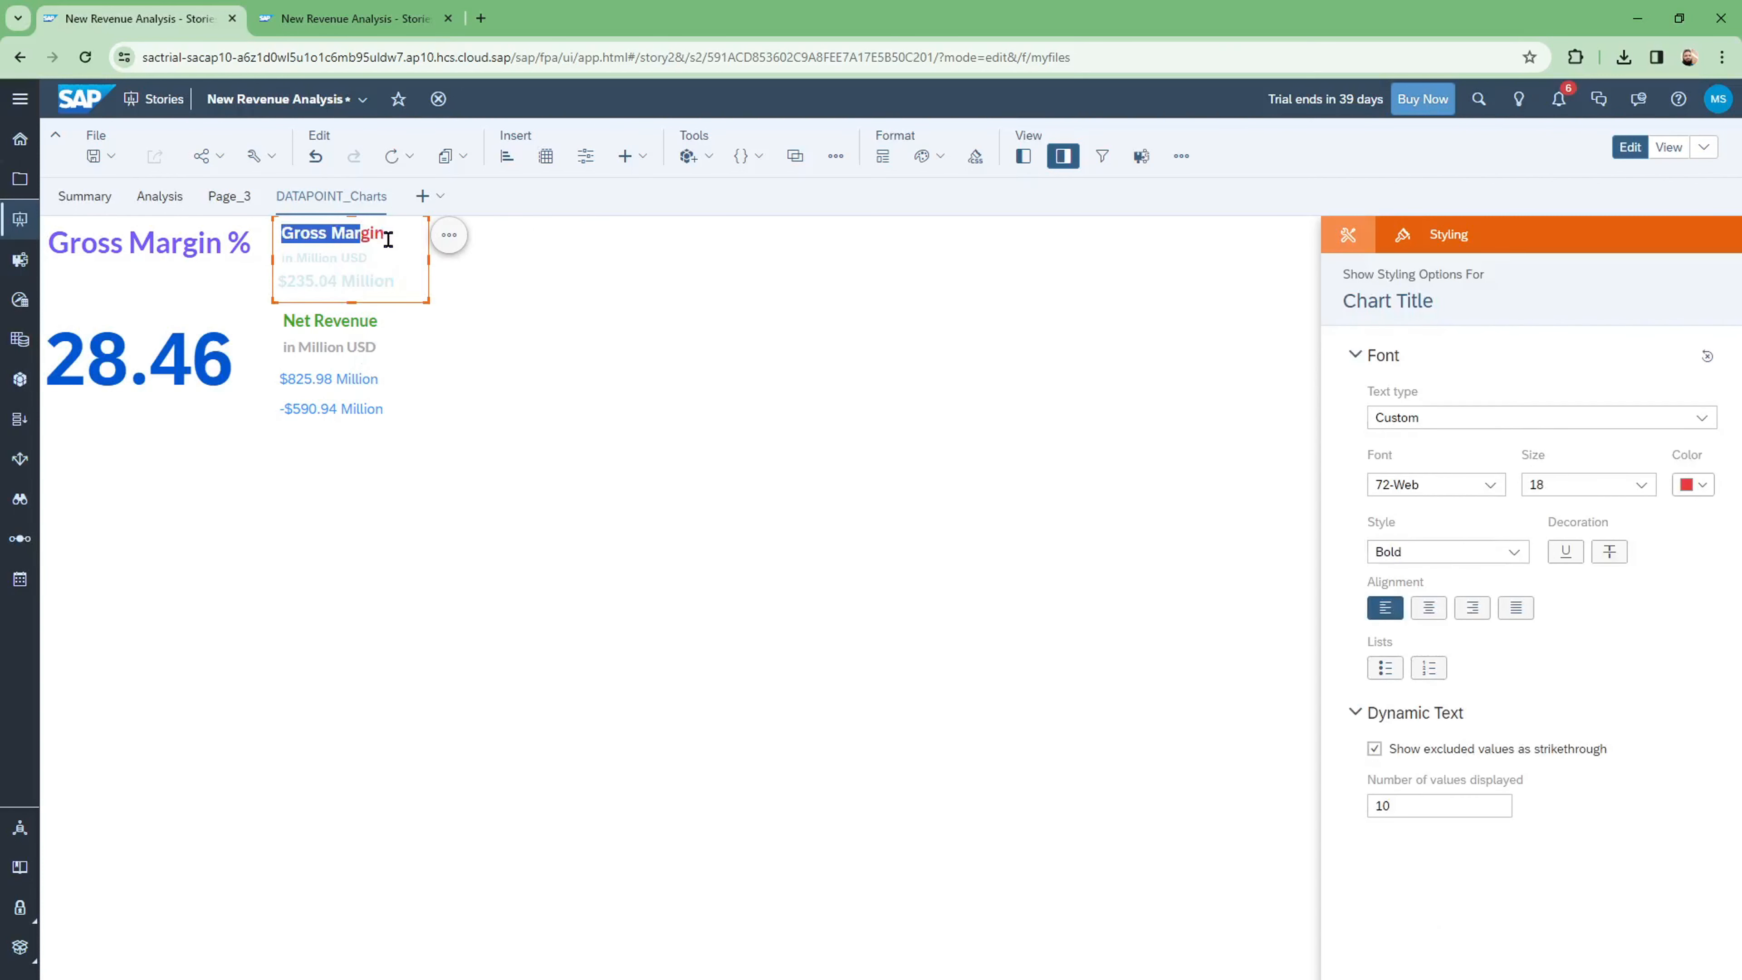
{"action": "left_click_drag", "start_coordinate": [384, 235], "coordinate": [259, 241]}
{"action": "left_click", "coordinate": [1695, 485]}
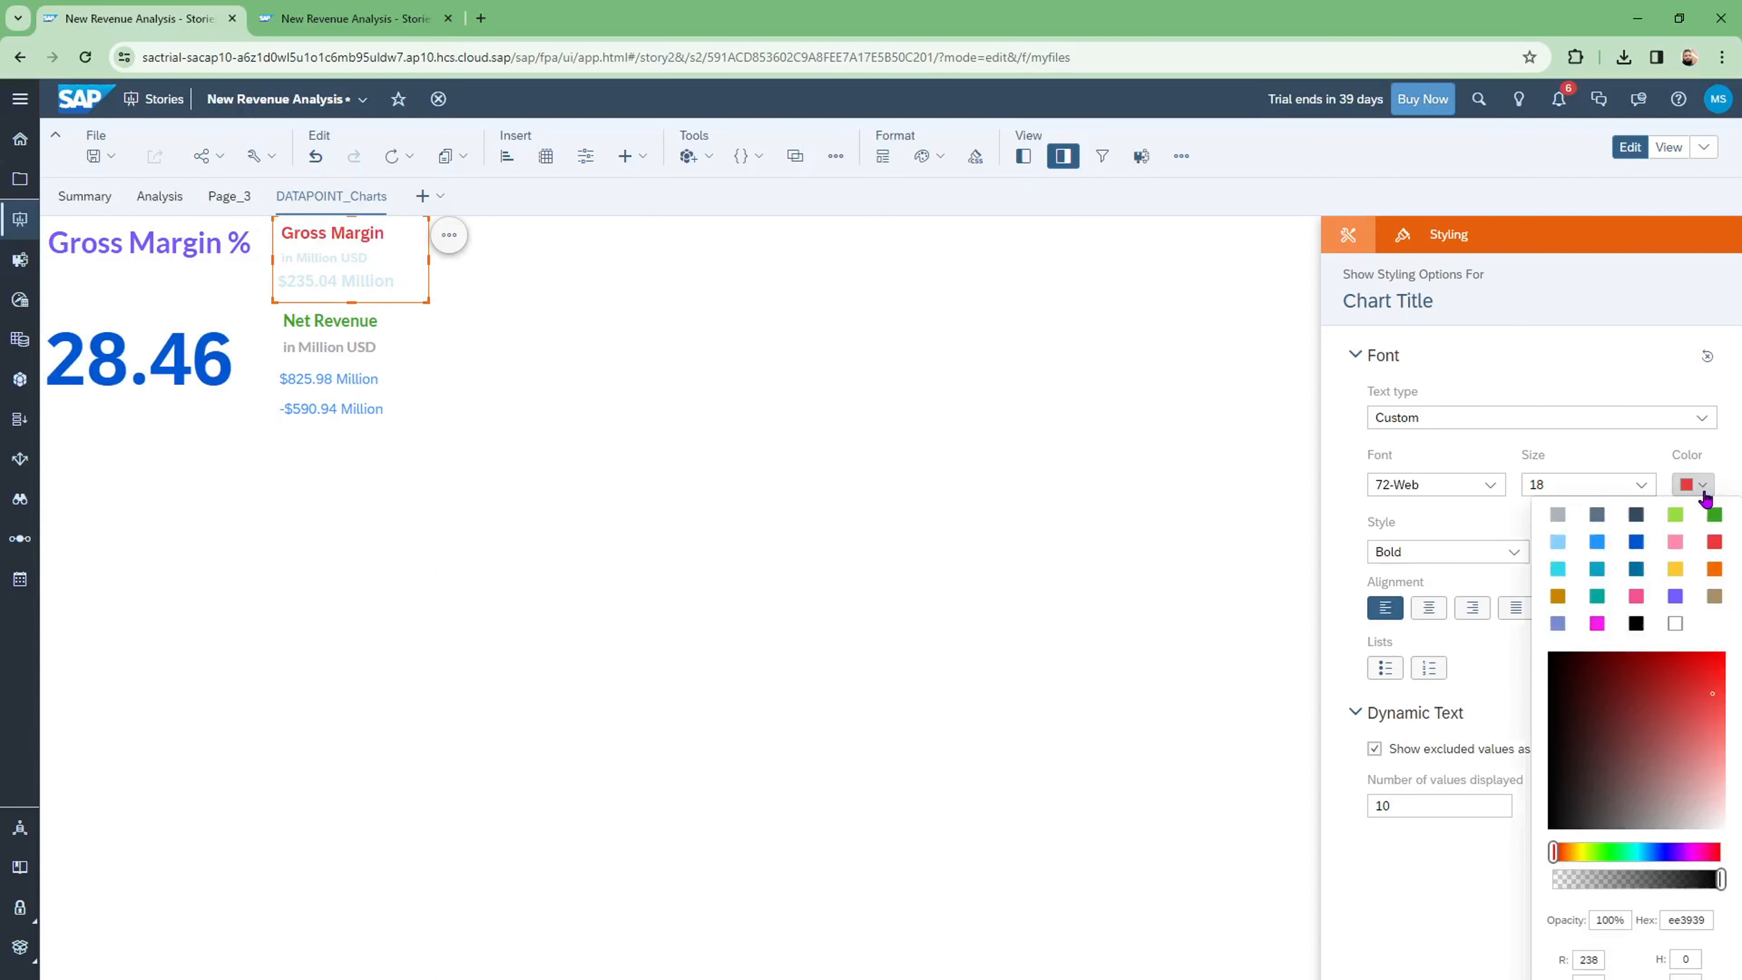
{"action": "left_click", "coordinate": [1715, 569]}
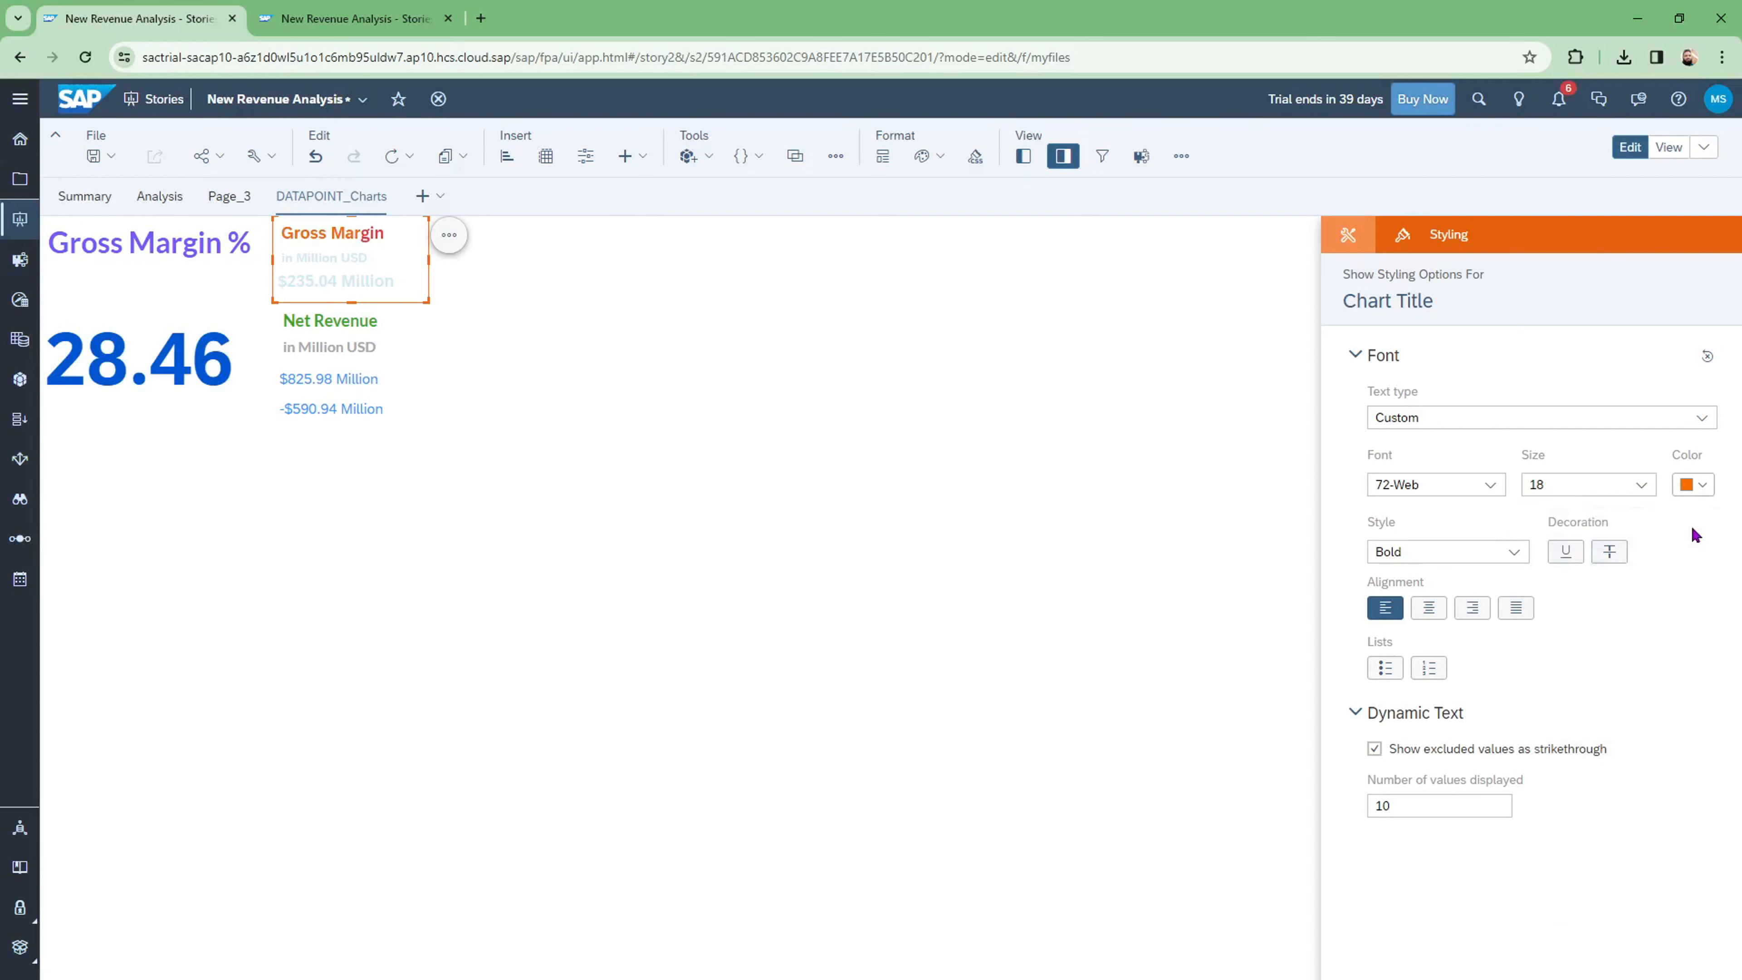
{"action": "left_click", "coordinate": [1643, 486]}
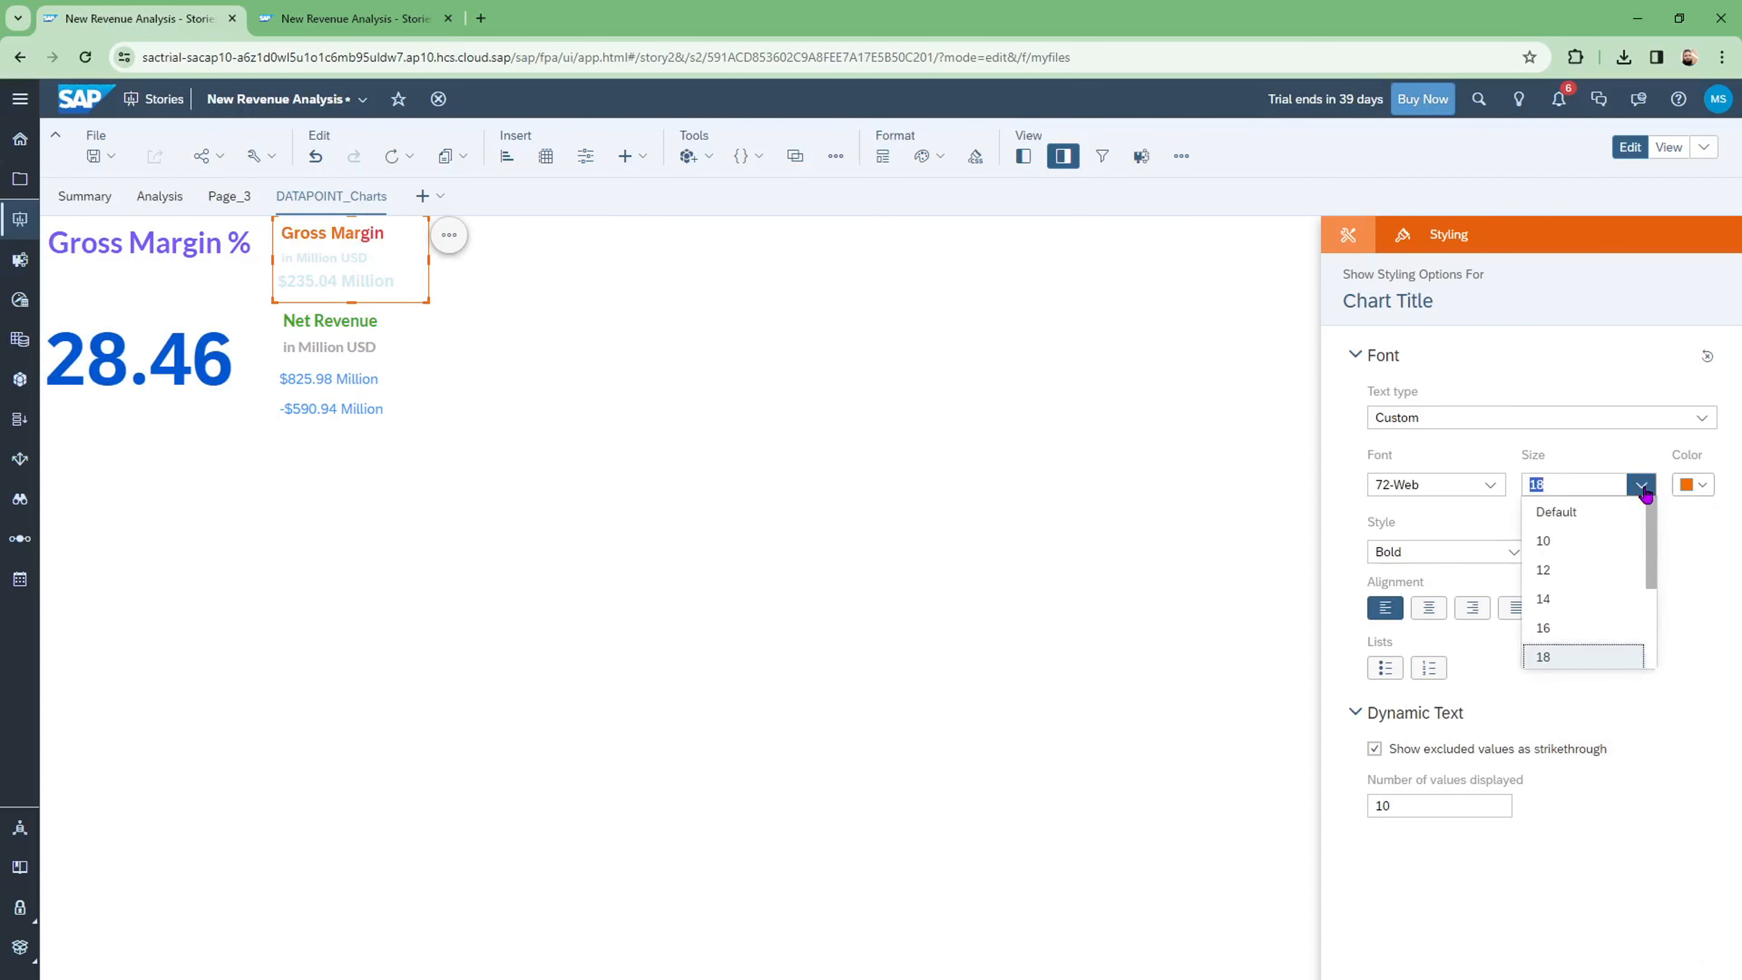
{"action": "scroll", "coordinate": [1554, 660], "scroll_direction": "down", "scroll_amount": 1}
{"action": "left_click", "coordinate": [1545, 648]}
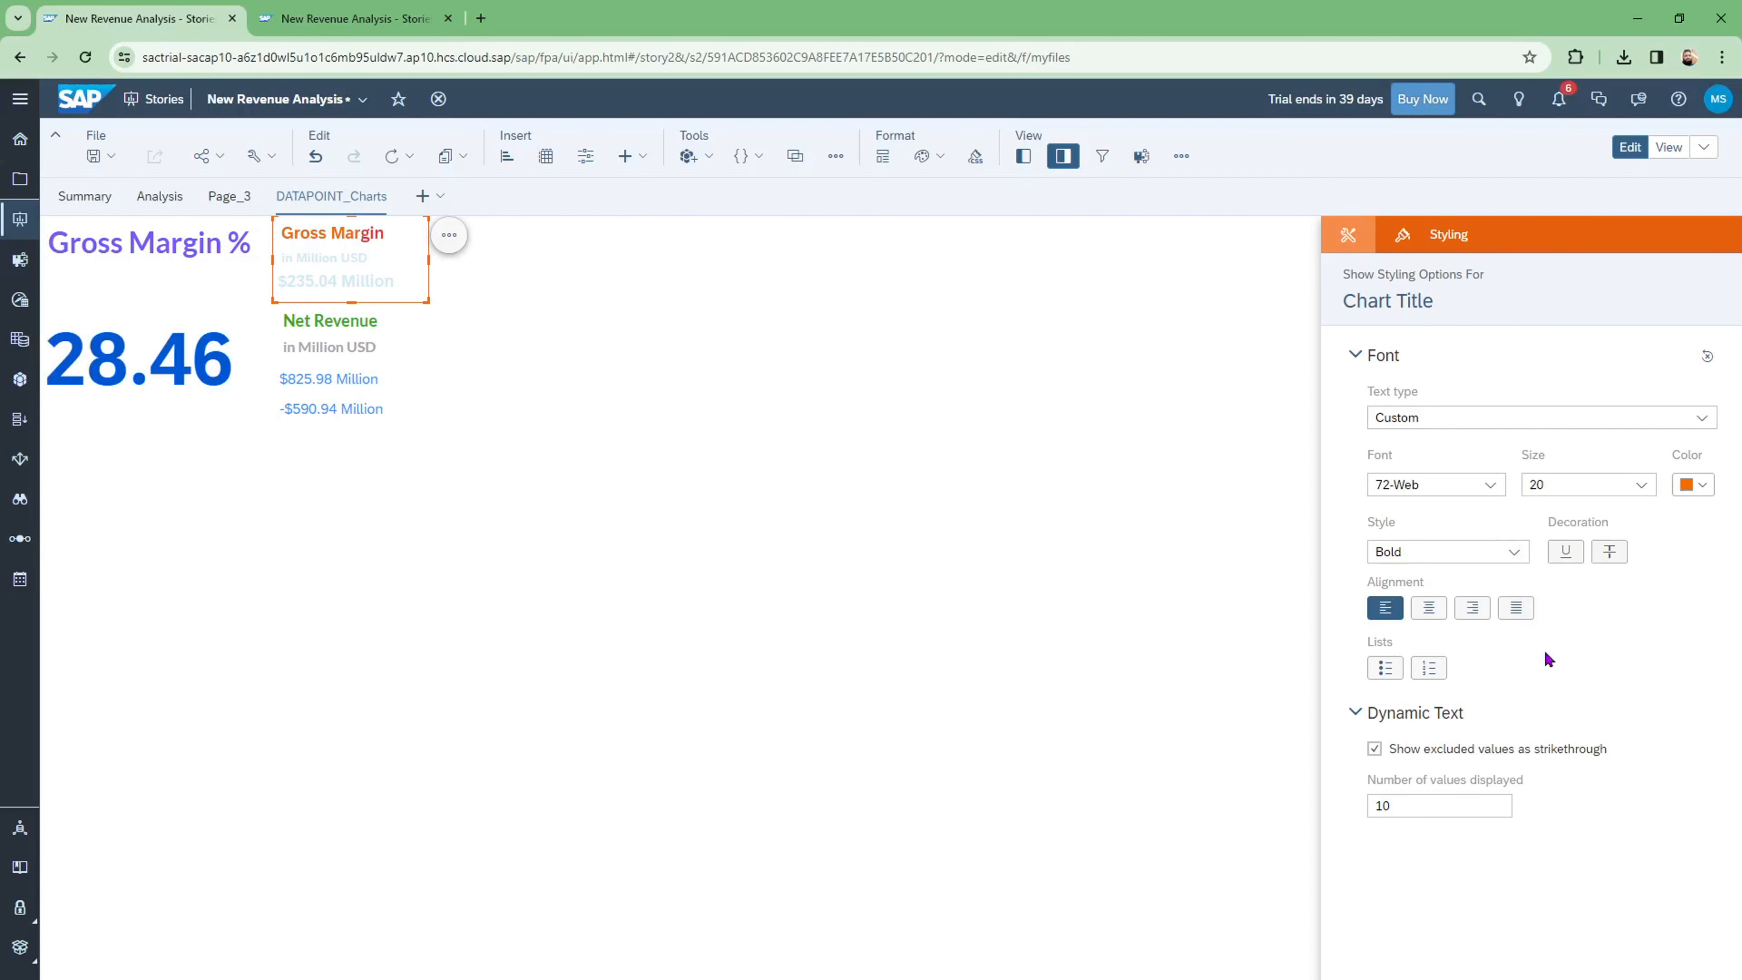
{"action": "left_click", "coordinate": [730, 397]}
Step: Change the Gross Margin title's font size to 18 and centre it
{"action": "left_click", "coordinate": [397, 238]}
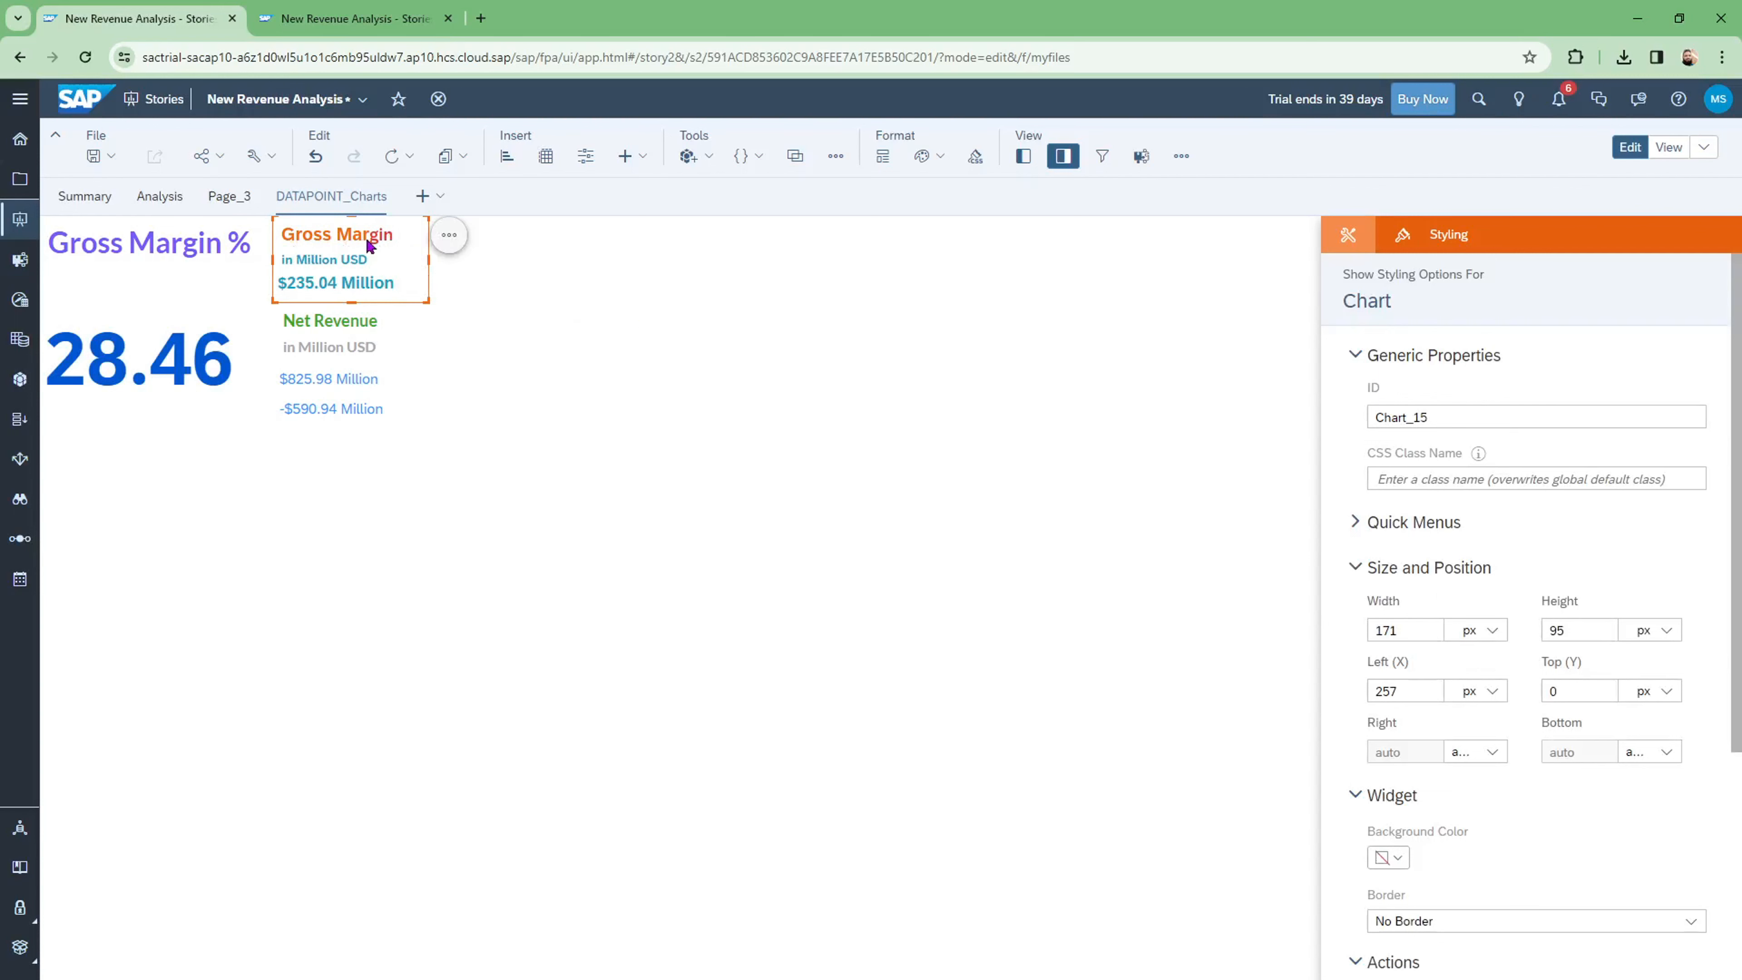
{"action": "double_click", "coordinate": [390, 236]}
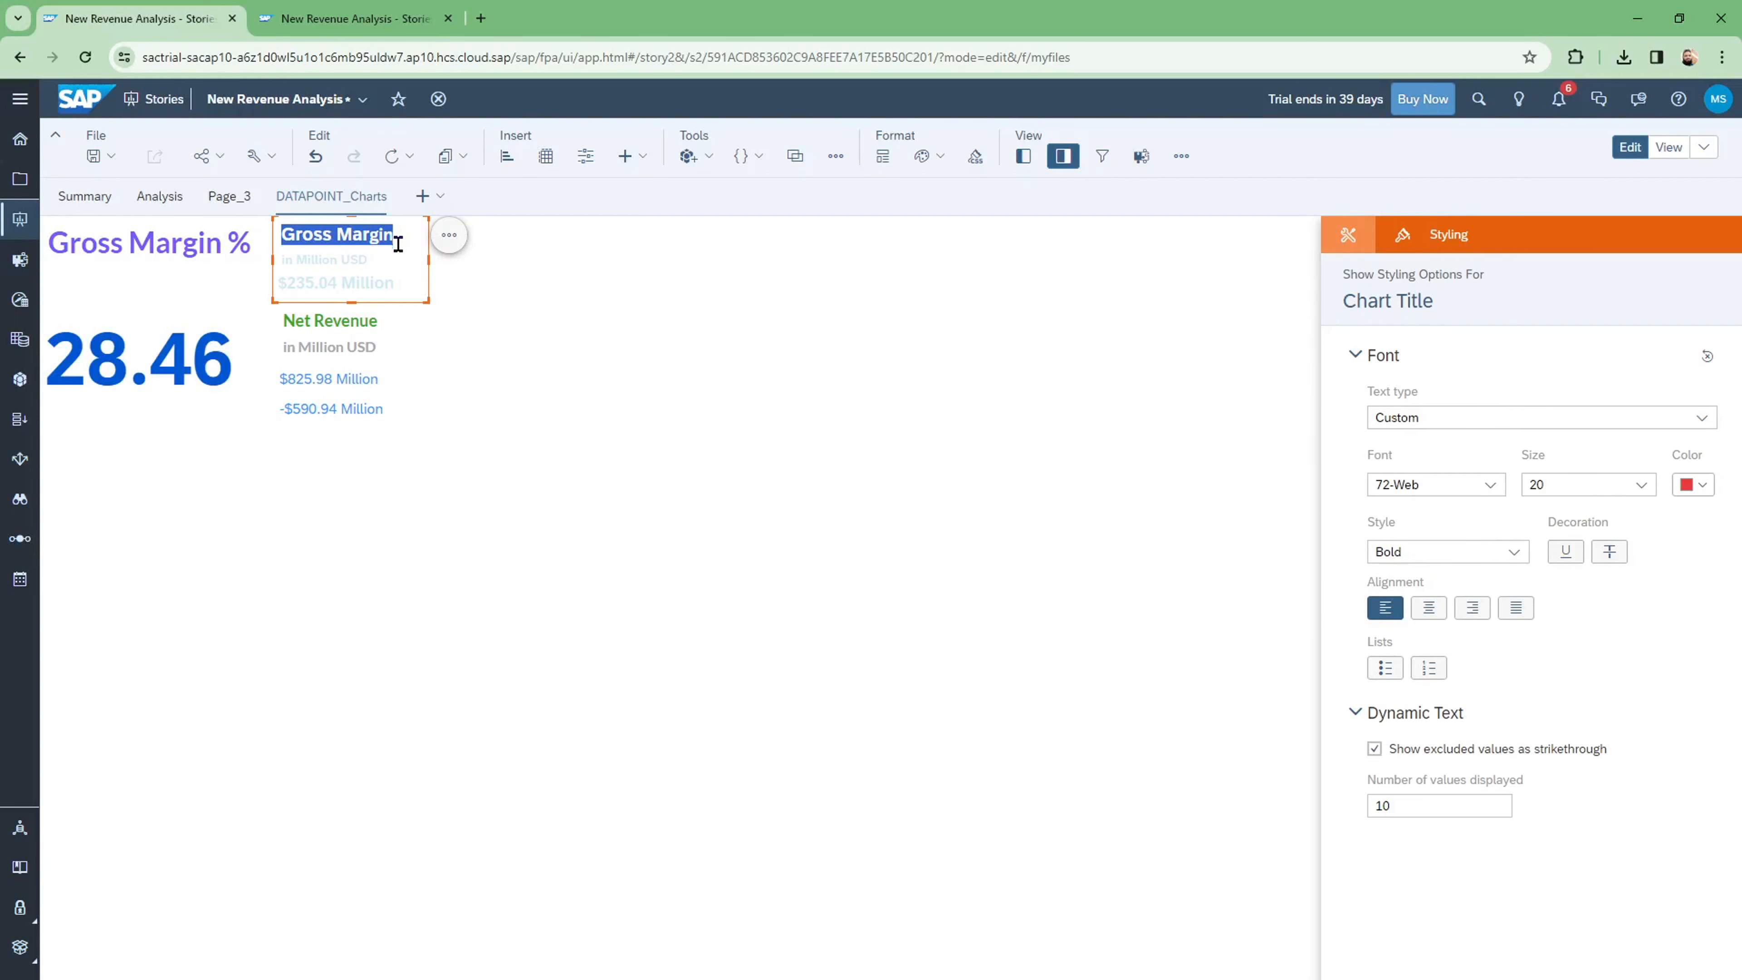
{"action": "left_click", "coordinate": [1642, 486]}
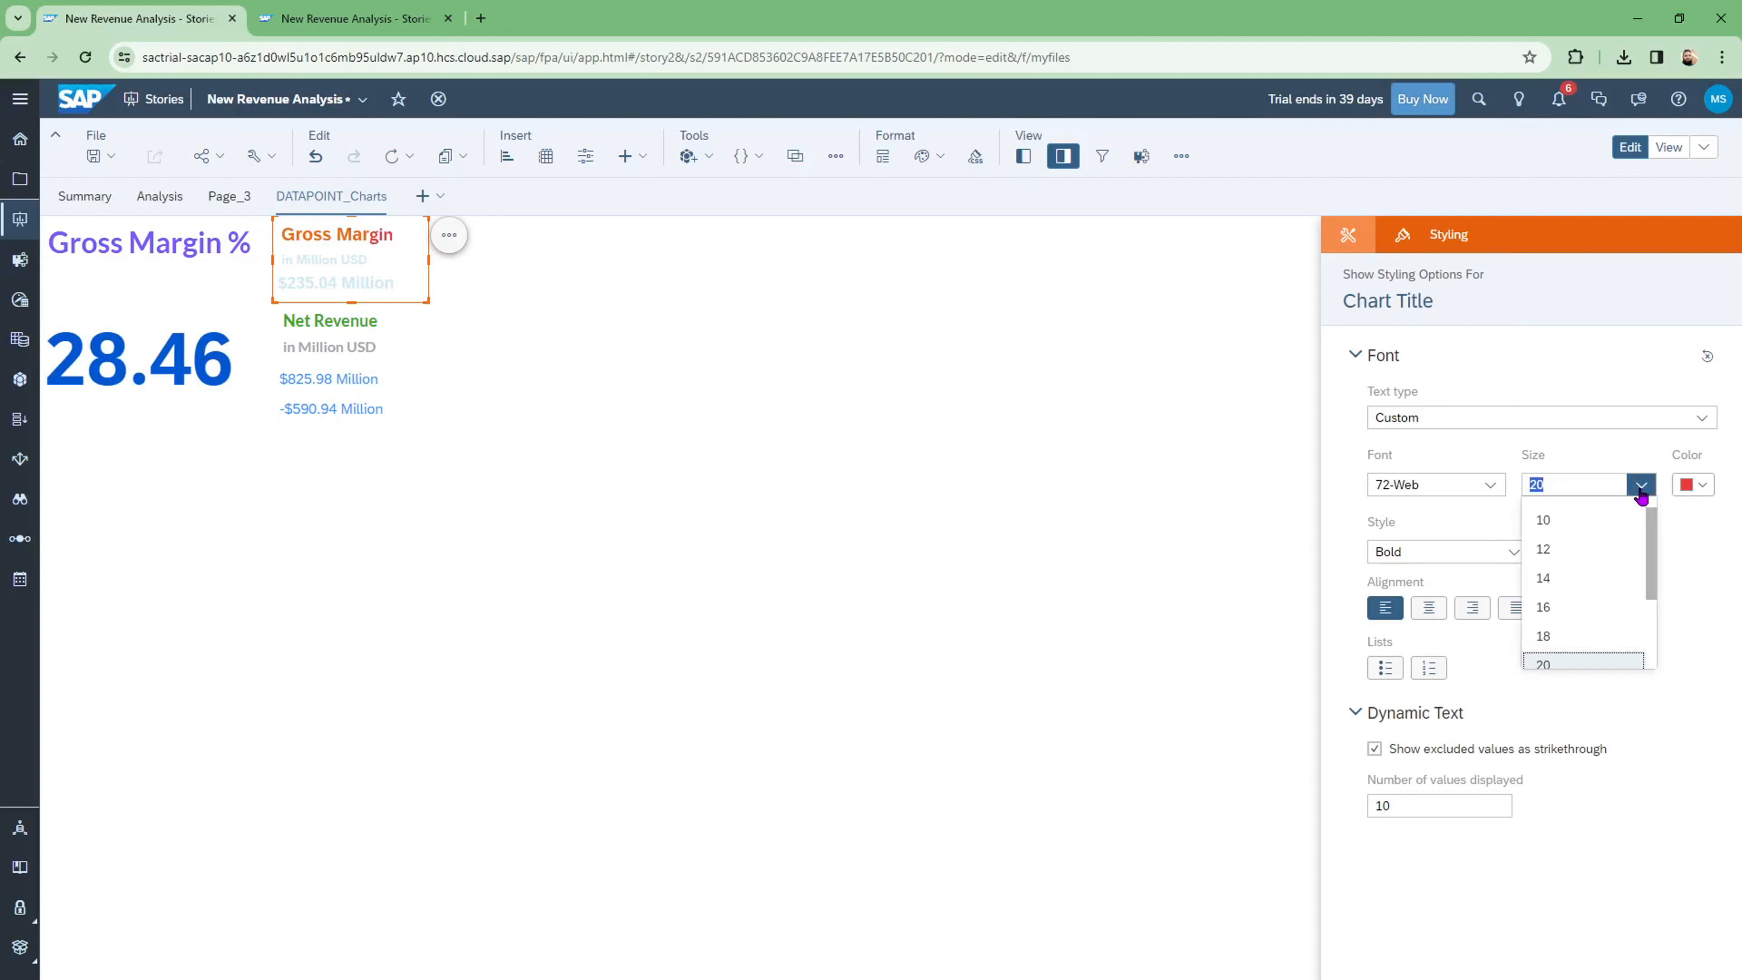
{"action": "left_click", "coordinate": [1551, 649]}
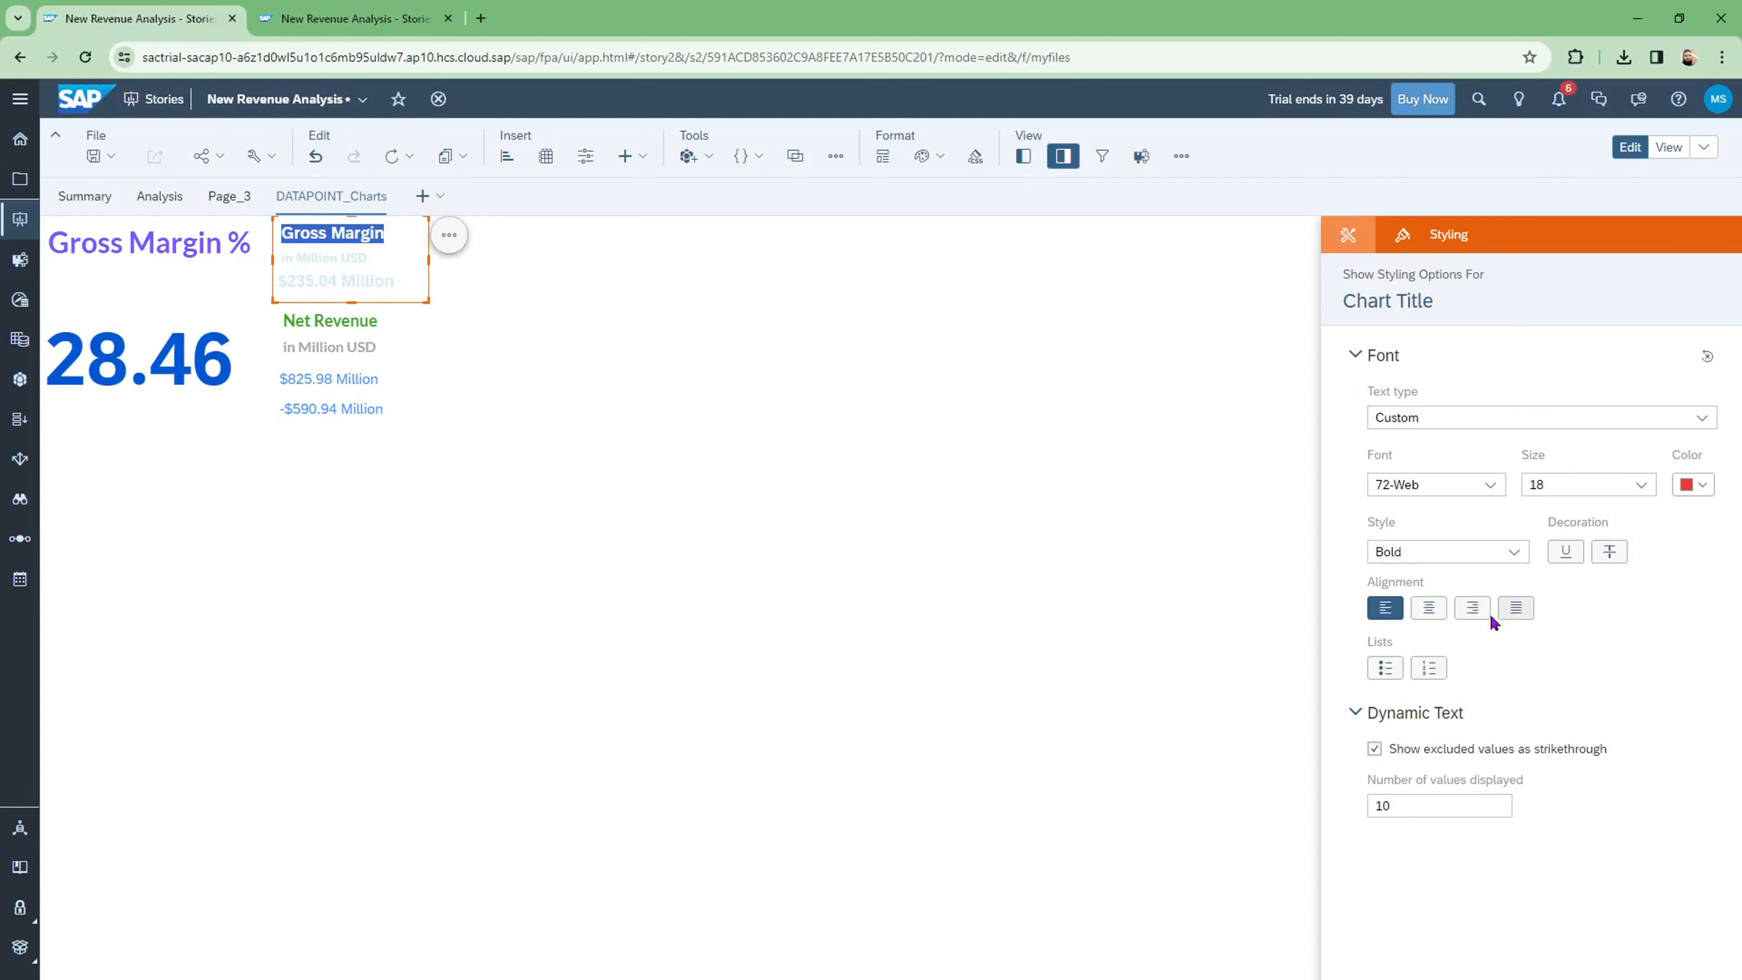
{"action": "left_click", "coordinate": [1429, 608]}
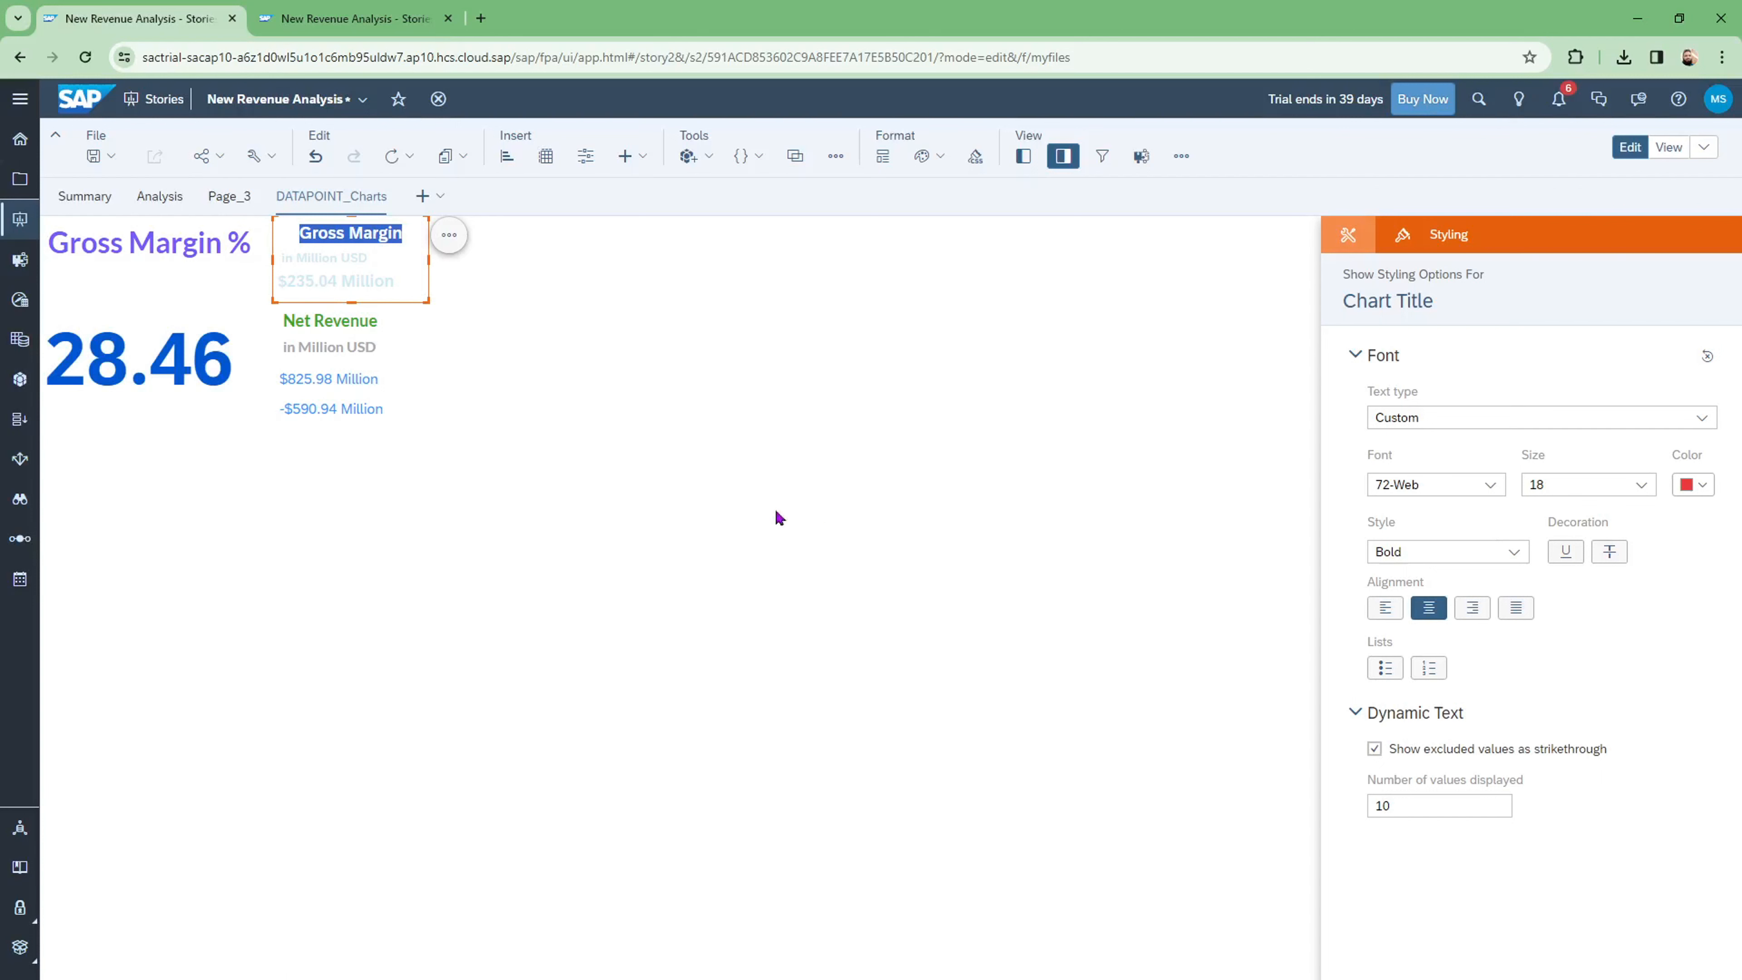
{"action": "left_click", "coordinate": [531, 294]}
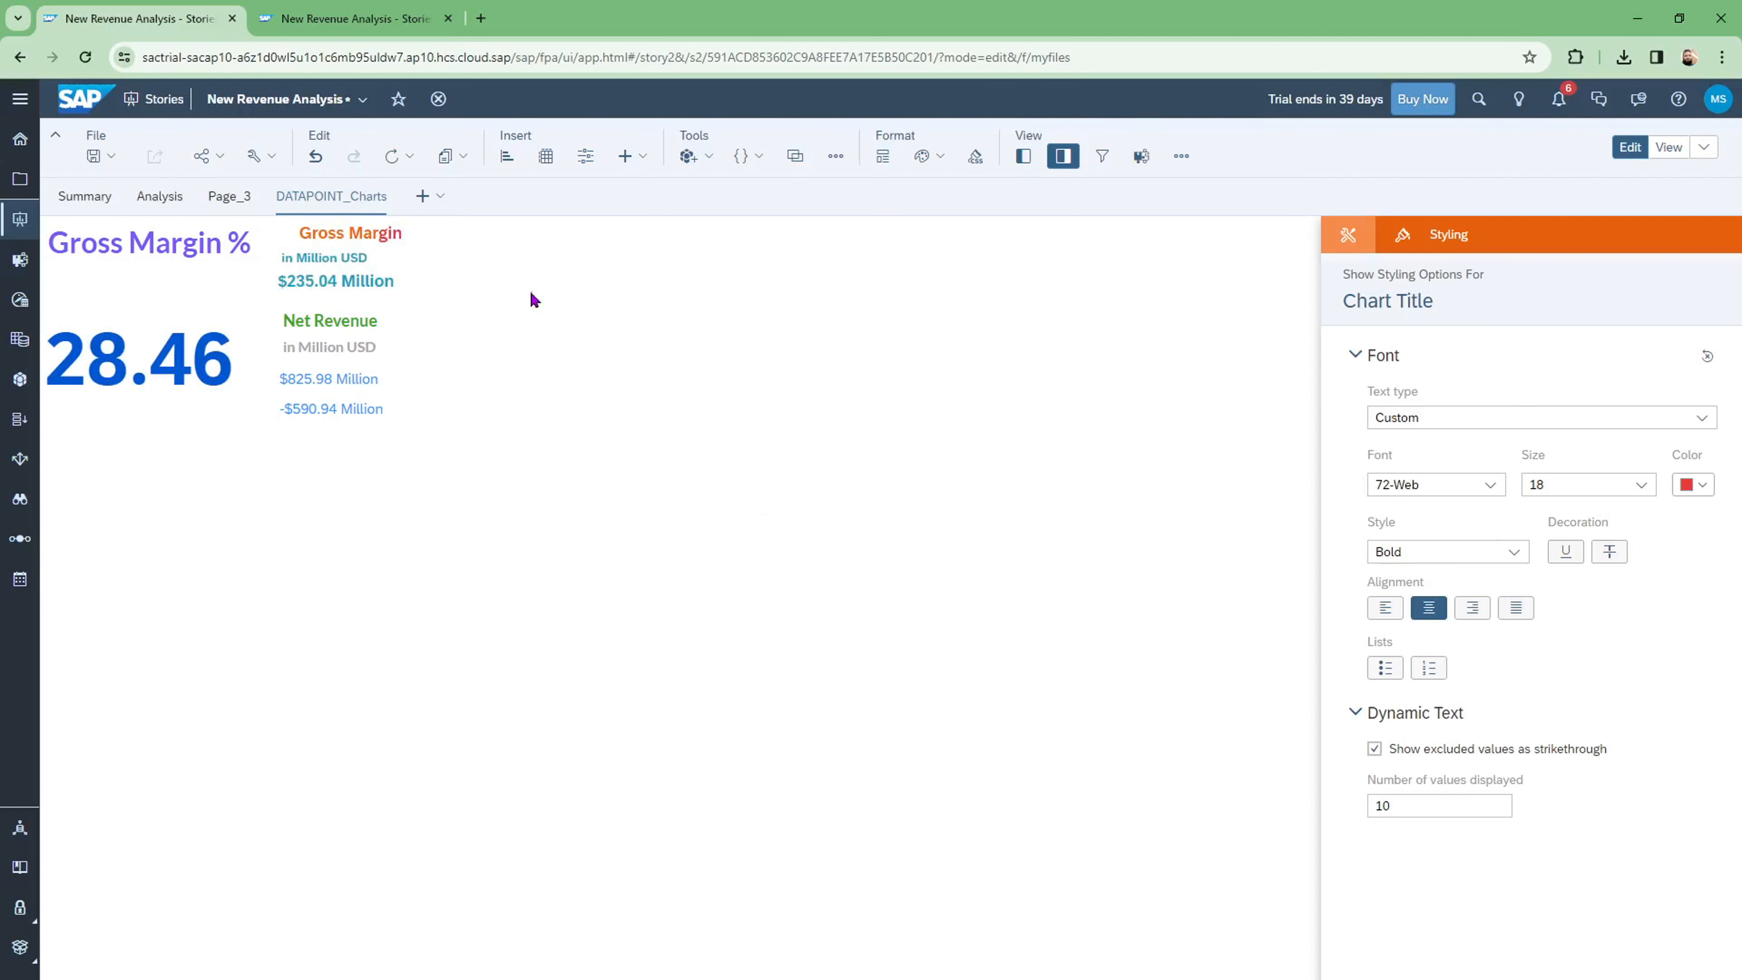
{"action": "left_click", "coordinate": [302, 260]}
Step: Make the 'in Million USD' subtitle pink, centred and bold italic, keeping size 14
{"action": "double_click", "coordinate": [355, 262]}
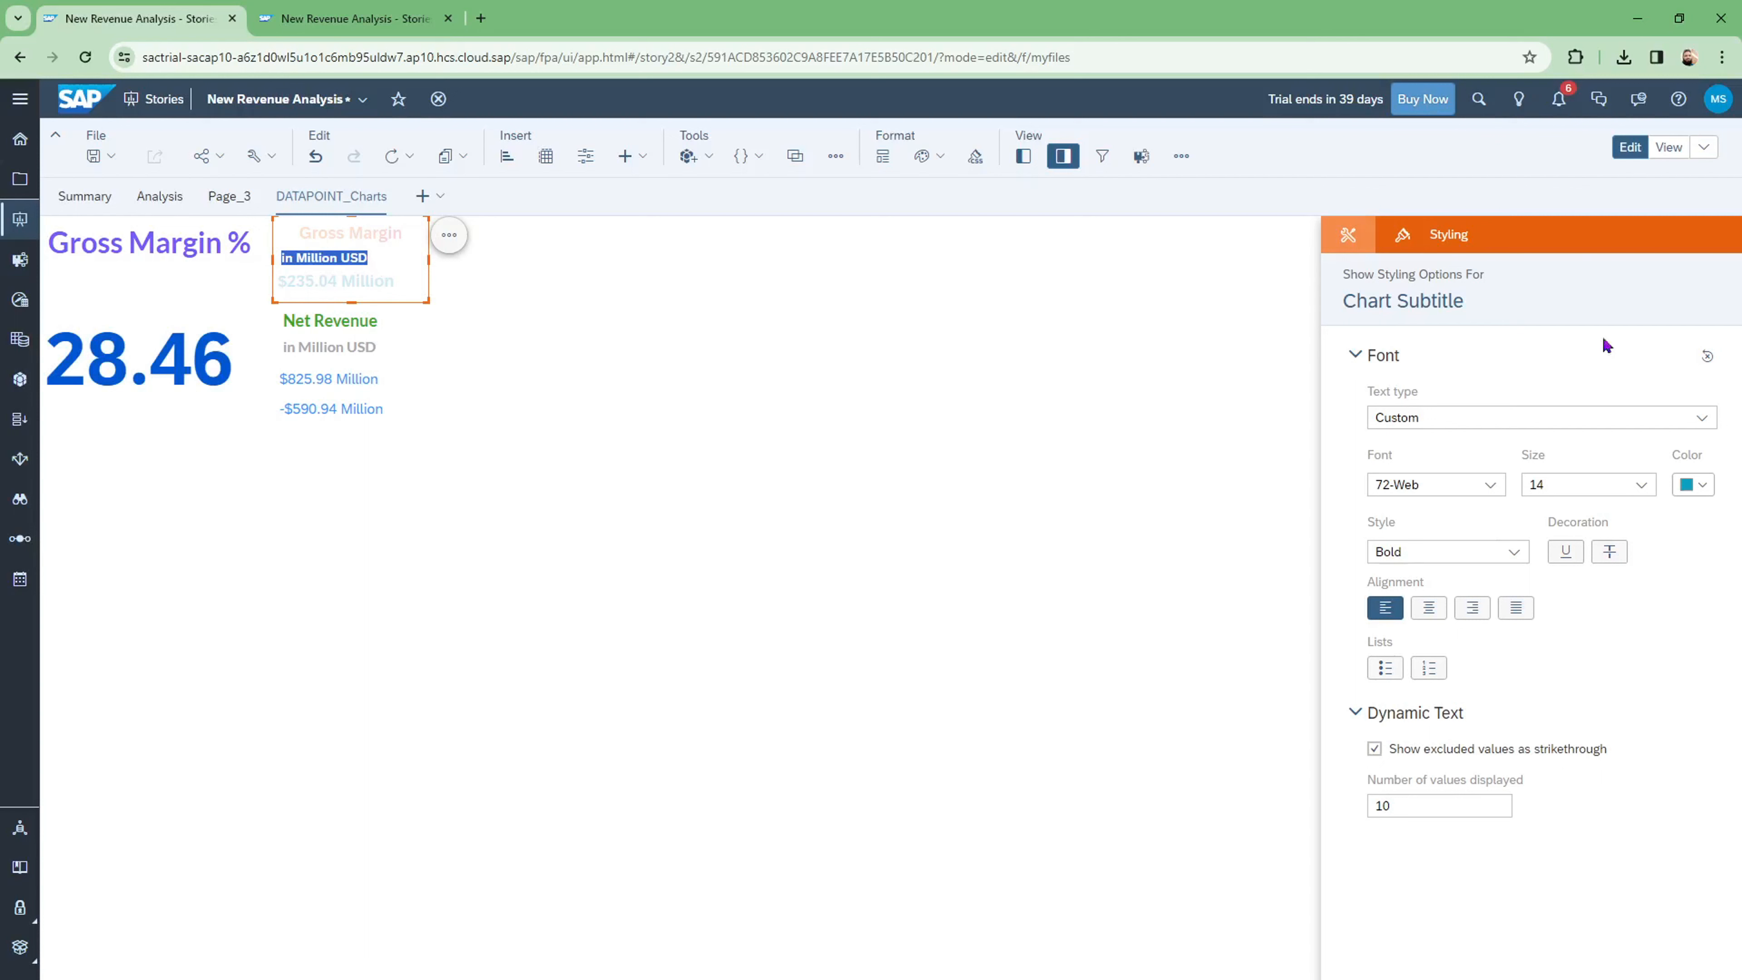
{"action": "left_click", "coordinate": [1642, 485]}
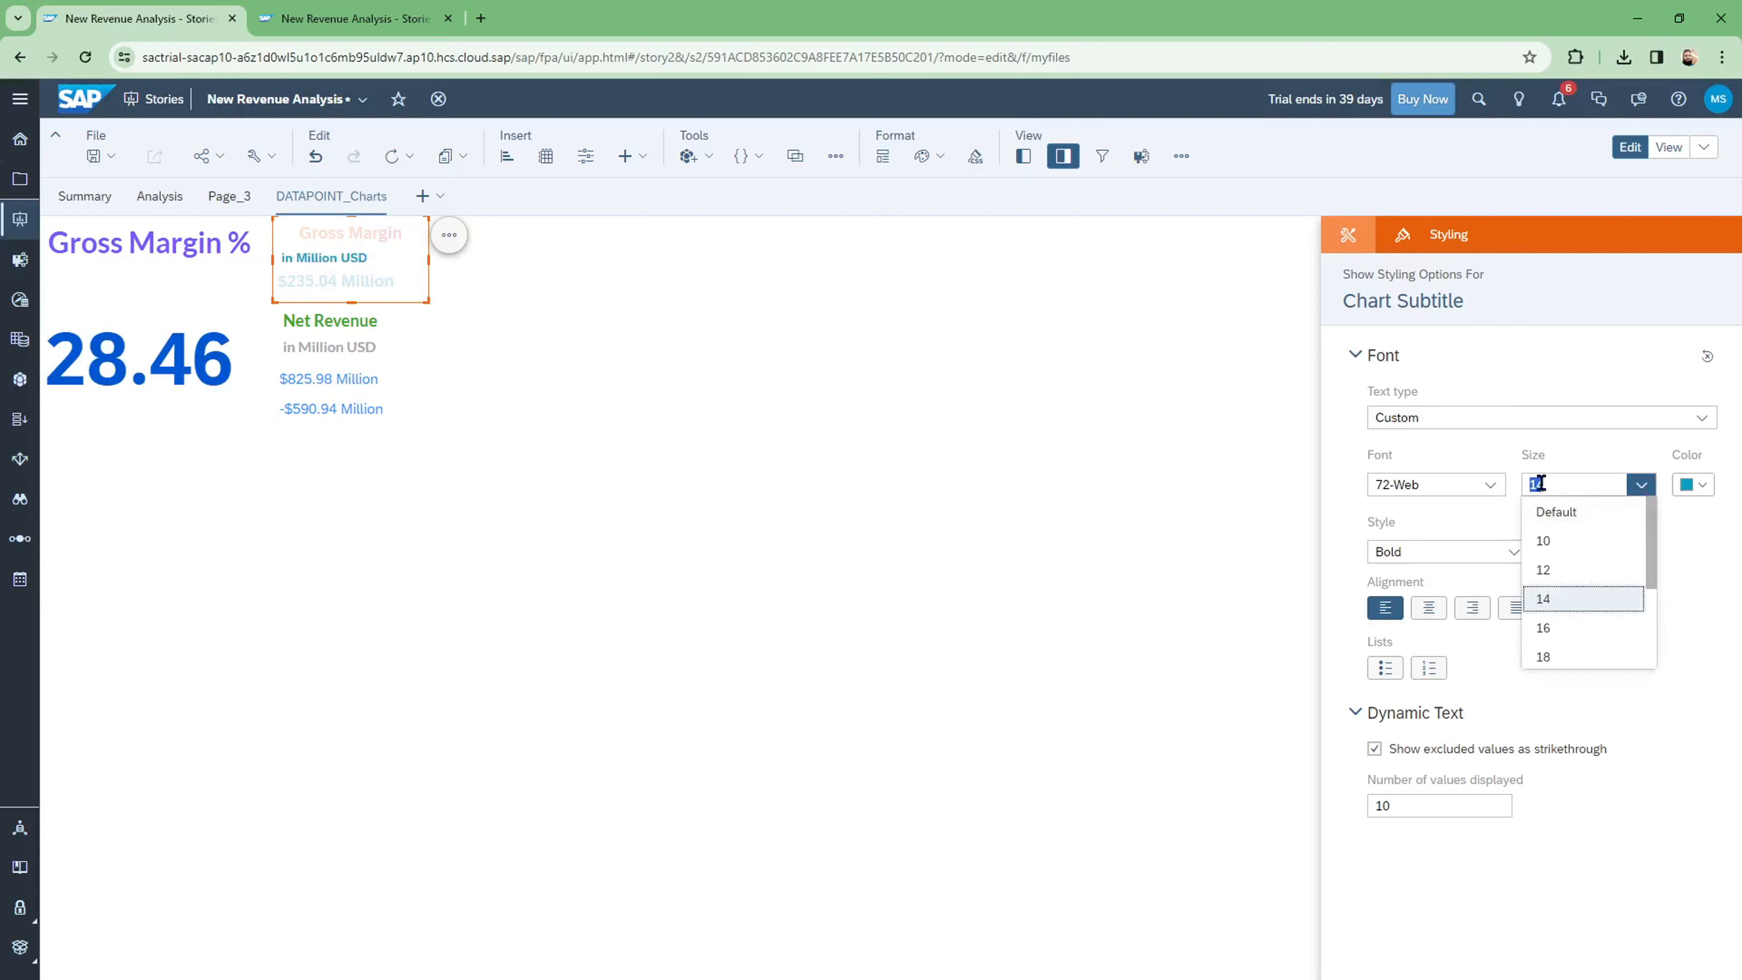
{"action": "left_click", "coordinate": [1571, 600]}
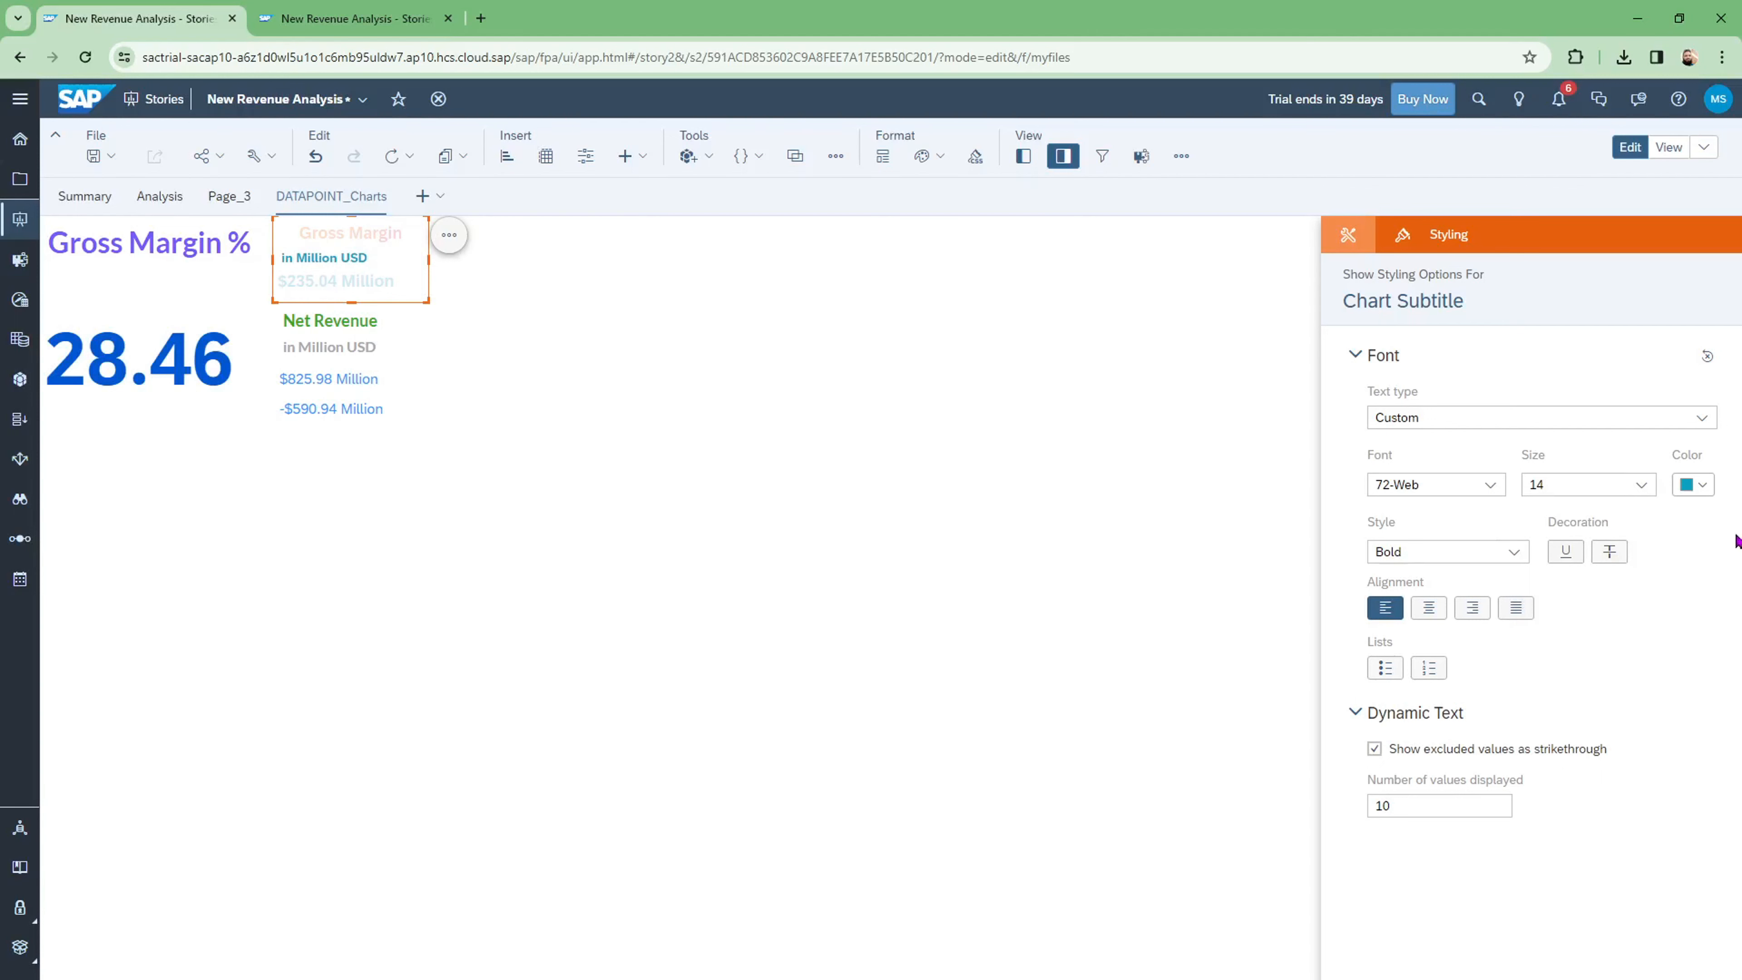
{"action": "left_click", "coordinate": [1706, 488]}
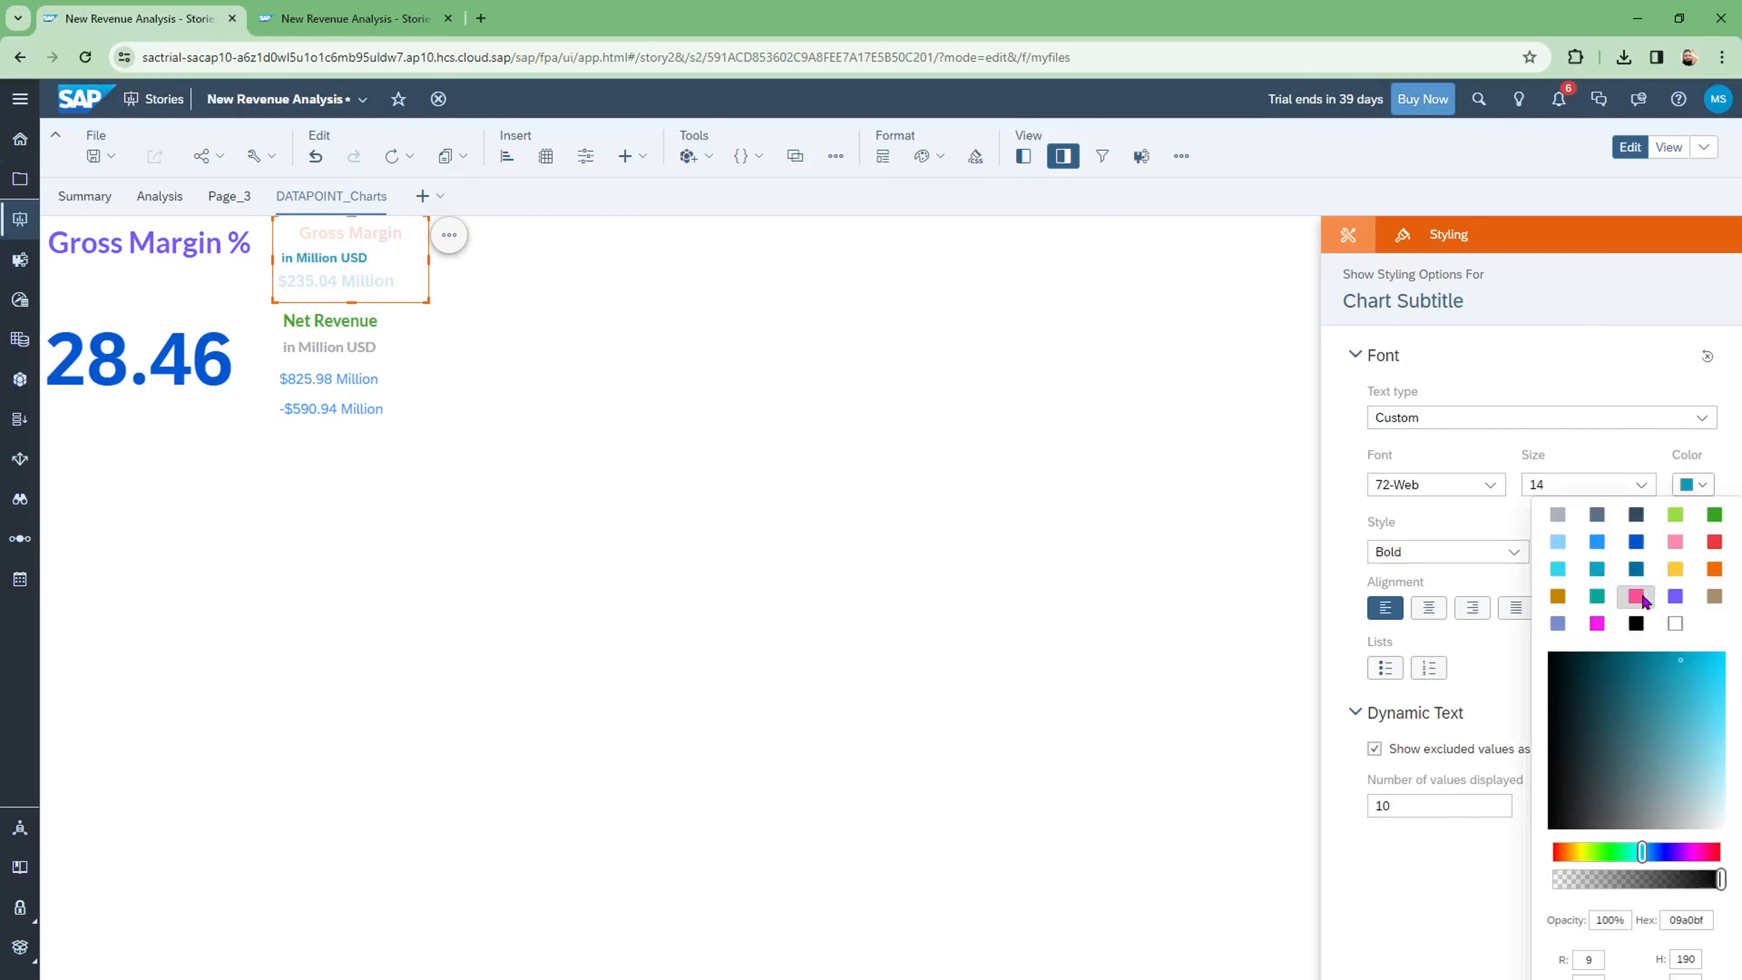
{"action": "left_click", "coordinate": [1639, 597]}
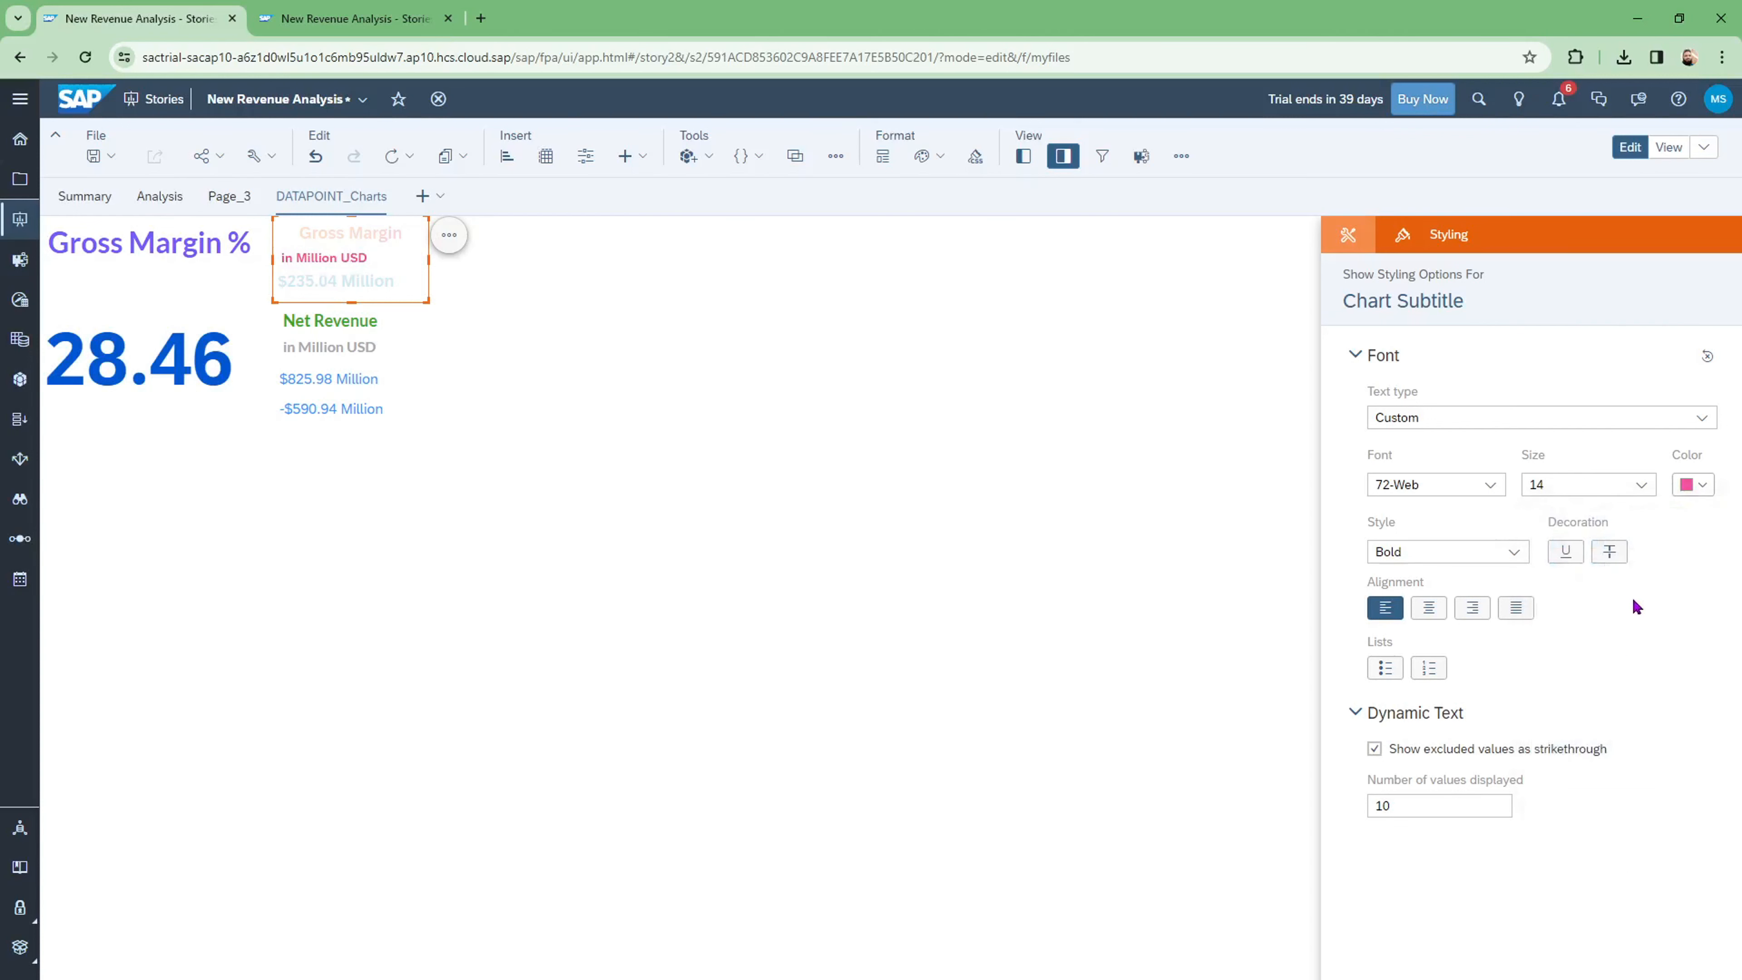
{"action": "left_click", "coordinate": [1430, 608]}
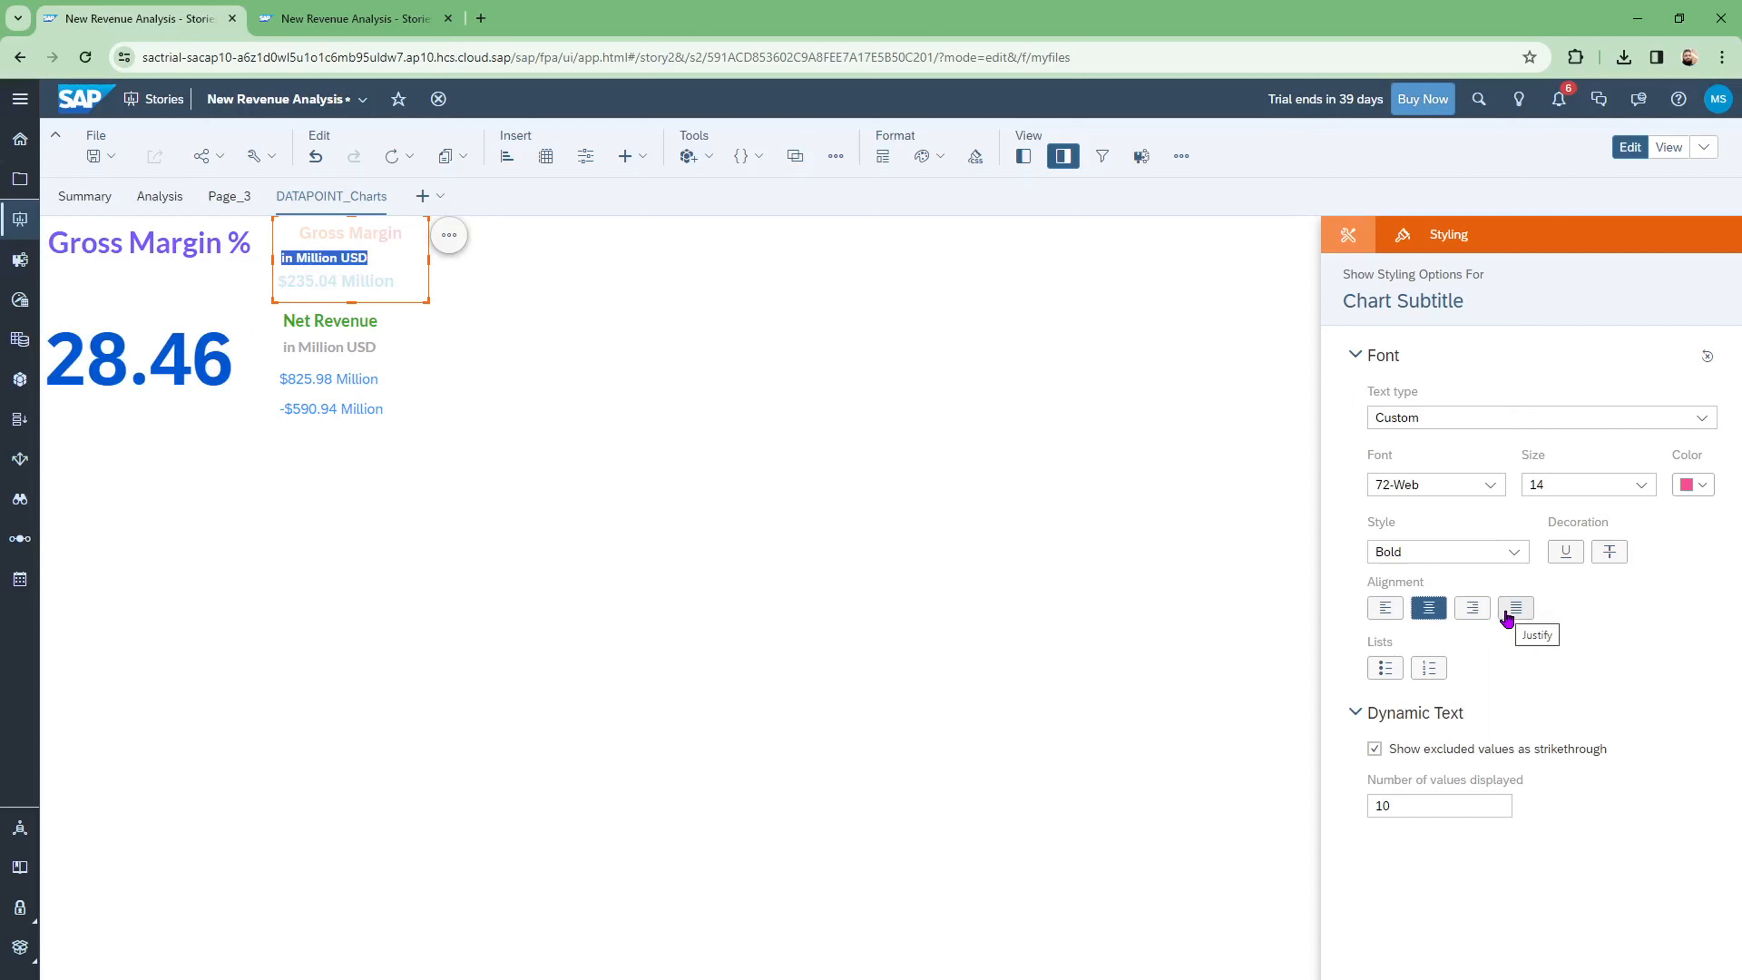
{"action": "left_click", "coordinate": [1514, 552]}
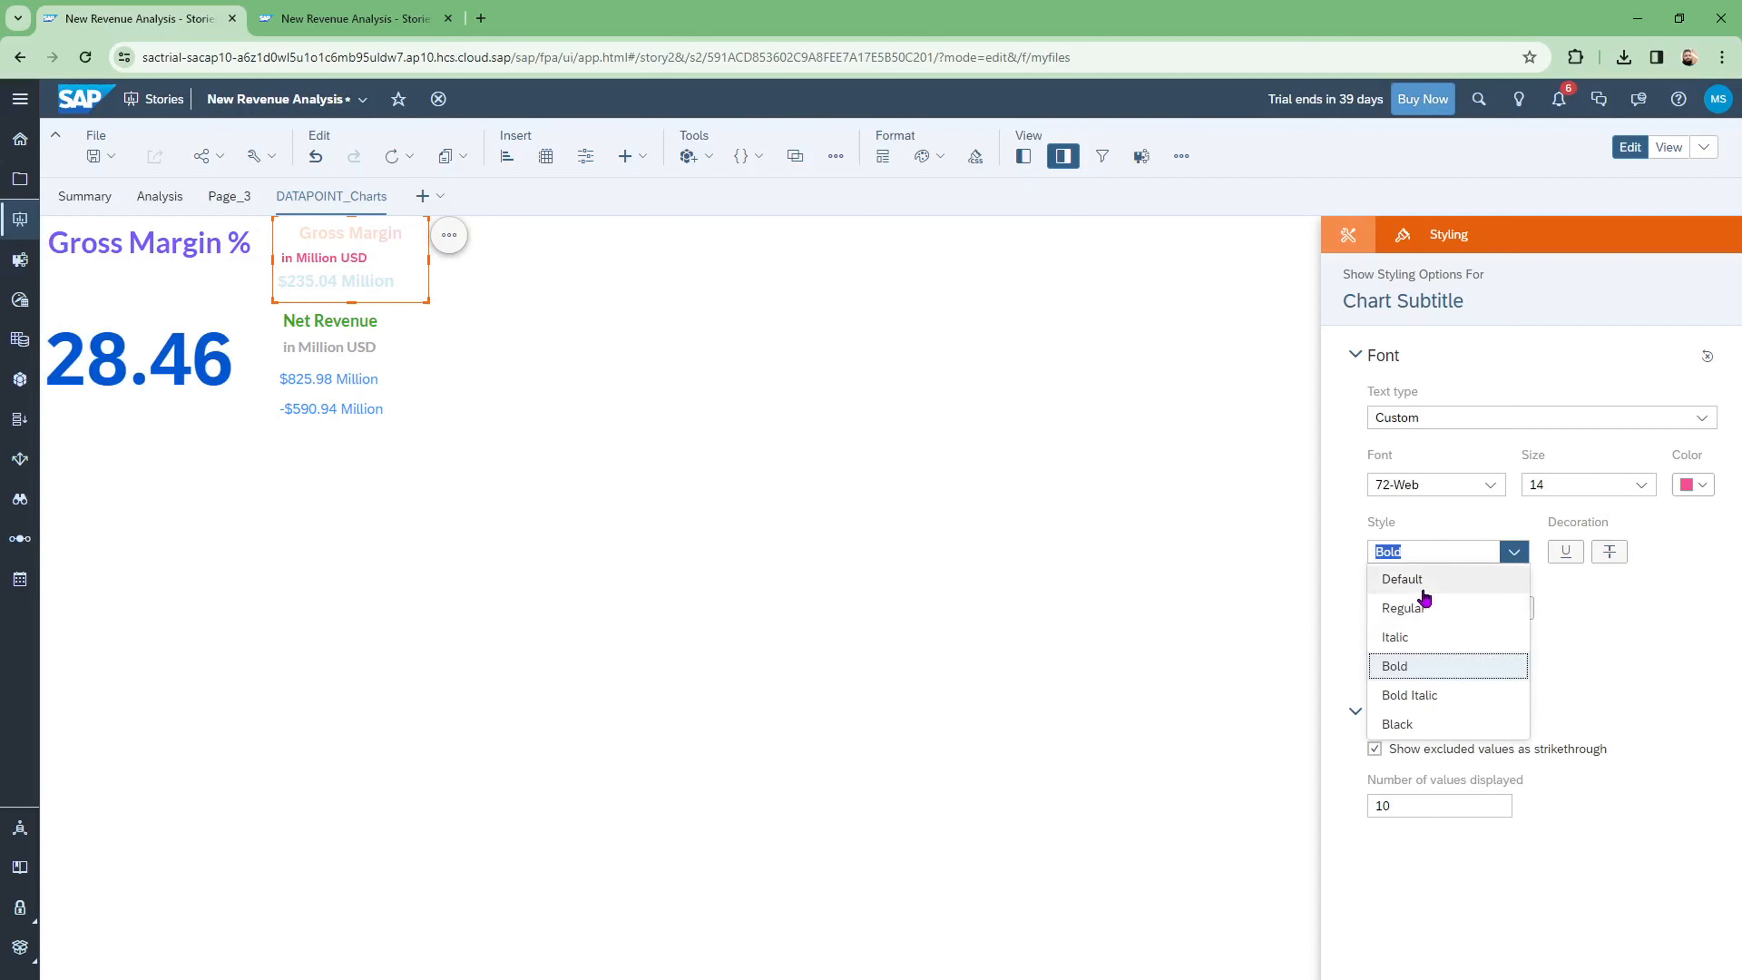
{"action": "left_click", "coordinate": [1412, 696]}
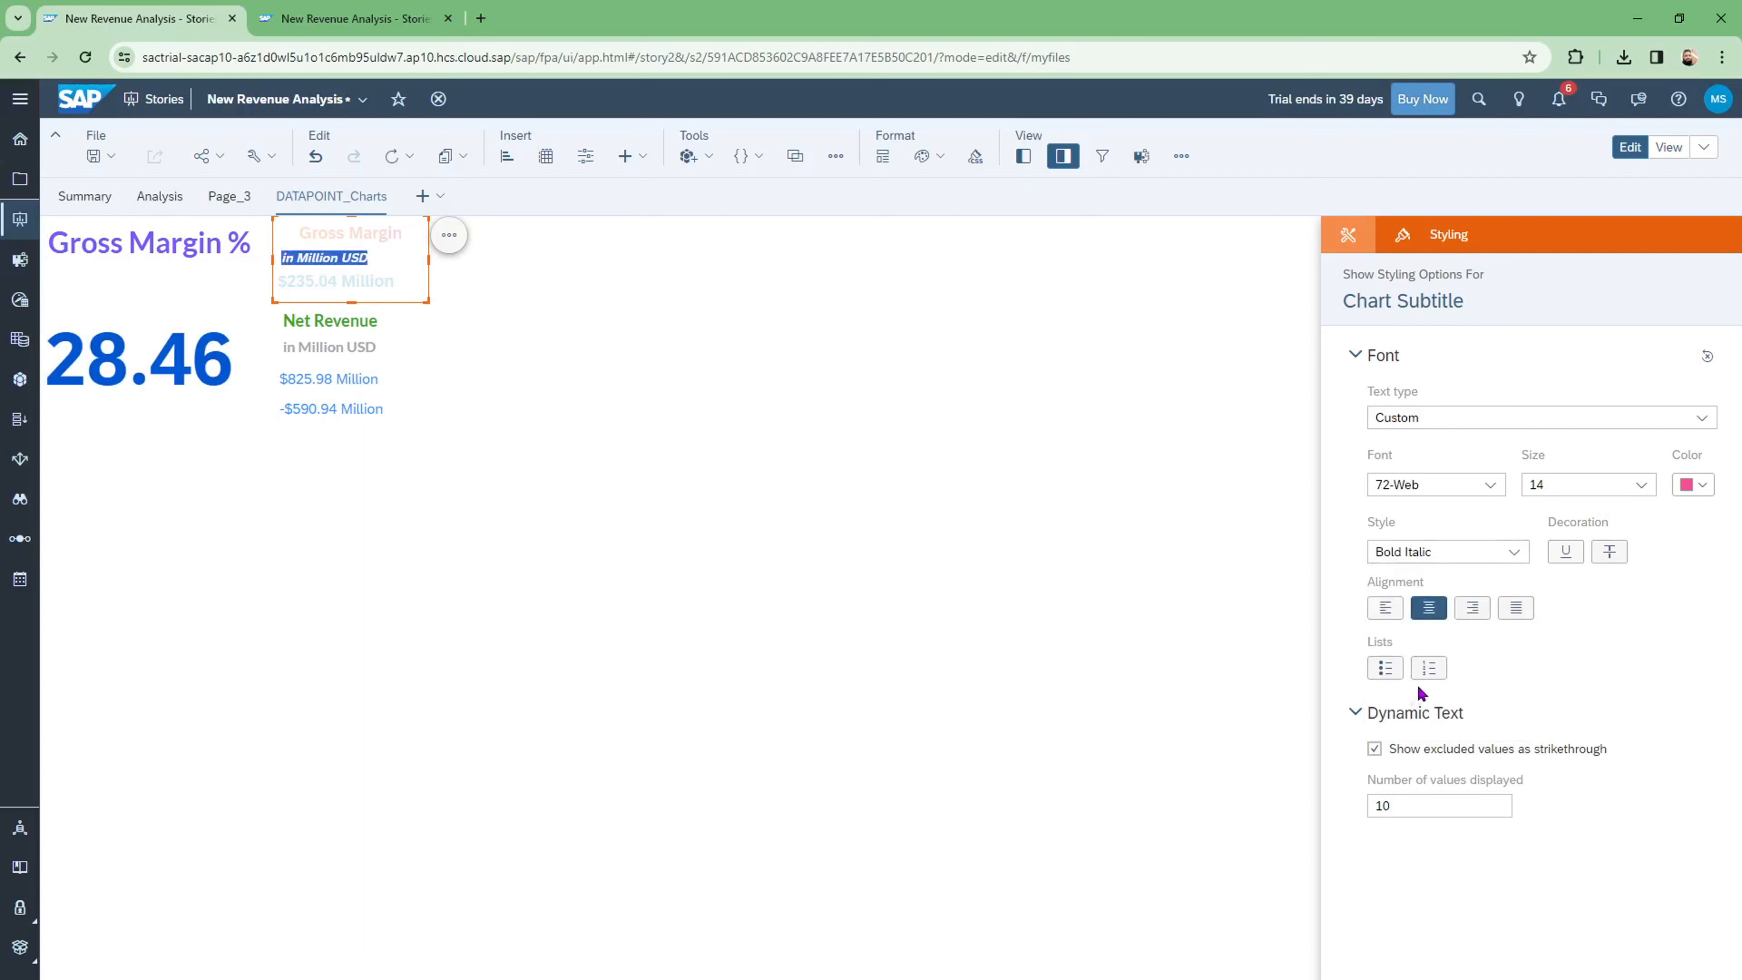
{"action": "left_click", "coordinate": [849, 523]}
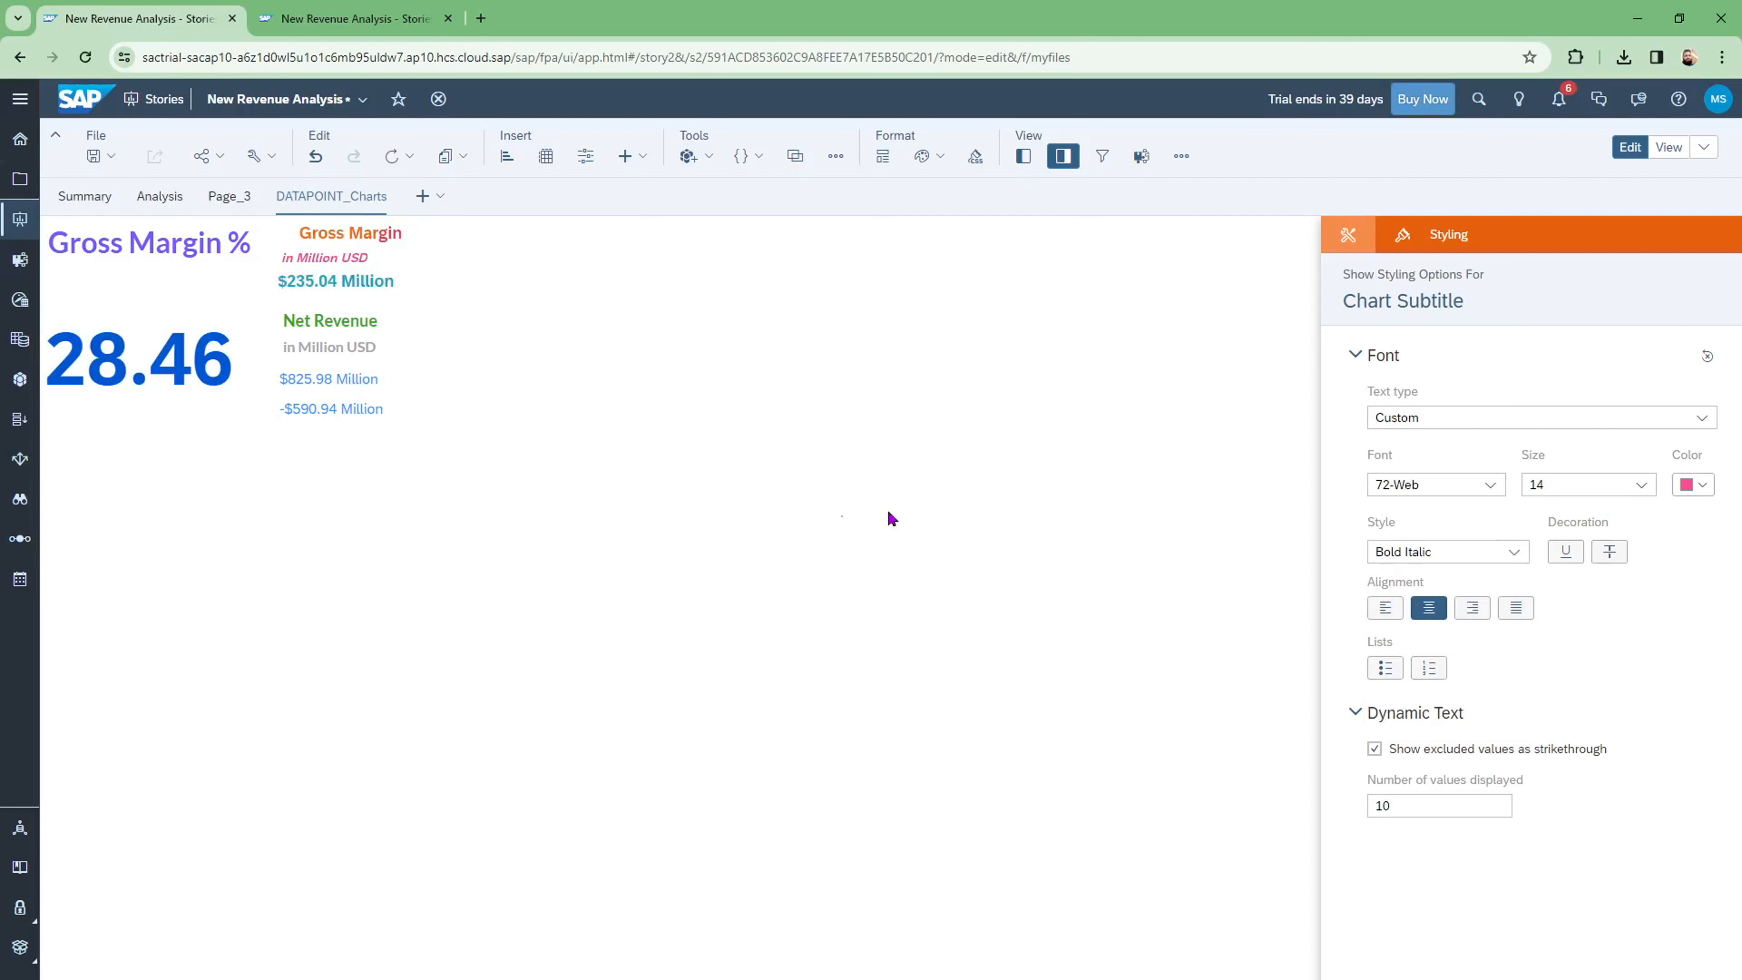
Step: Restyle the $235.04 Million value to font size 16 in teal
{"action": "left_click", "coordinate": [308, 283]}
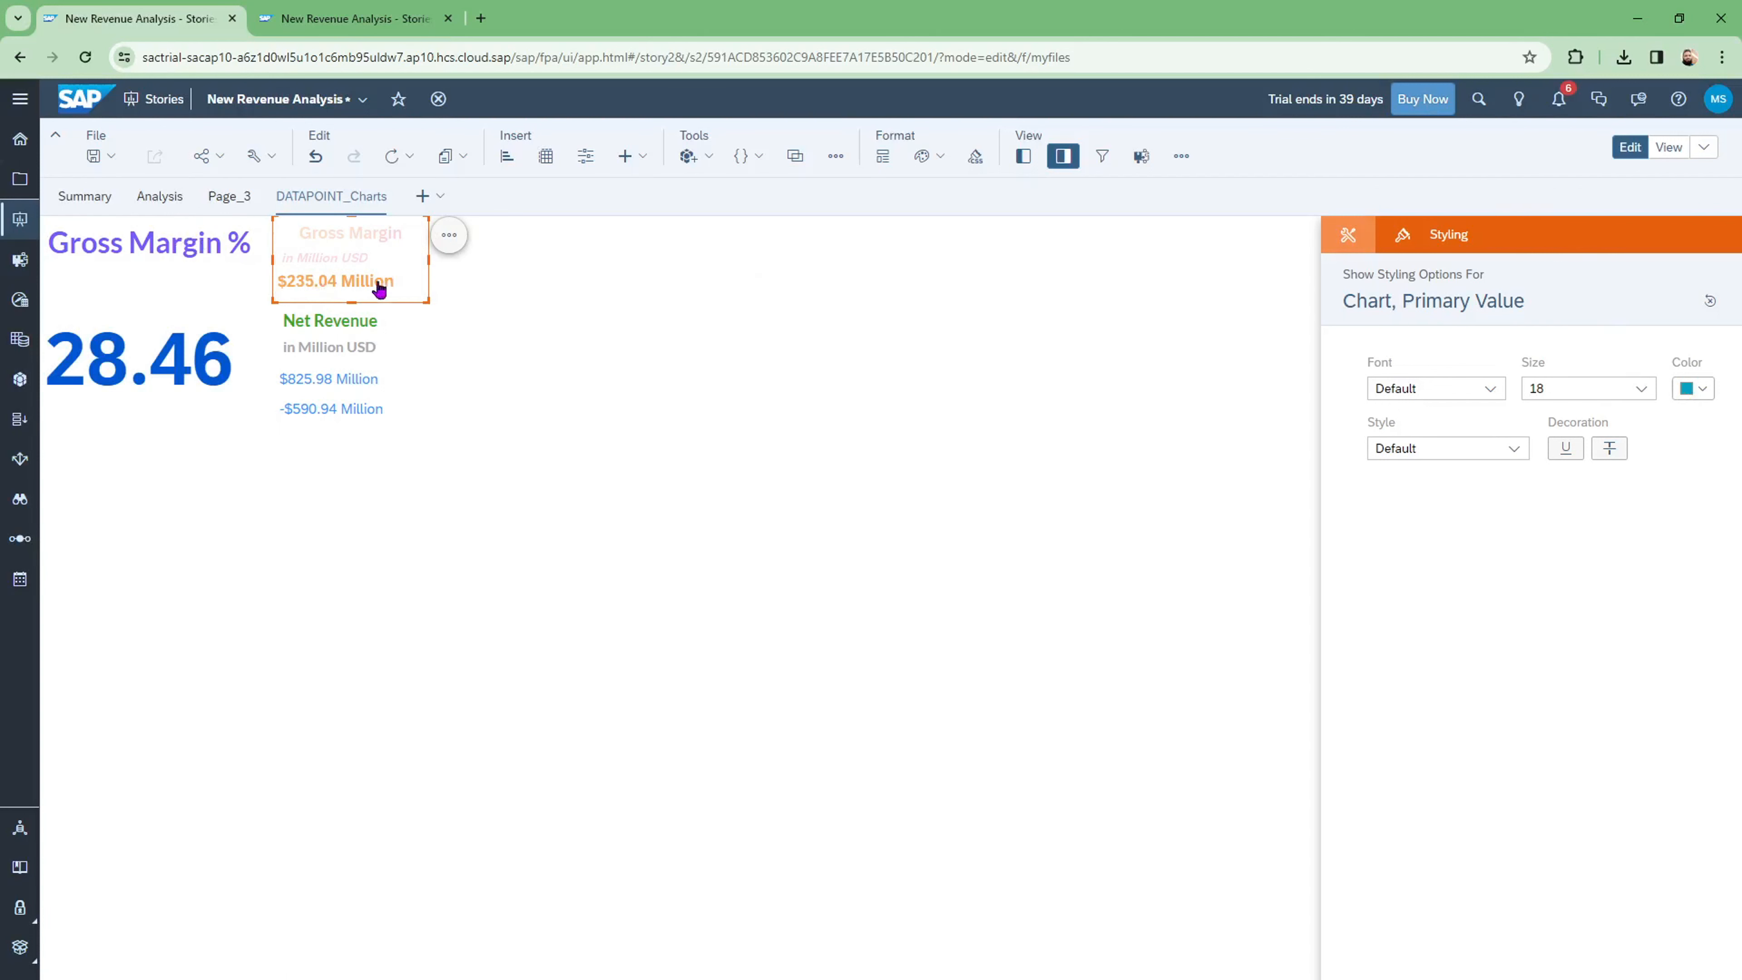
{"action": "left_click", "coordinate": [645, 335]}
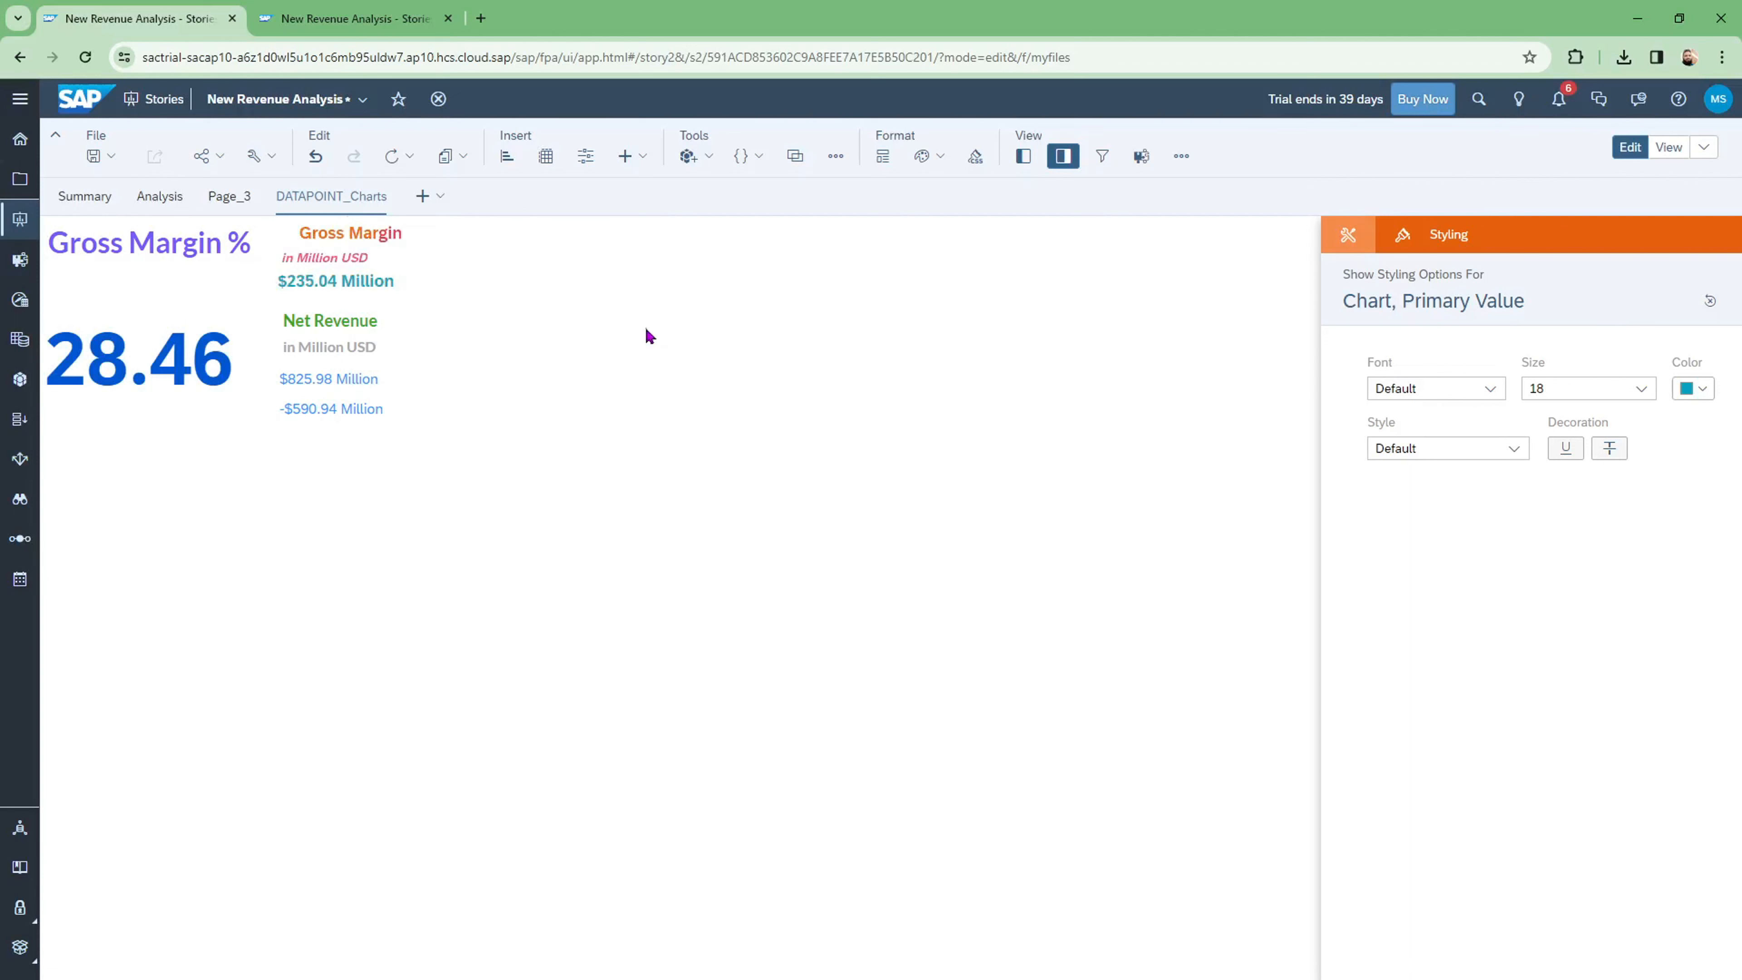
{"action": "left_click", "coordinate": [374, 288]}
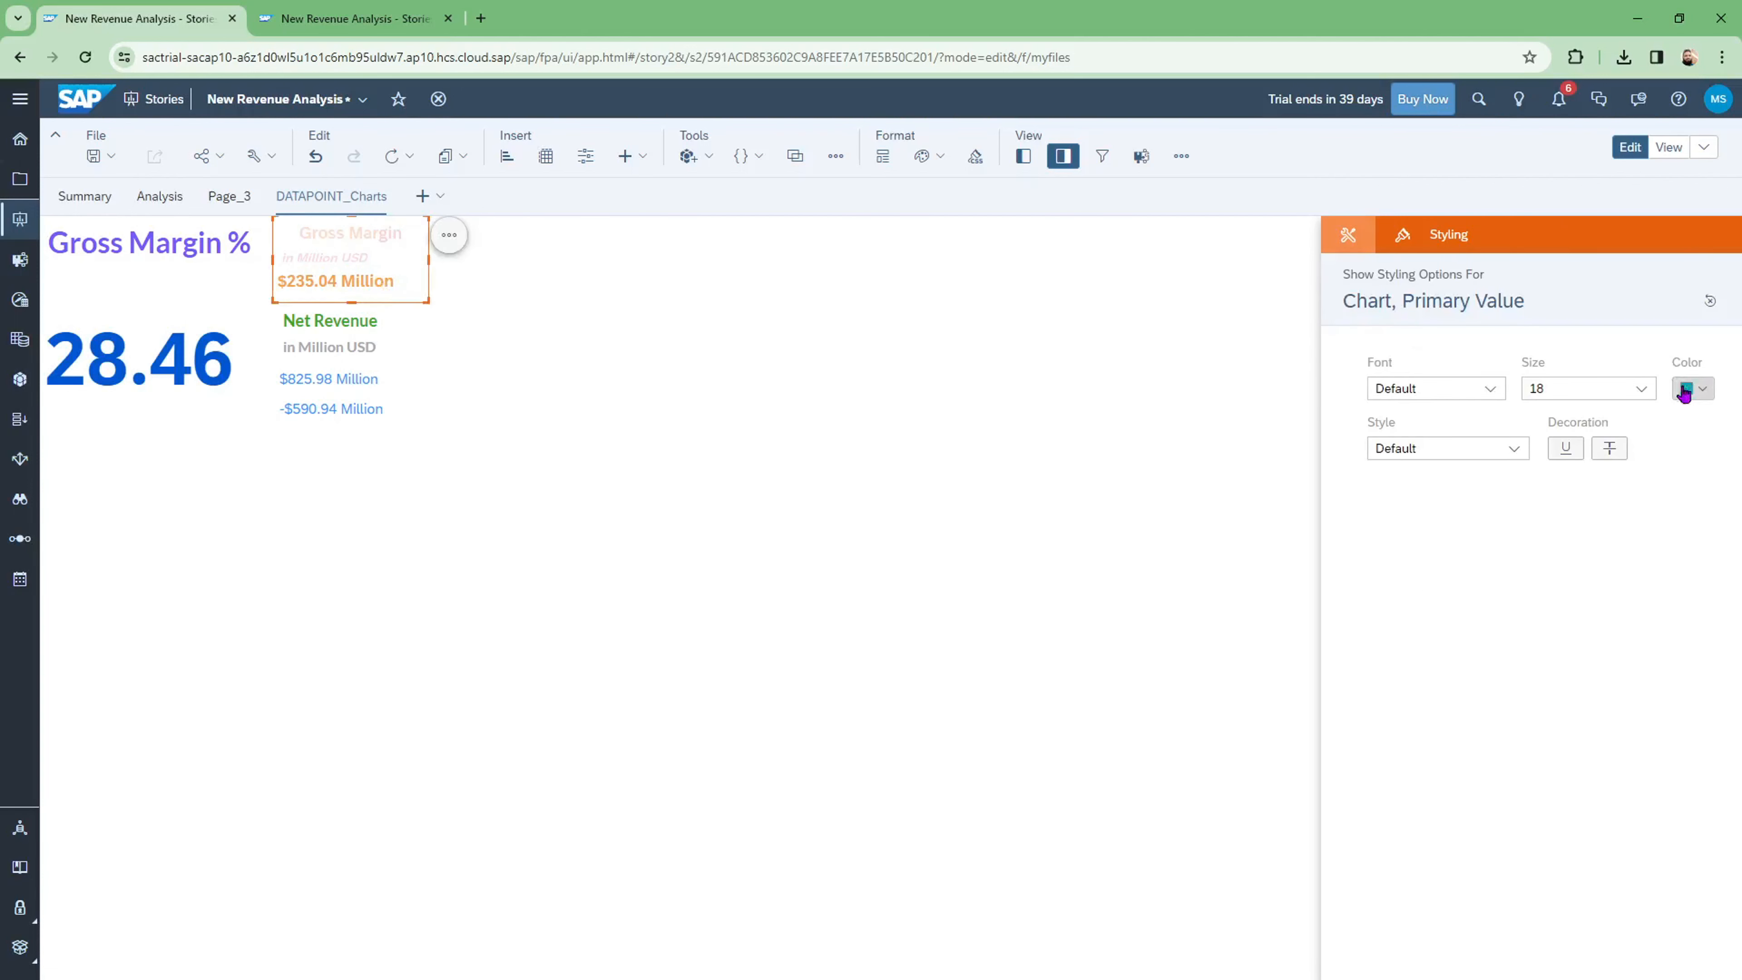
{"action": "left_click", "coordinate": [1646, 398]}
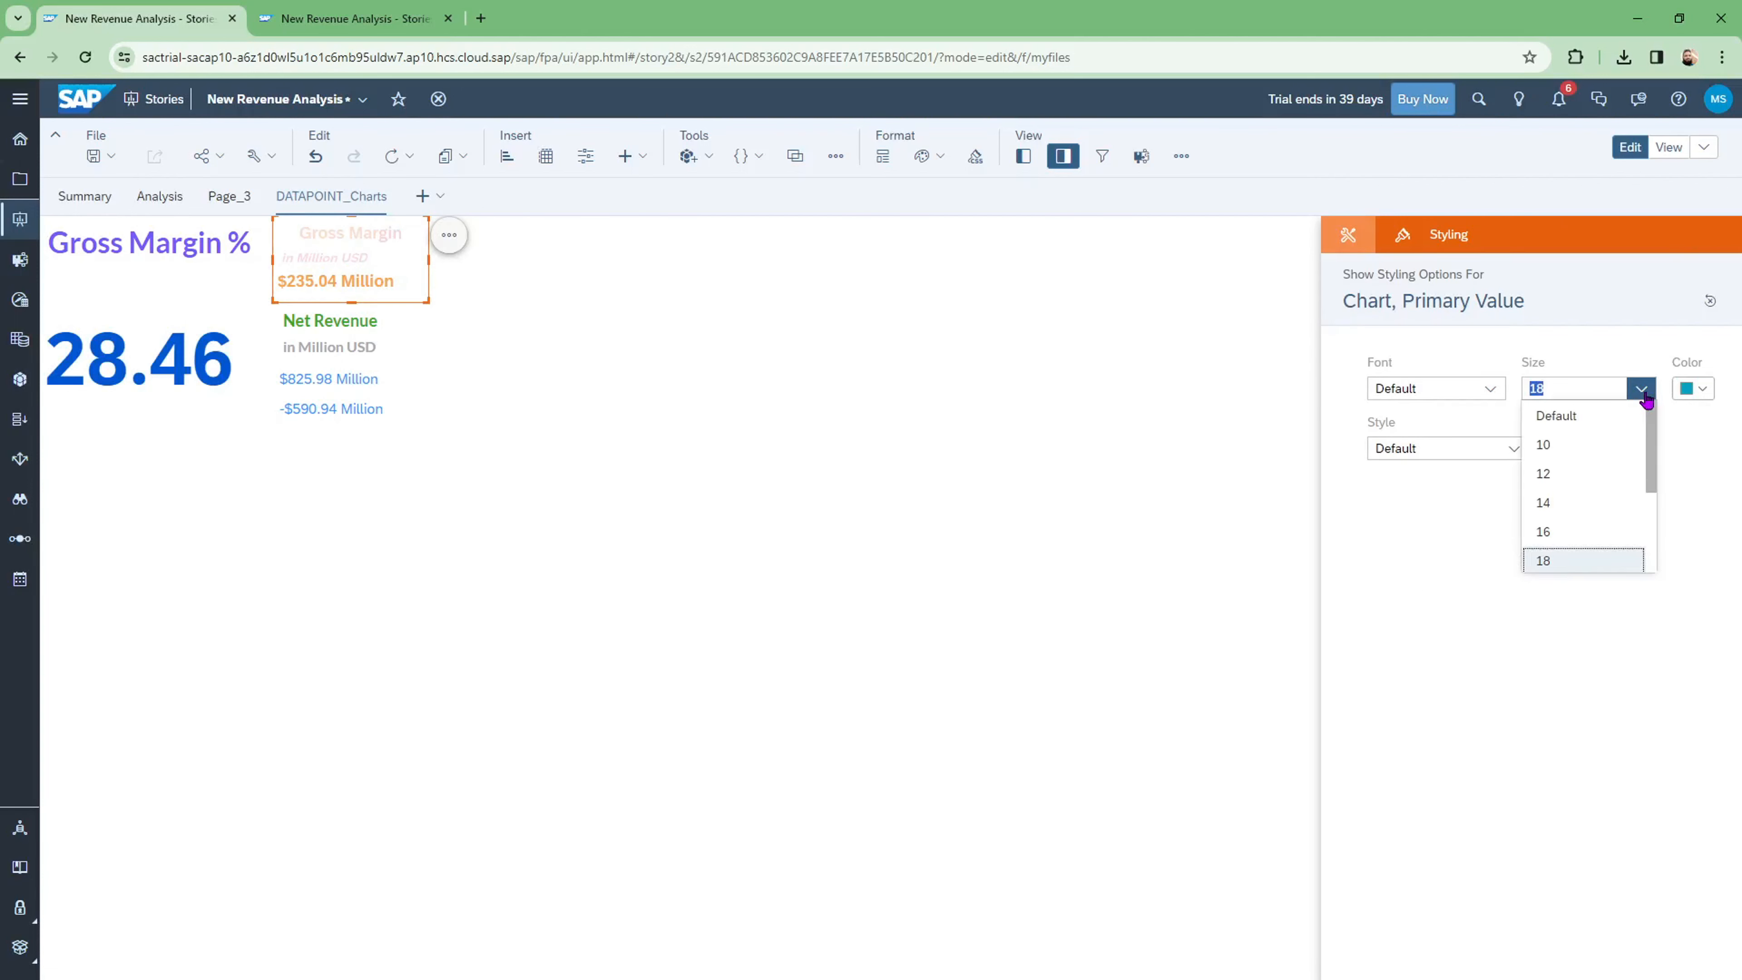
{"action": "left_click", "coordinate": [1562, 536]}
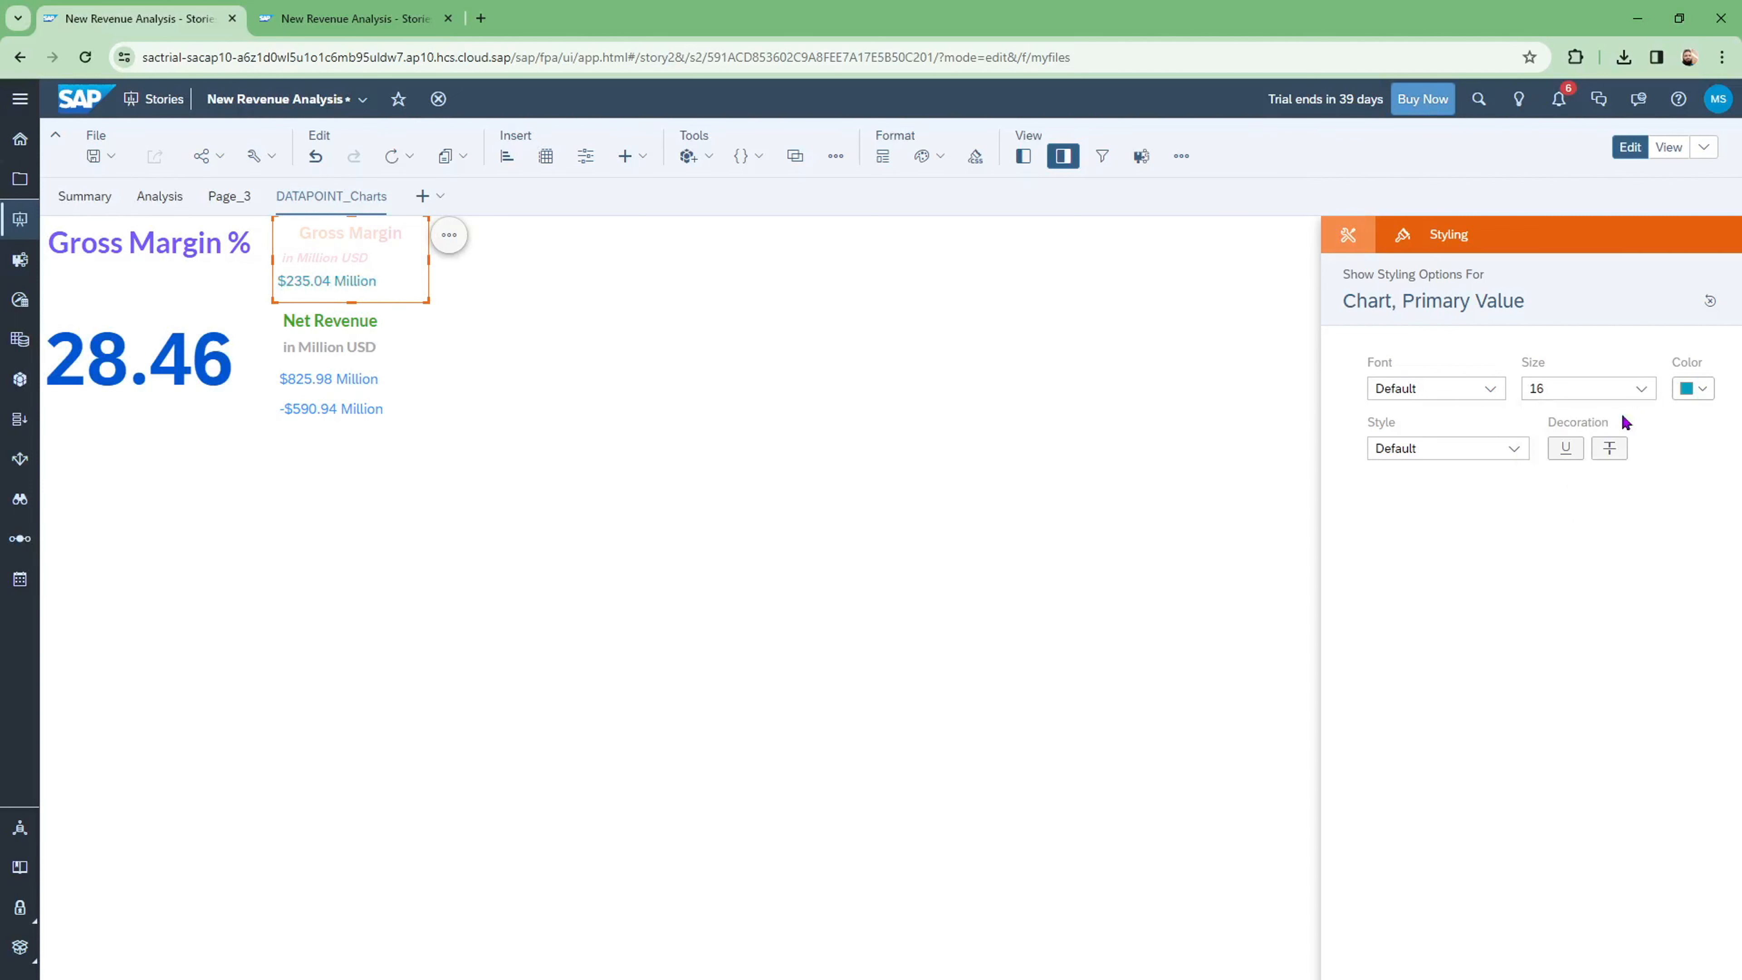
{"action": "left_click", "coordinate": [1693, 388]}
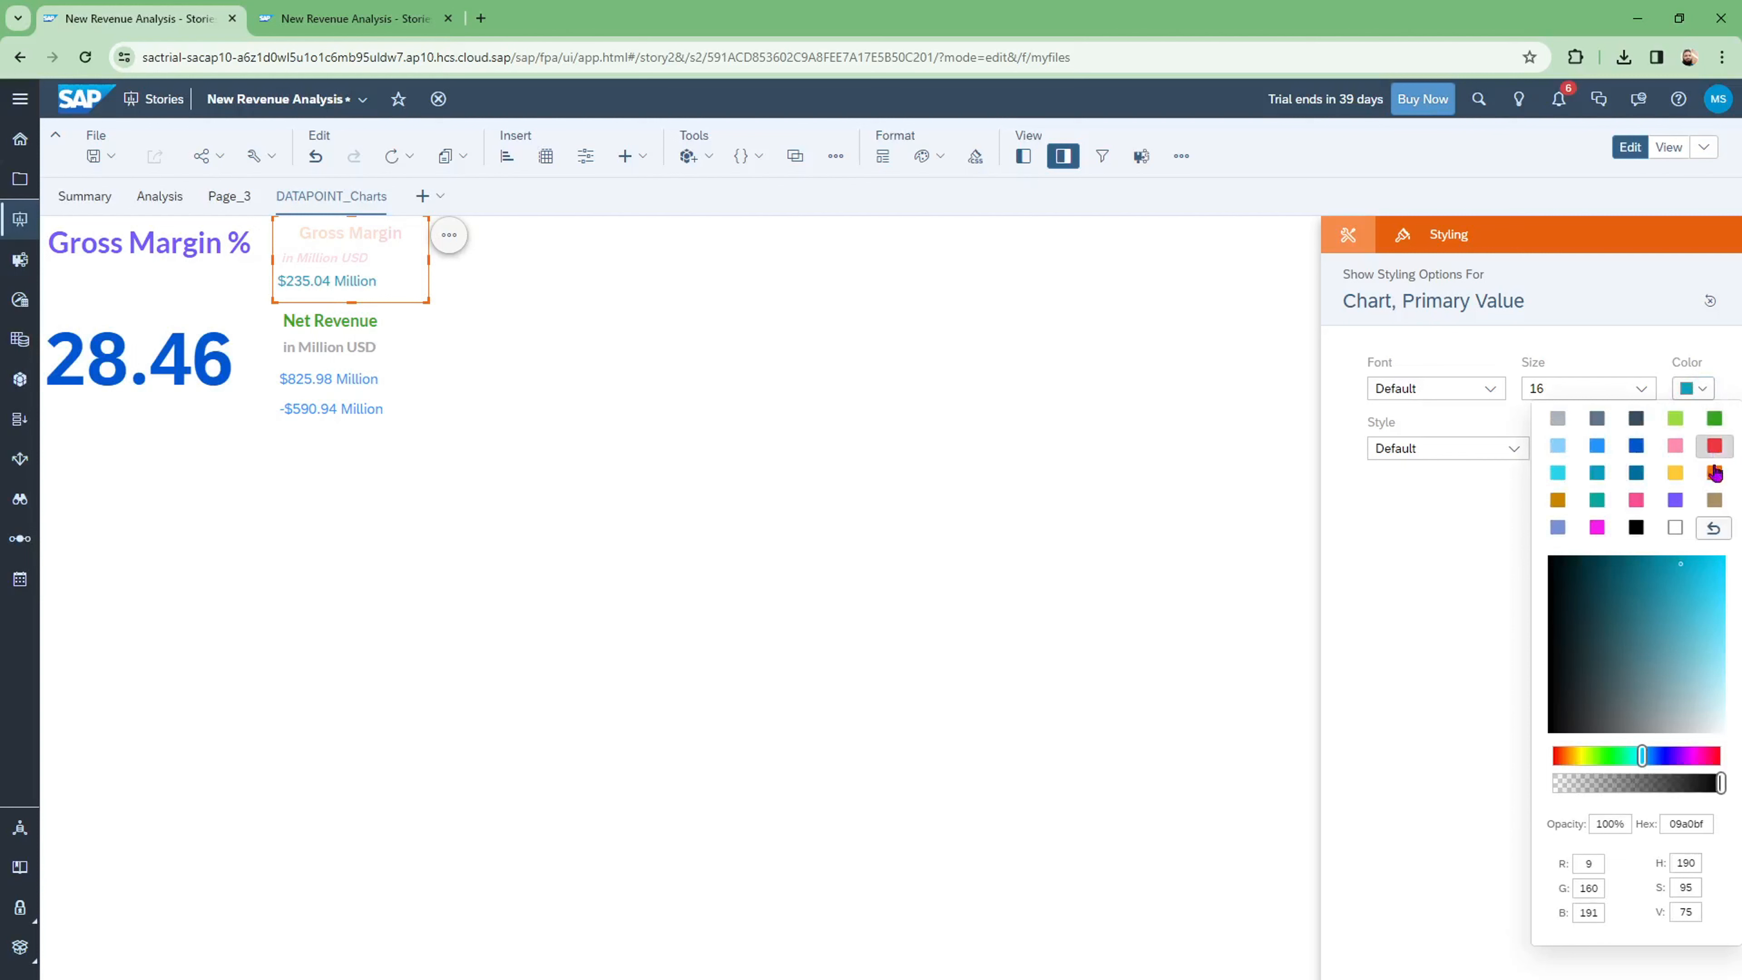
{"action": "left_click", "coordinate": [1598, 473]}
{"action": "left_click", "coordinate": [825, 474]}
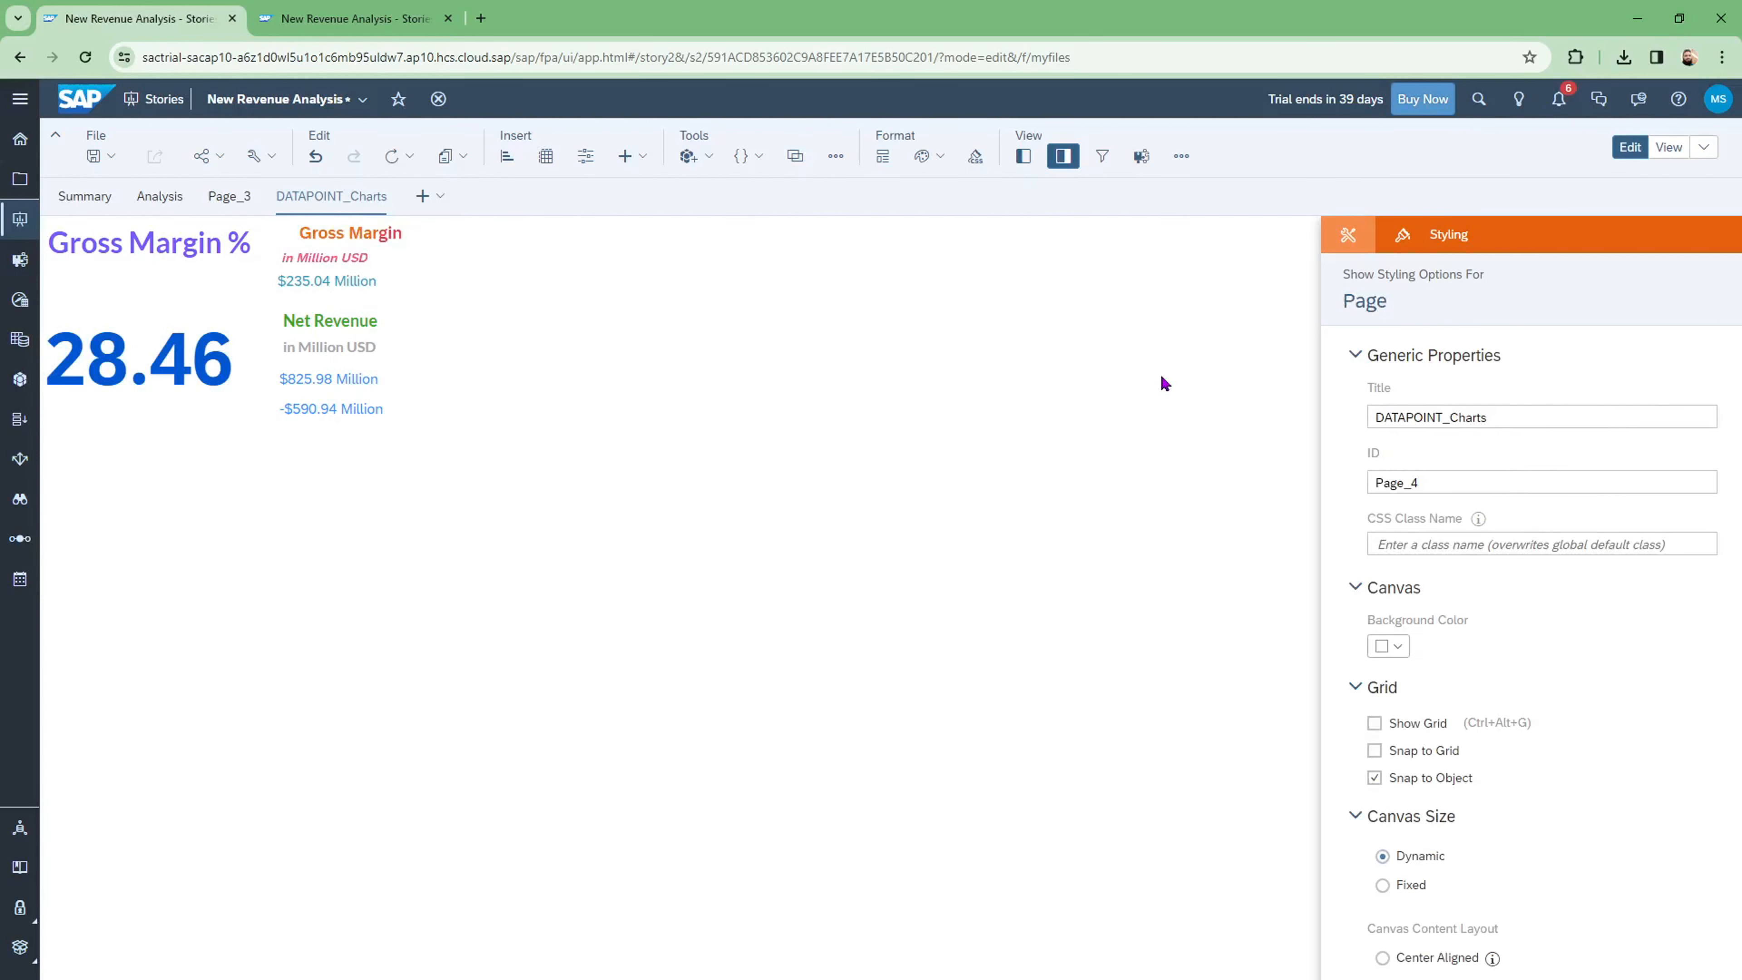
Step: Left-align the Gross Margin chart title
{"action": "left_click", "coordinate": [339, 344]}
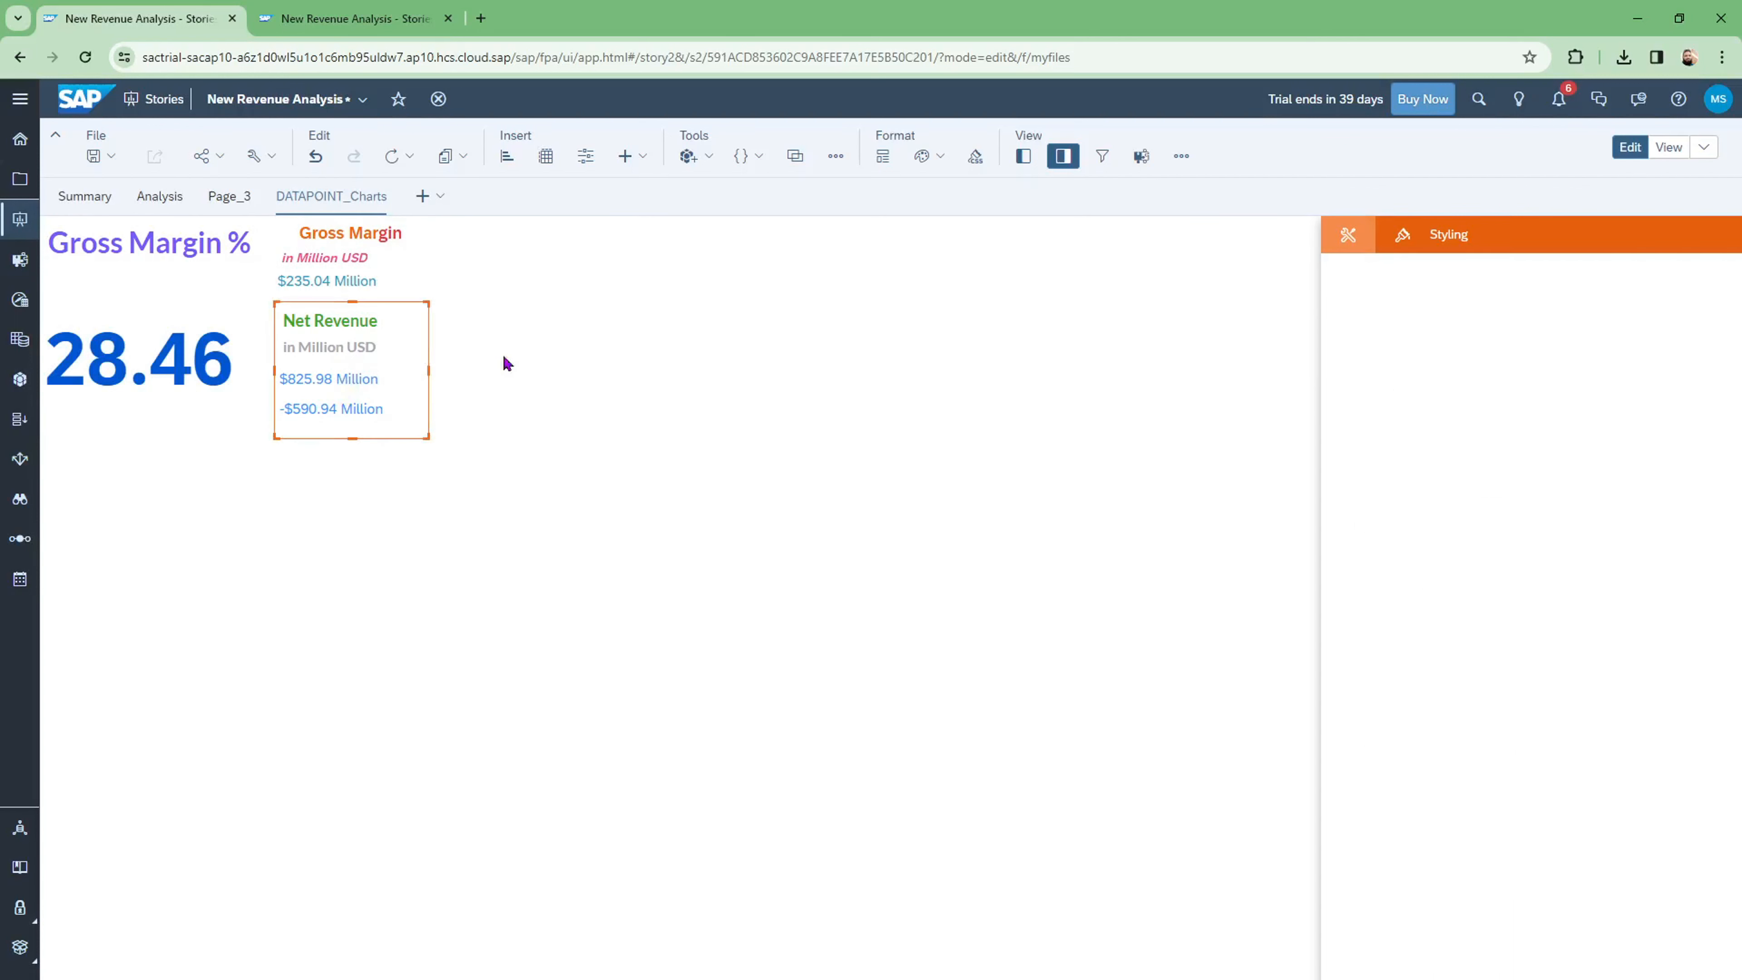
{"action": "left_click", "coordinate": [377, 238]}
{"action": "double_click", "coordinate": [377, 238]}
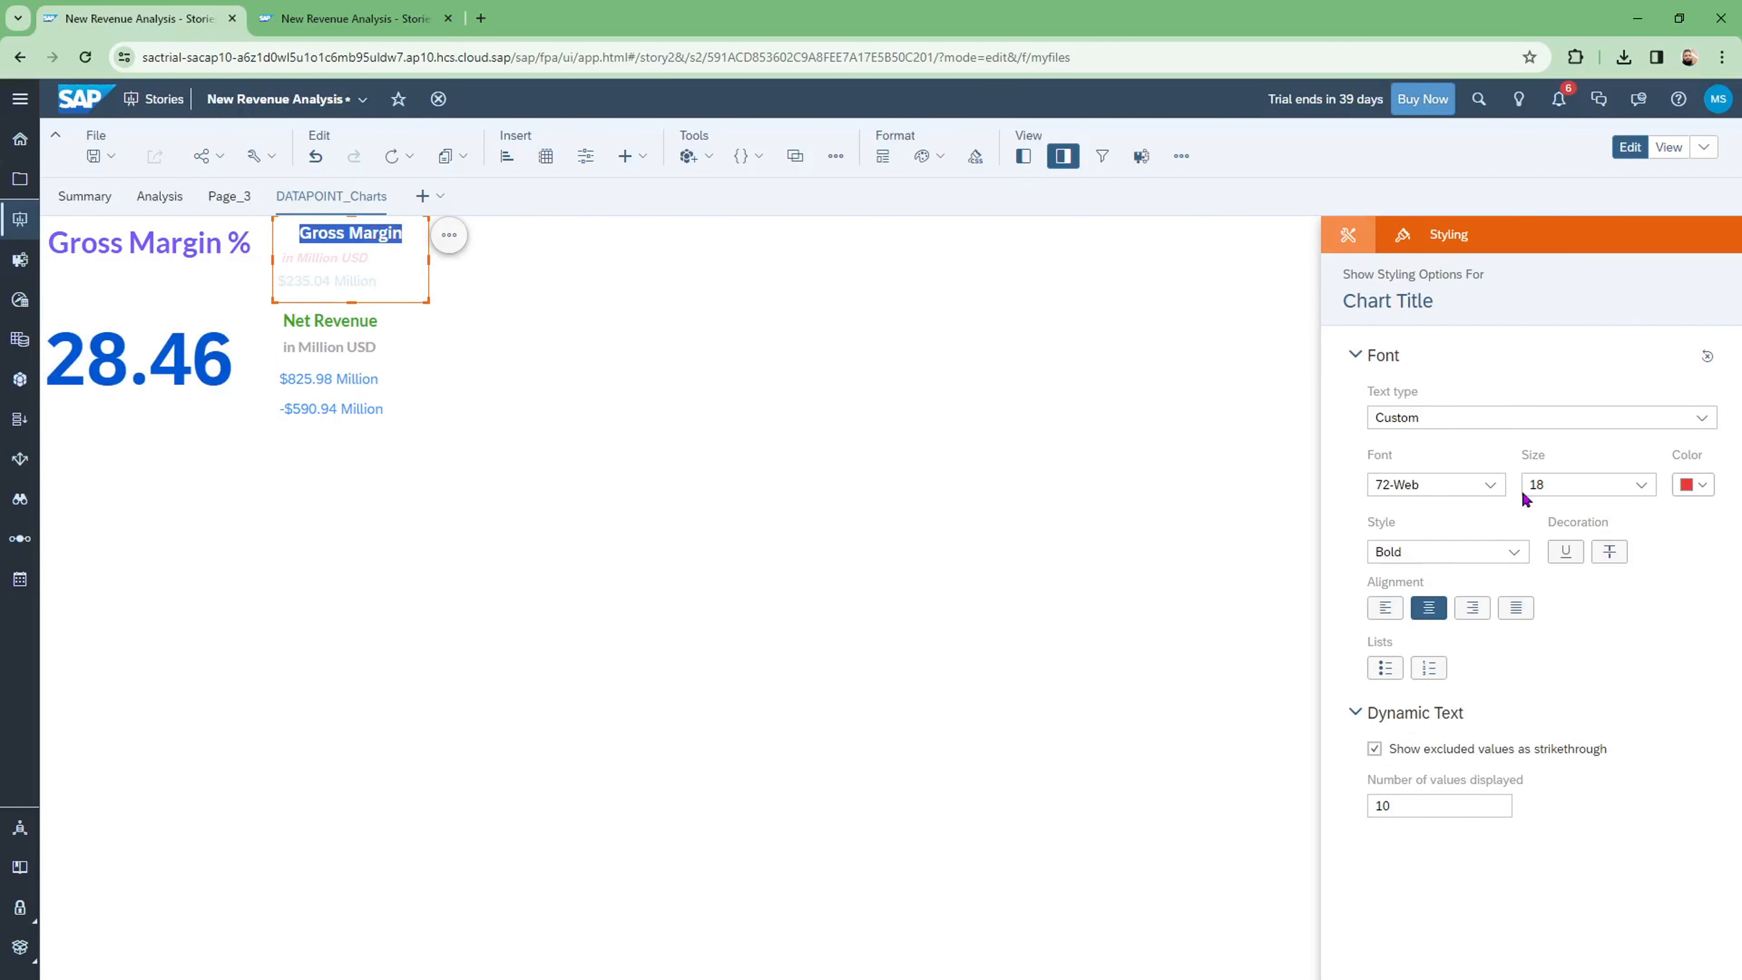
{"action": "left_click", "coordinate": [1376, 614]}
{"action": "left_click", "coordinate": [743, 502]}
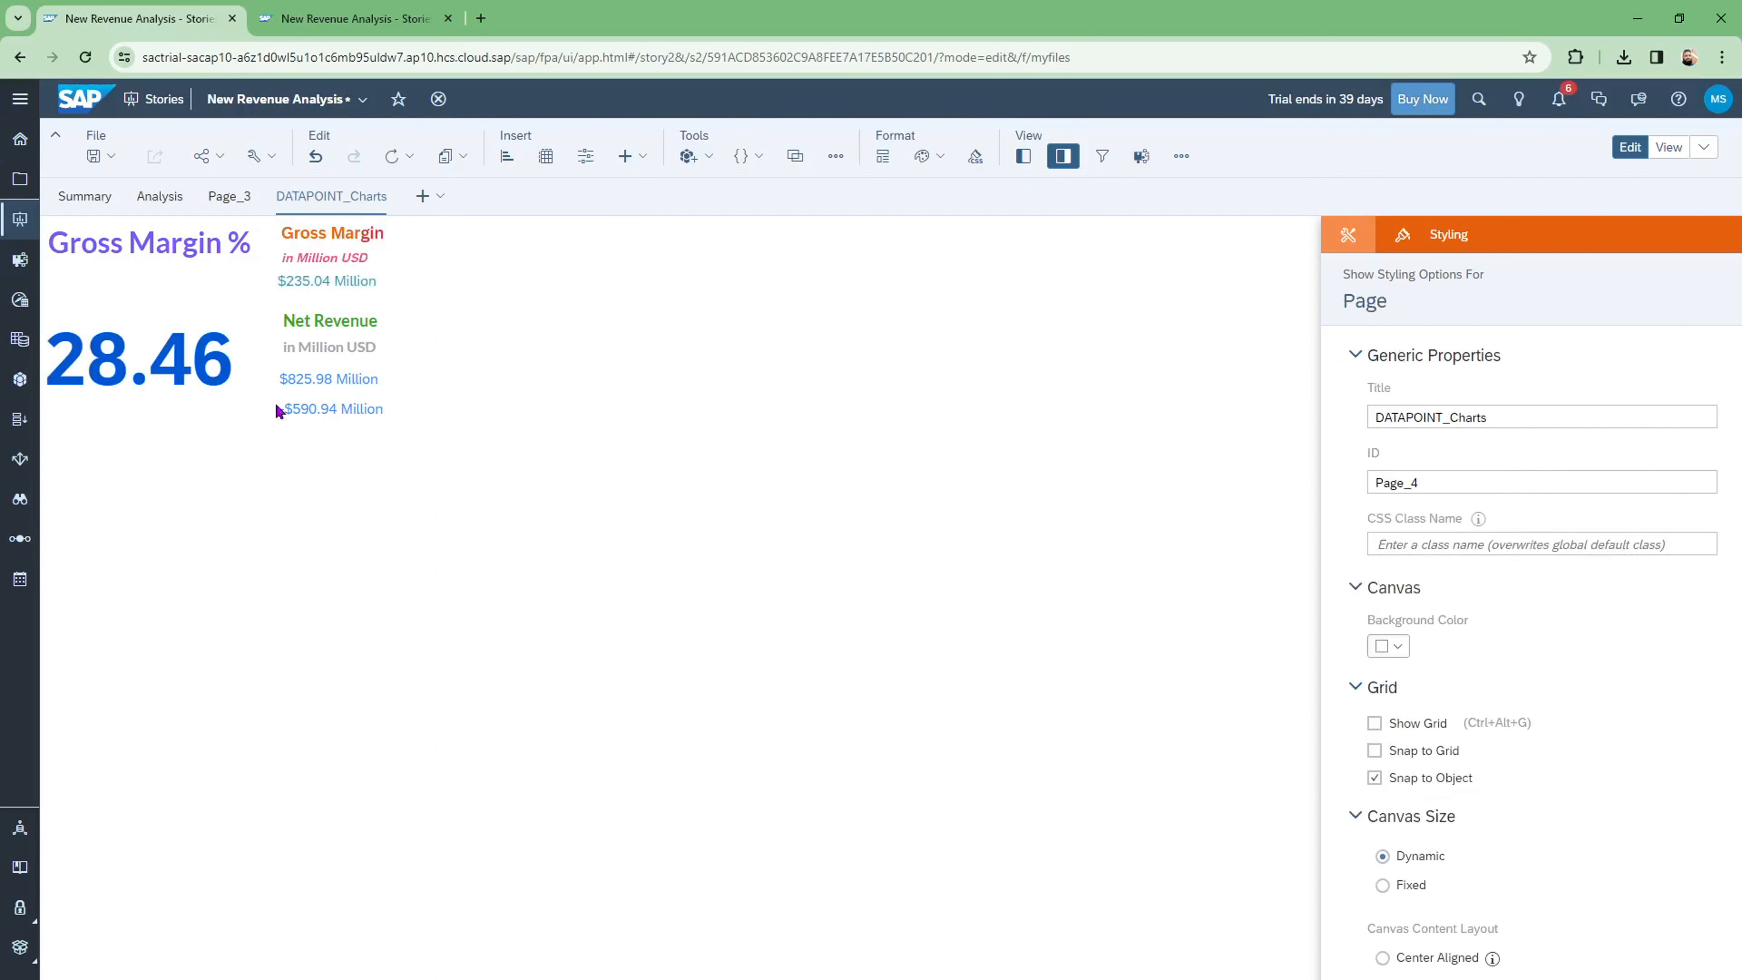
{"action": "double_click", "coordinate": [326, 321]}
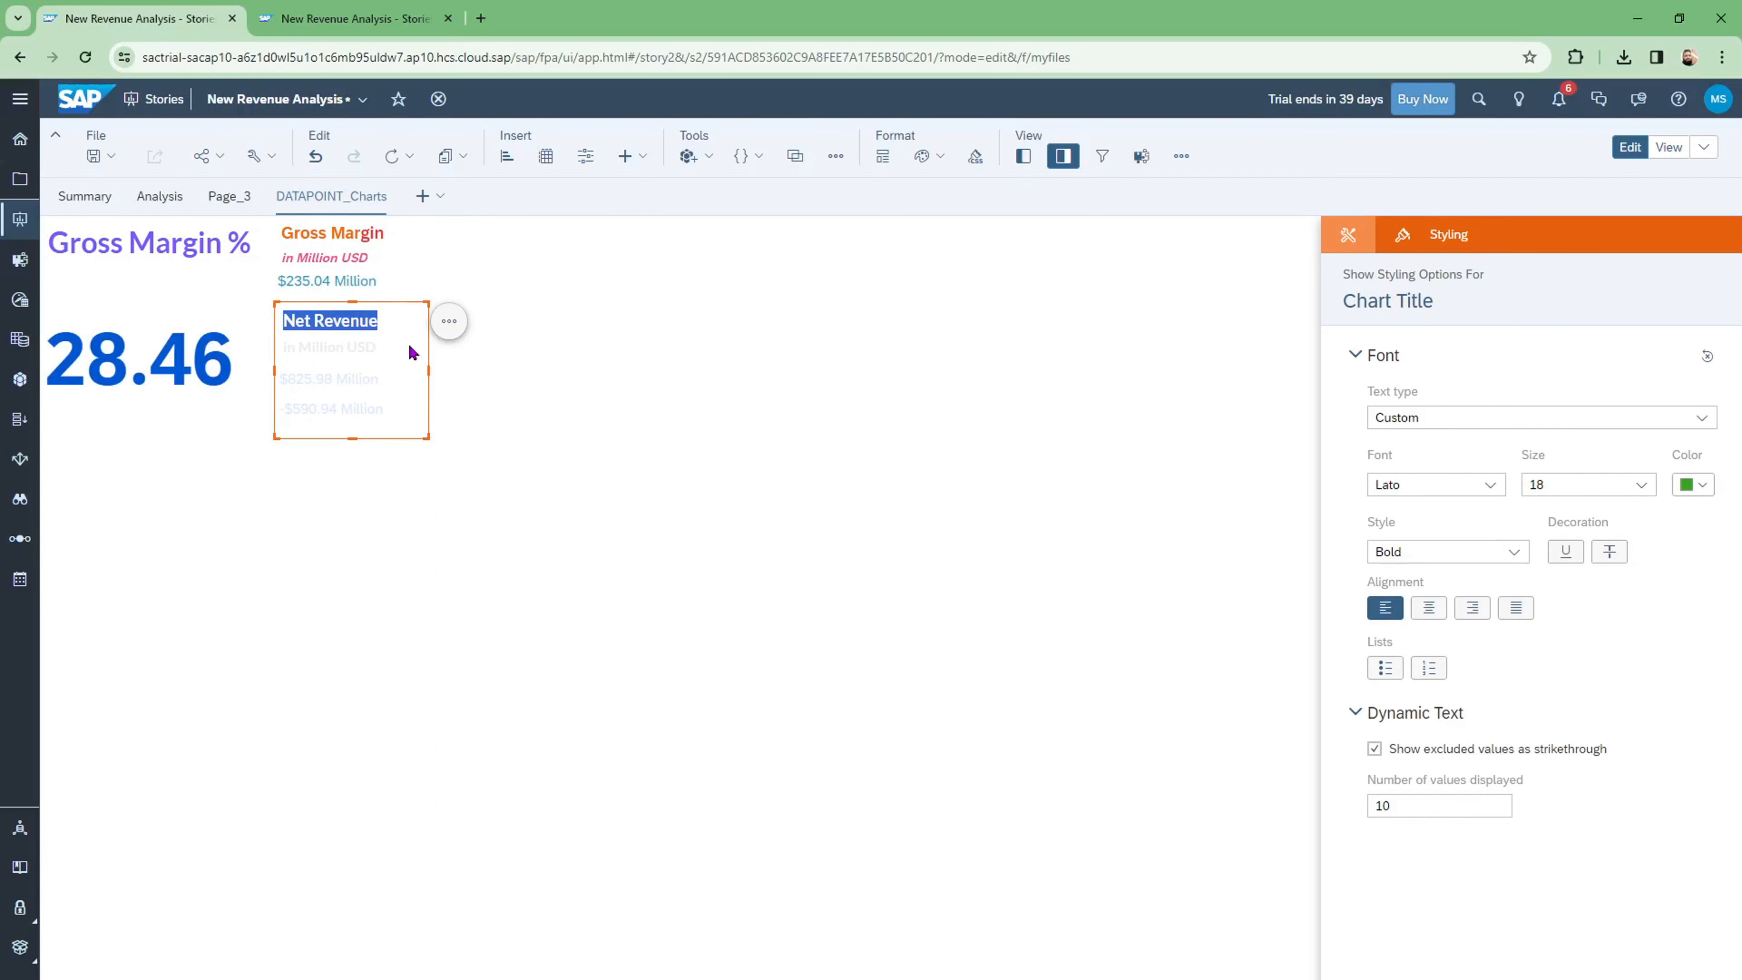
{"action": "left_click", "coordinate": [650, 443]}
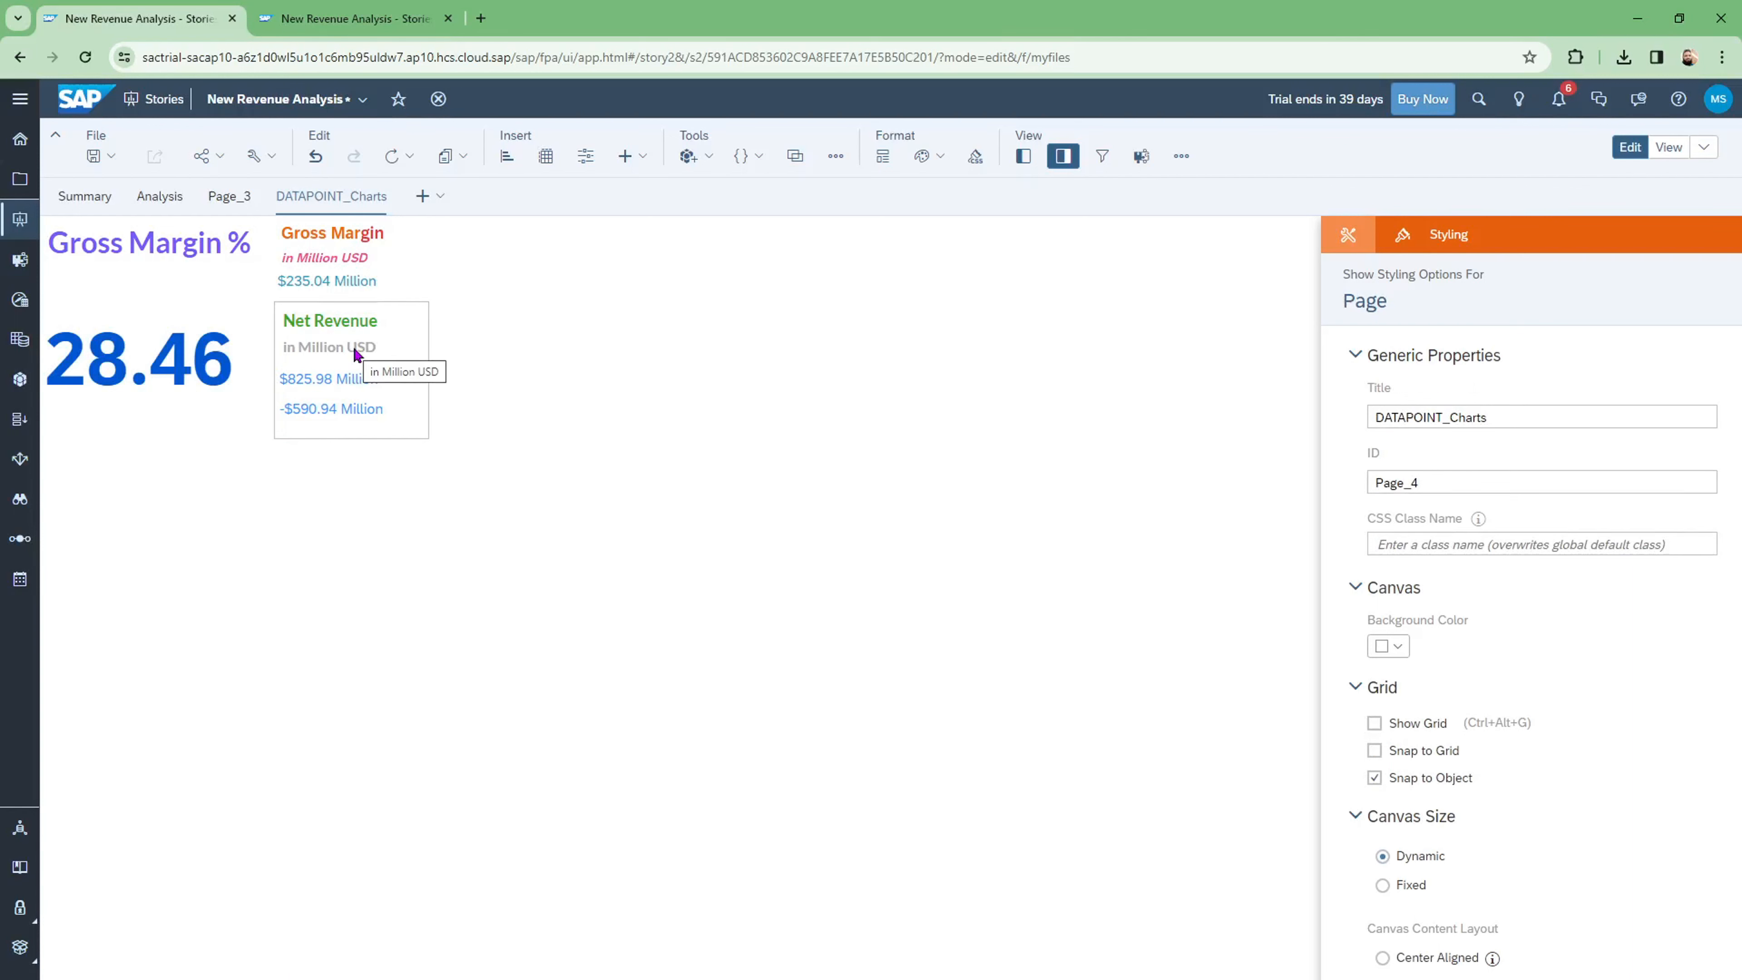
Step: Colour the 28.46 Gross Margin % value red
{"action": "left_click", "coordinate": [199, 362]}
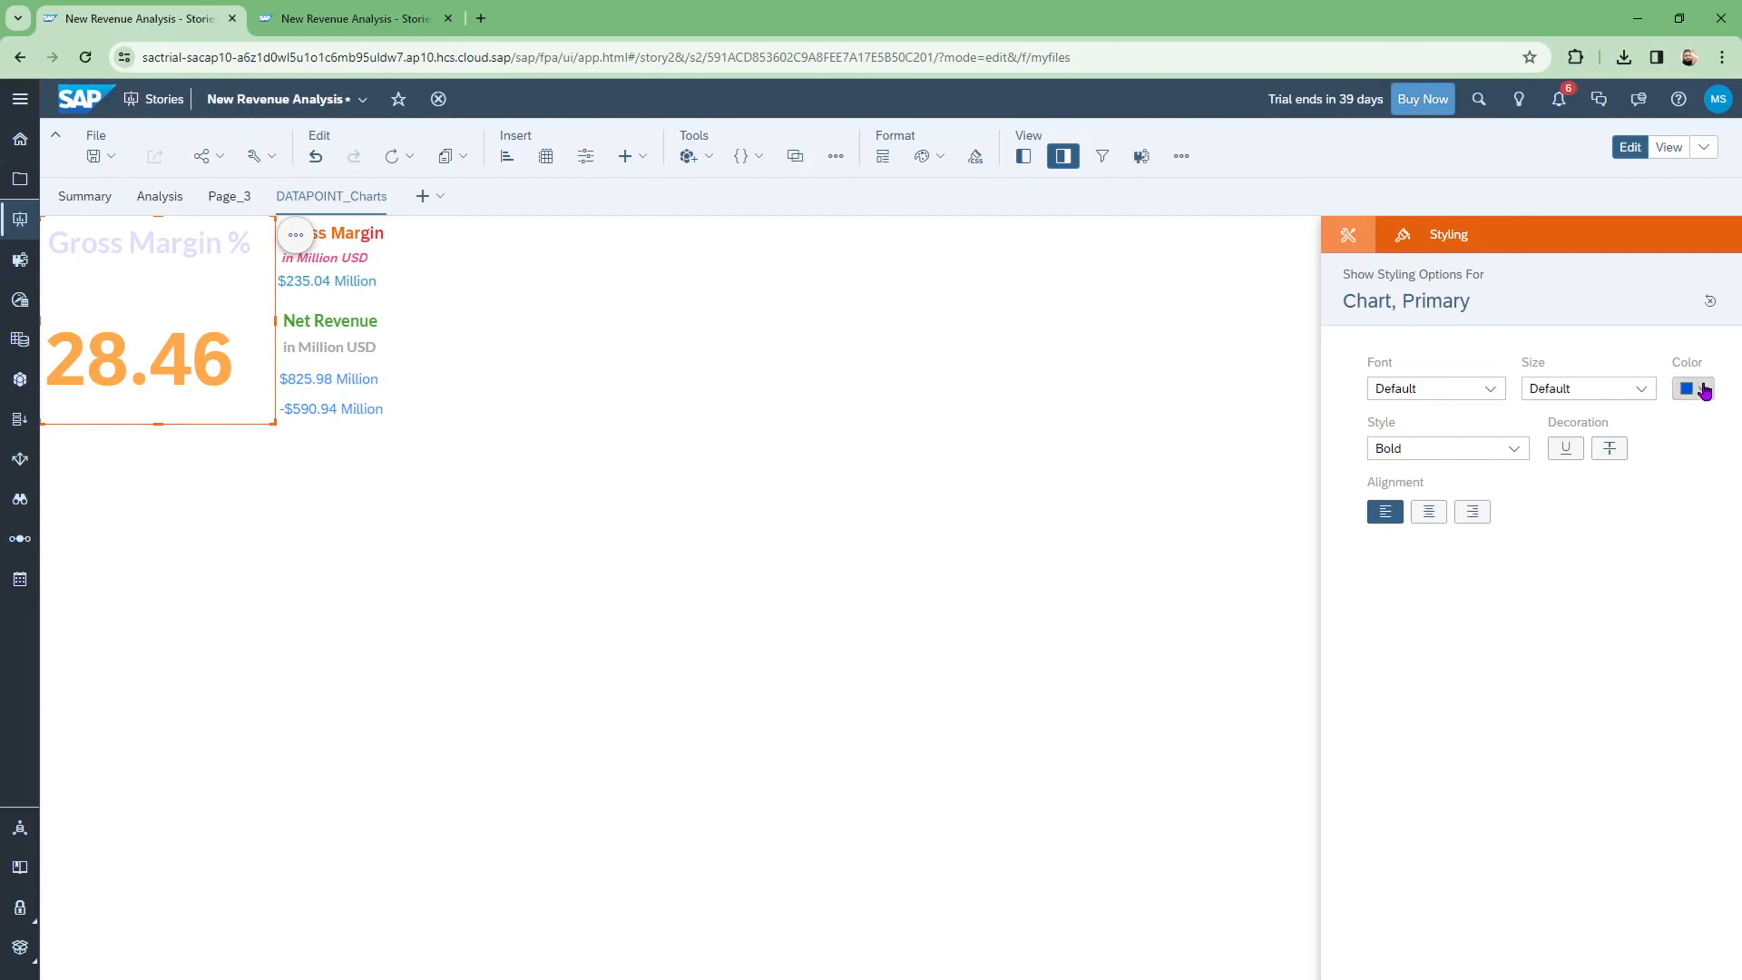
{"action": "left_click", "coordinate": [650, 432]}
{"action": "left_click", "coordinate": [153, 371]}
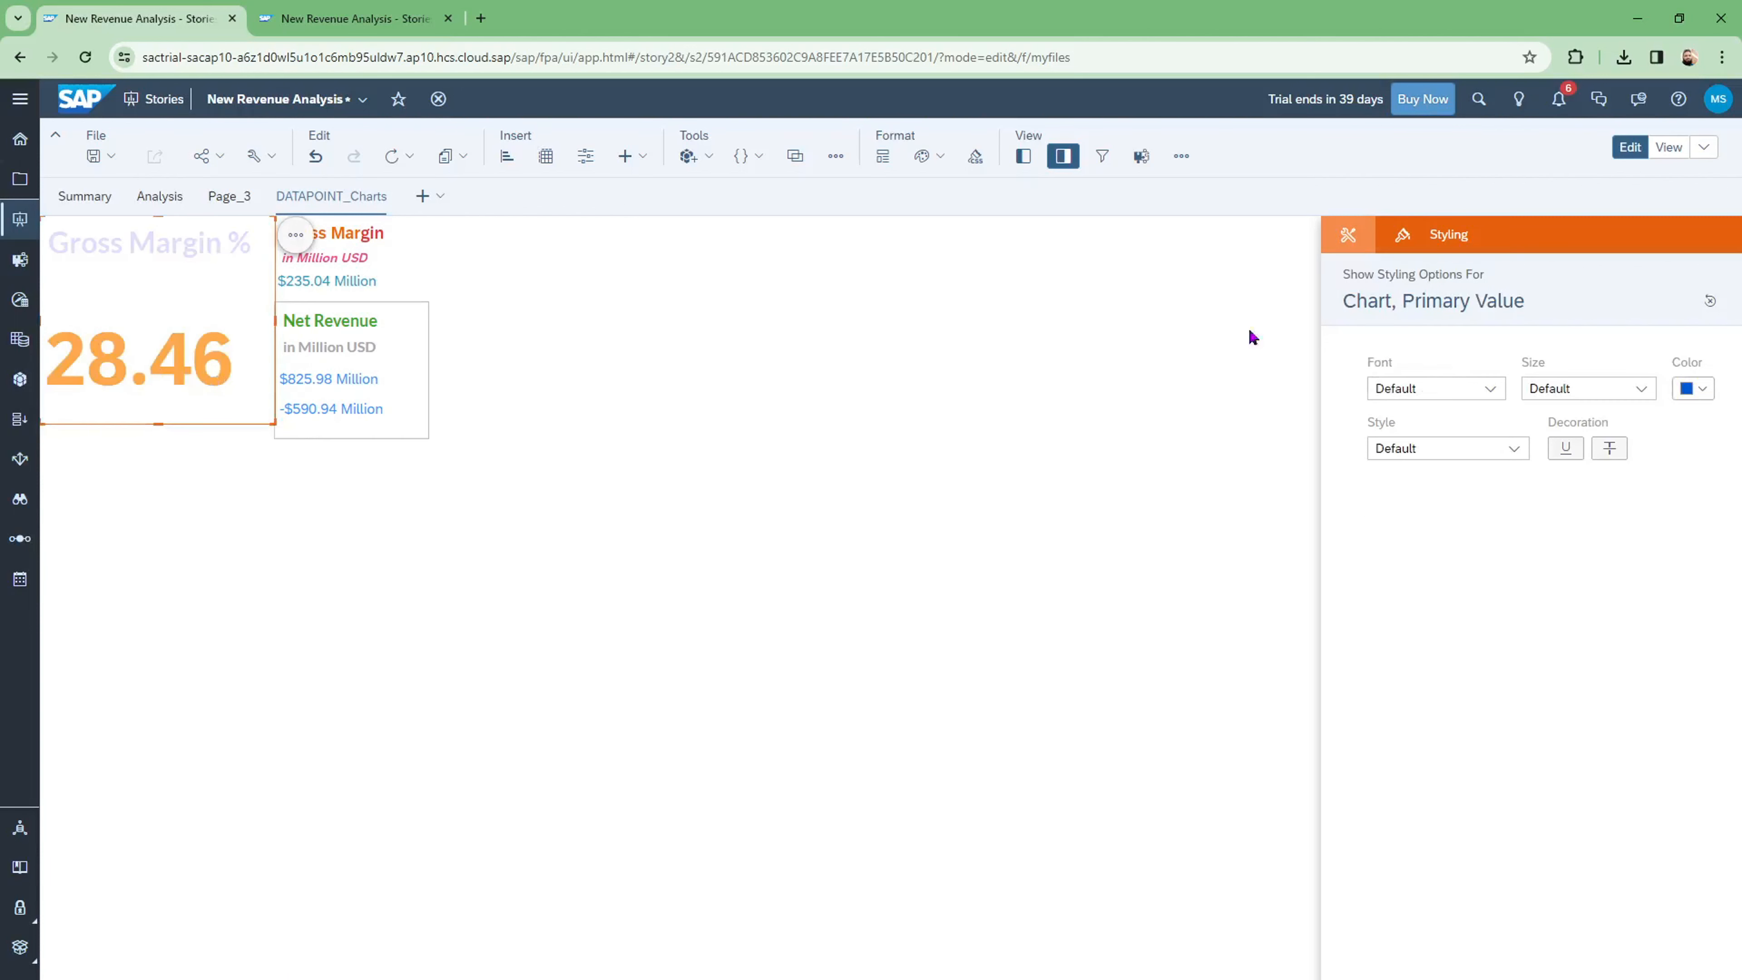
{"action": "left_click", "coordinate": [1704, 391]}
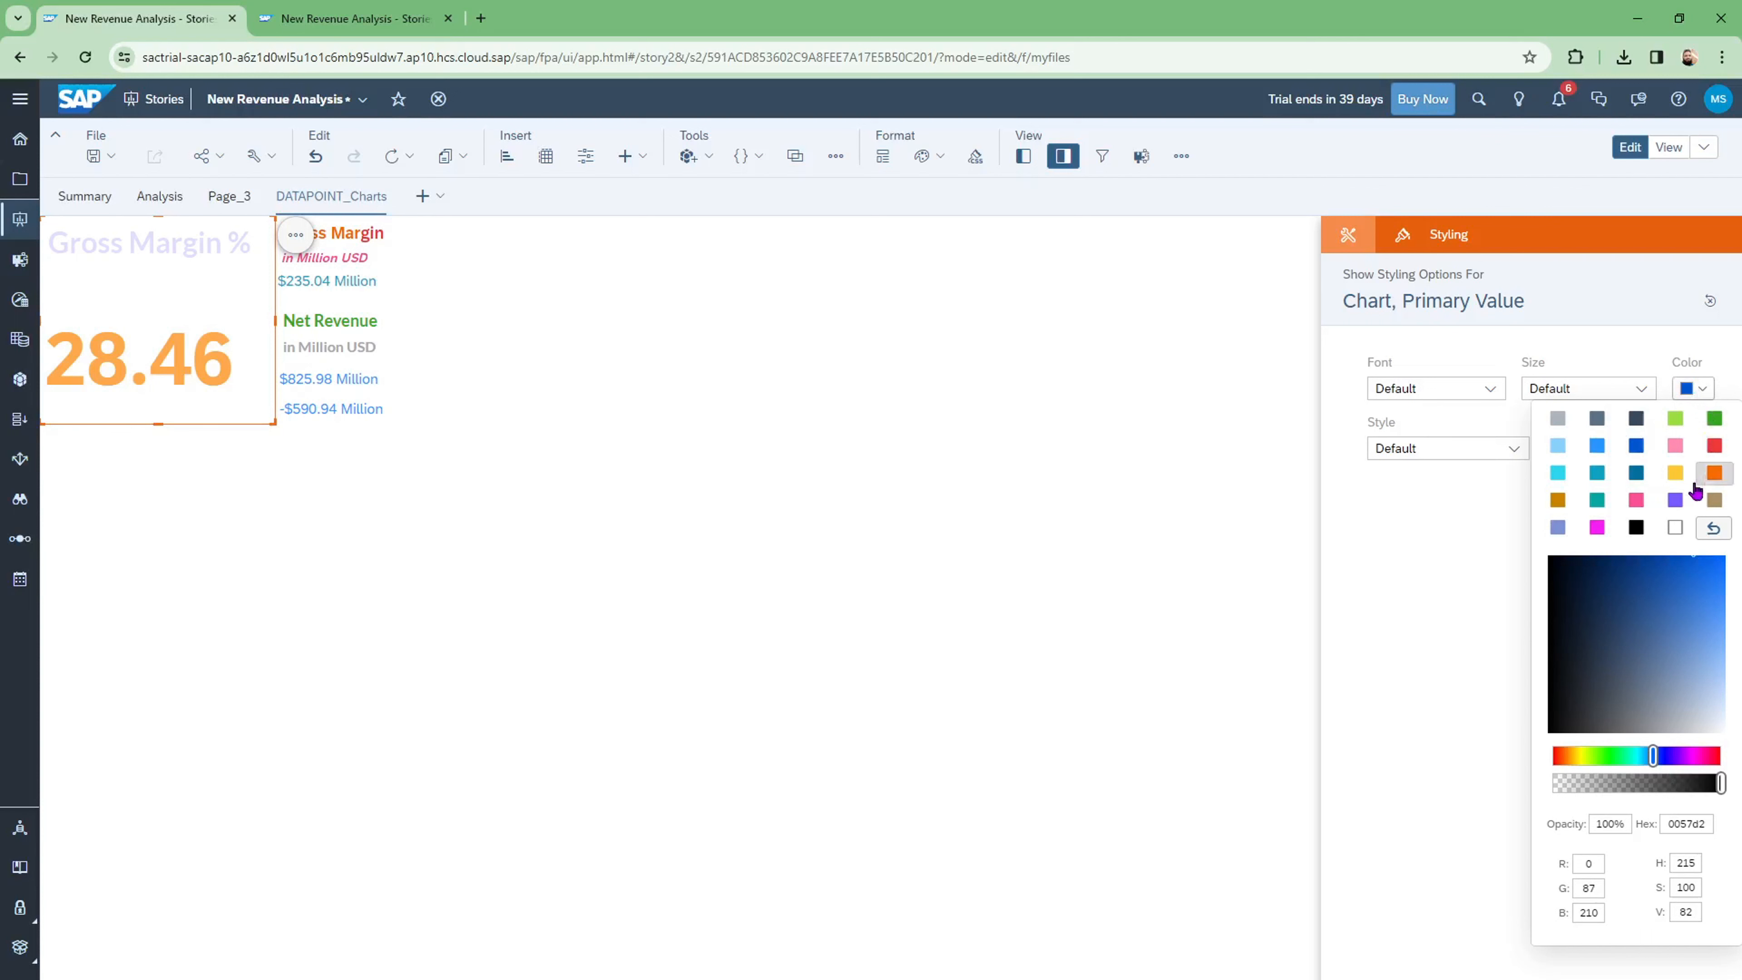
{"action": "left_click", "coordinate": [1716, 445]}
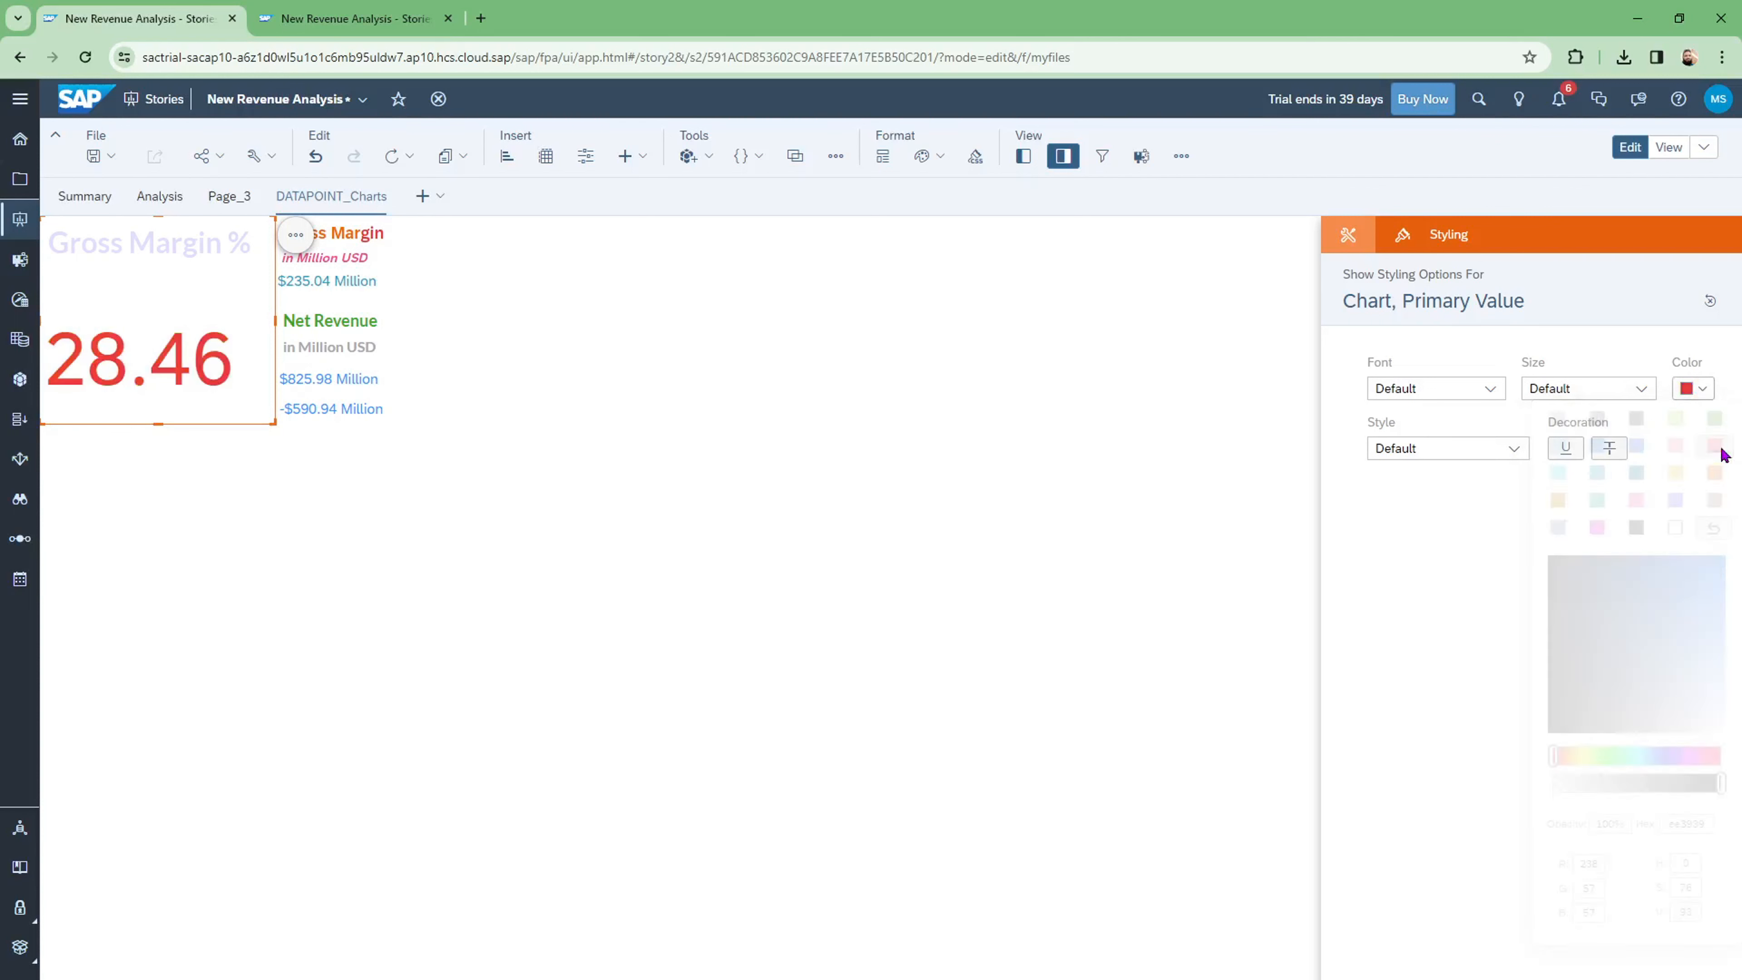
{"action": "left_click", "coordinate": [648, 550]}
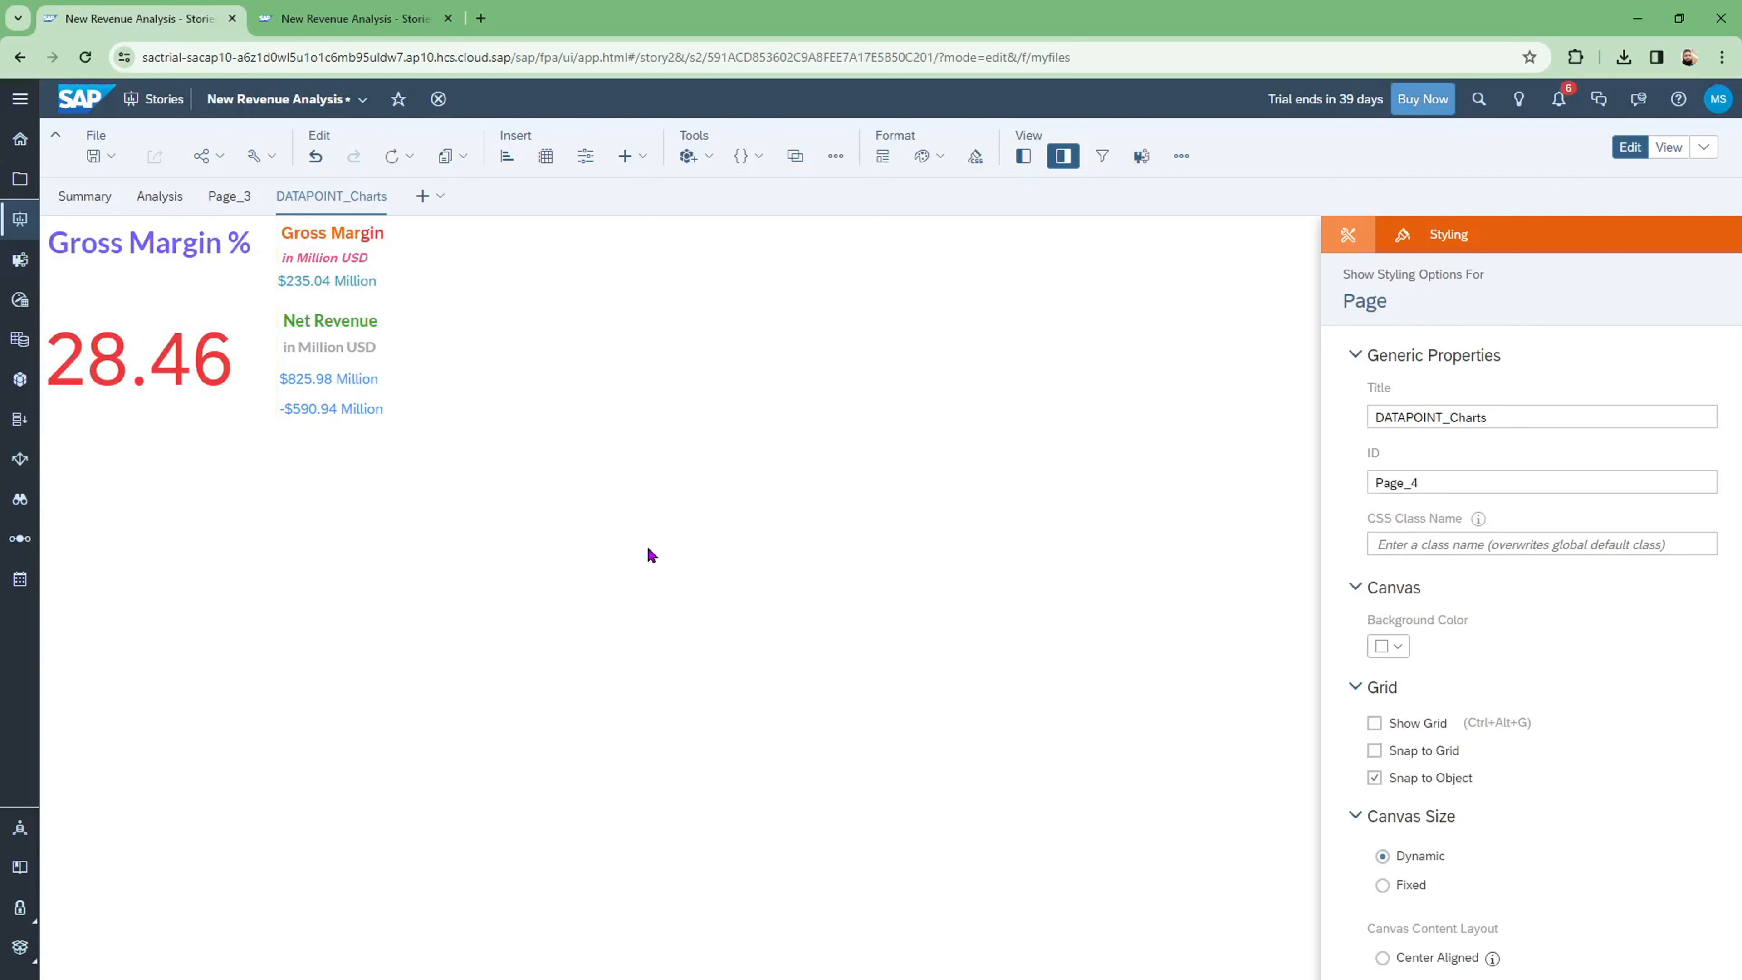